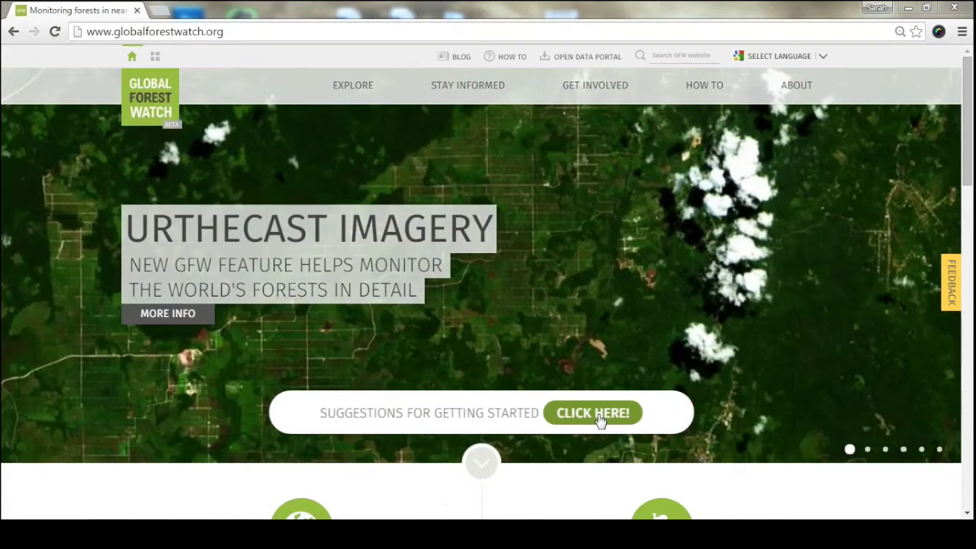
- View the suggestions for getting started on the Global Forest Watch homepage
{"action": "left_click", "coordinate": [600, 421]}
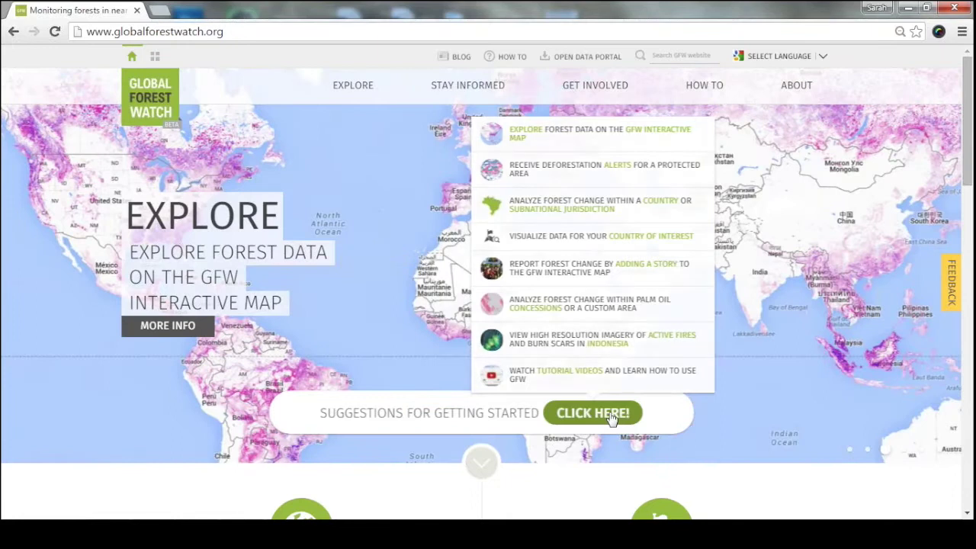
{"action": "scroll", "coordinate": [752, 409], "scroll_direction": "down", "scroll_amount": 1}
{"action": "scroll", "coordinate": [734, 387], "scroll_direction": "up", "scroll_amount": 1}
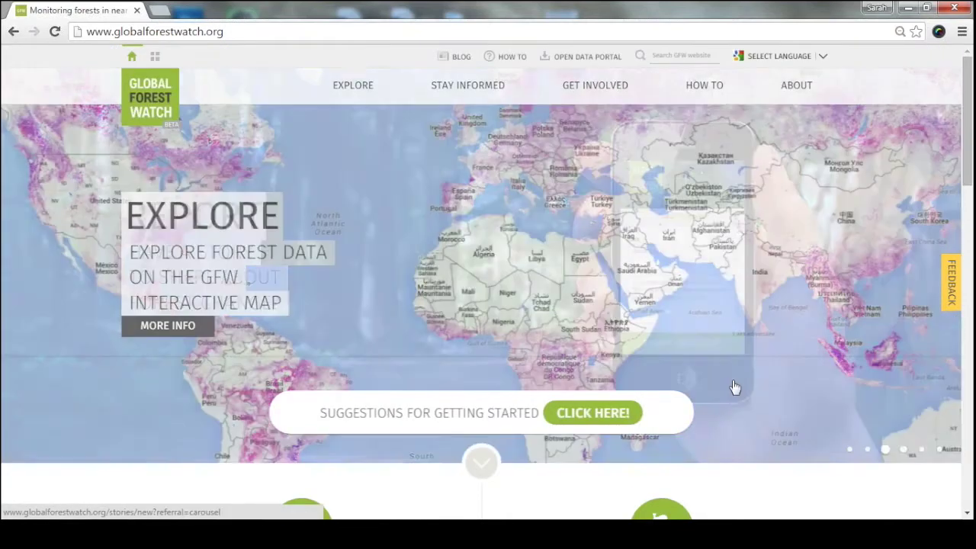
- Review the pages offered under Explore, Stay Informed, Get Involved, How To and About
{"action": "mouse_move", "coordinate": [374, 99]}
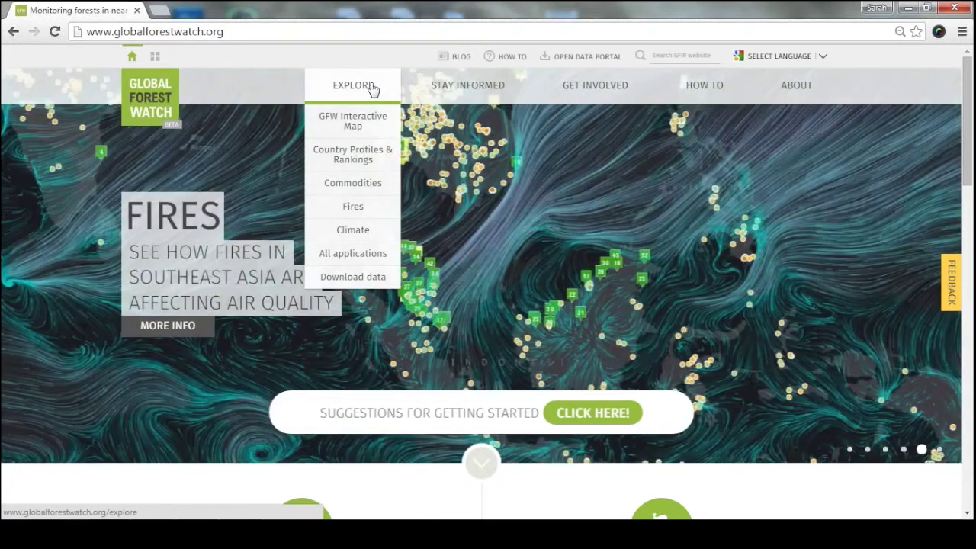
{"action": "mouse_move", "coordinate": [509, 96]}
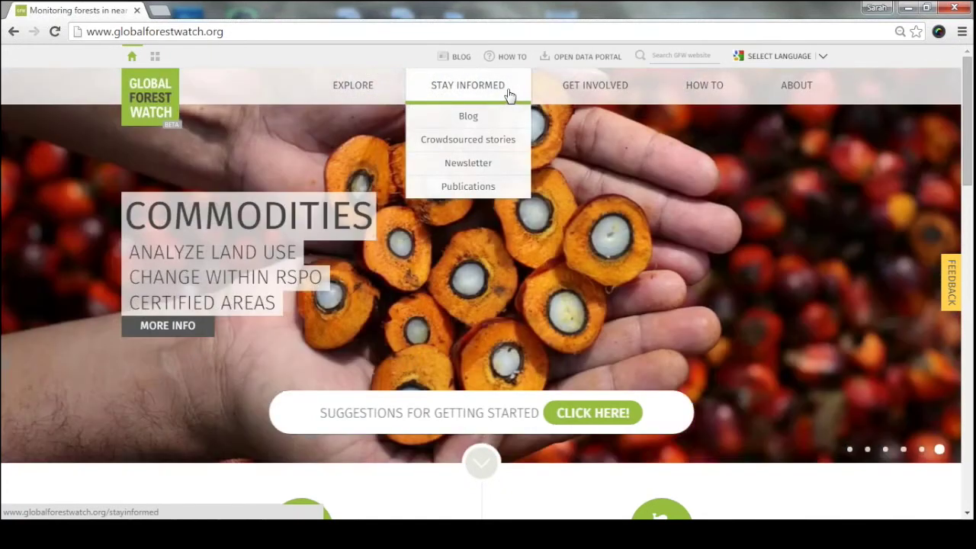
{"action": "mouse_move", "coordinate": [634, 95]}
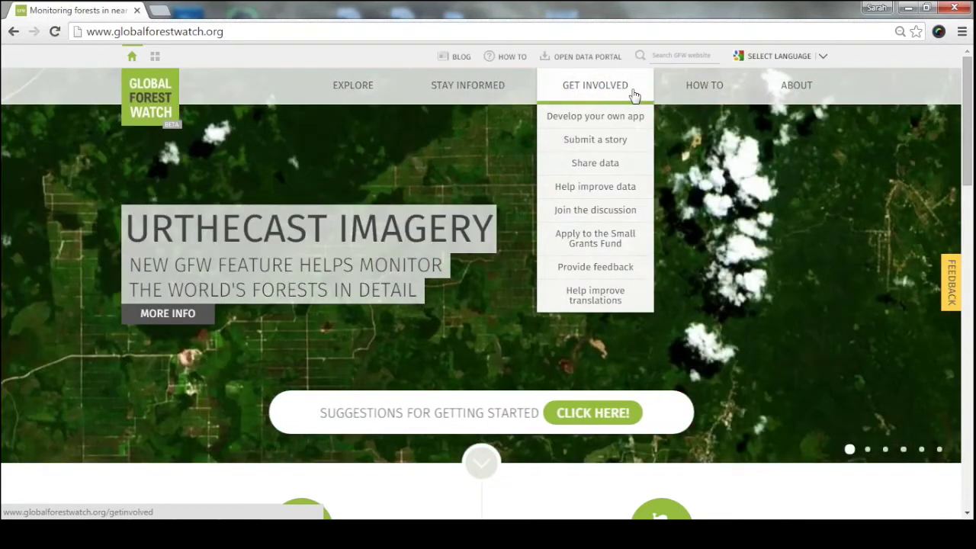
{"action": "mouse_move", "coordinate": [738, 98]}
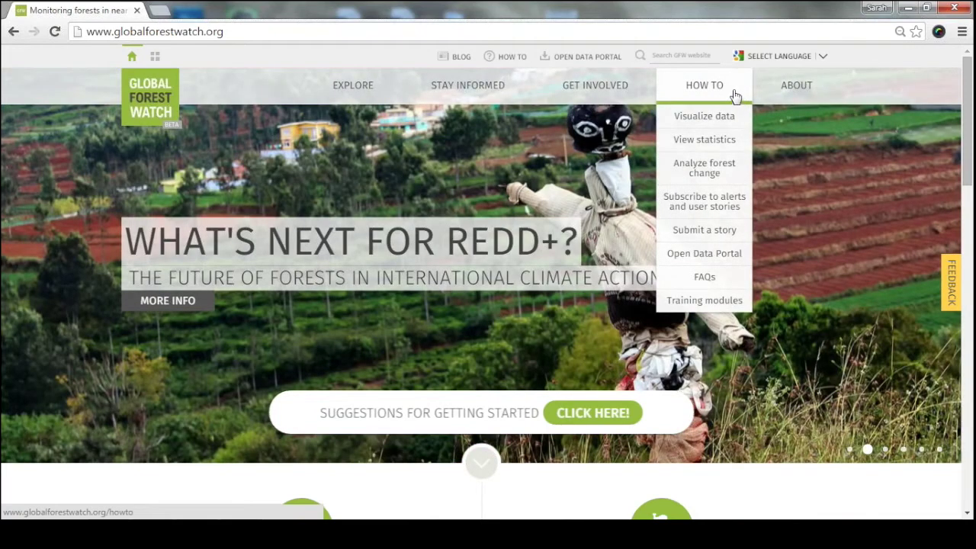
{"action": "mouse_move", "coordinate": [788, 94]}
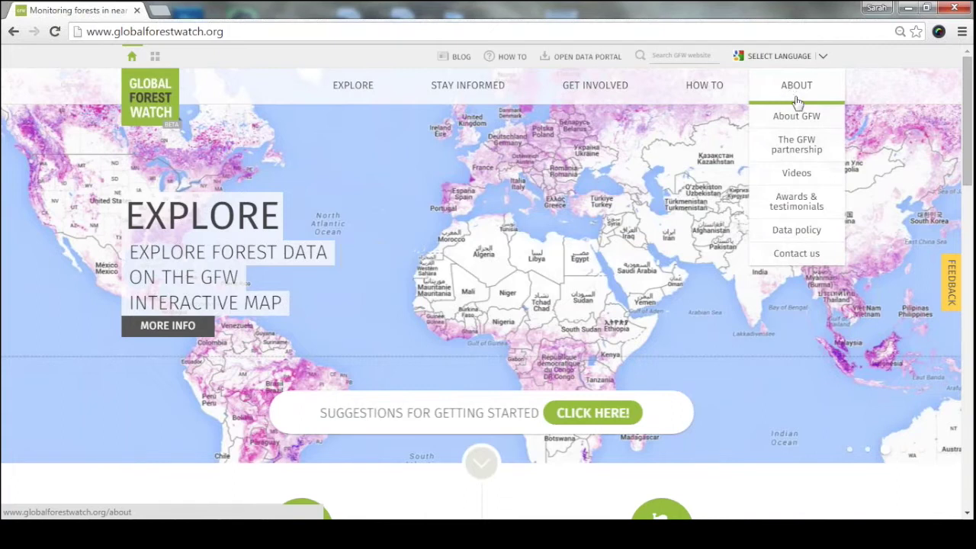
- Examine the homepage from the banner through the application links to the recent activity feeds, and return to the banner
{"action": "scroll", "coordinate": [846, 246], "scroll_direction": "down", "scroll_amount": 4}
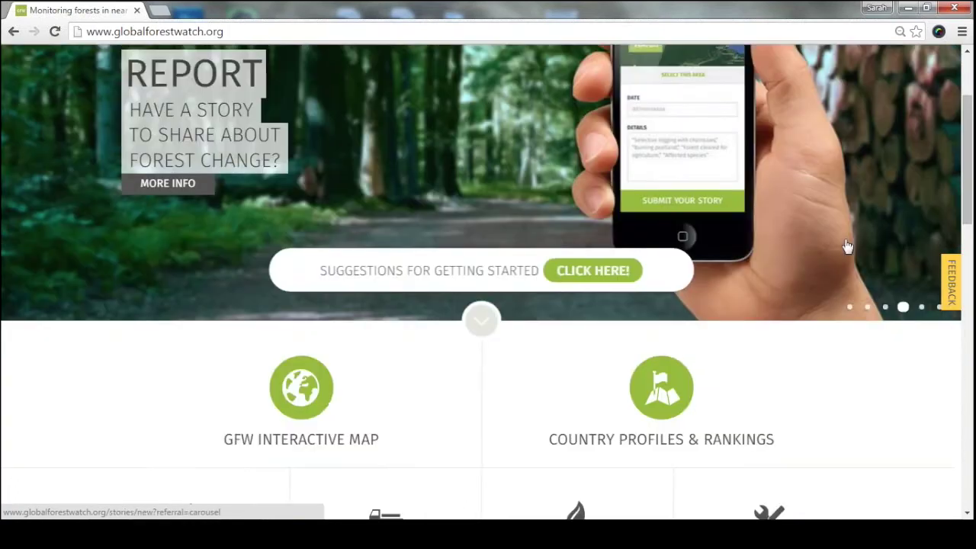
{"action": "scroll", "coordinate": [849, 241], "scroll_direction": "down", "scroll_amount": 1}
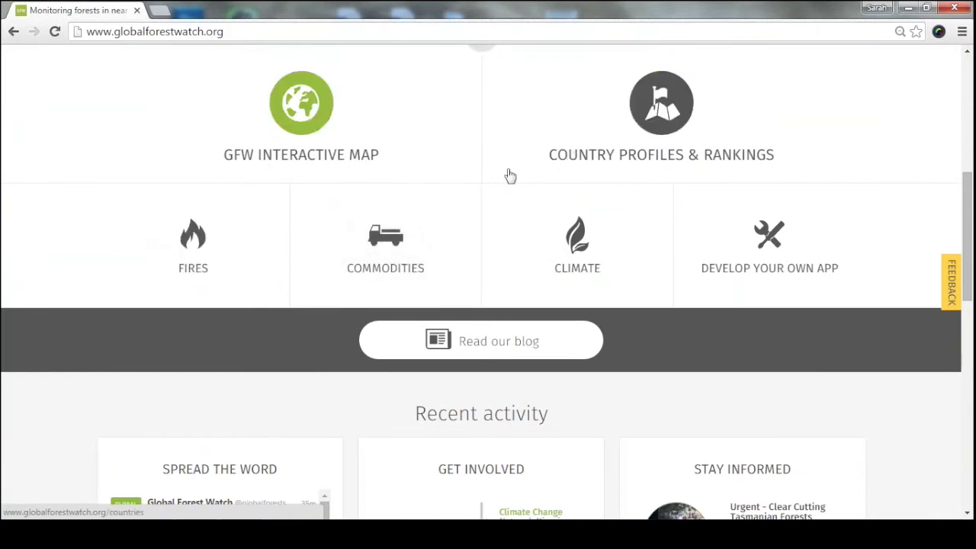
{"action": "scroll", "coordinate": [686, 229], "scroll_direction": "down", "scroll_amount": 1}
{"action": "scroll", "coordinate": [762, 251], "scroll_direction": "down", "scroll_amount": 1}
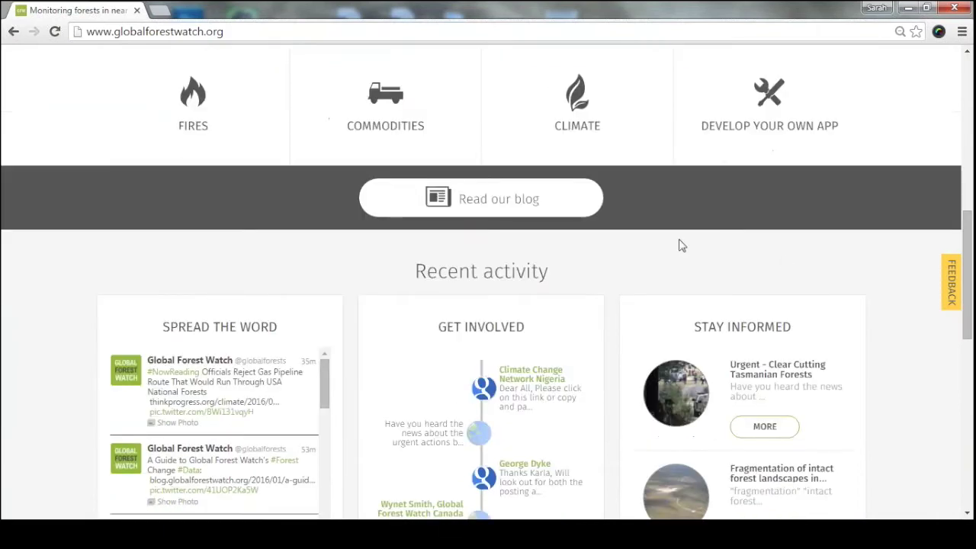
{"action": "scroll", "coordinate": [895, 211], "scroll_direction": "down", "scroll_amount": 3}
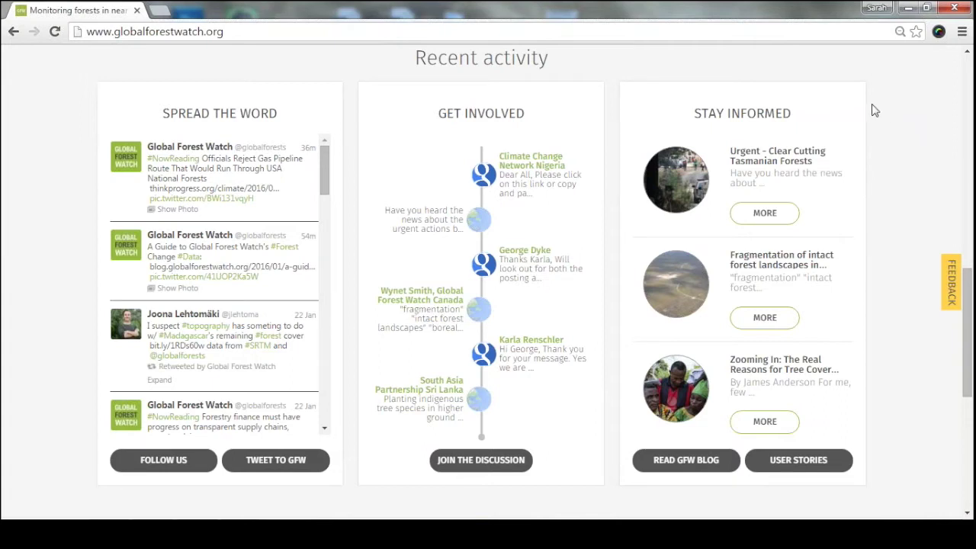
{"action": "scroll", "coordinate": [876, 114], "scroll_direction": "up", "scroll_amount": 6}
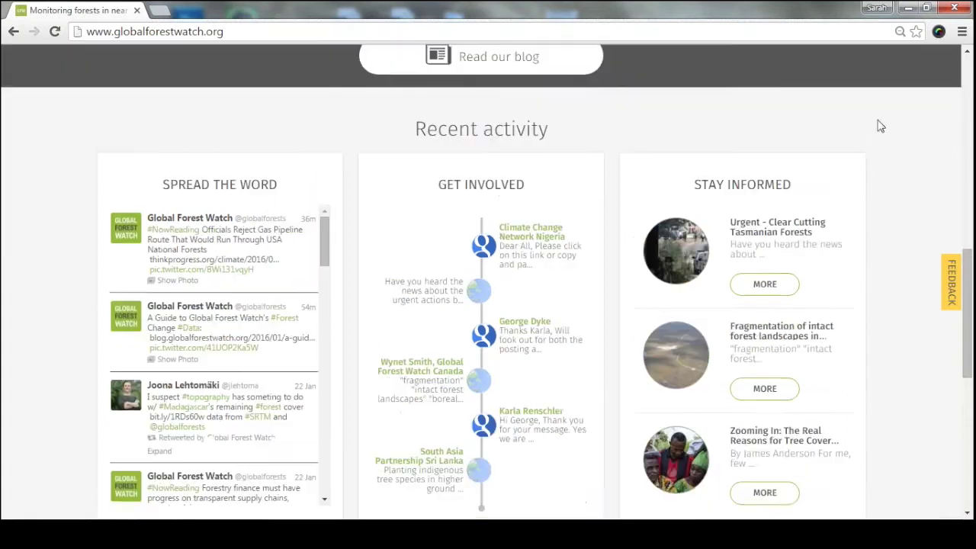
{"action": "scroll", "coordinate": [871, 156], "scroll_direction": "up", "scroll_amount": 4}
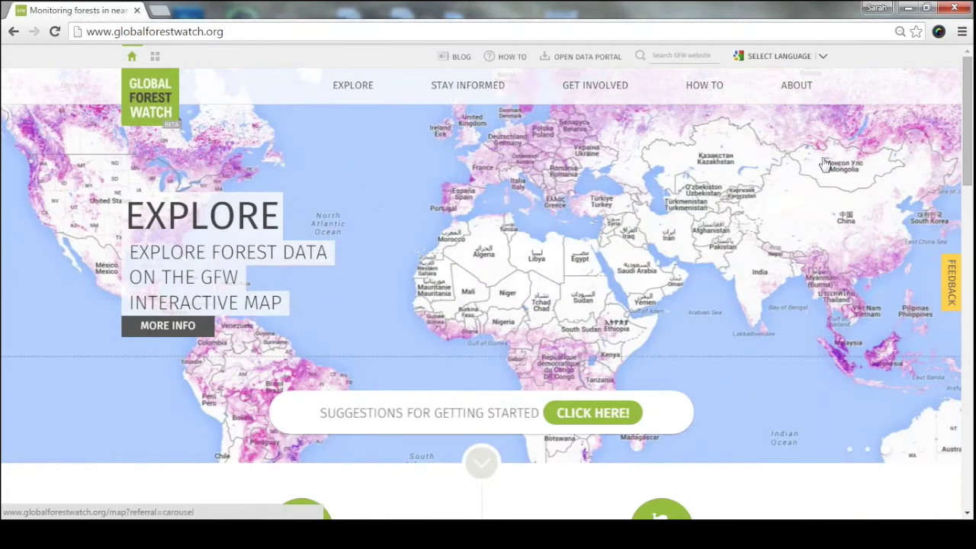
{"action": "scroll", "coordinate": [819, 165], "scroll_direction": "down", "scroll_amount": 3}
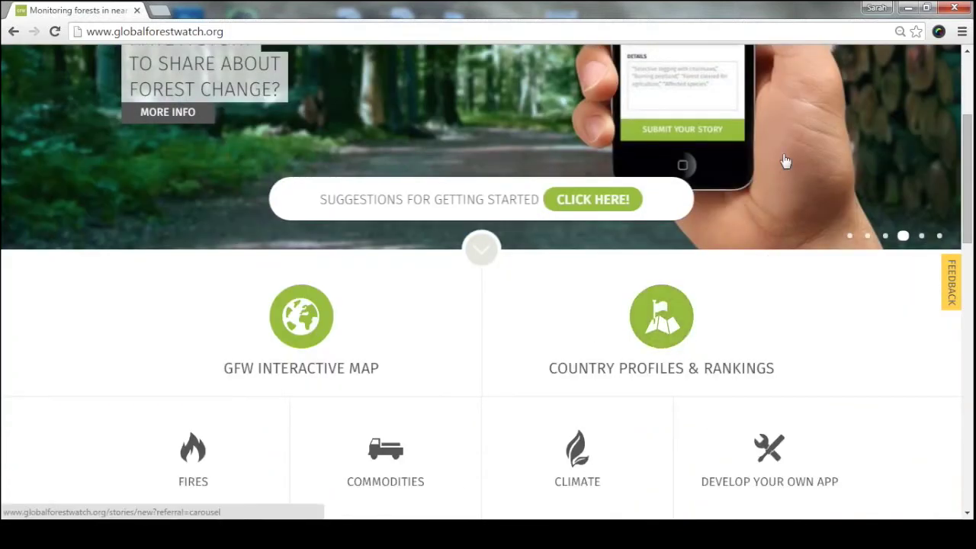
{"action": "scroll", "coordinate": [785, 162], "scroll_direction": "up", "scroll_amount": 2}
{"action": "scroll", "coordinate": [785, 162], "scroll_direction": "up", "scroll_amount": 1}
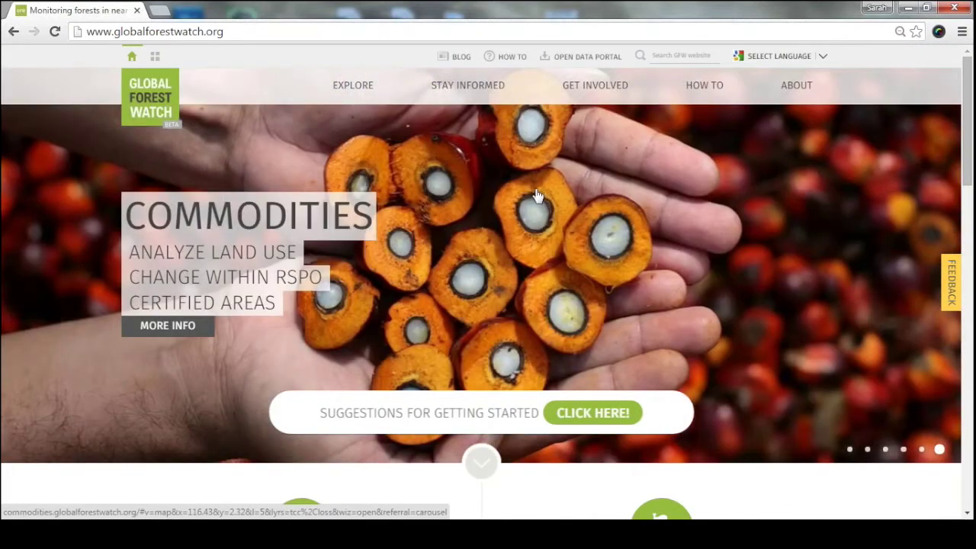
- Find the homepage's links to the GFW Interactive Map and open the map
{"action": "mouse_move", "coordinate": [357, 90]}
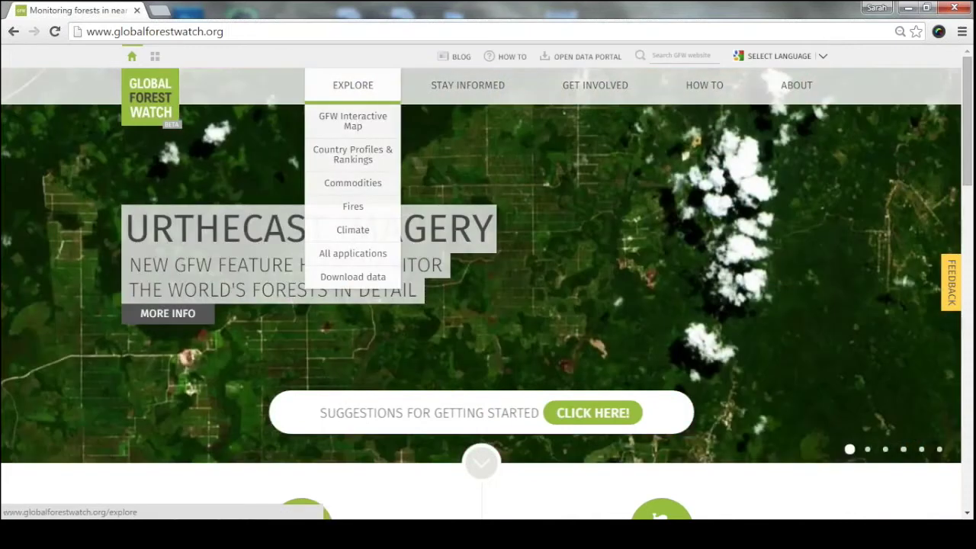
{"action": "scroll", "coordinate": [472, 167], "scroll_direction": "down", "scroll_amount": 3}
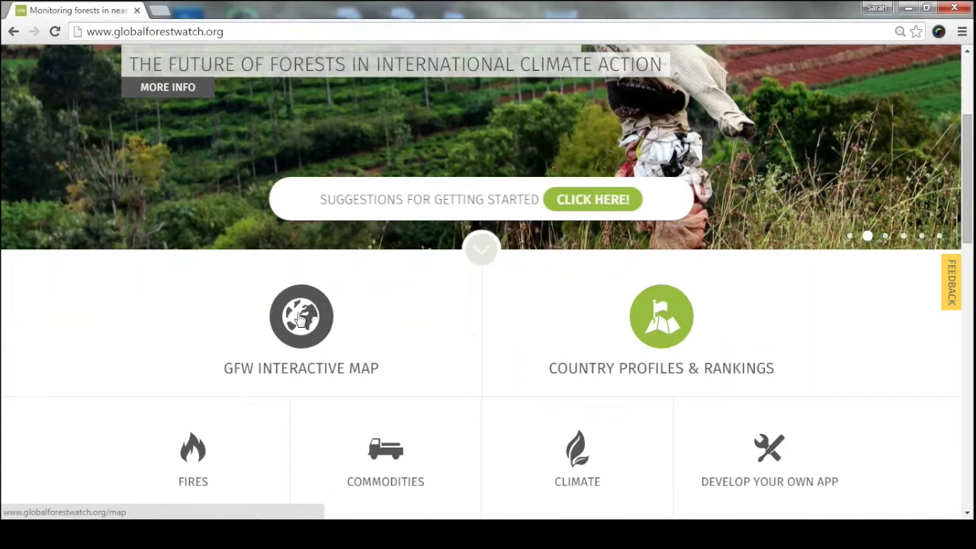
{"action": "scroll", "coordinate": [298, 320], "scroll_direction": "up", "scroll_amount": 3}
{"action": "mouse_move", "coordinate": [134, 59]}
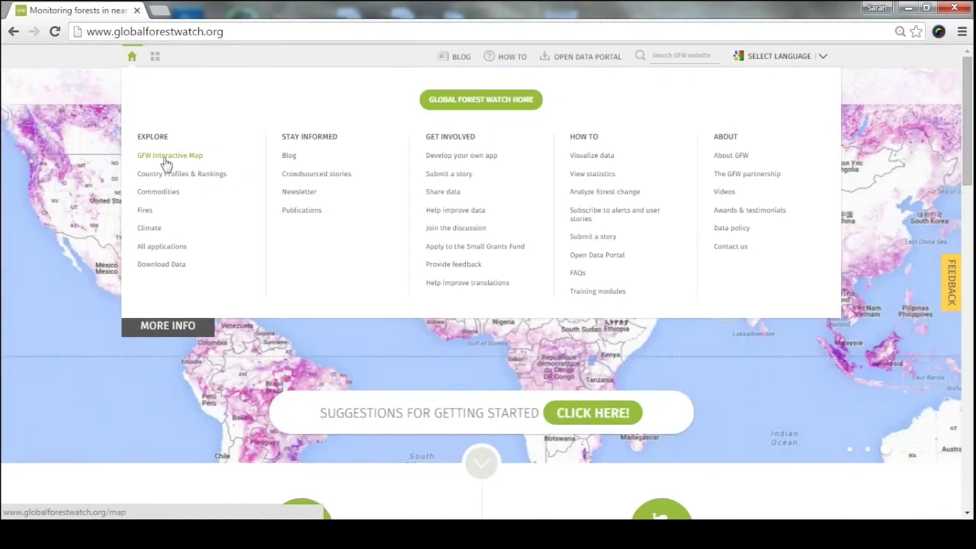
{"action": "left_click", "coordinate": [160, 157]}
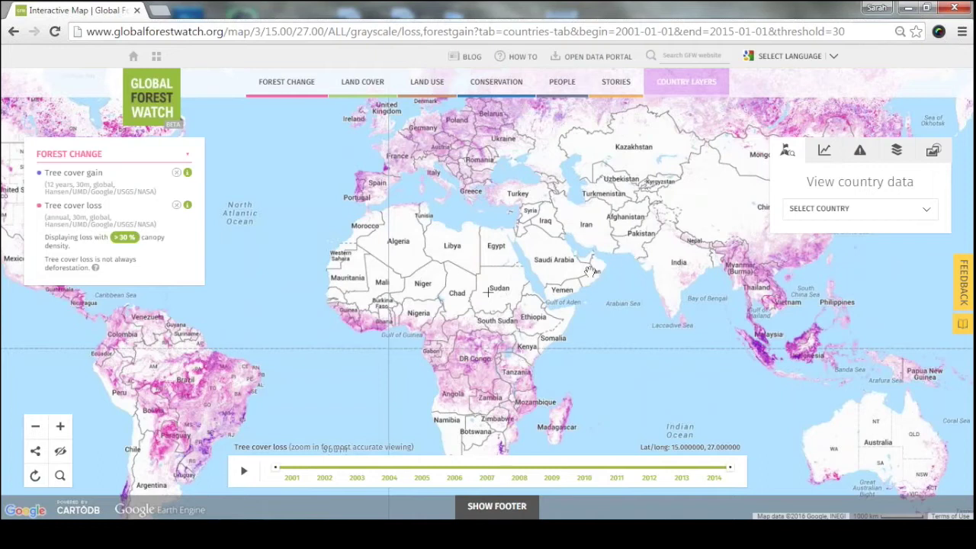
- Examine tree cover loss and gain on the map across Africa and the Americas
{"action": "left_click_drag", "start_coordinate": [479, 264], "coordinate": [520, 265]}
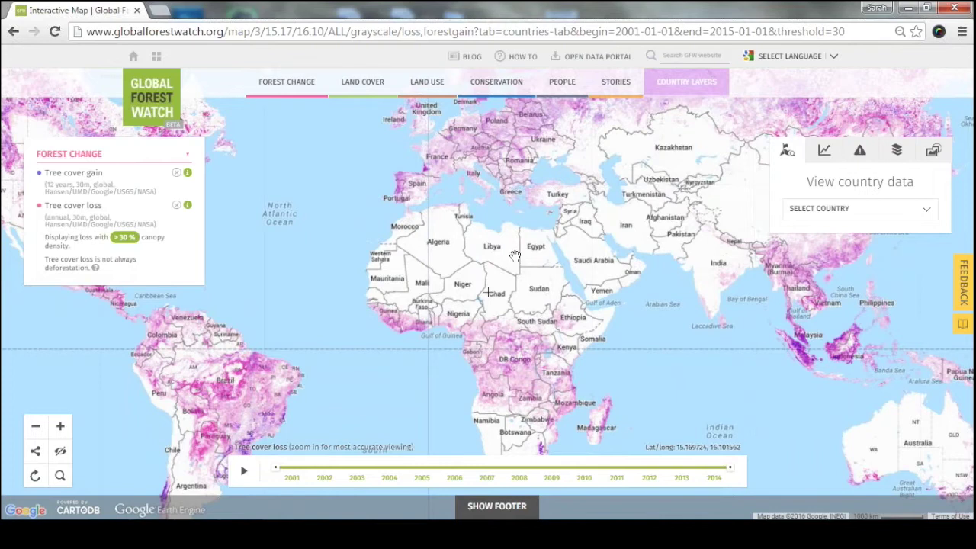
{"action": "left_click_drag", "start_coordinate": [554, 248], "coordinate": [520, 254]}
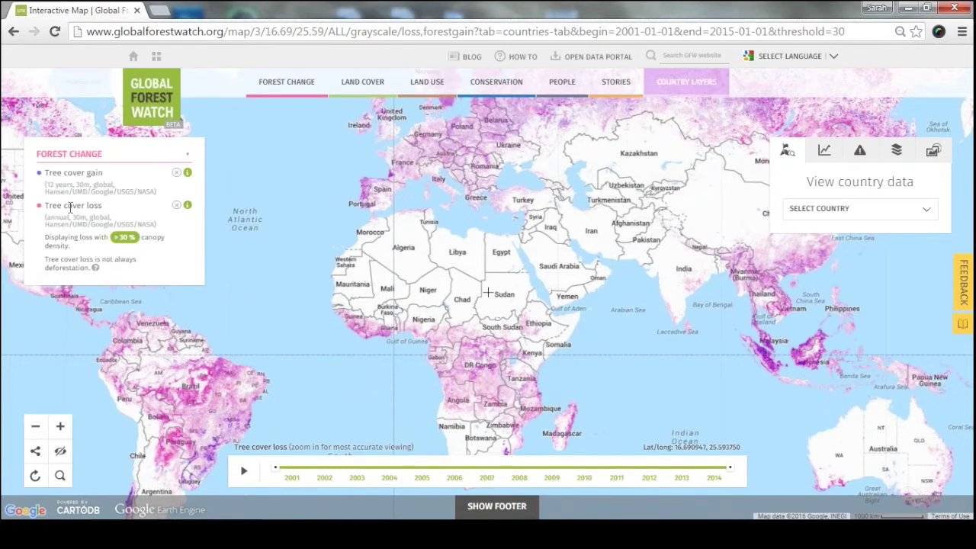
{"action": "left_click_drag", "start_coordinate": [400, 282], "coordinate": [624, 282]}
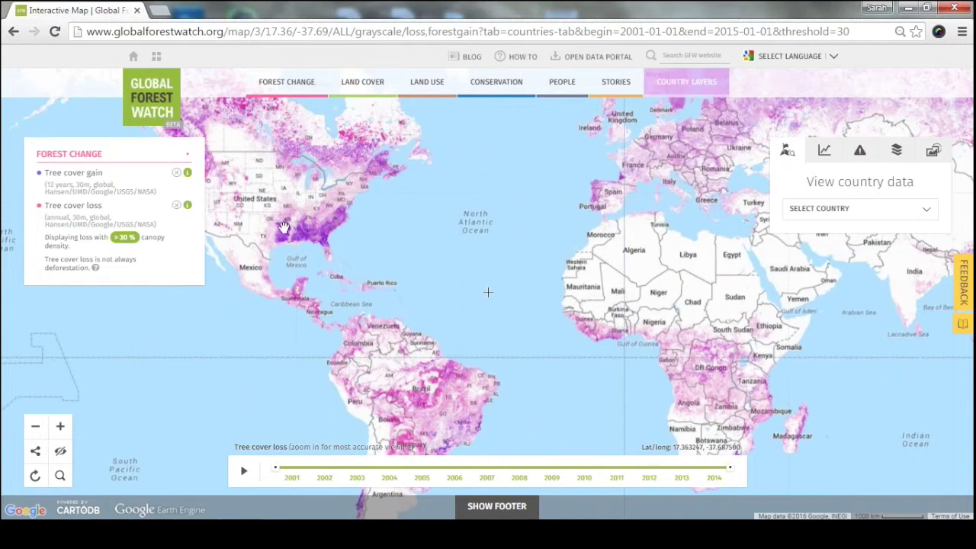
{"action": "left_click_drag", "start_coordinate": [667, 299], "coordinate": [630, 282]}
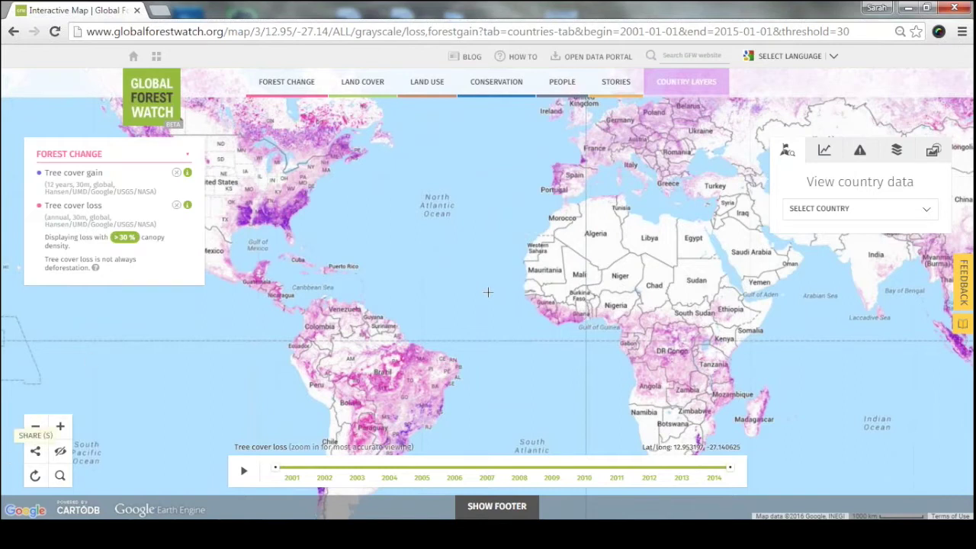
- View and close the sharing options for the current map view, and hide and reshow the map's windows
{"action": "left_click", "coordinate": [38, 451]}
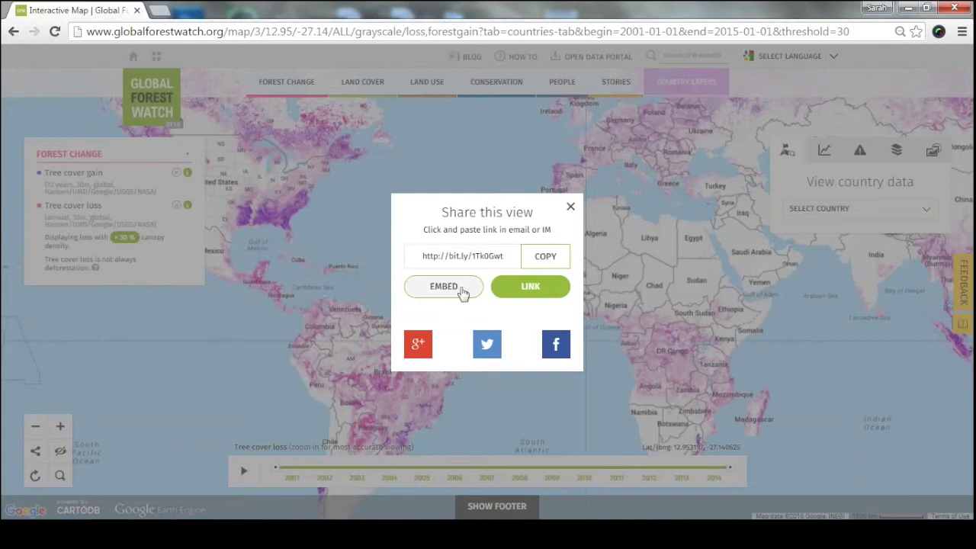
{"action": "left_click", "coordinate": [571, 208]}
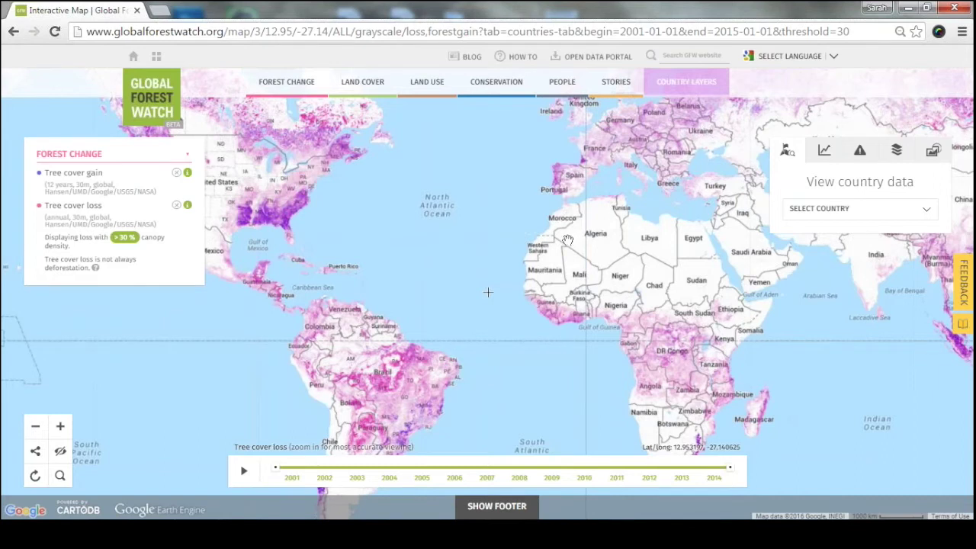
{"action": "left_click", "coordinate": [61, 453]}
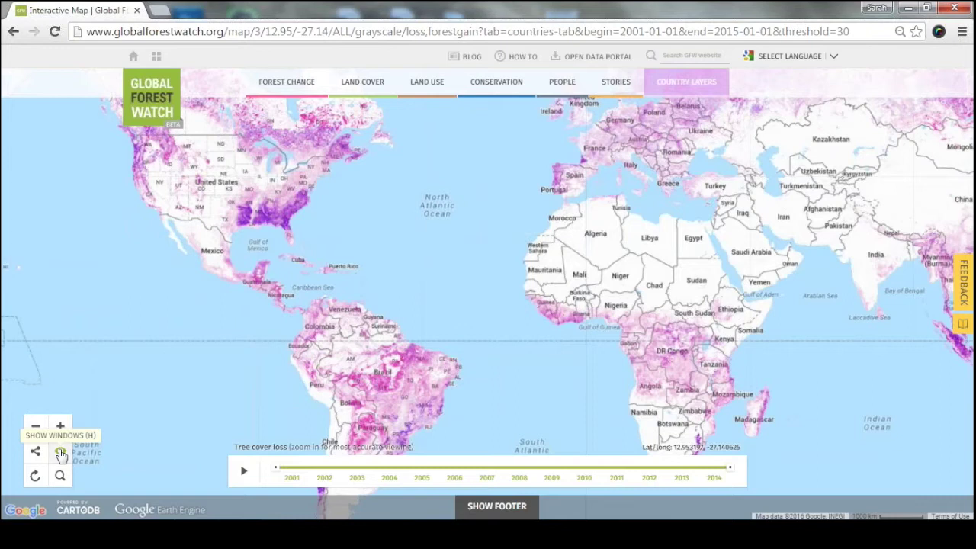
{"action": "left_click", "coordinate": [61, 453]}
- Reset the map to its default view, and view and close the location search options
{"action": "left_click", "coordinate": [35, 477]}
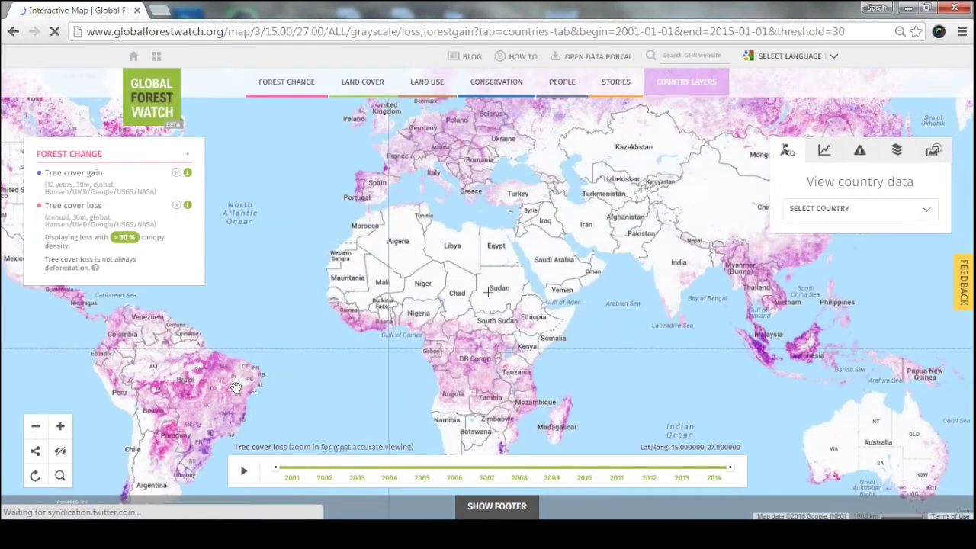
{"action": "left_click", "coordinate": [60, 476]}
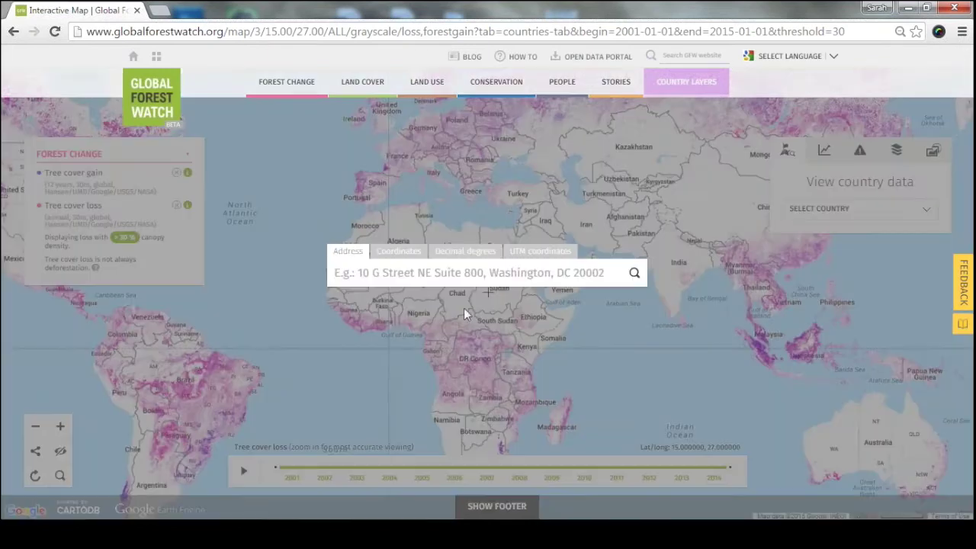
{"action": "left_click", "coordinate": [467, 321]}
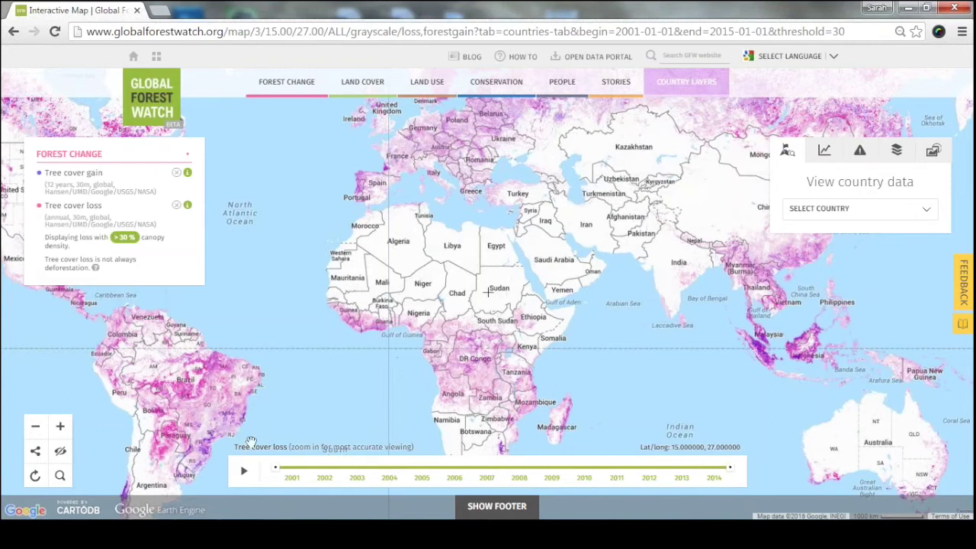
- Narrow the tree cover loss timeline to 2012–2014, restore the full 2001–2014 range, and play the animation
{"action": "left_click_drag", "start_coordinate": [276, 470], "coordinate": [642, 455]}
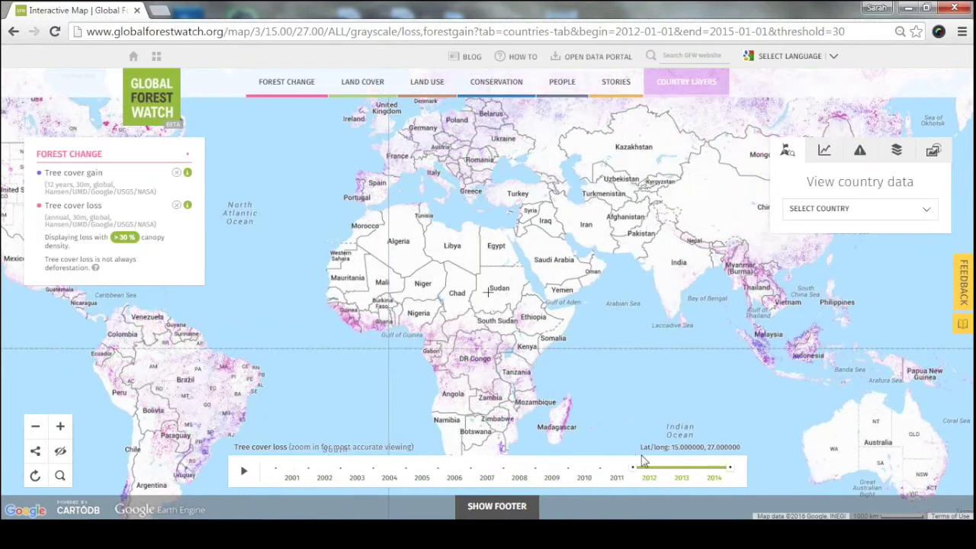
{"action": "left_click_drag", "start_coordinate": [633, 465], "coordinate": [254, 476]}
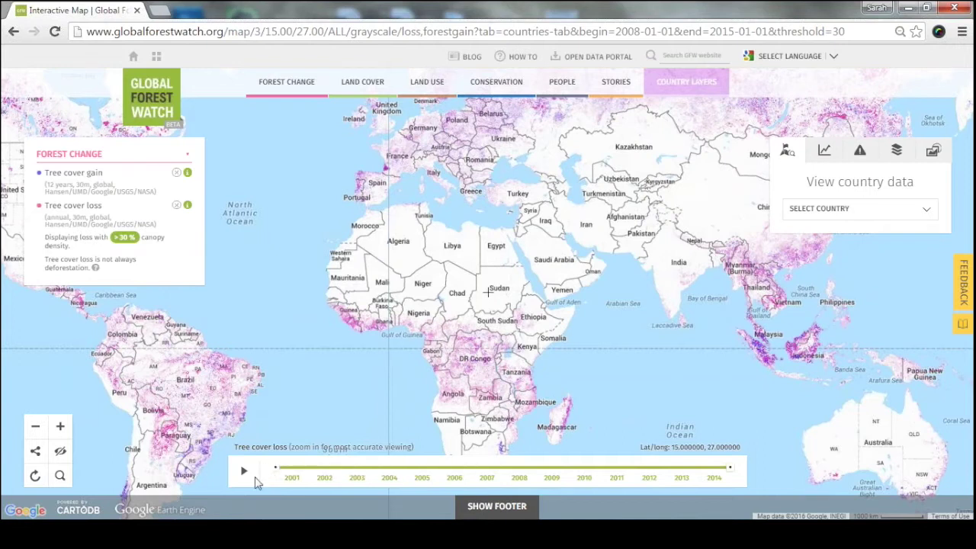
{"action": "left_click", "coordinate": [245, 470]}
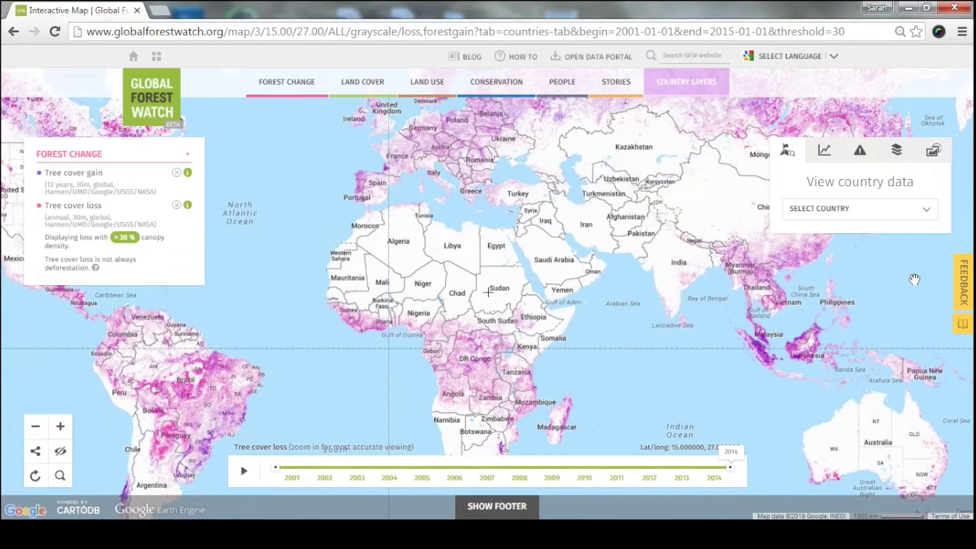
- View the first page of the interactive map's walk-through guide and close the guide
{"action": "left_click", "coordinate": [961, 328]}
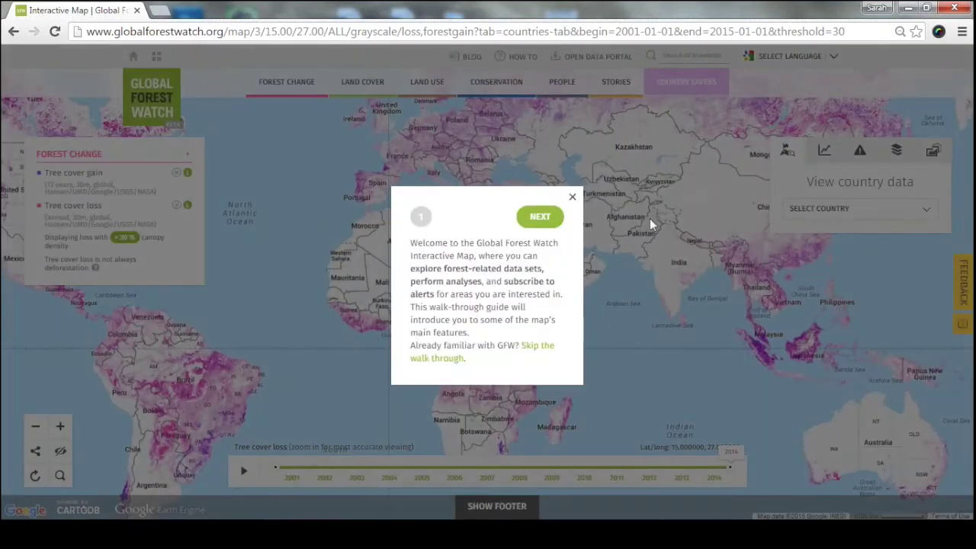
{"action": "left_click", "coordinate": [573, 197]}
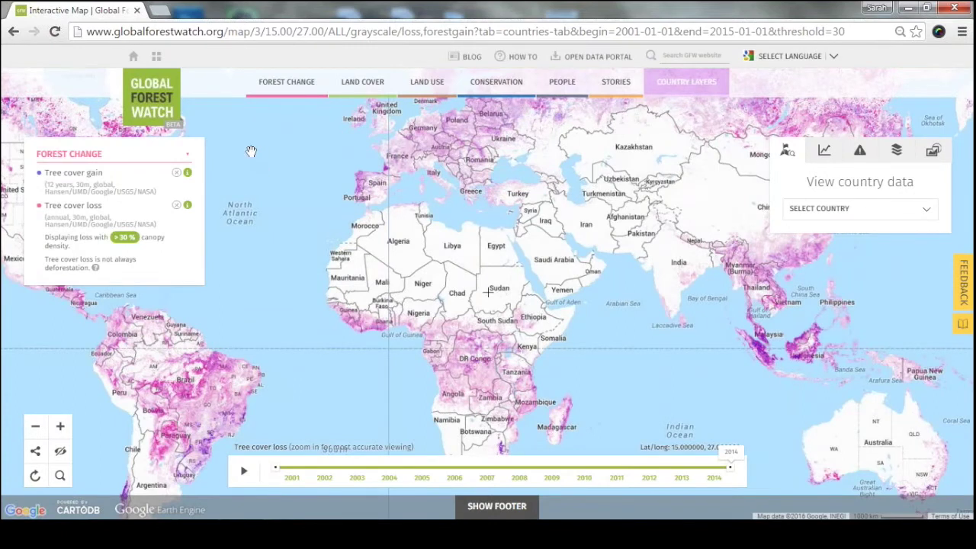
- Display the FORMA tree cover loss alerts on the map, and switch the map back to the Tree cover loss layer
{"action": "mouse_move", "coordinate": [282, 97]}
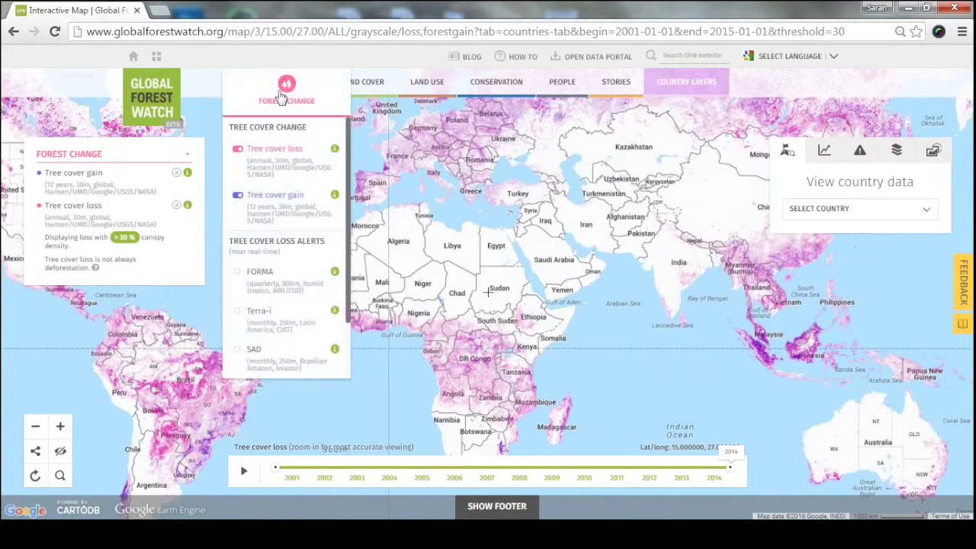
{"action": "mouse_move", "coordinate": [360, 90]}
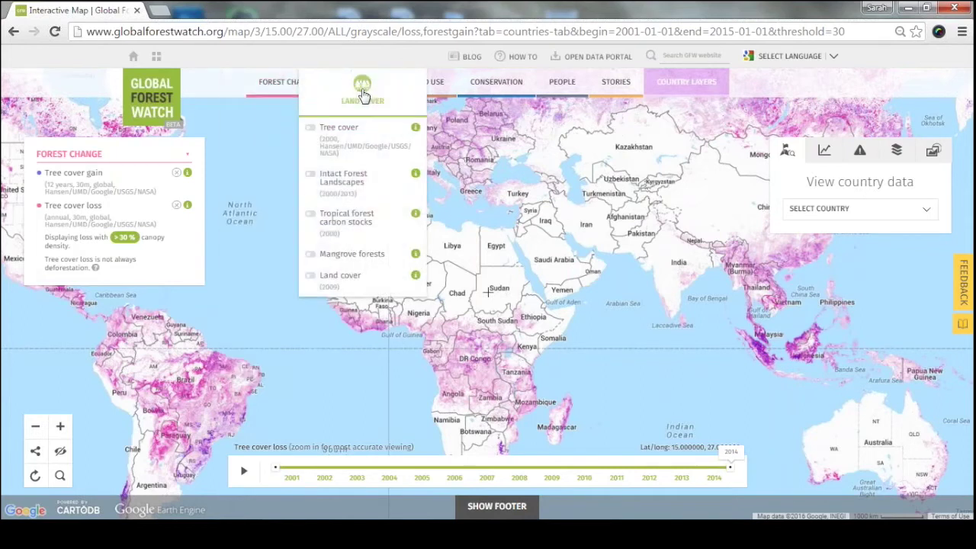
{"action": "mouse_move", "coordinate": [497, 85]}
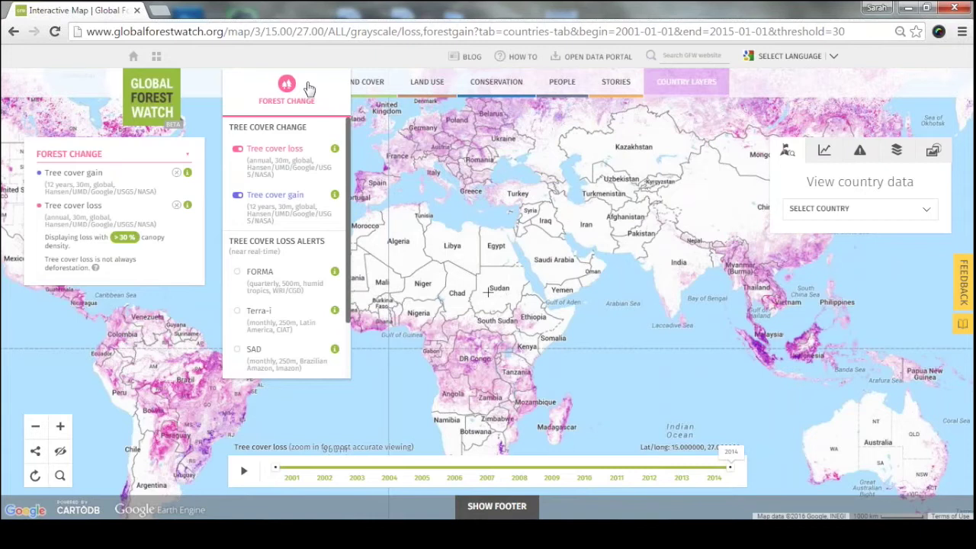
{"action": "left_click", "coordinate": [262, 286]}
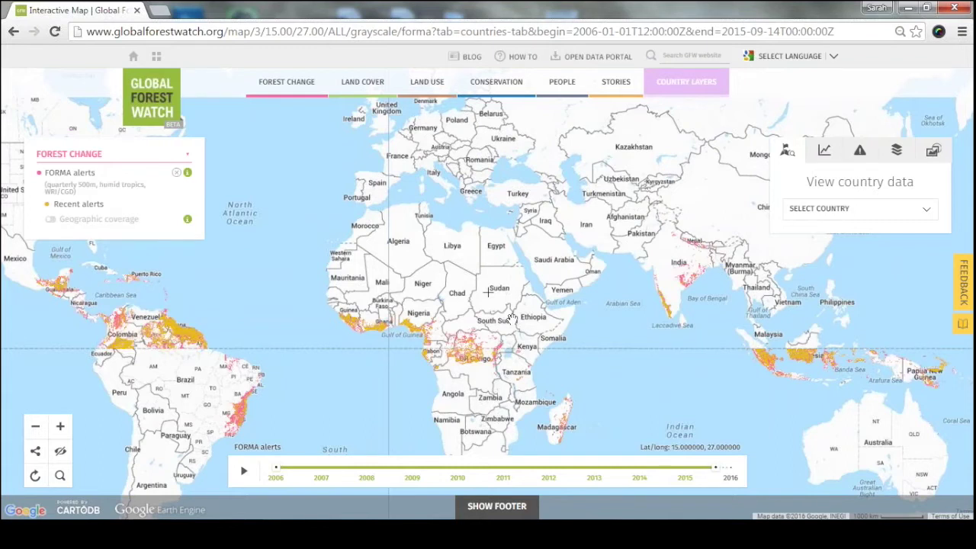
{"action": "left_click_drag", "start_coordinate": [501, 340], "coordinate": [562, 303]}
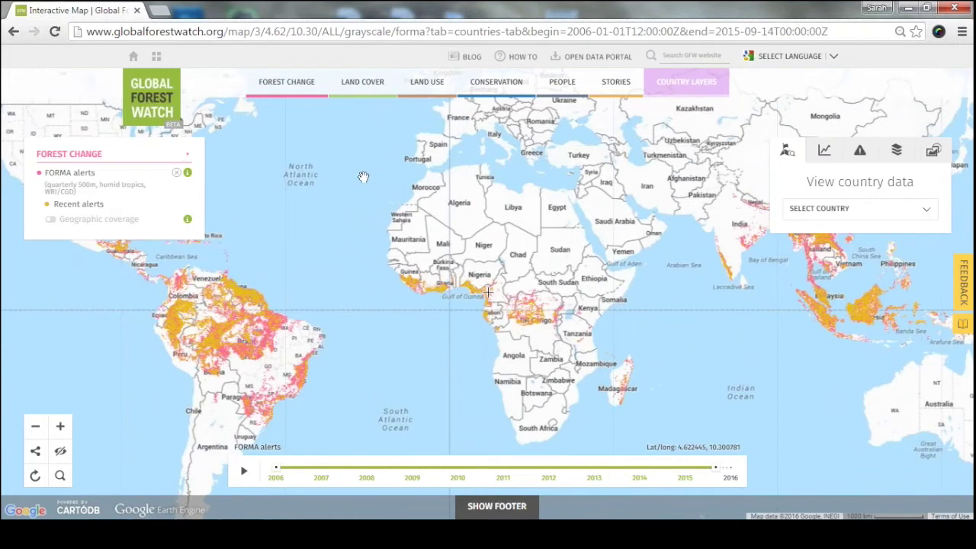
{"action": "left_click", "coordinate": [303, 100]}
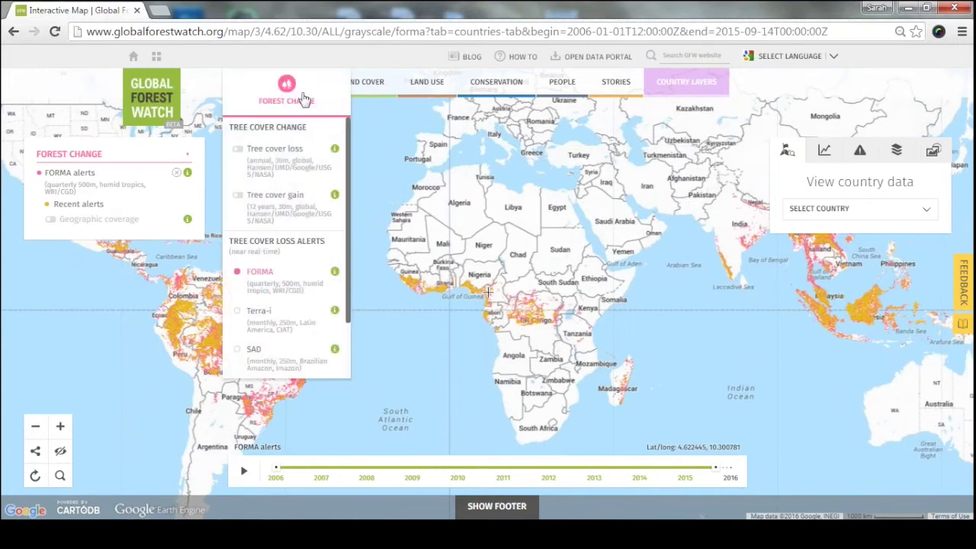
{"action": "left_click", "coordinate": [281, 161]}
- Overlay the 2000 Tree cover layer on the tree cover loss data and remove it again
{"action": "left_click", "coordinate": [366, 89]}
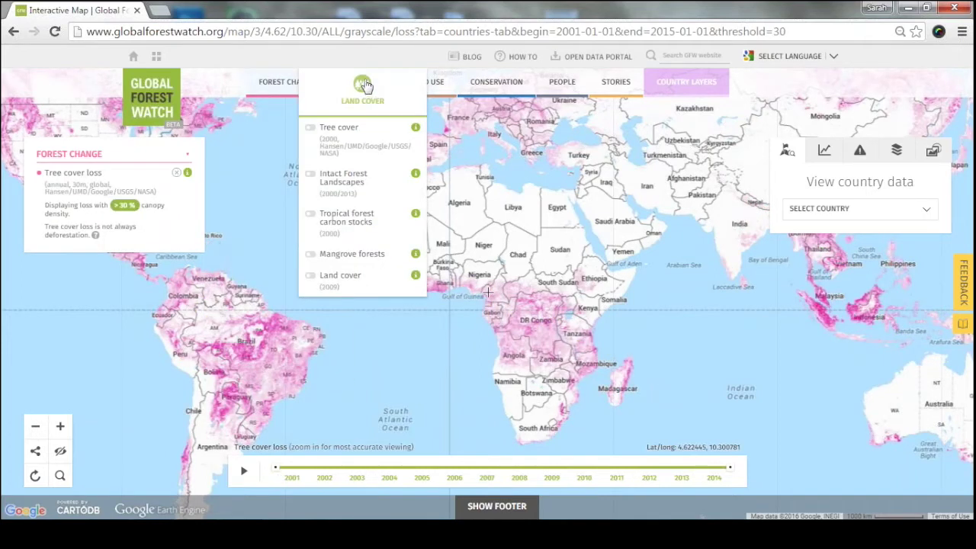
{"action": "left_click", "coordinate": [351, 150]}
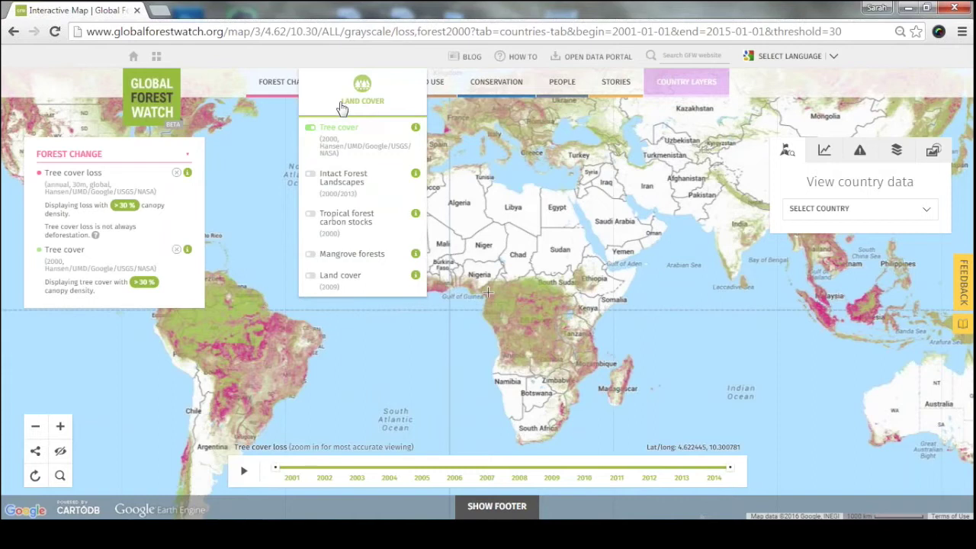
{"action": "left_click", "coordinate": [336, 141]}
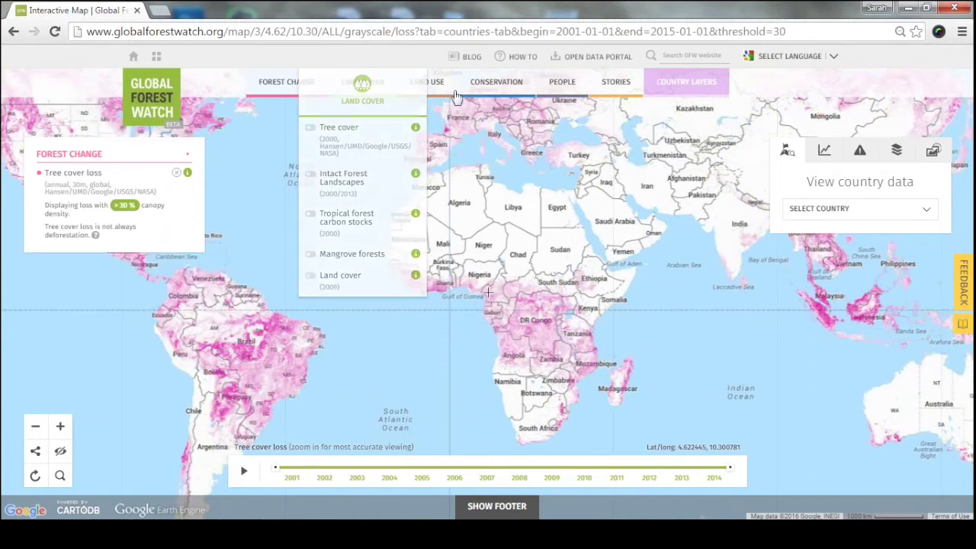
- Add the Oil palm, Wood fiber and Major dams land use layers to the map
{"action": "mouse_move", "coordinate": [433, 84]}
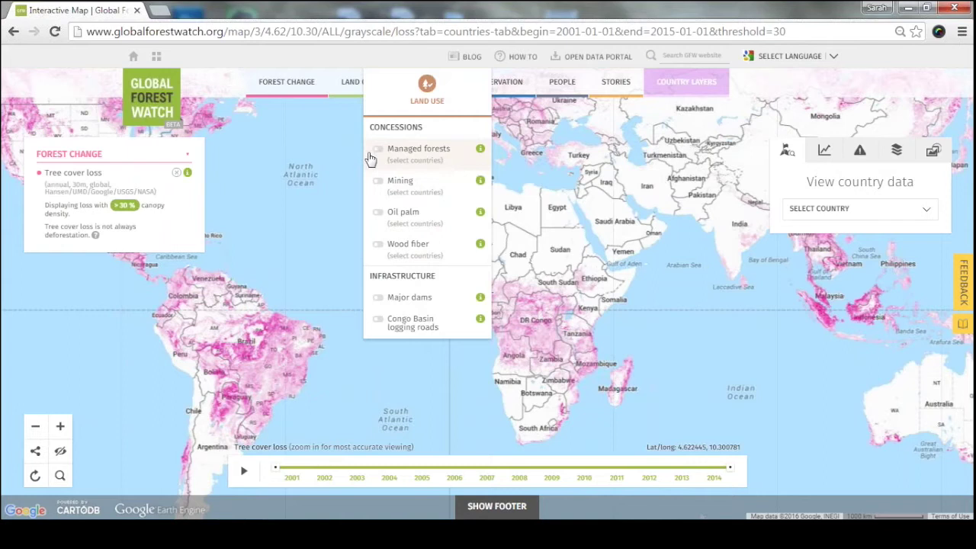
{"action": "left_click", "coordinate": [412, 227]}
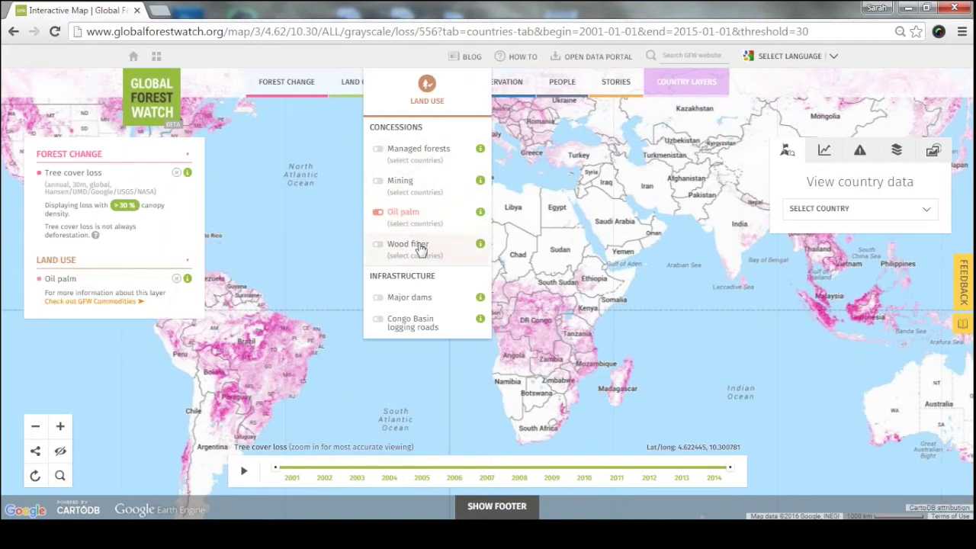
{"action": "left_click", "coordinate": [420, 249]}
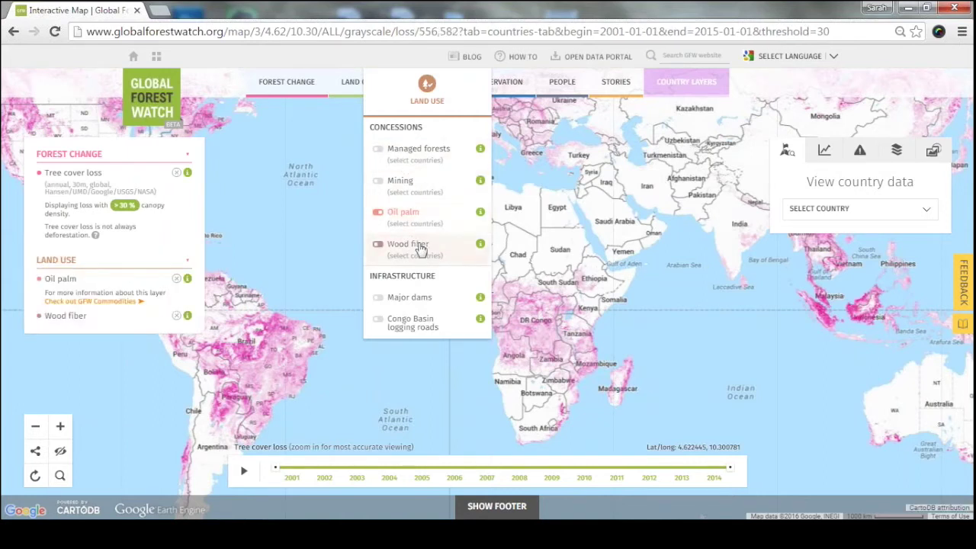
{"action": "left_click", "coordinate": [419, 298]}
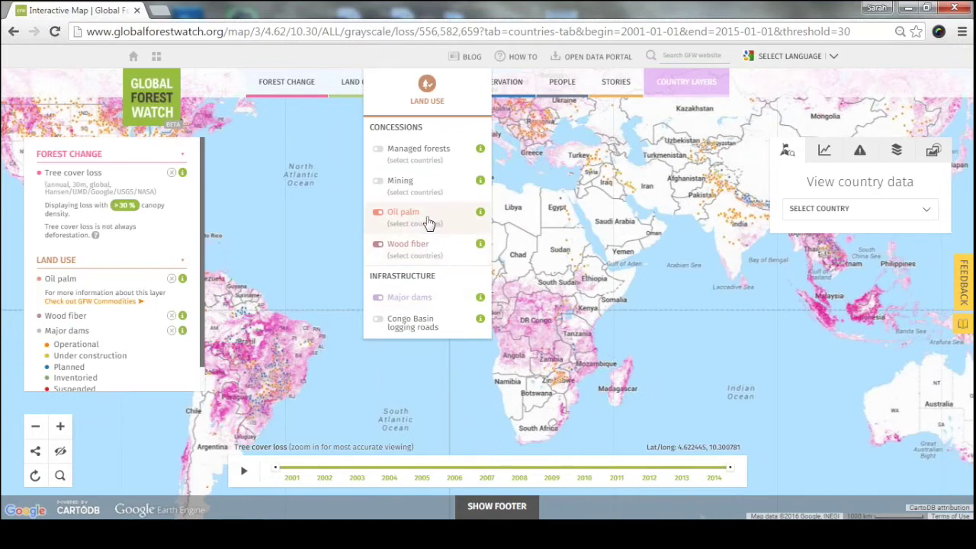
{"action": "left_click_drag", "start_coordinate": [805, 213], "coordinate": [743, 282]}
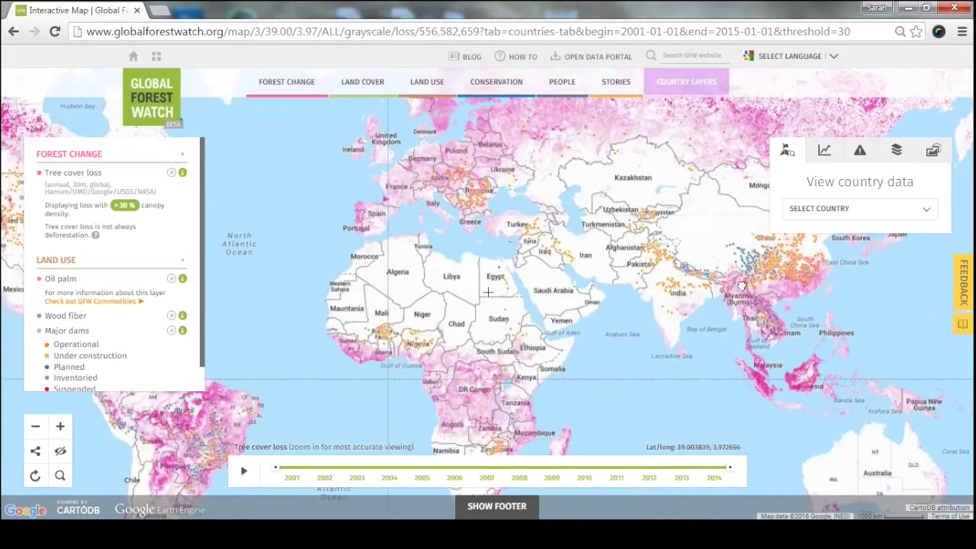
- Remove the Oil palm, Wood fiber and Major dams layers from the map
{"action": "left_click", "coordinate": [404, 213]}
{"action": "left_click", "coordinate": [407, 245]}
{"action": "left_click", "coordinate": [435, 298]}
- Display the Protected areas conservation layer over Central Africa
{"action": "mouse_move", "coordinate": [507, 87]}
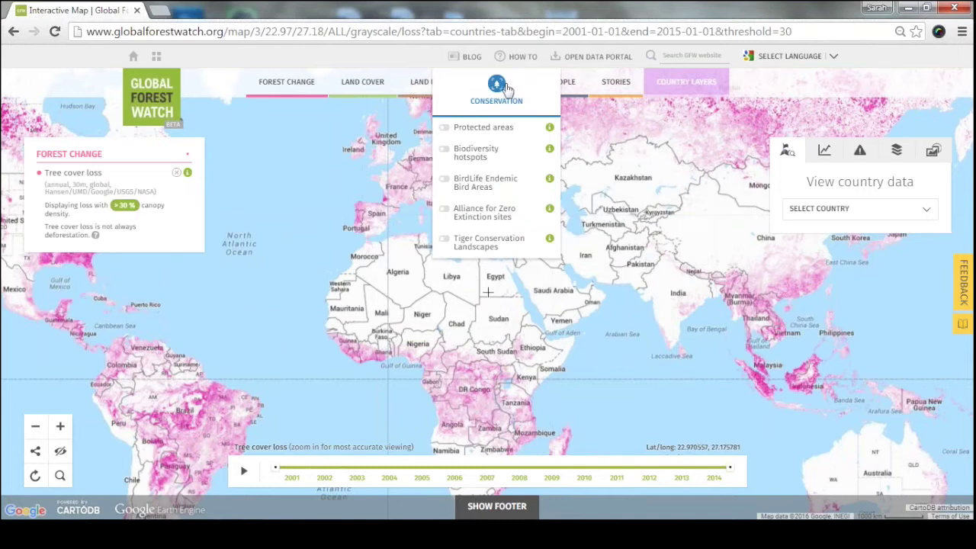
{"action": "left_click", "coordinate": [488, 136]}
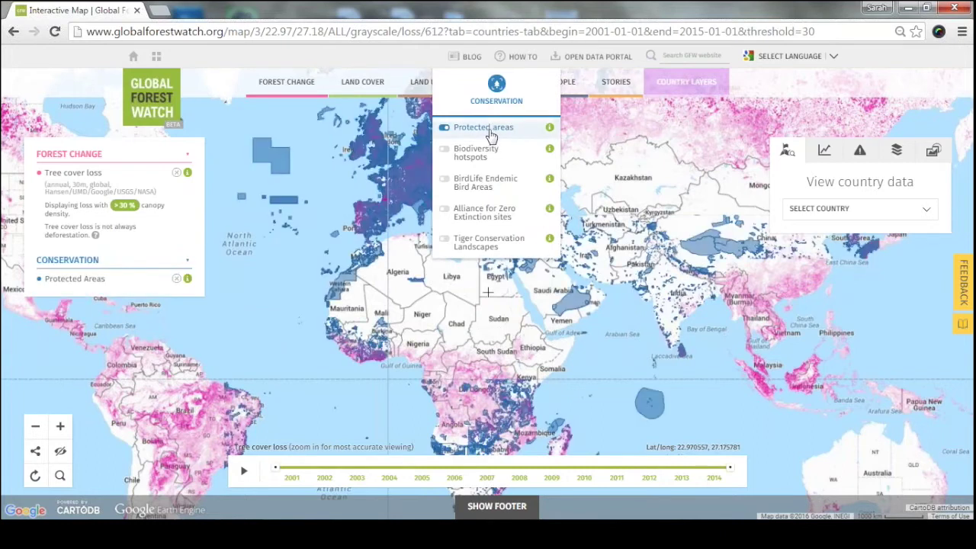
{"action": "left_click_drag", "start_coordinate": [417, 293], "coordinate": [603, 261]}
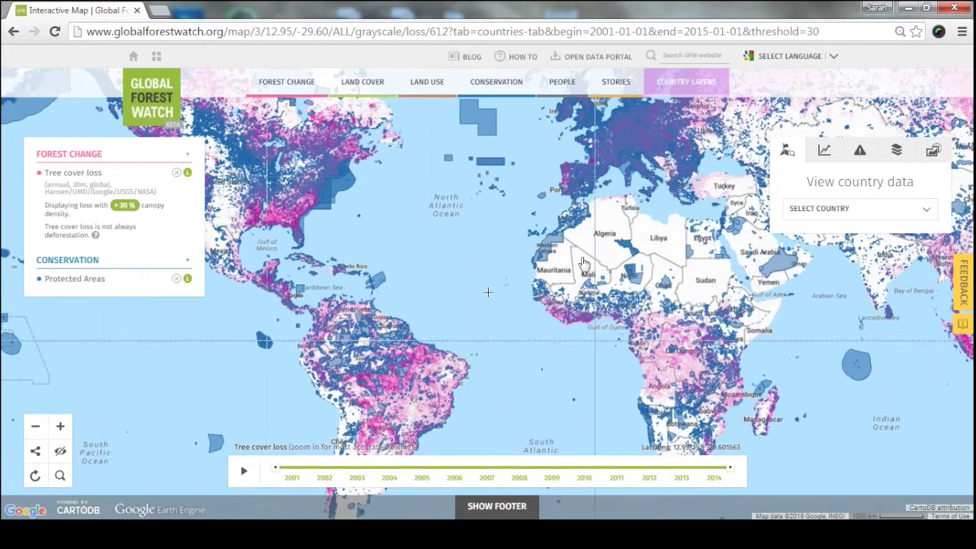
{"action": "scroll", "coordinate": [595, 262], "scroll_direction": "up", "scroll_amount": 1}
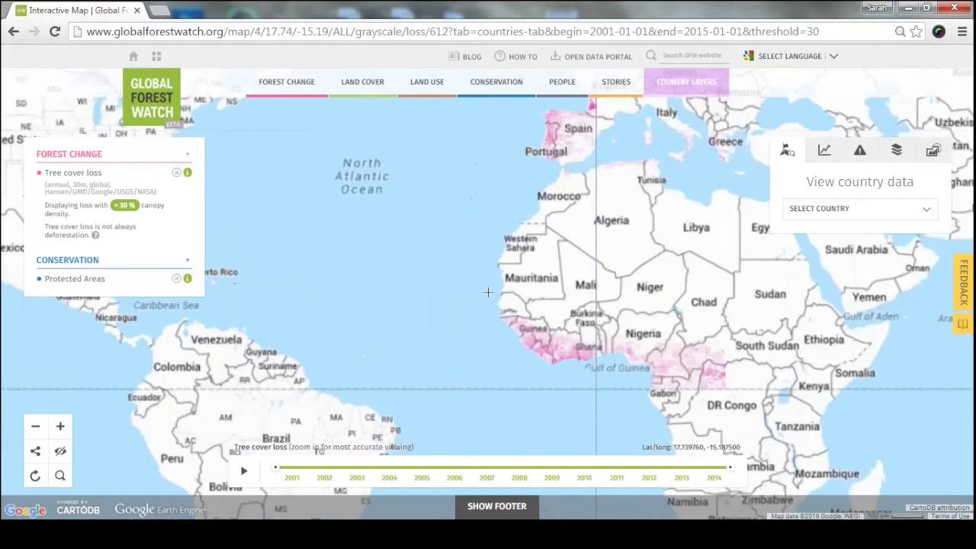
{"action": "scroll", "coordinate": [594, 262], "scroll_direction": "up", "scroll_amount": 1}
{"action": "left_click_drag", "start_coordinate": [594, 303], "coordinate": [518, 141]}
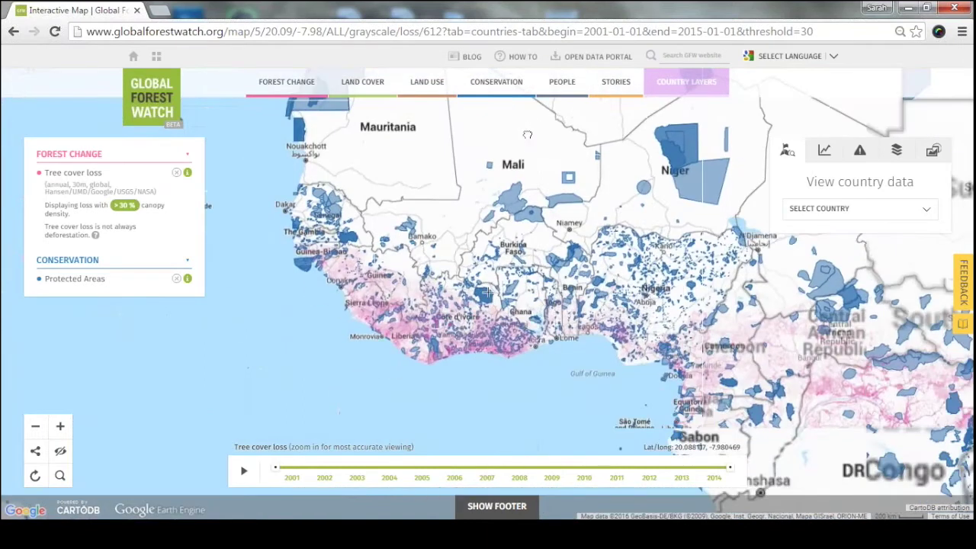
{"action": "mouse_move", "coordinate": [730, 411]}
{"action": "left_mouse_down"}
{"action": "mouse_move", "coordinate": [502, 305]}
{"action": "mouse_move", "coordinate": [463, 206]}
{"action": "left_mouse_up"}
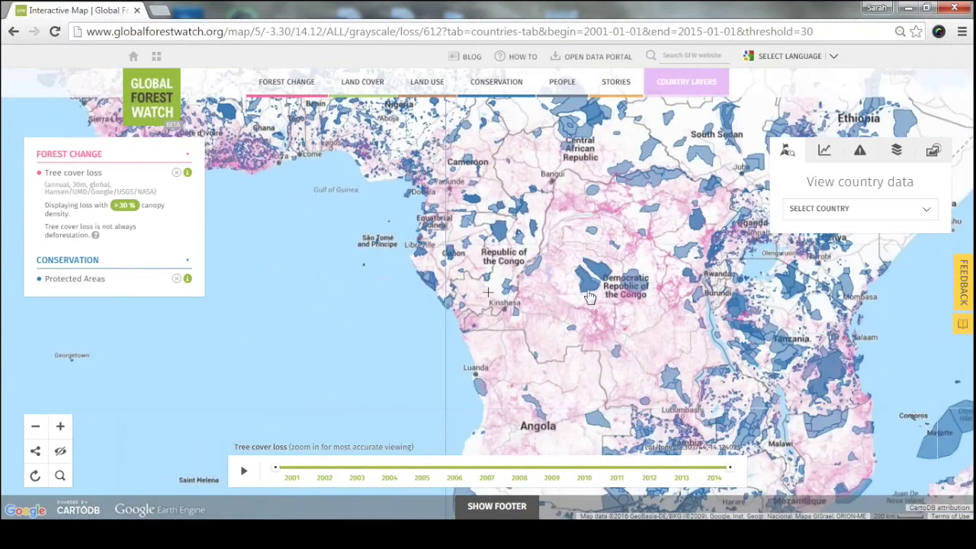
- View the details of the Salonga National Park protected area in the Democratic Republic of the Congo and close them
{"action": "left_click", "coordinate": [492, 84]}
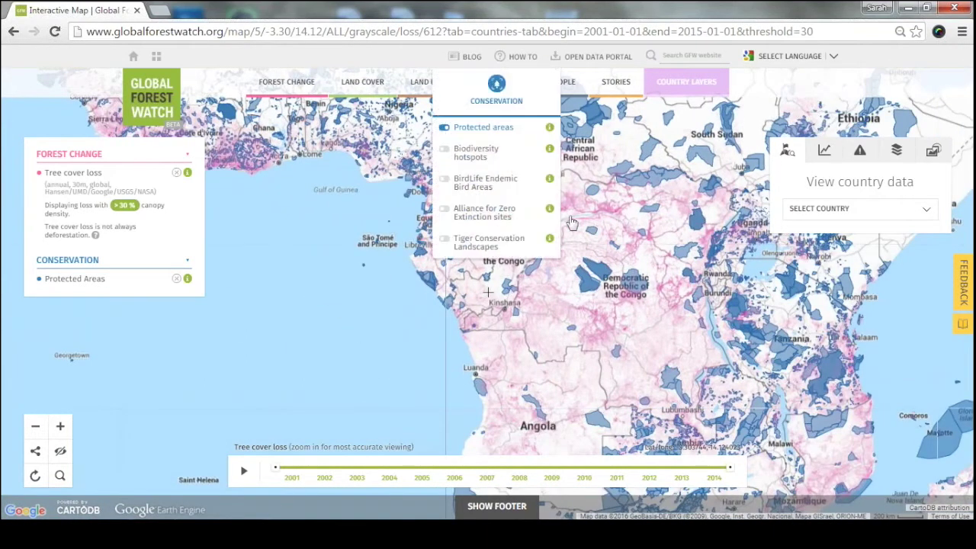
{"action": "left_click", "coordinate": [595, 272]}
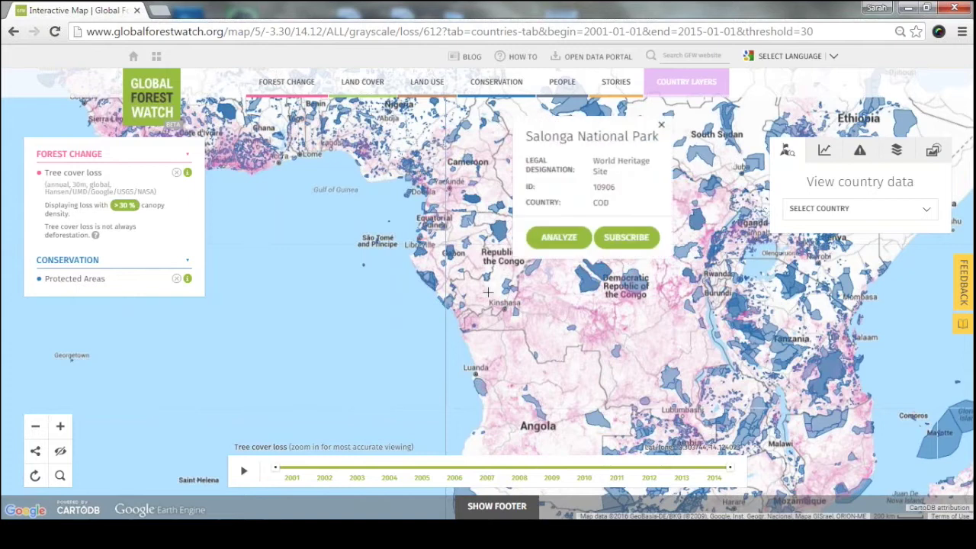
{"action": "left_click", "coordinate": [660, 128]}
- Remove the Protected areas layer from the map
{"action": "mouse_move", "coordinate": [476, 93]}
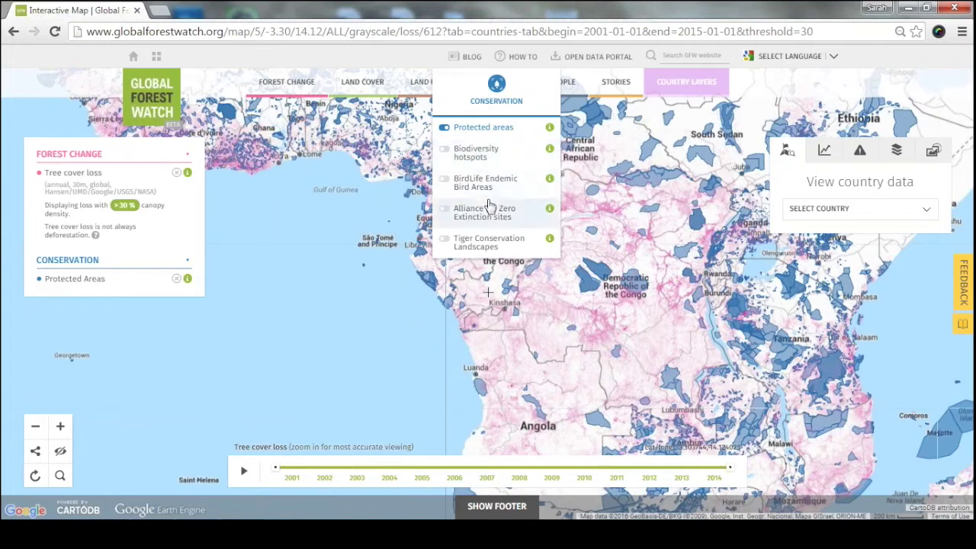
{"action": "left_click", "coordinate": [36, 427]}
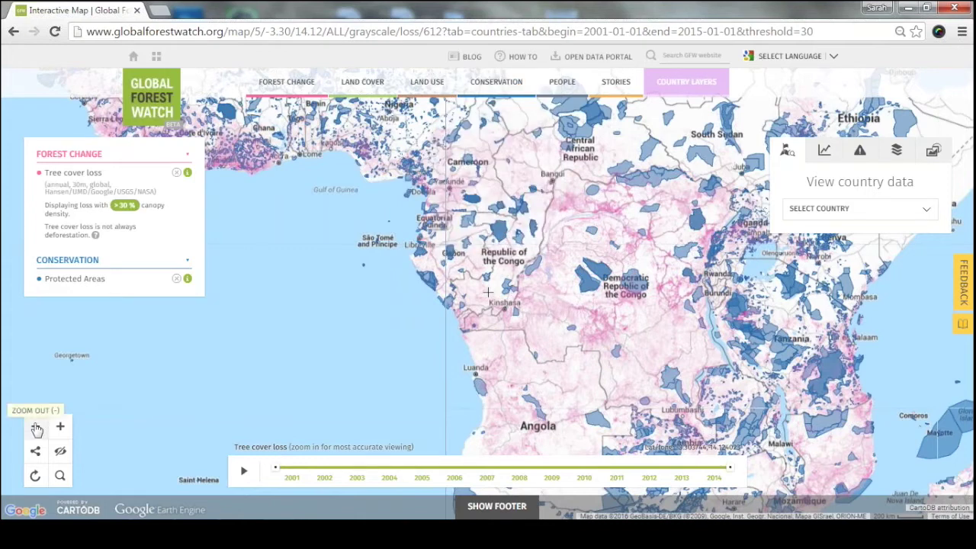
{"action": "left_click", "coordinate": [35, 428]}
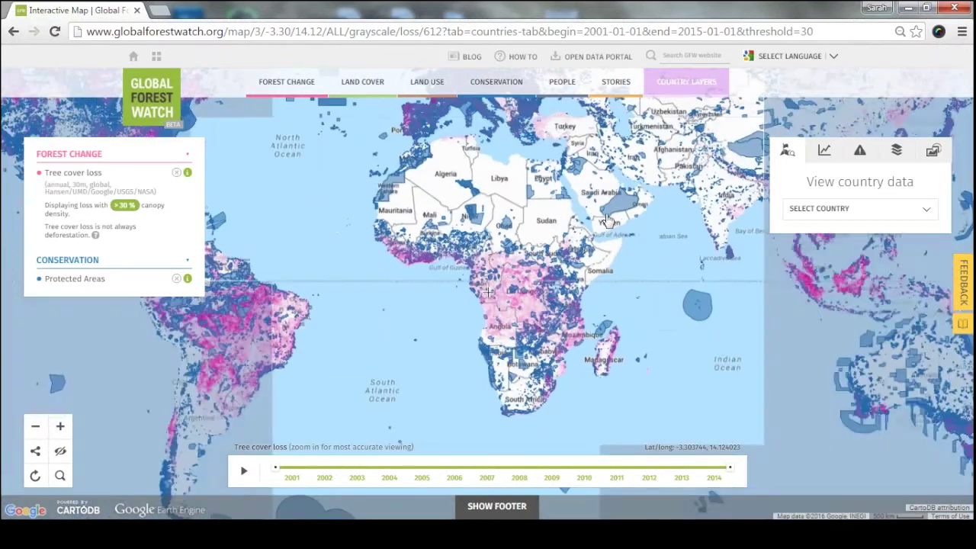
{"action": "left_click", "coordinate": [493, 128]}
- Display the Land rights layer over South America and remove it from the map again
{"action": "mouse_move", "coordinate": [568, 86]}
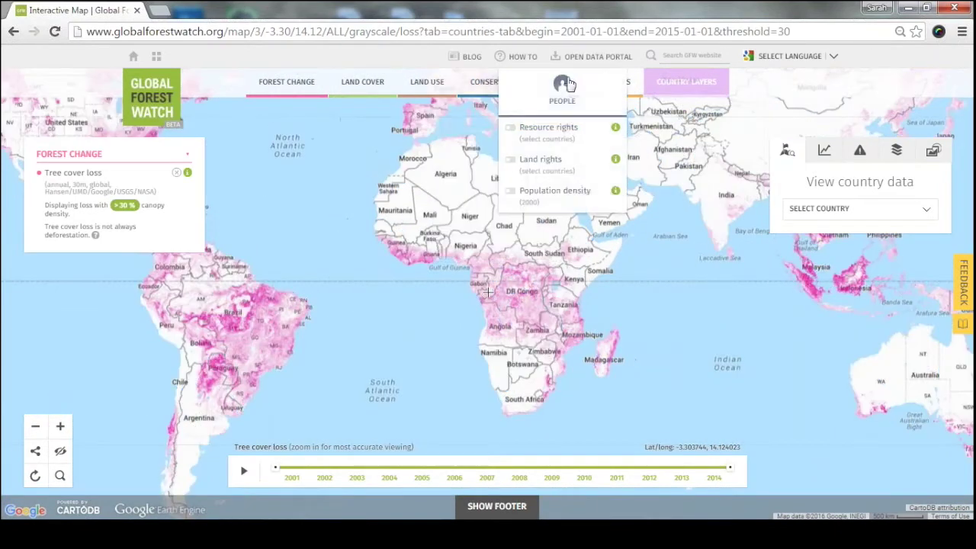
{"action": "left_click", "coordinate": [560, 169]}
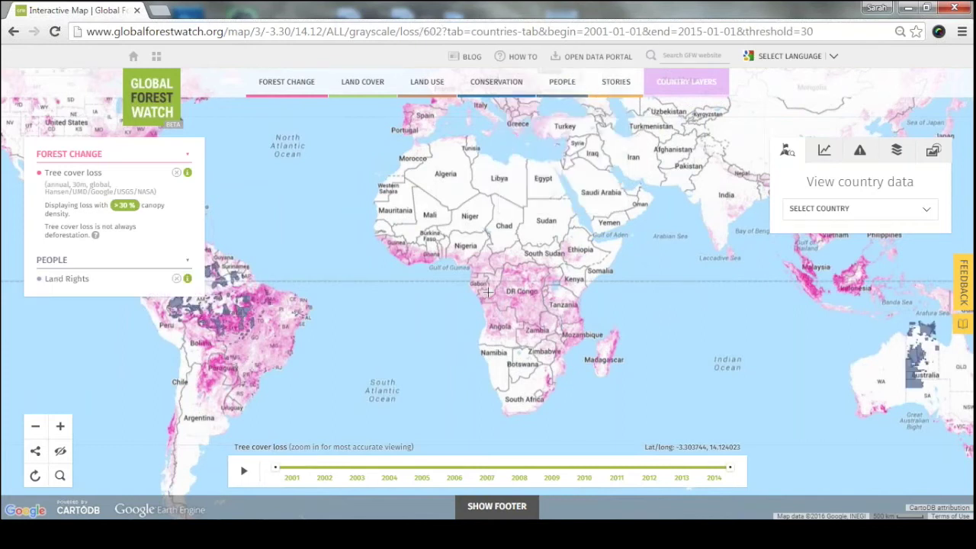
{"action": "left_click_drag", "start_coordinate": [533, 237], "coordinate": [646, 230]}
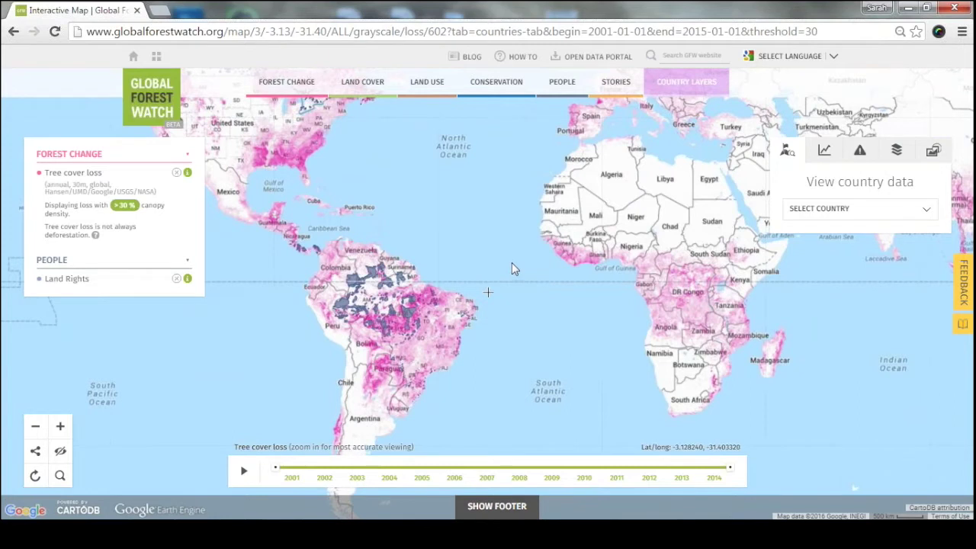
{"action": "mouse_move", "coordinate": [564, 86]}
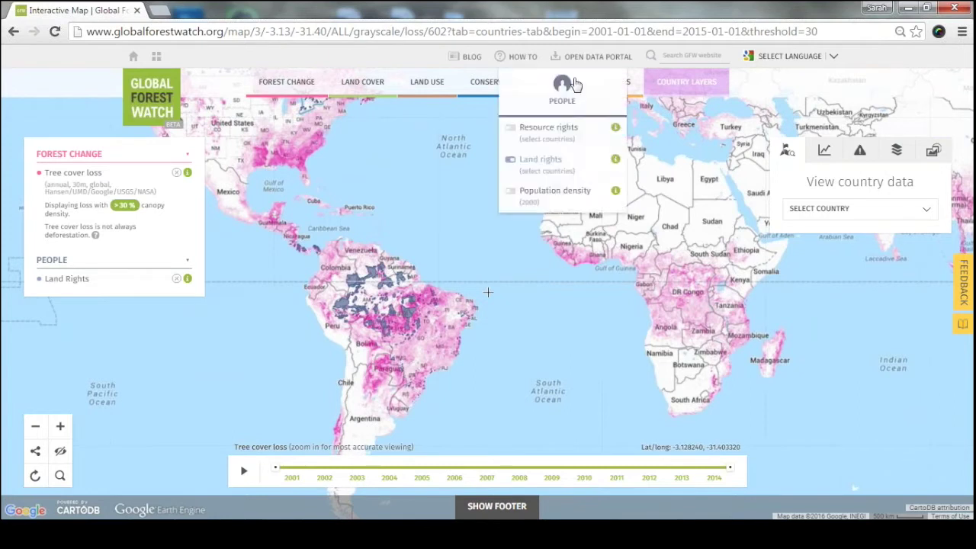
{"action": "left_click", "coordinate": [558, 162]}
- Show the Mongabay stories on the map and hide them again
{"action": "mouse_move", "coordinate": [625, 82]}
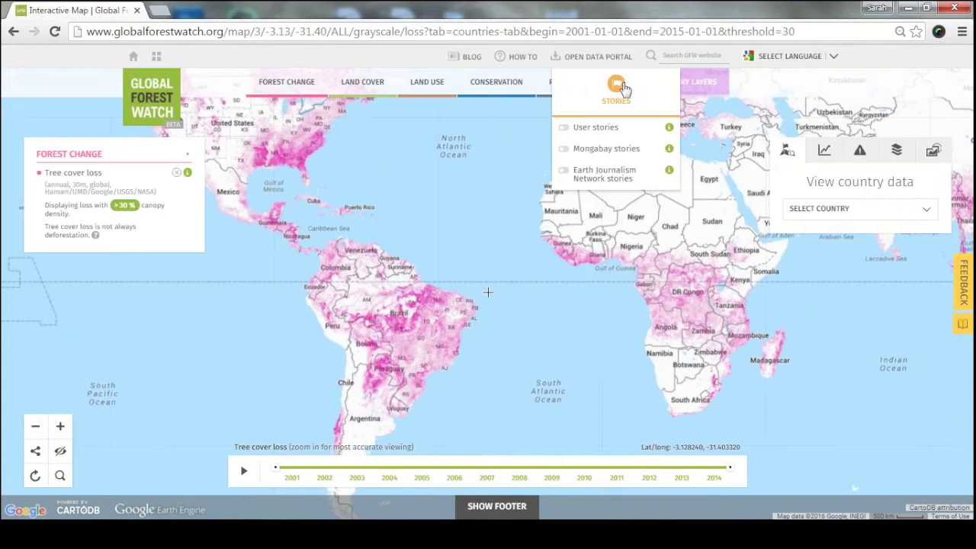
{"action": "left_click", "coordinate": [612, 148]}
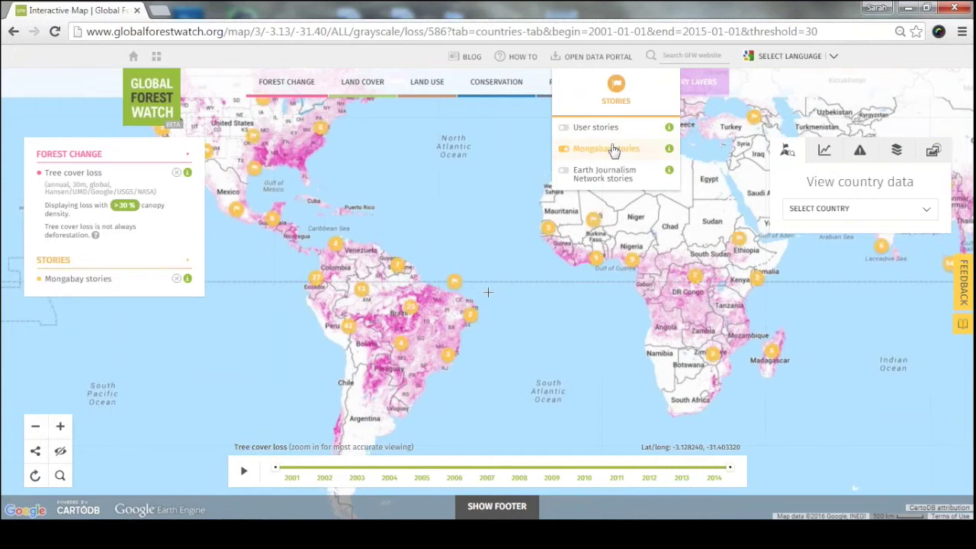
{"action": "left_click", "coordinate": [614, 149]}
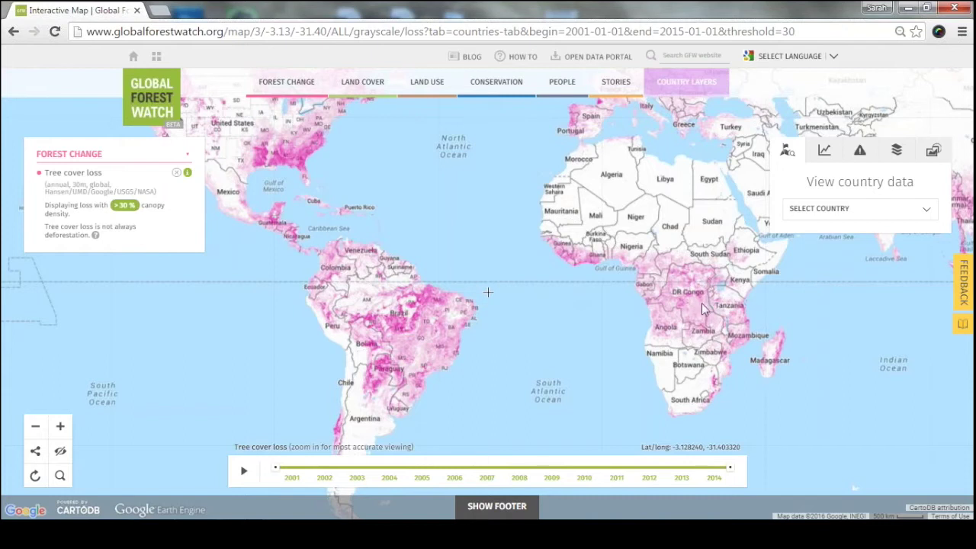
- Display the 2000 Tree cover layer together with tree cover loss over Europe, Africa and Asia
{"action": "mouse_move", "coordinate": [362, 82]}
{"action": "left_click", "coordinate": [372, 141]}
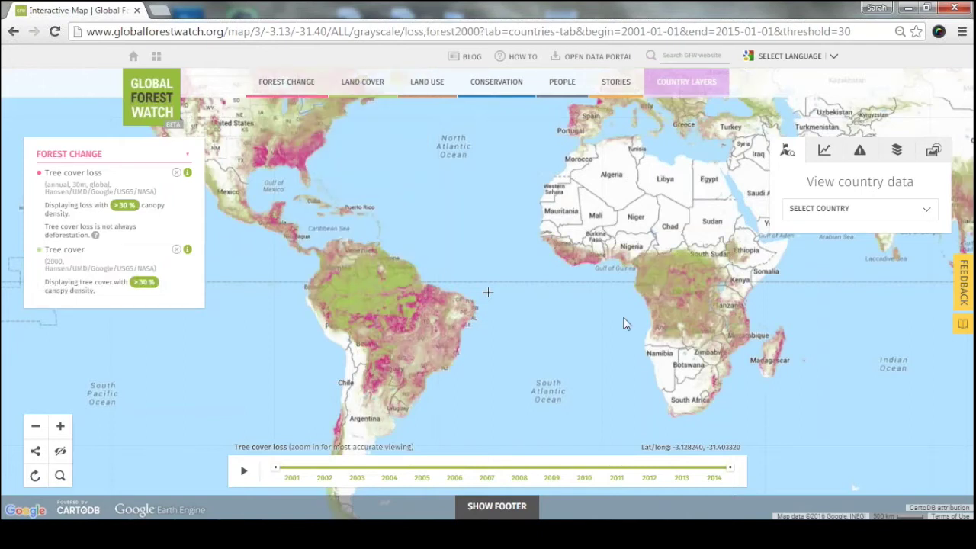
{"action": "left_click_drag", "start_coordinate": [588, 221], "coordinate": [542, 266]}
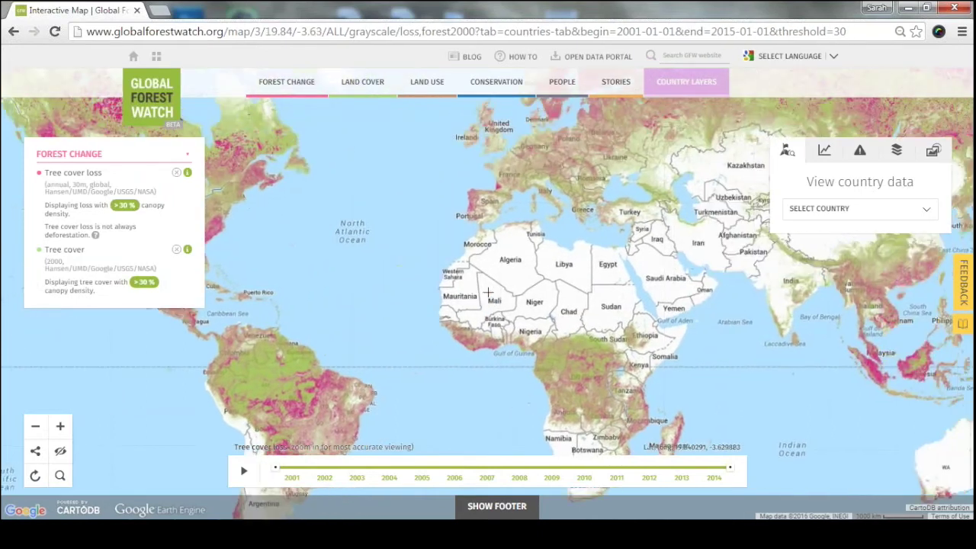
{"action": "left_click_drag", "start_coordinate": [740, 210], "coordinate": [540, 296]}
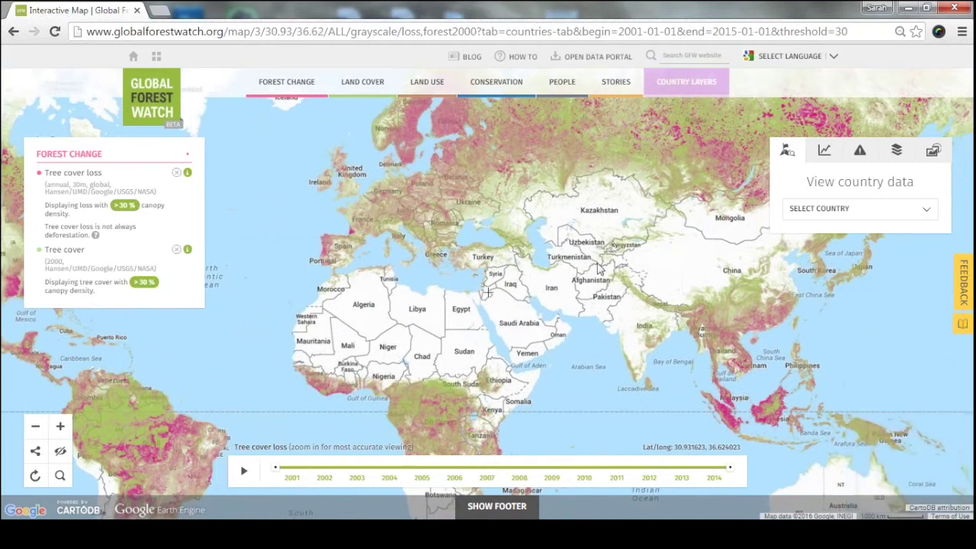
- Switch the world map to the FORMA tree cover loss alerts and look over the other alert layers on offer
{"action": "left_click_drag", "start_coordinate": [652, 244], "coordinate": [594, 253]}
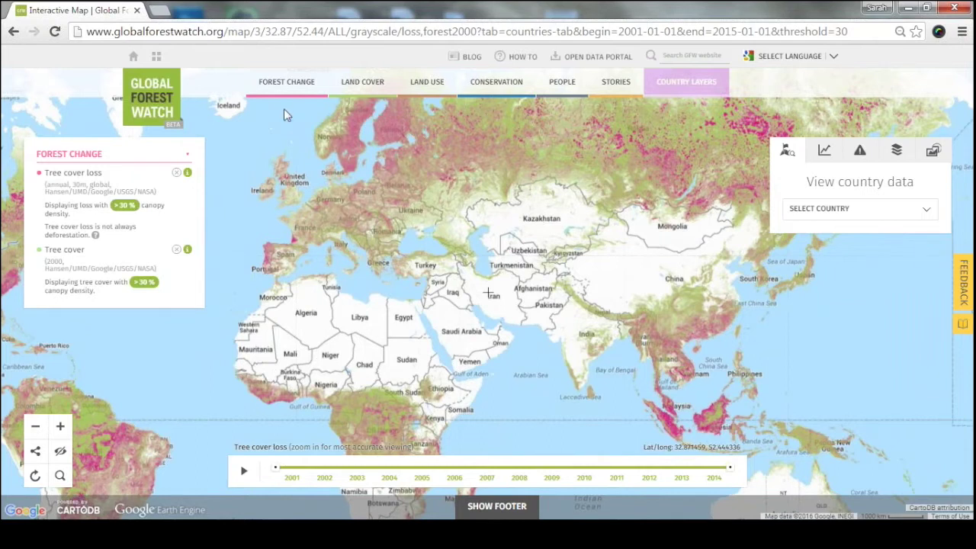
{"action": "mouse_move", "coordinate": [286, 111]}
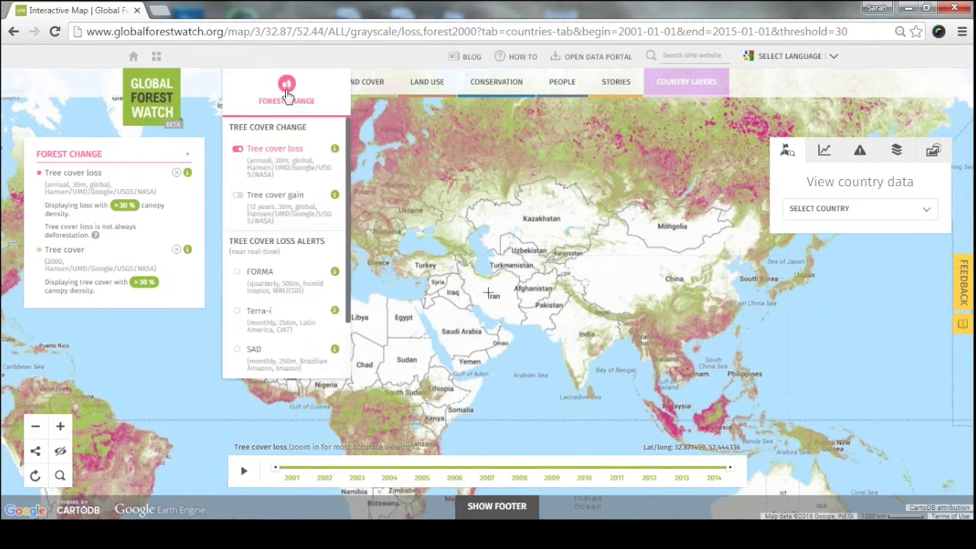
{"action": "left_click", "coordinate": [288, 280]}
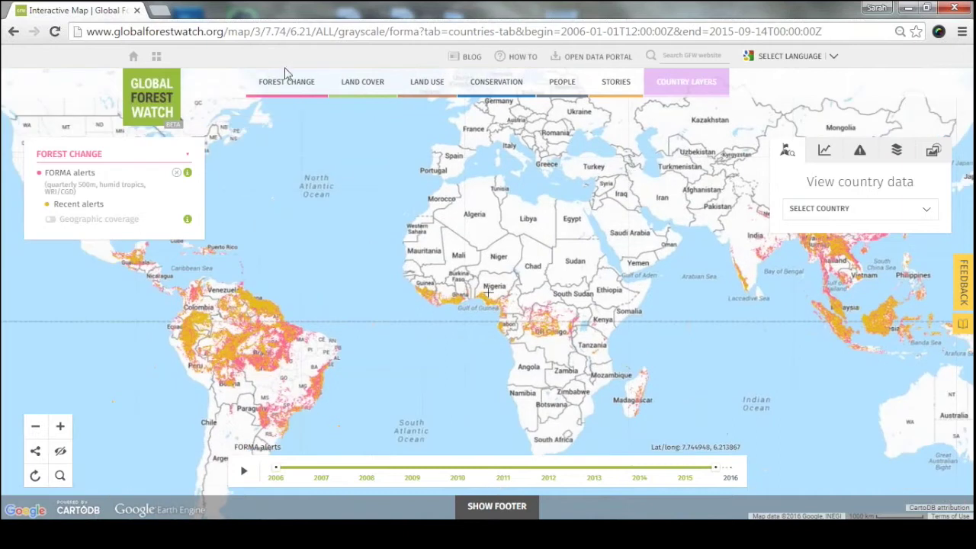
{"action": "mouse_move", "coordinate": [286, 85]}
{"action": "scroll", "coordinate": [347, 134], "scroll_direction": "down", "scroll_amount": 1}
{"action": "mouse_move", "coordinate": [301, 229]}
- Zoom in from South America to the Amazon River around Iquitos, Peru, to examine the area at close range
{"action": "scroll", "coordinate": [164, 347], "scroll_direction": "up", "scroll_amount": 1}
{"action": "scroll", "coordinate": [209, 347], "scroll_direction": "up", "scroll_amount": 1}
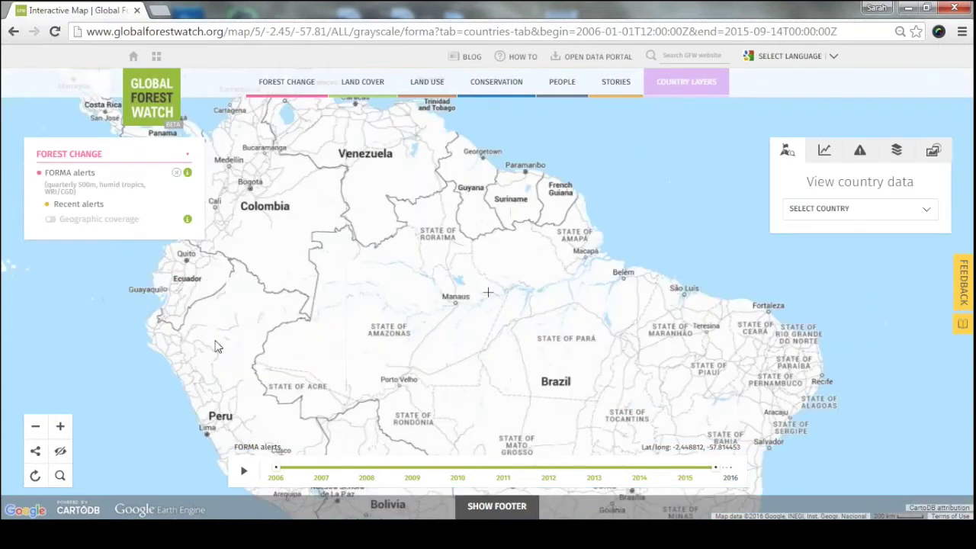
{"action": "scroll", "coordinate": [215, 347], "scroll_direction": "up", "scroll_amount": 1}
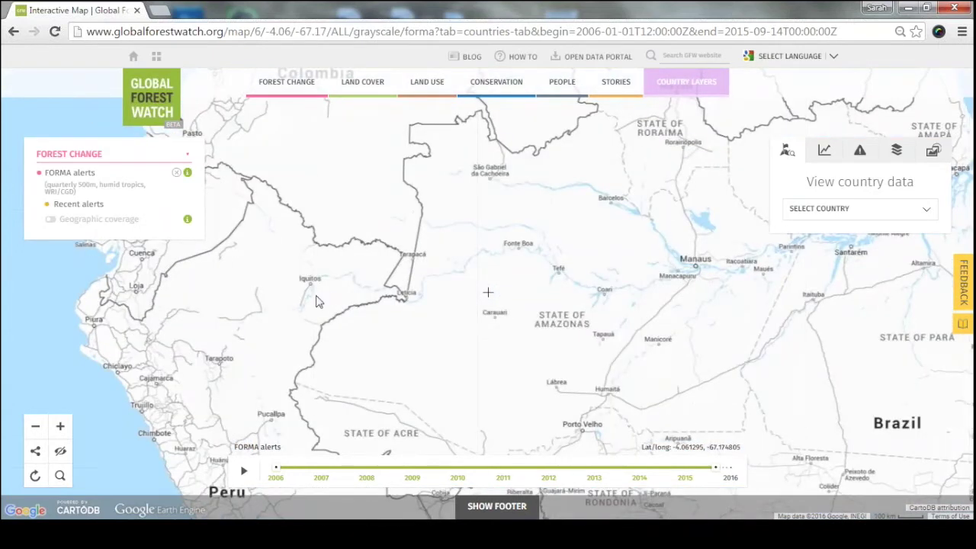
{"action": "scroll", "coordinate": [323, 297], "scroll_direction": "up", "scroll_amount": 1}
{"action": "scroll", "coordinate": [323, 285], "scroll_direction": "up", "scroll_amount": 1}
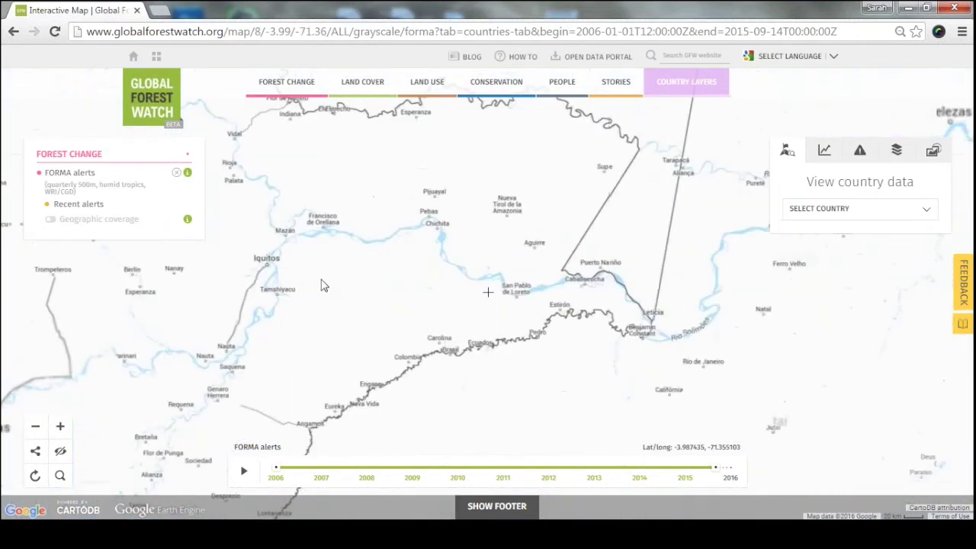
{"action": "scroll", "coordinate": [311, 276], "scroll_direction": "up", "scroll_amount": 1}
{"action": "left_click_drag", "start_coordinate": [296, 270], "coordinate": [431, 275]}
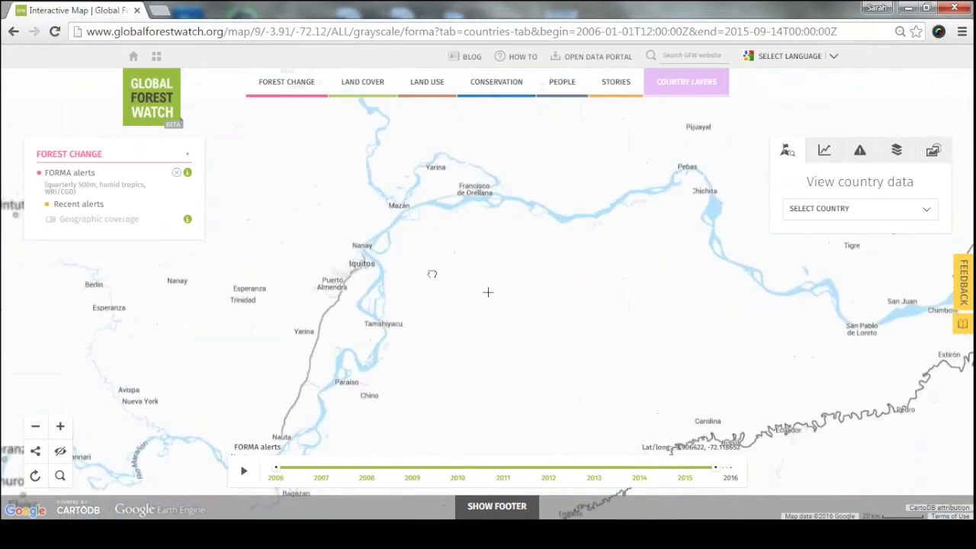
{"action": "scroll", "coordinate": [437, 275], "scroll_direction": "up", "scroll_amount": 1}
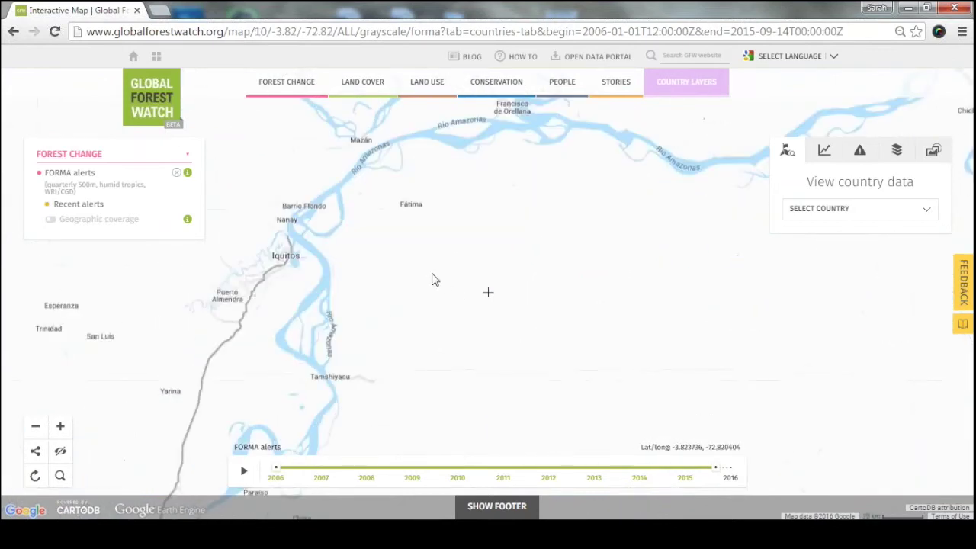
{"action": "left_click_drag", "start_coordinate": [432, 269], "coordinate": [546, 251]}
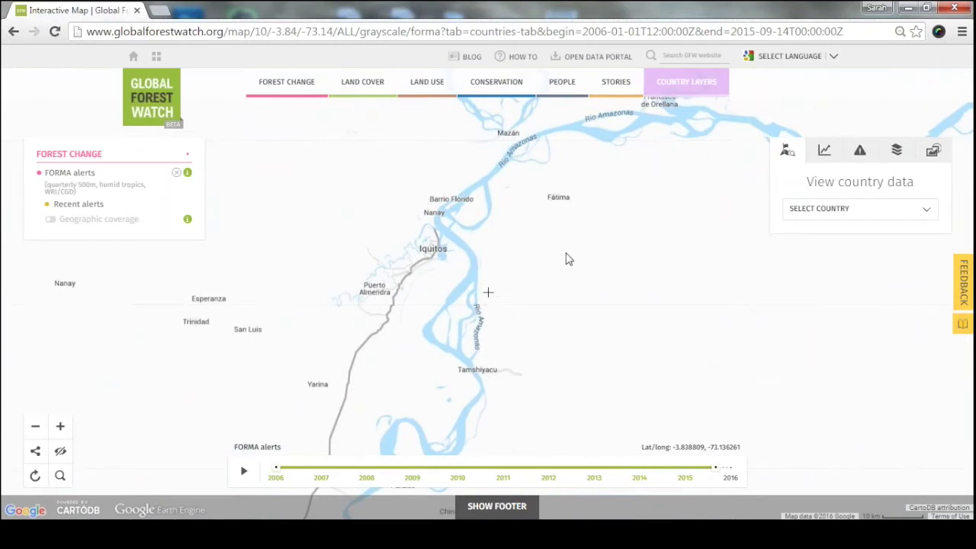
- Replace the FORMA alerts around Iquitos with the Tree cover gain and Tree cover loss layers
{"action": "mouse_move", "coordinate": [283, 107]}
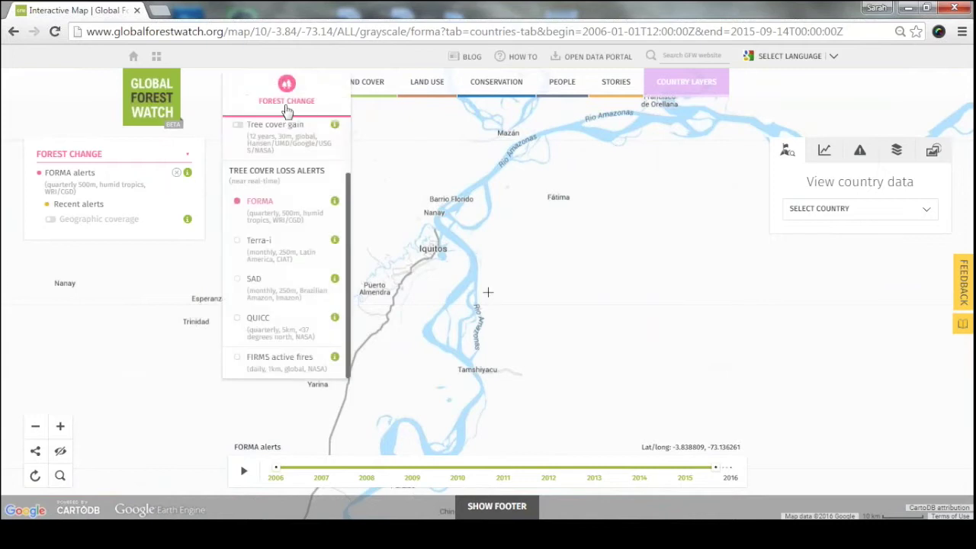
{"action": "left_click", "coordinate": [284, 136]}
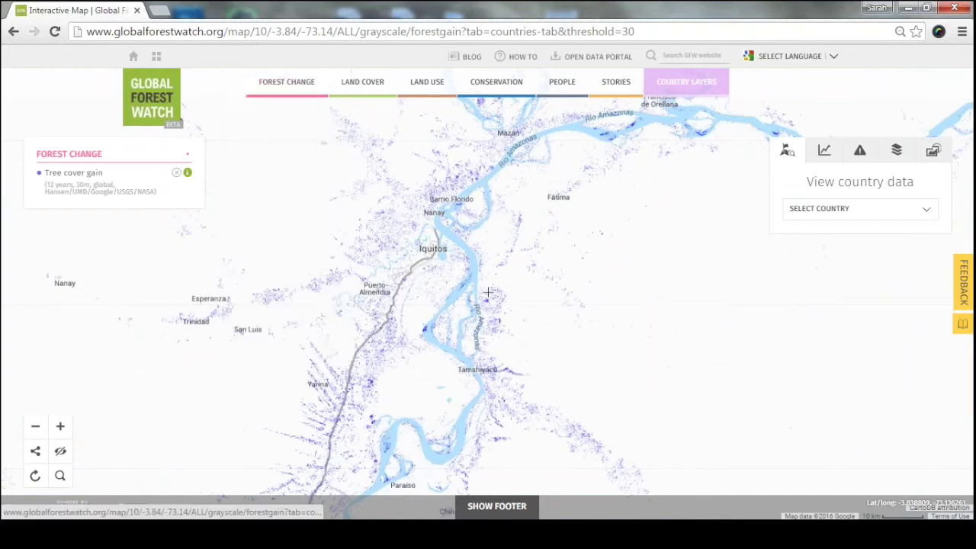
{"action": "mouse_move", "coordinate": [286, 94]}
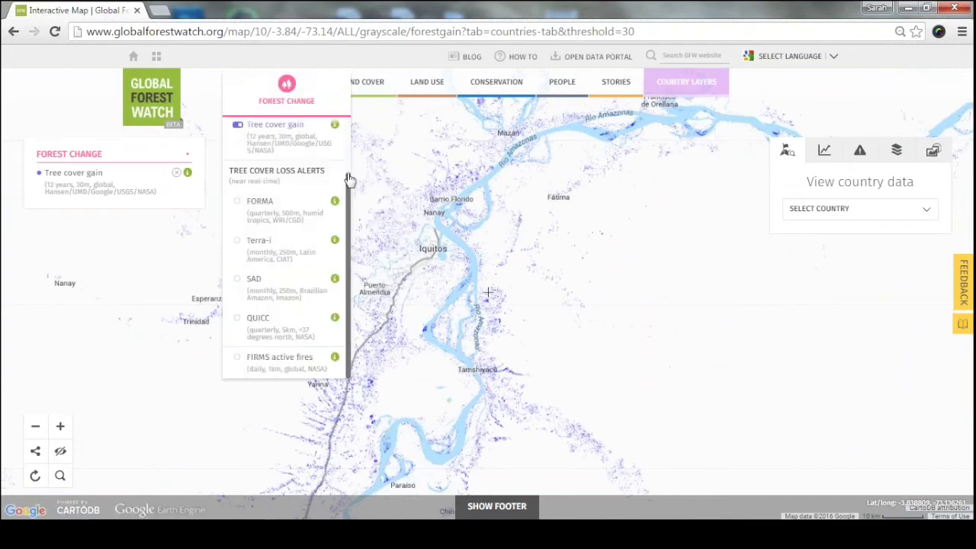
{"action": "scroll", "coordinate": [340, 171], "scroll_direction": "up", "scroll_amount": 2}
{"action": "left_click", "coordinate": [298, 161]}
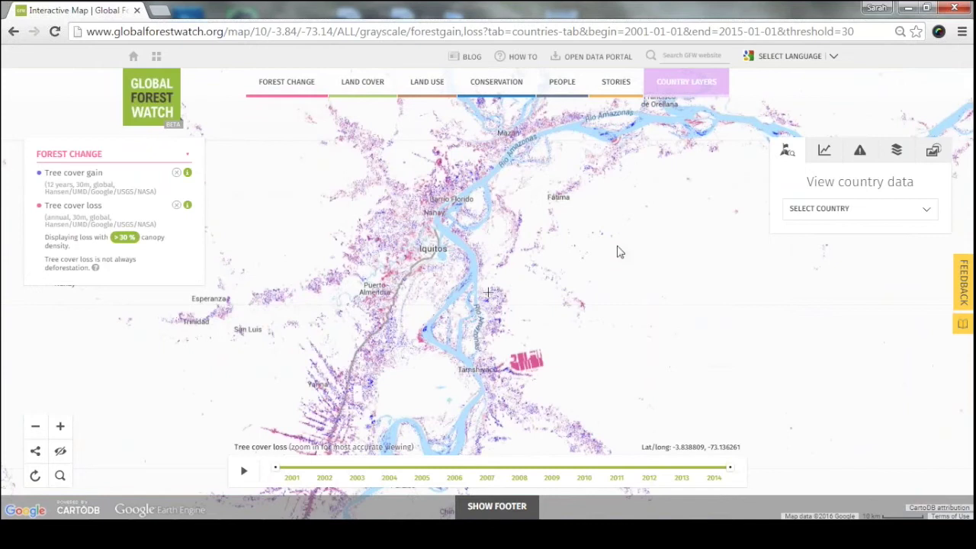
- Examine the large block-shaped tree cover loss area east of Tamshiyacu up close, down to its individual pixels
{"action": "left_click_drag", "start_coordinate": [588, 235], "coordinate": [510, 179]}
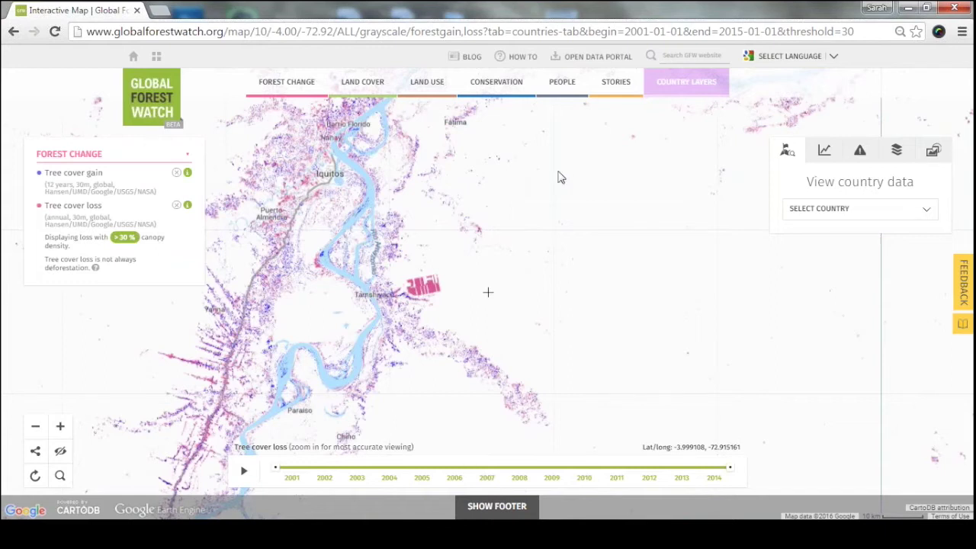
{"action": "scroll", "coordinate": [450, 256], "scroll_direction": "up", "scroll_amount": 1}
{"action": "scroll", "coordinate": [449, 256], "scroll_direction": "up", "scroll_amount": 1}
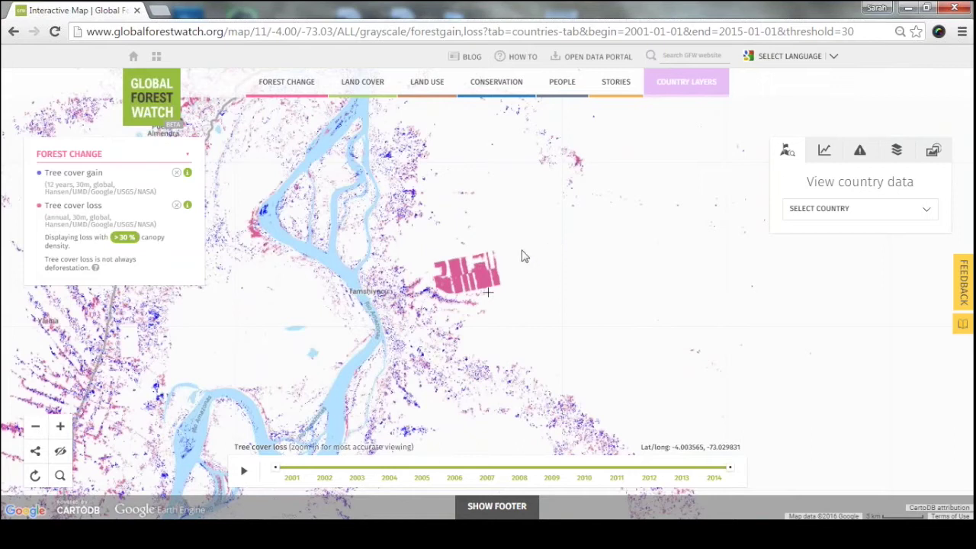
{"action": "scroll", "coordinate": [523, 255], "scroll_direction": "up", "scroll_amount": 1}
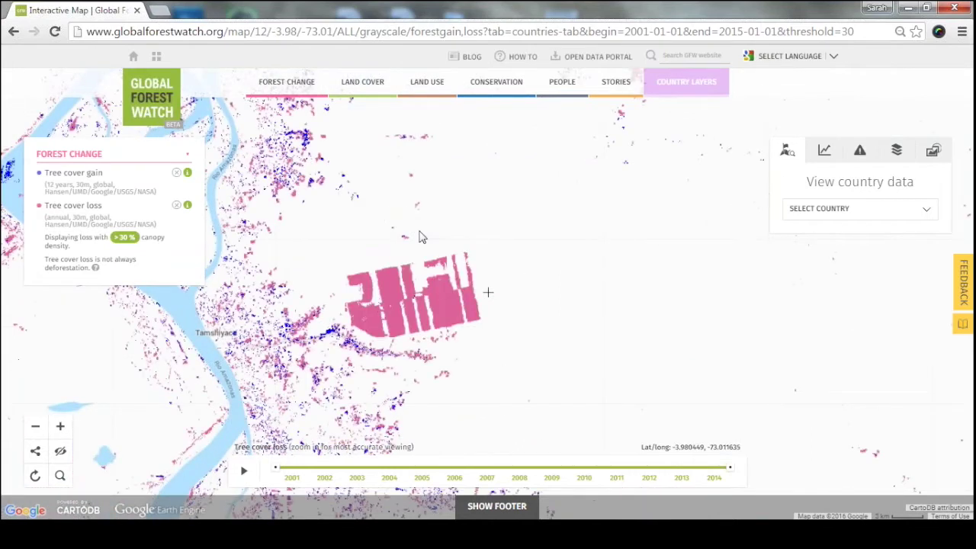
{"action": "scroll", "coordinate": [431, 239], "scroll_direction": "up", "scroll_amount": 1}
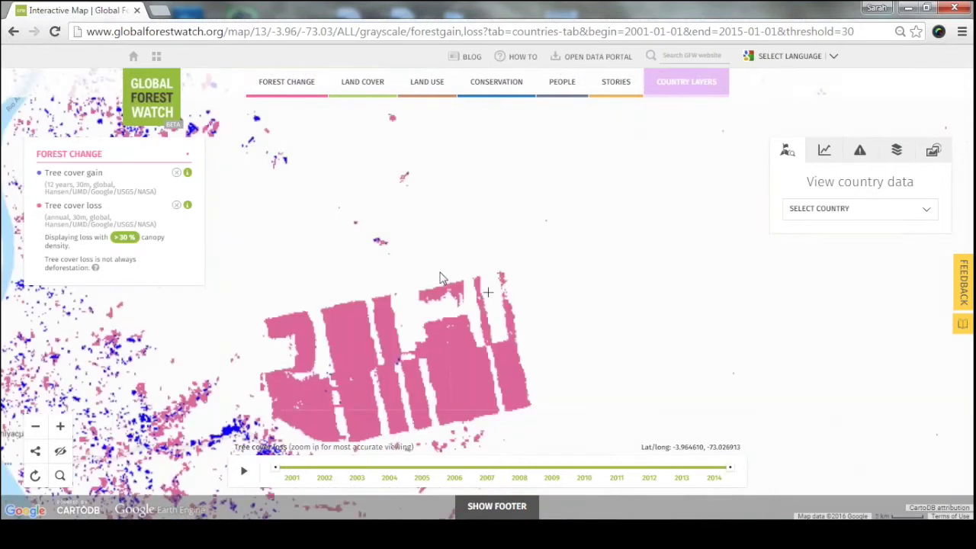
{"action": "scroll", "coordinate": [475, 263], "scroll_direction": "up", "scroll_amount": 1}
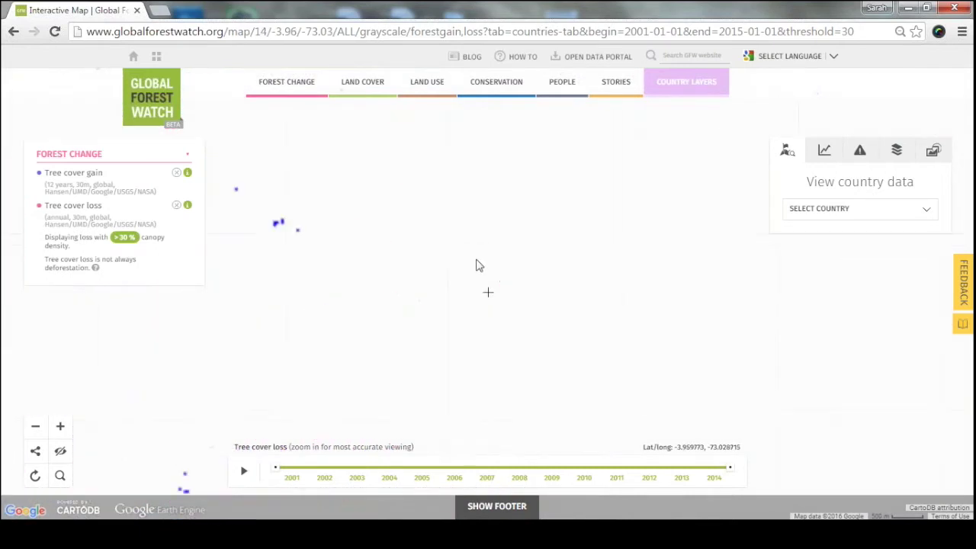
{"action": "scroll", "coordinate": [479, 252], "scroll_direction": "up", "scroll_amount": 1}
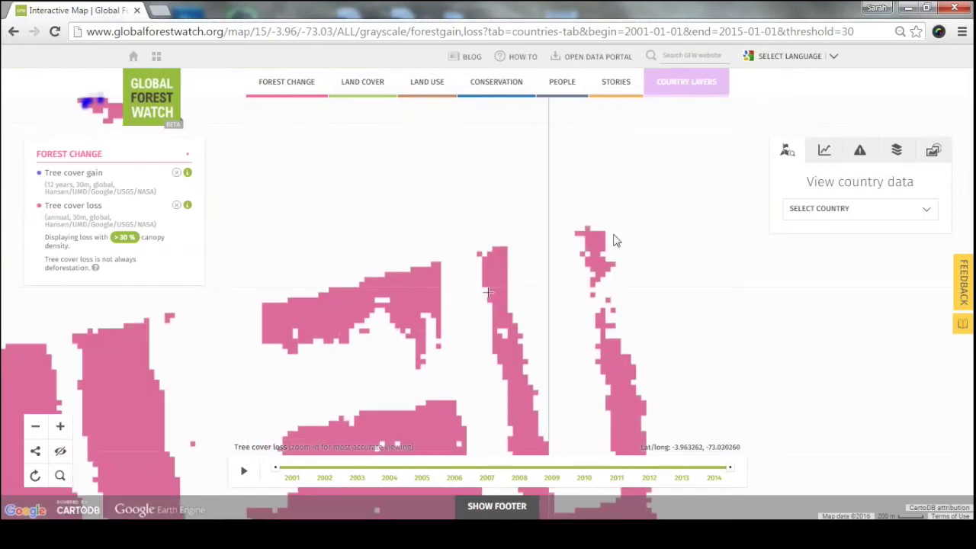
- Bring the whole clearing and Tamshiyacu back into view and play the tree cover loss timeline
{"action": "left_click", "coordinate": [42, 430]}
{"action": "left_click", "coordinate": [42, 429]}
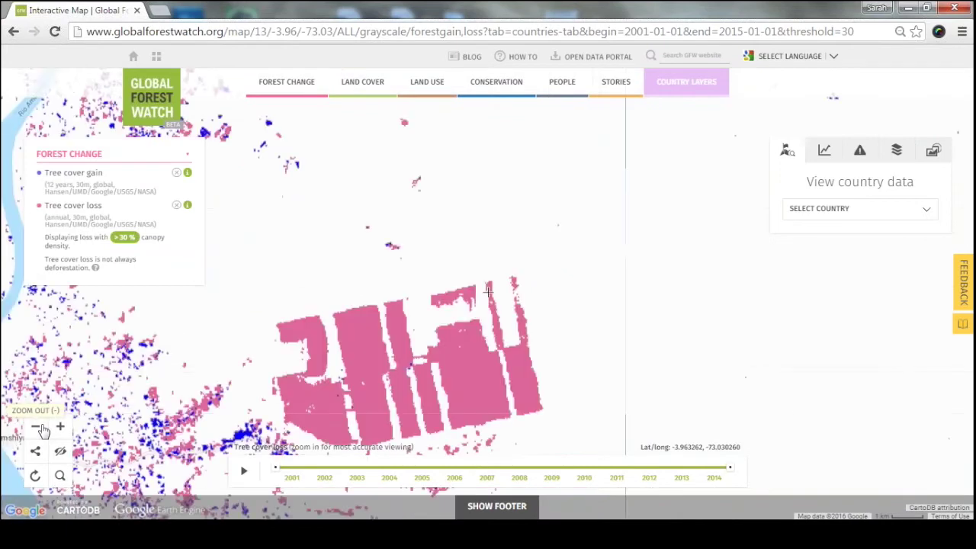
{"action": "left_click", "coordinate": [42, 429]}
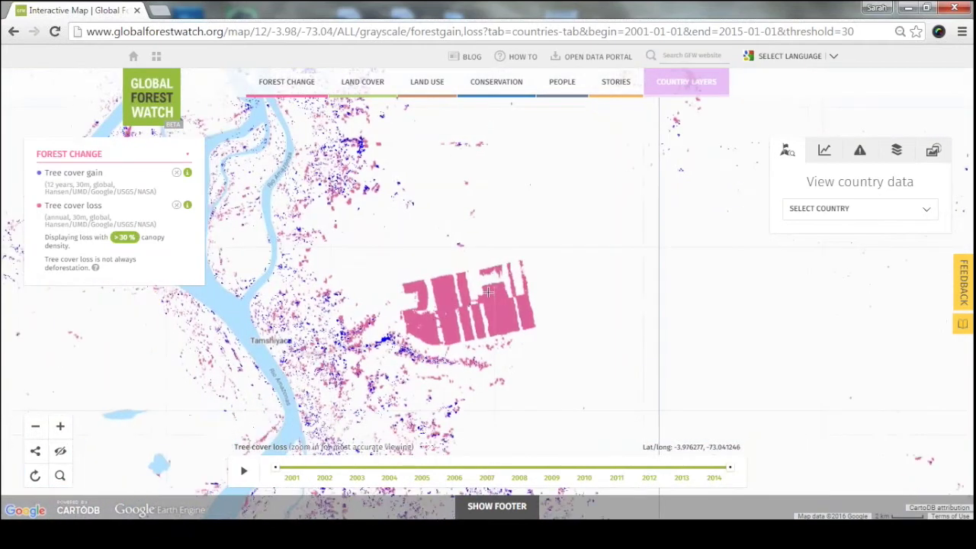
{"action": "left_click", "coordinate": [245, 472]}
- Display the FORMA alerts over the clearing near Tamshiyacu, with the timeline spanning 2006-01-01 to 2015-09-01
{"action": "left_click", "coordinate": [278, 89]}
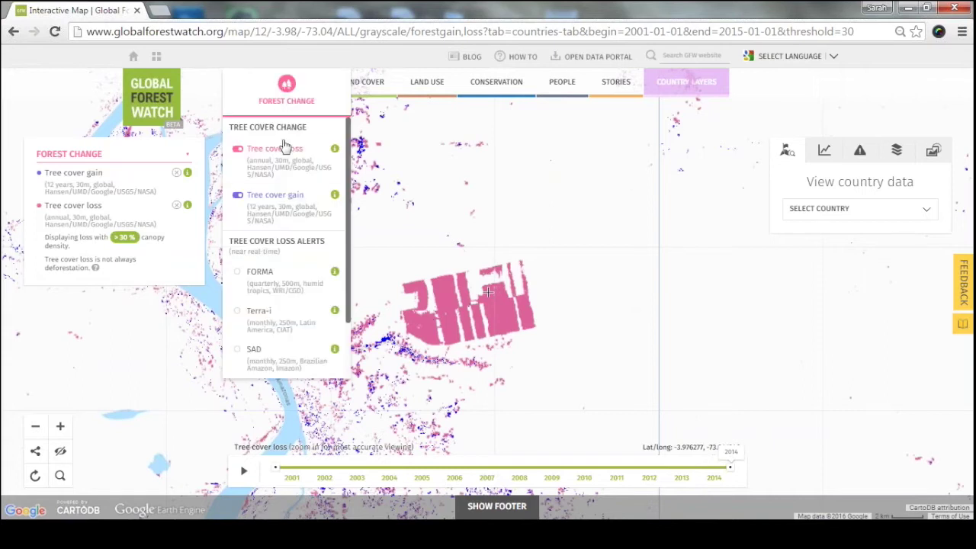
{"action": "left_click", "coordinate": [297, 274]}
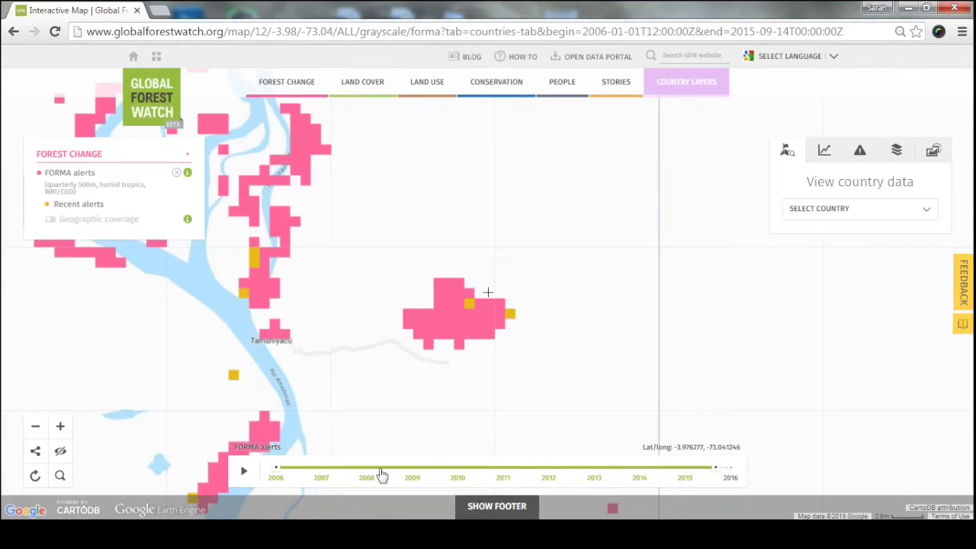
{"action": "mouse_move", "coordinate": [276, 466]}
{"action": "left_mouse_down"}
{"action": "mouse_move", "coordinate": [646, 467]}
{"action": "mouse_move", "coordinate": [275, 467]}
{"action": "left_mouse_up"}
{"action": "mouse_move", "coordinate": [722, 469]}
{"action": "left_mouse_down"}
{"action": "mouse_move", "coordinate": [610, 467]}
{"action": "mouse_move", "coordinate": [714, 467]}
{"action": "left_mouse_up"}
- Switch the alerts layer to Terra-i and change the basemap to Roads
{"action": "mouse_move", "coordinate": [286, 84]}
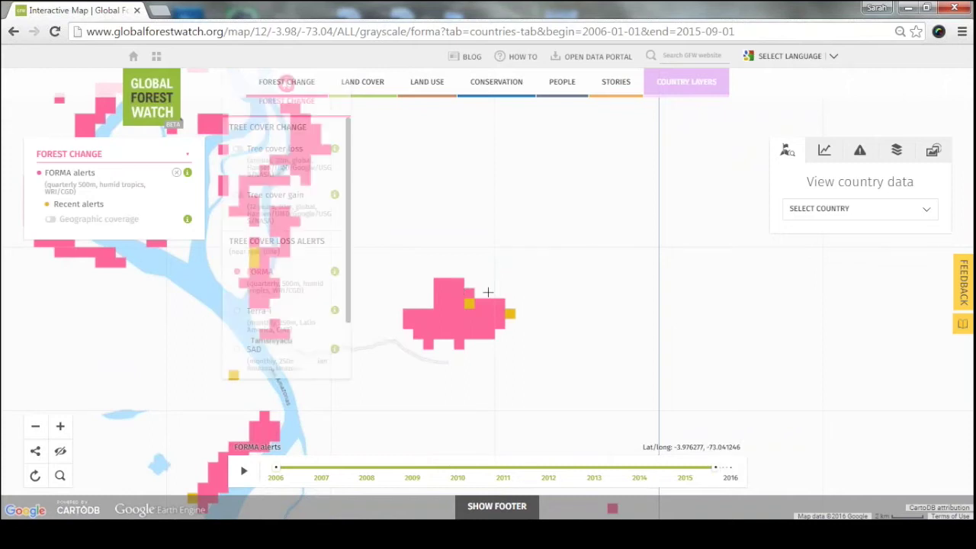
{"action": "left_click", "coordinate": [289, 318]}
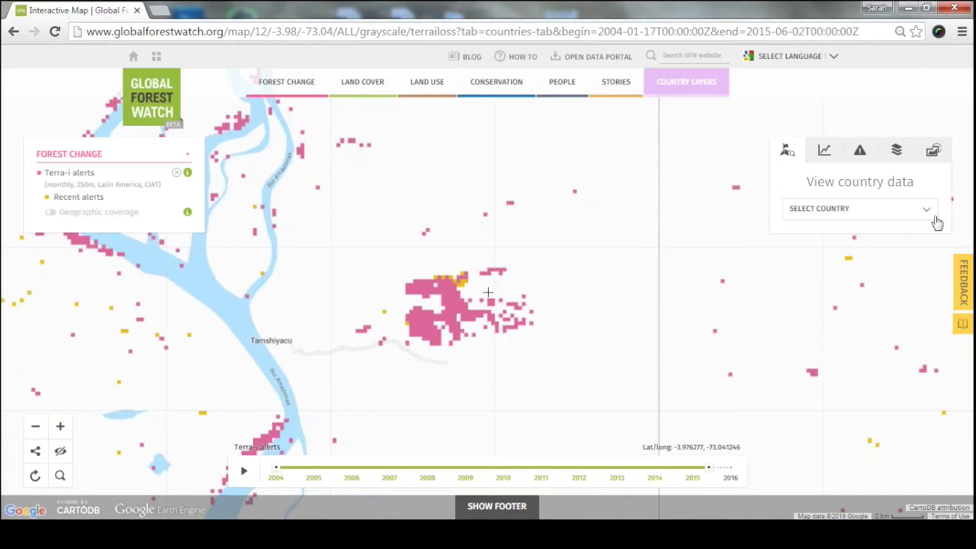
{"action": "left_click", "coordinate": [897, 155]}
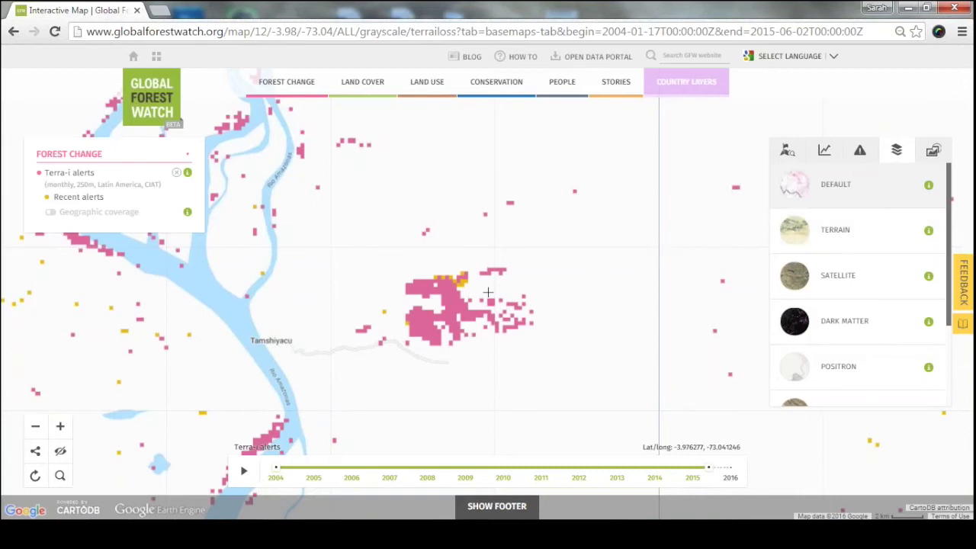
{"action": "left_click_drag", "start_coordinate": [948, 239], "coordinate": [949, 301]}
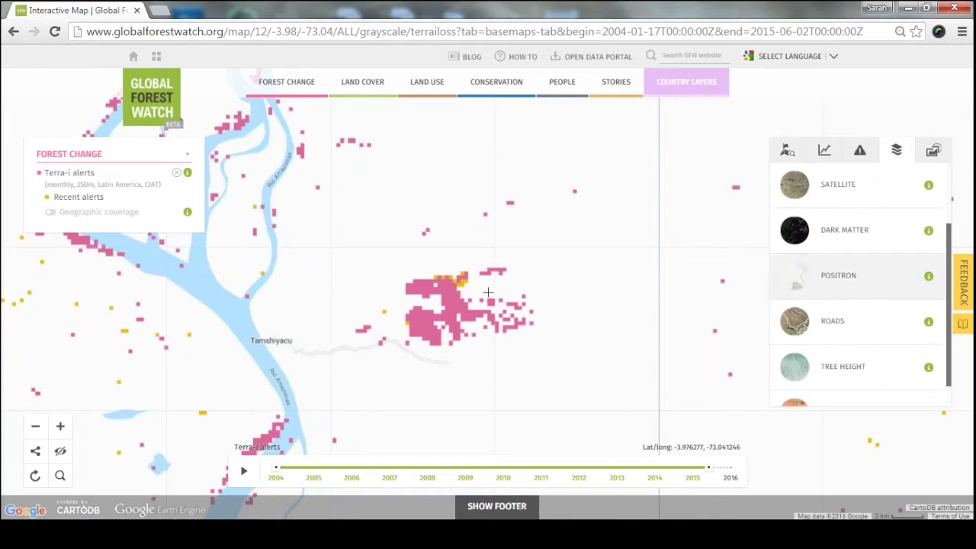
{"action": "left_click", "coordinate": [866, 327]}
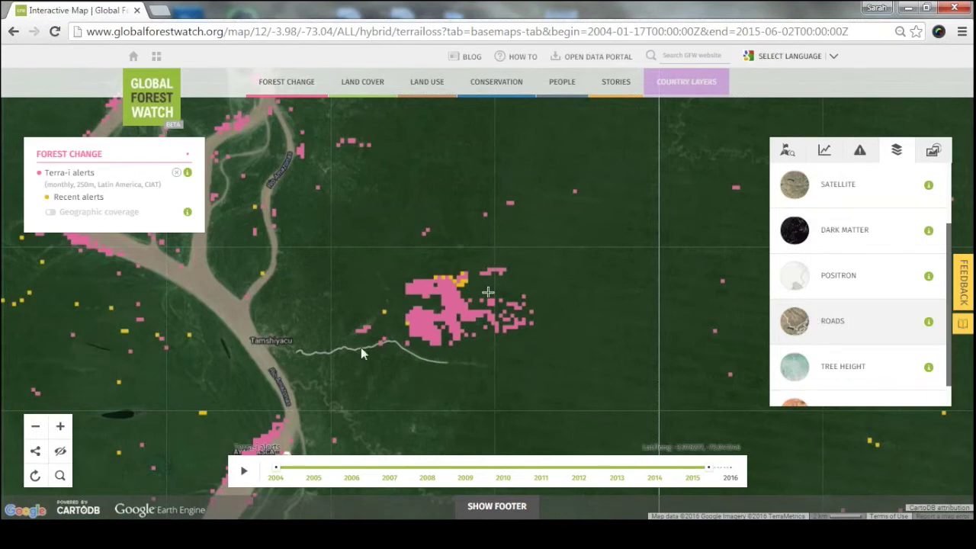
- Replace the Terra-i alerts with the Tree cover loss layer in a close view of the clearing
{"action": "left_click_drag", "start_coordinate": [468, 307], "coordinate": [504, 307]}
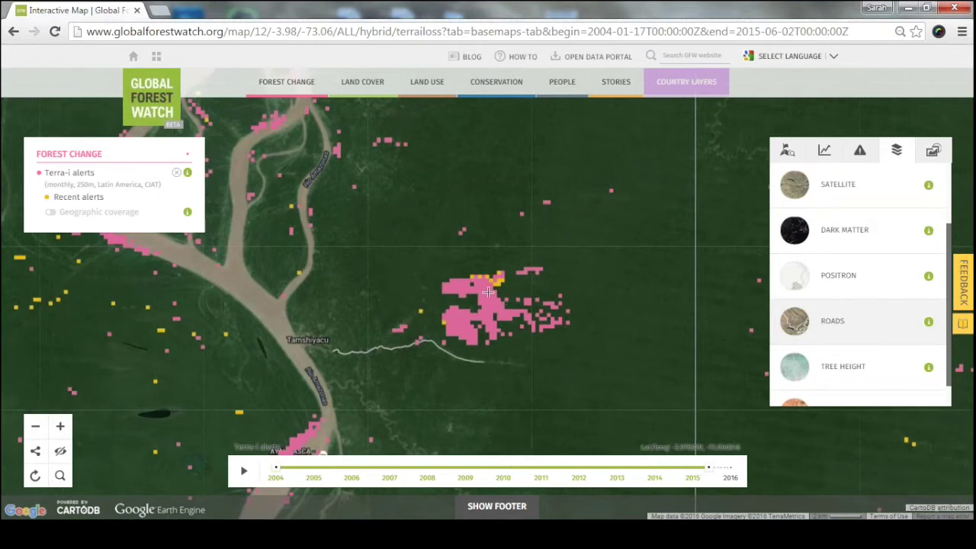
{"action": "scroll", "coordinate": [502, 306], "scroll_direction": "up", "scroll_amount": 1}
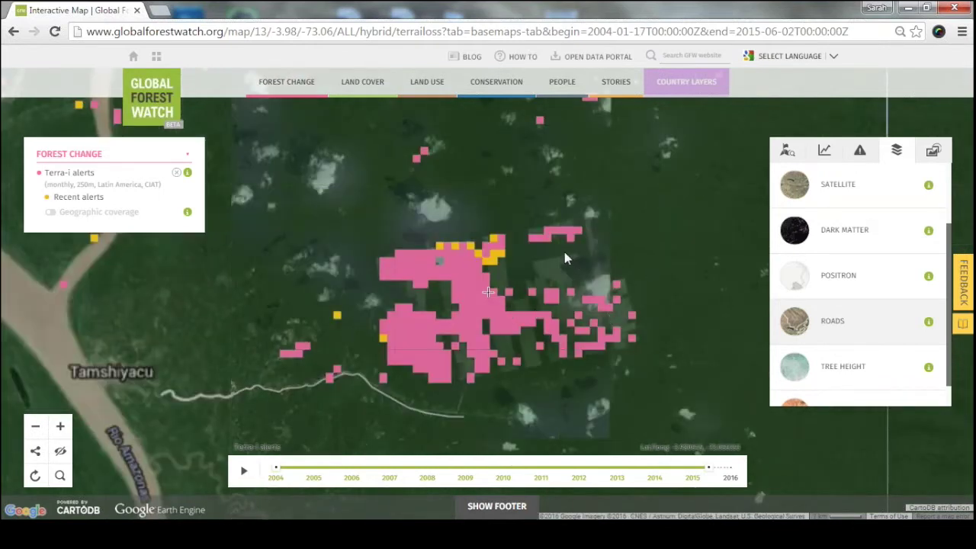
{"action": "scroll", "coordinate": [564, 263], "scroll_direction": "up", "scroll_amount": 1}
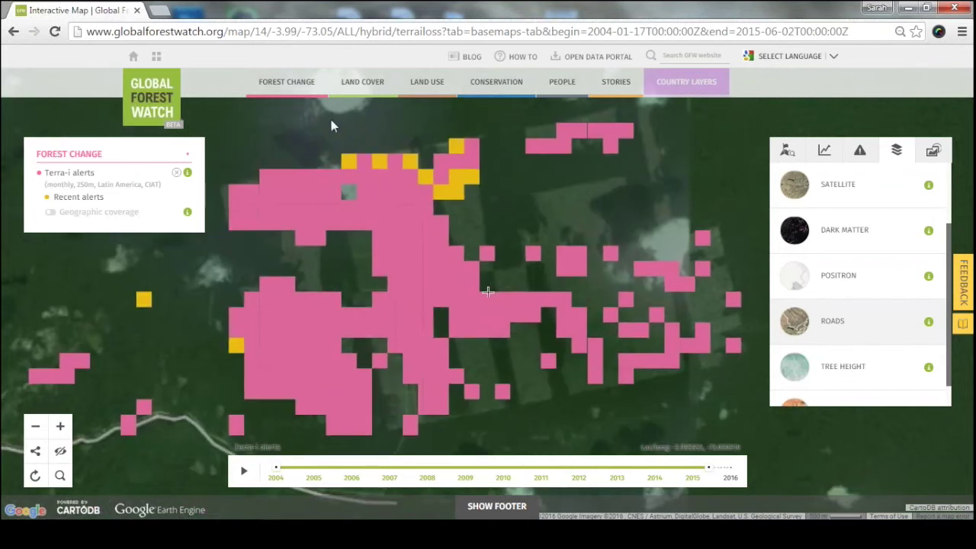
{"action": "mouse_move", "coordinate": [286, 84]}
{"action": "left_click", "coordinate": [288, 147]}
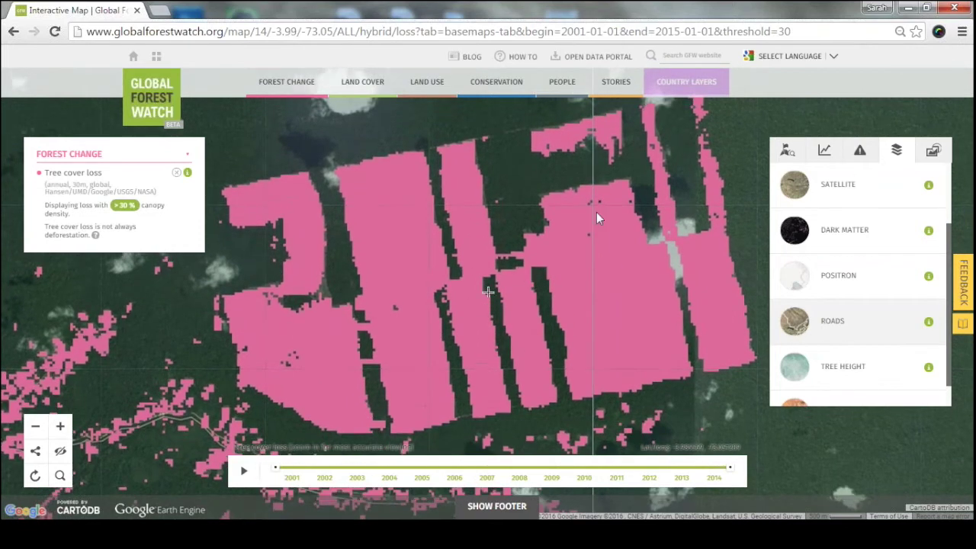
- Hide the Tree cover loss layer to compare it with the imagery of the clearing, and show it again
{"action": "mouse_move", "coordinate": [286, 84]}
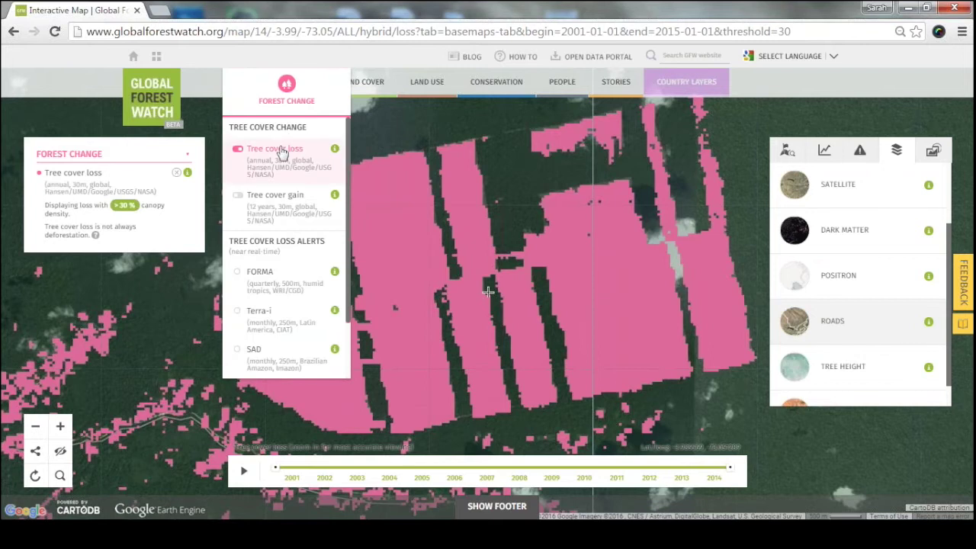
{"action": "left_click", "coordinate": [280, 150]}
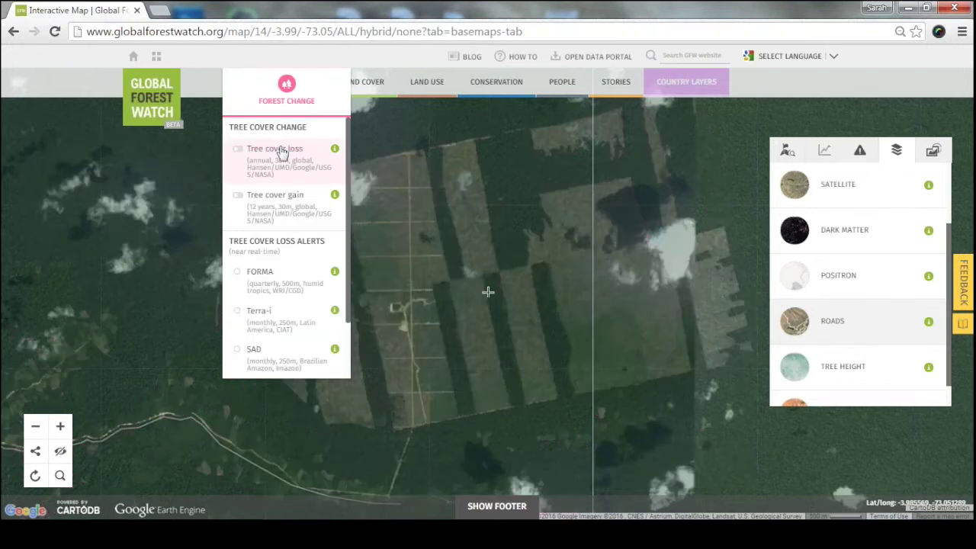
{"action": "left_click", "coordinate": [280, 149]}
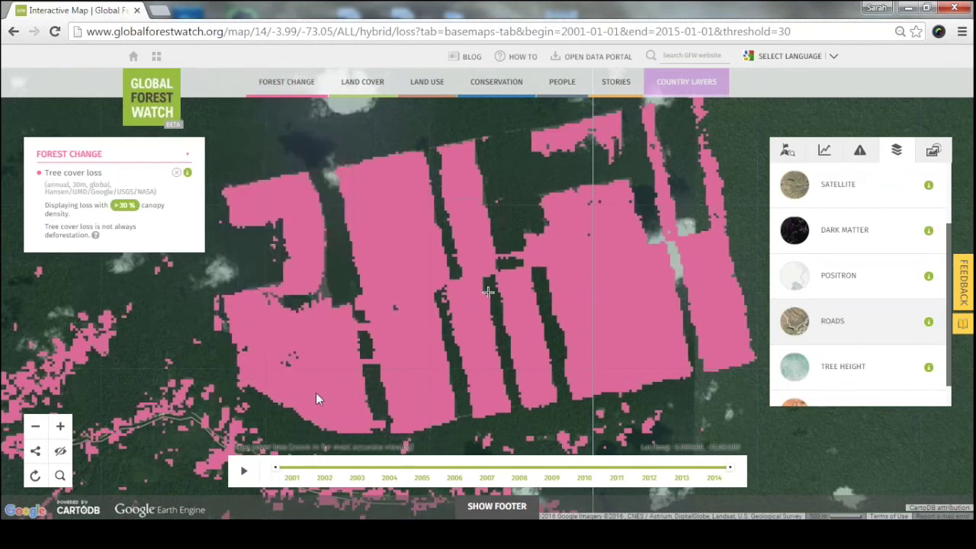
- Play the Tree cover loss timeline from 2010 to 2015, and narrow its range to 2013-01-01 through 2014-01-01
{"action": "left_click_drag", "start_coordinate": [282, 466], "coordinate": [578, 467]}
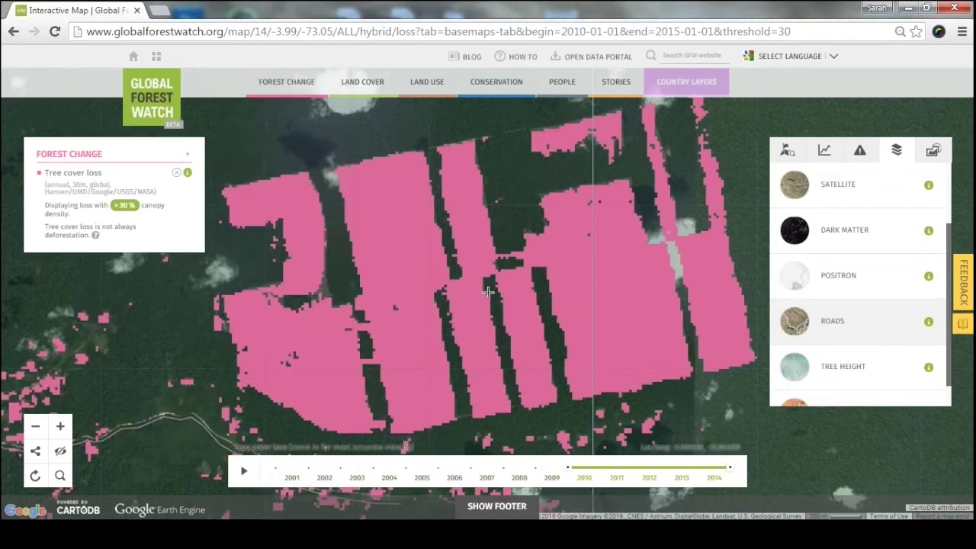
{"action": "left_click", "coordinate": [242, 474]}
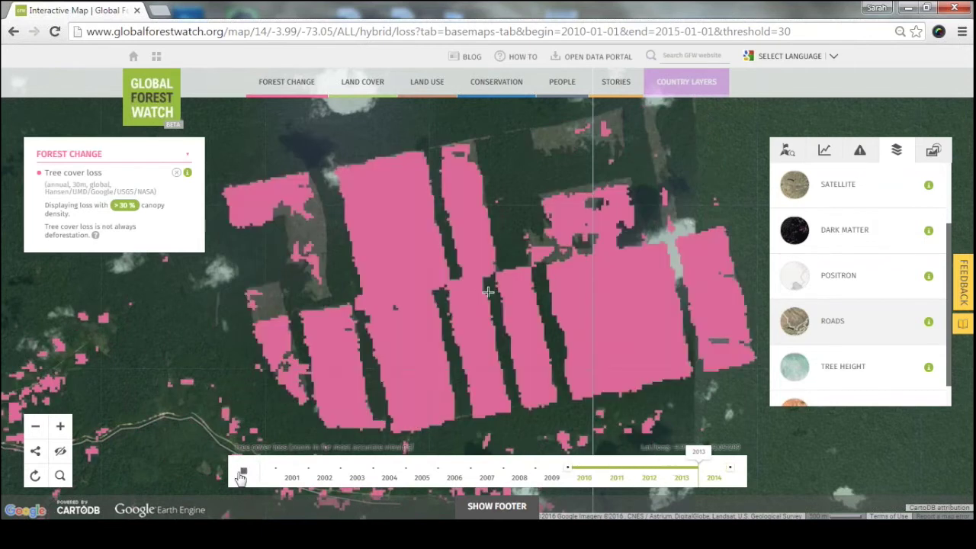
{"action": "left_click_drag", "start_coordinate": [718, 470], "coordinate": [697, 467]}
{"action": "left_click_drag", "start_coordinate": [569, 464], "coordinate": [665, 467]}
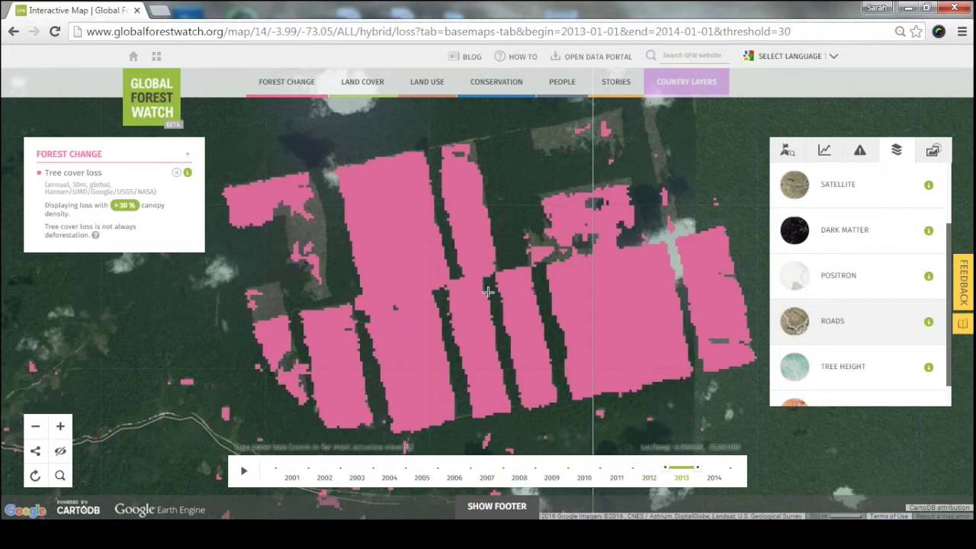
- Reset the map to its defaults and select Democratic Republic of the Congo as the country to view
{"action": "left_click", "coordinate": [36, 477]}
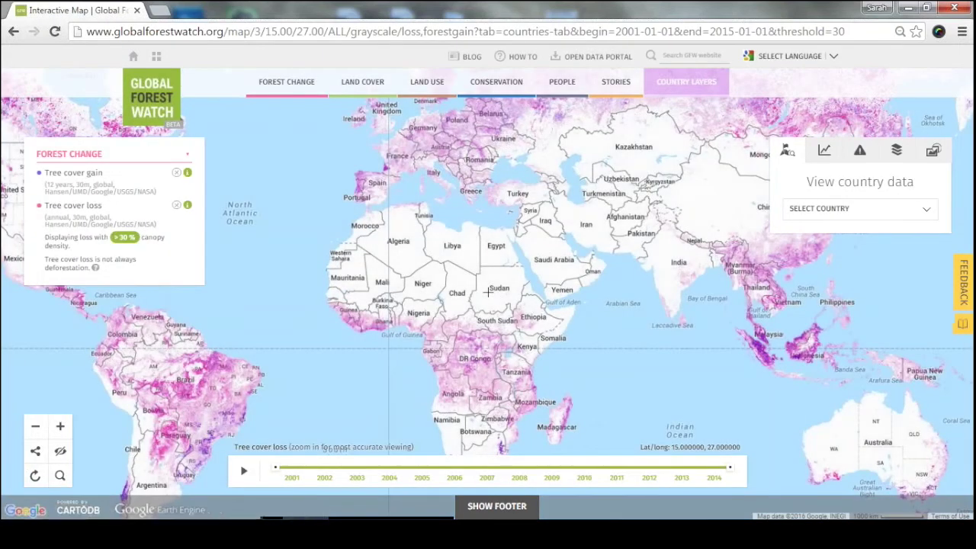
{"action": "mouse_move", "coordinate": [412, 98]}
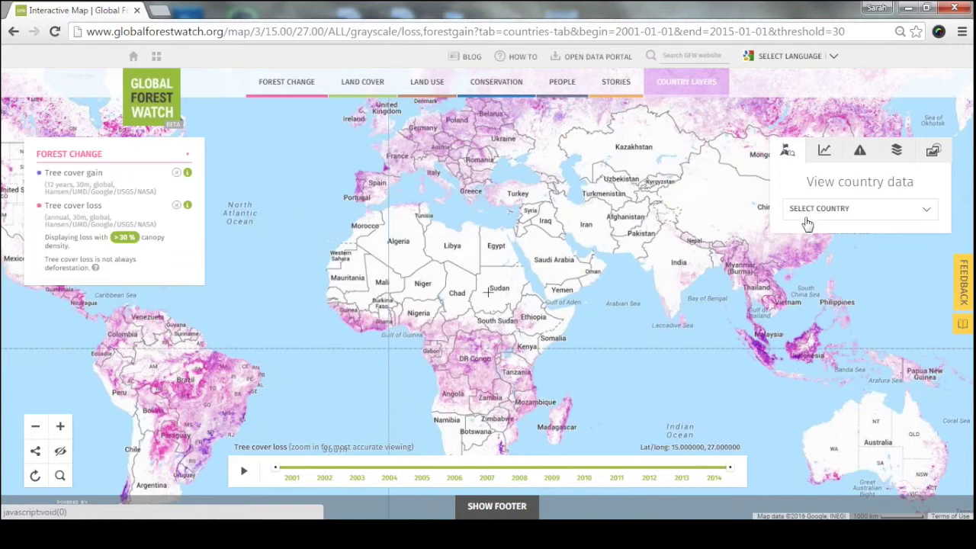
{"action": "left_click", "coordinate": [843, 211]}
{"action": "type", "text": "demo"}
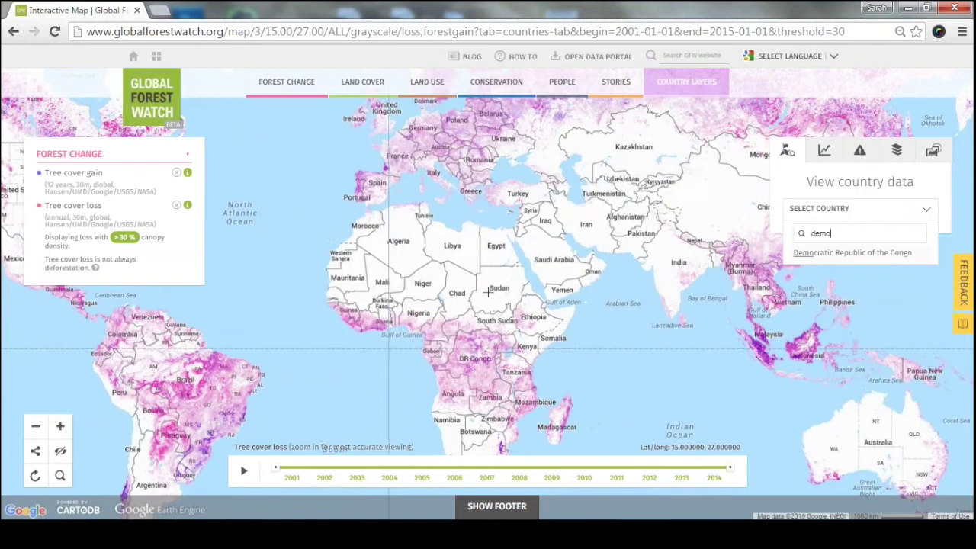
{"action": "left_click", "coordinate": [853, 255]}
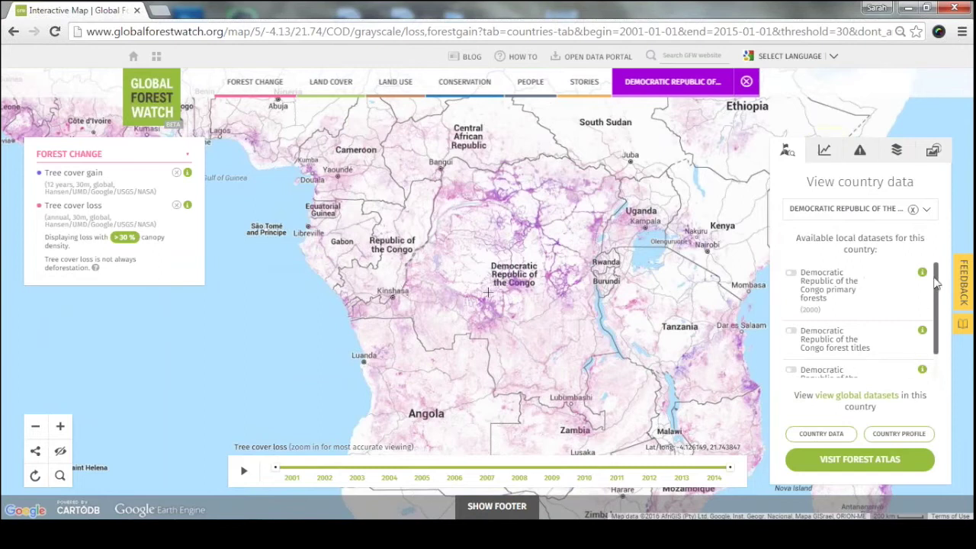
- Show and hide the country's local datasets one at a time: primary forests, forest titles and mining permits
{"action": "scroll", "coordinate": [938, 284], "scroll_direction": "down", "scroll_amount": 2}
{"action": "scroll", "coordinate": [934, 270], "scroll_direction": "up", "scroll_amount": 2}
{"action": "left_click", "coordinate": [826, 282]}
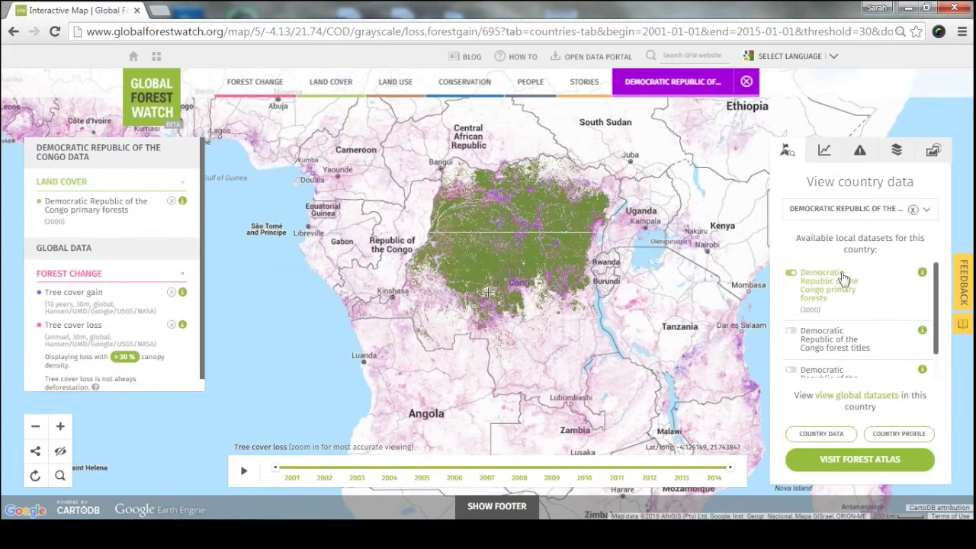
{"action": "left_click", "coordinate": [843, 280]}
{"action": "left_click", "coordinate": [849, 341]}
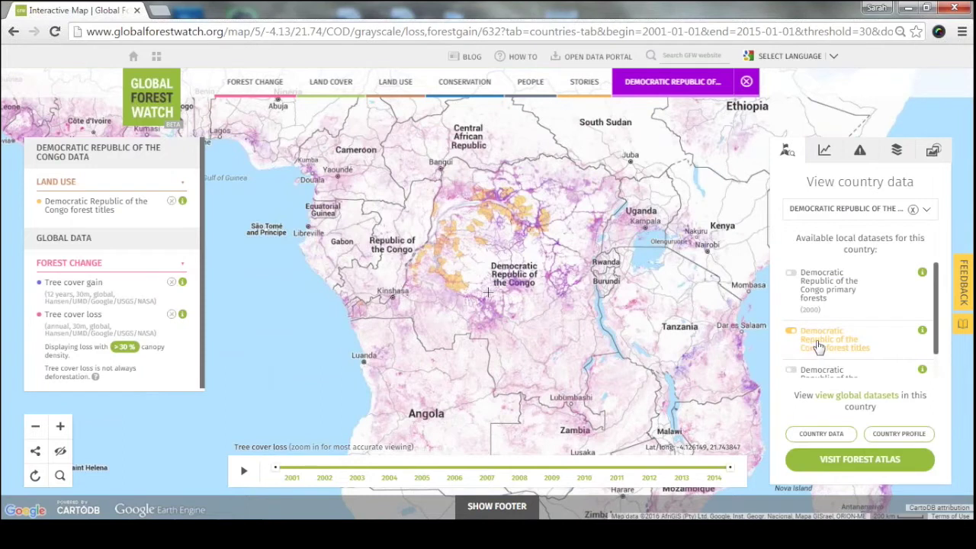
{"action": "left_click", "coordinate": [846, 340]}
{"action": "scroll", "coordinate": [865, 333], "scroll_direction": "down", "scroll_amount": 1}
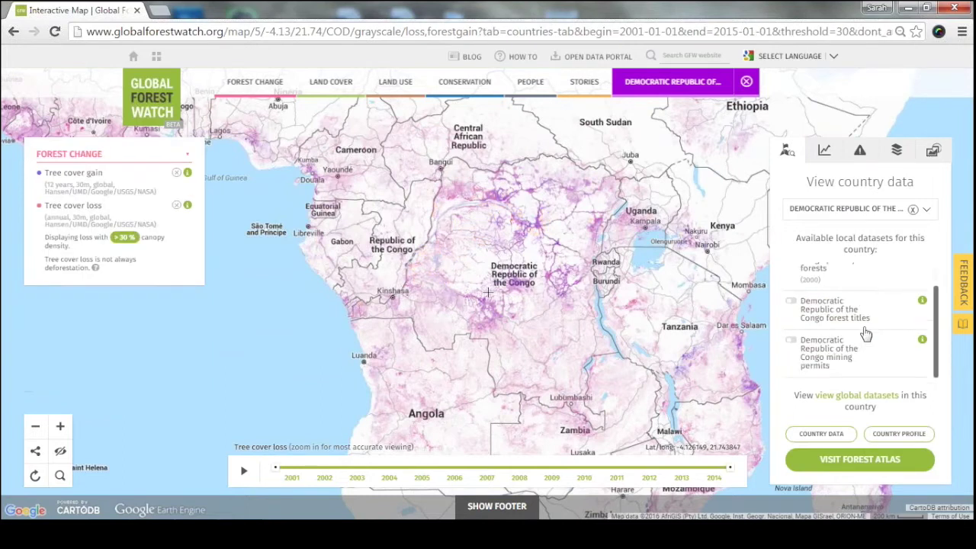
{"action": "left_click", "coordinate": [829, 349]}
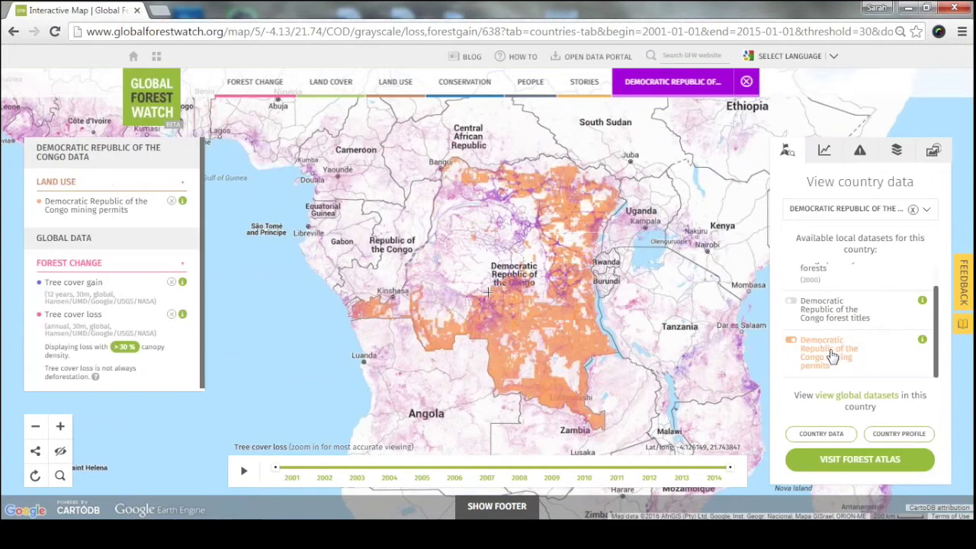
{"action": "left_click", "coordinate": [830, 355]}
{"action": "scroll", "coordinate": [861, 328], "scroll_direction": "up", "scroll_amount": 1}
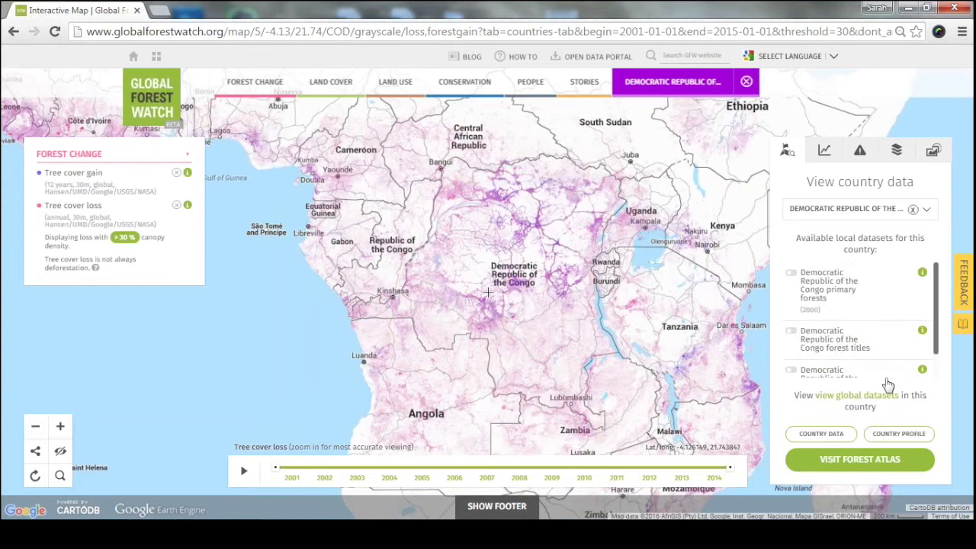
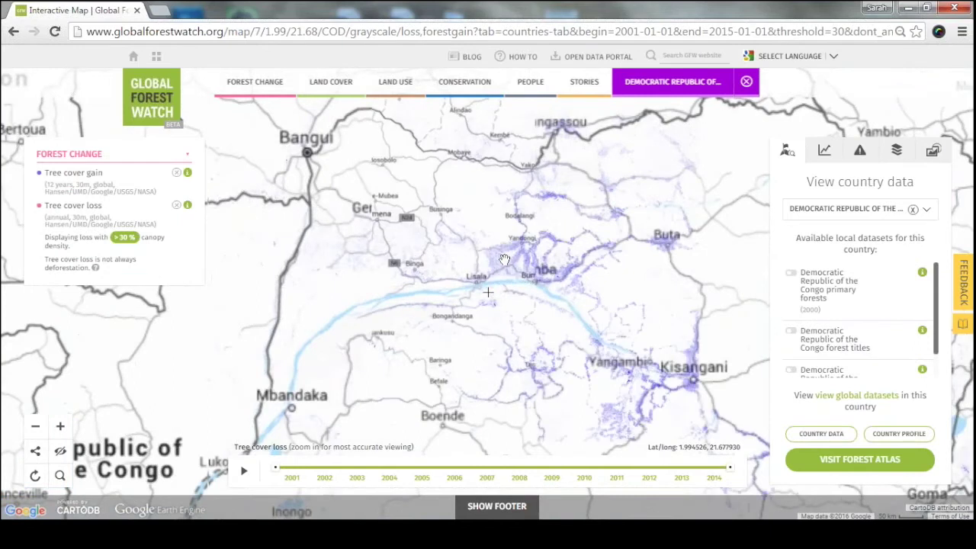
- Remove the Tree cover gain layer in a closer view around Bumba and play the tree cover loss timeline
{"action": "scroll", "coordinate": [514, 269], "scroll_direction": "up", "scroll_amount": 1}
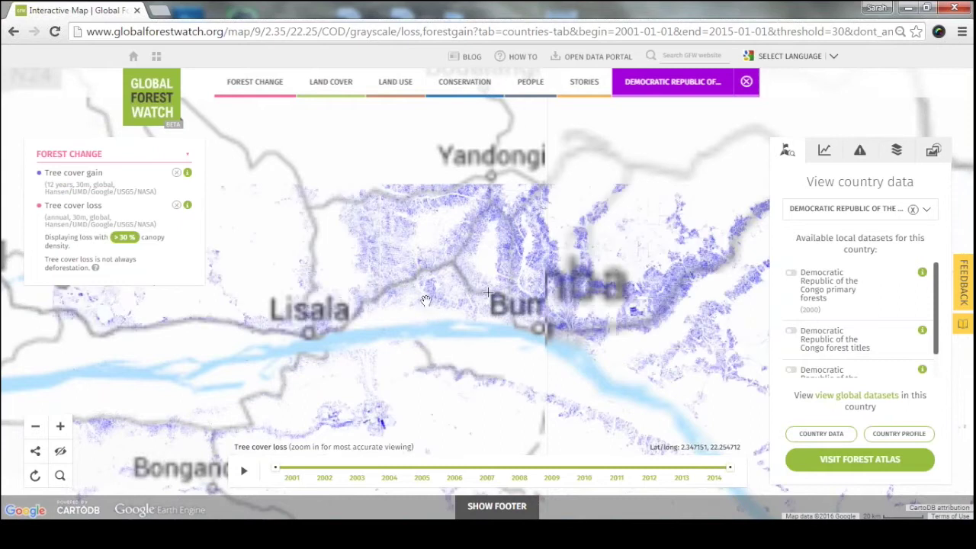
{"action": "left_click", "coordinate": [178, 173]}
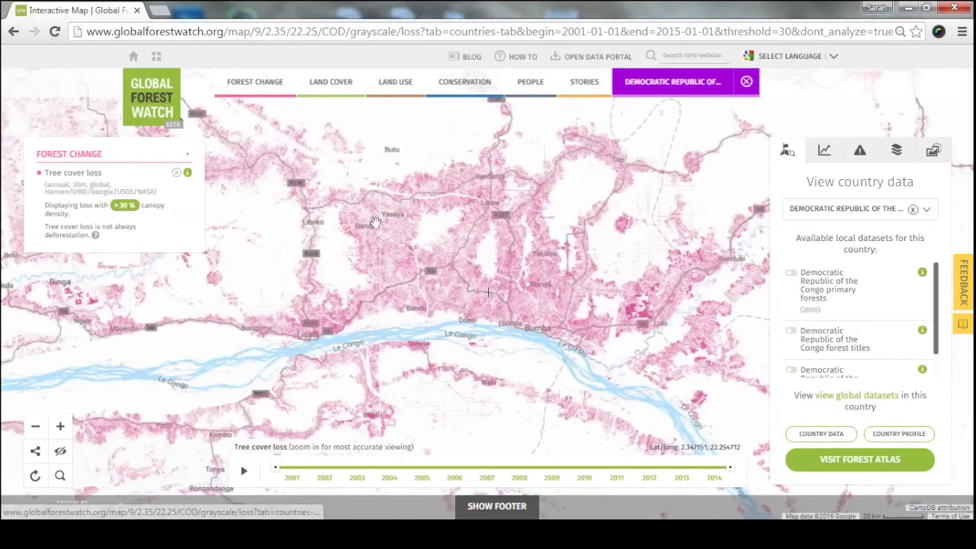
{"action": "left_click_drag", "start_coordinate": [624, 263], "coordinate": [543, 264]}
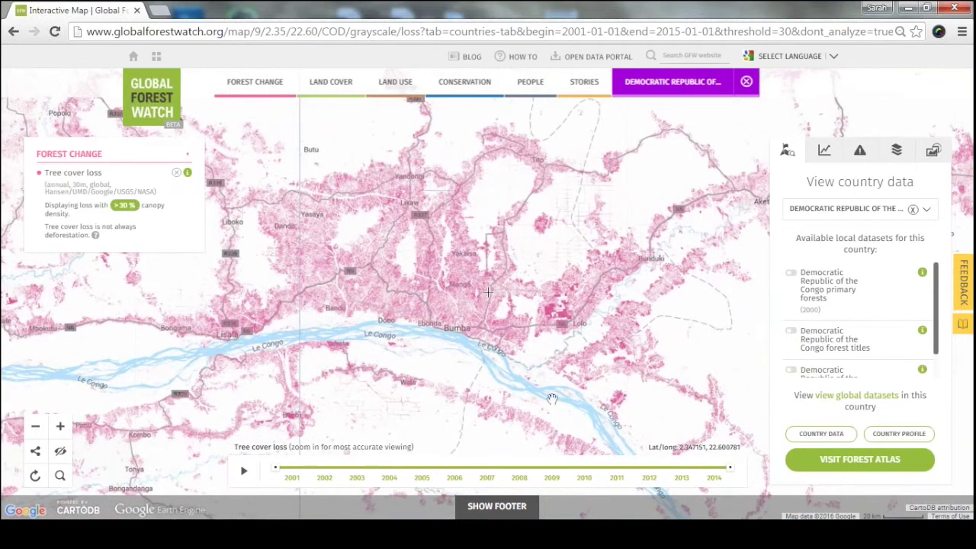
{"action": "left_click", "coordinate": [250, 471]}
- Change the basemap to Dark Matter and replay the tree cover loss timeline over it
{"action": "left_click", "coordinate": [892, 156]}
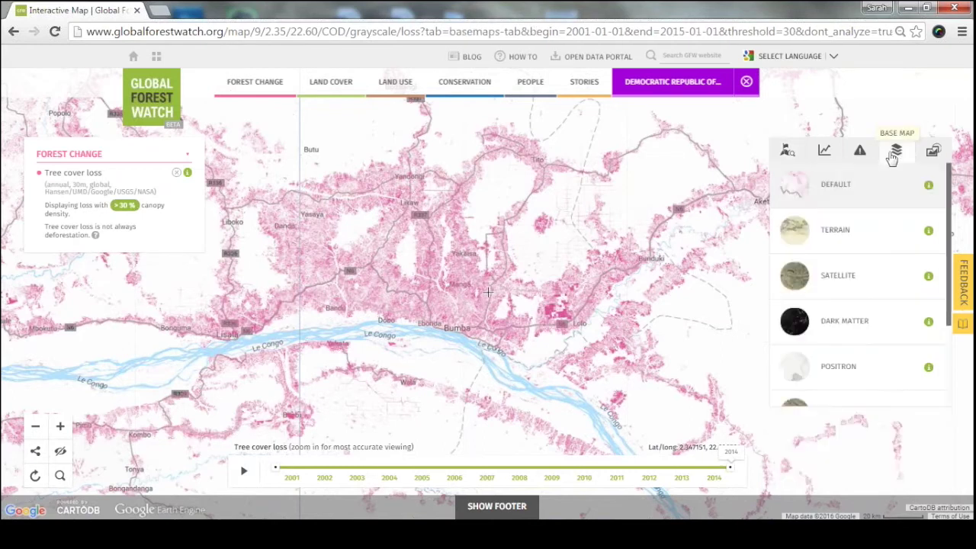
{"action": "left_click", "coordinate": [862, 323]}
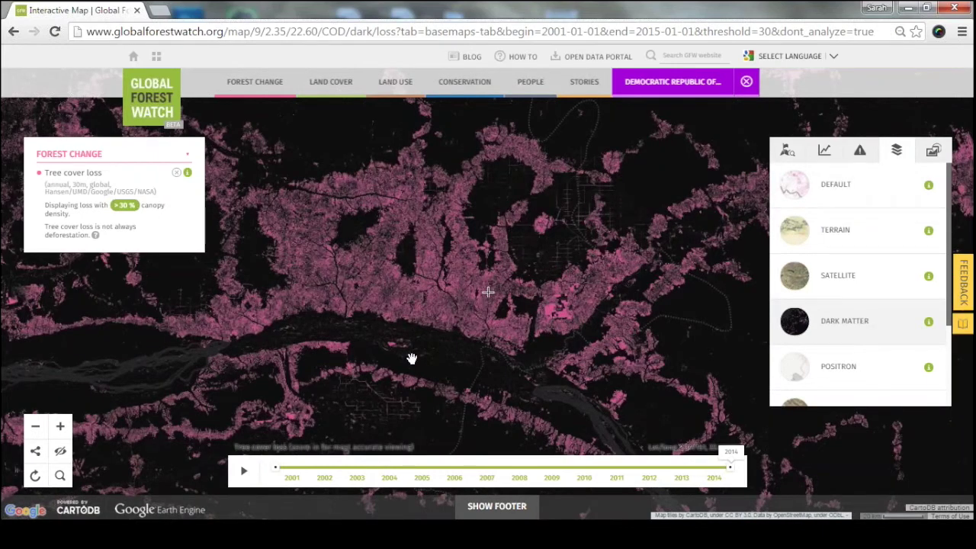
{"action": "left_click", "coordinate": [244, 472]}
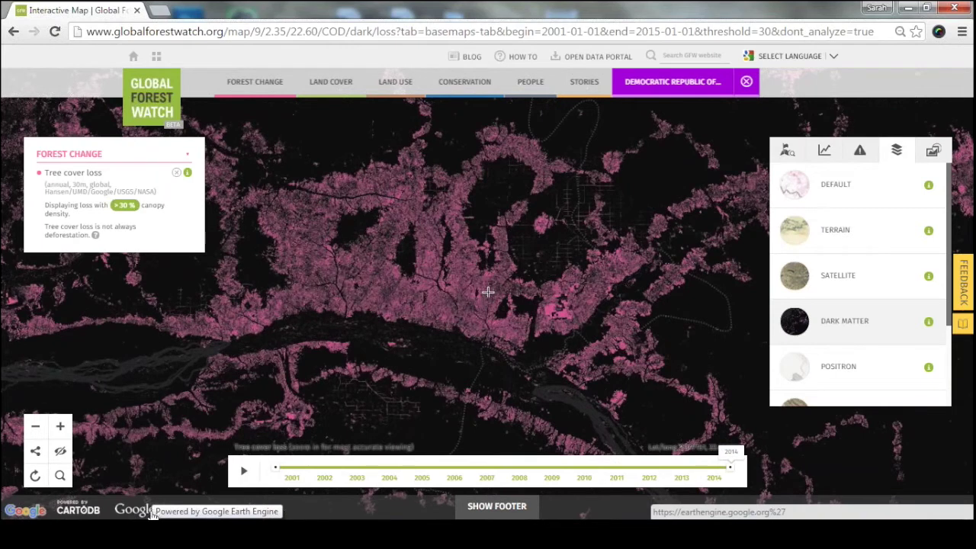
- Replace the Tree cover loss layer with the FORMA alerts and set the basemap back to Default
{"action": "mouse_move", "coordinate": [252, 84]}
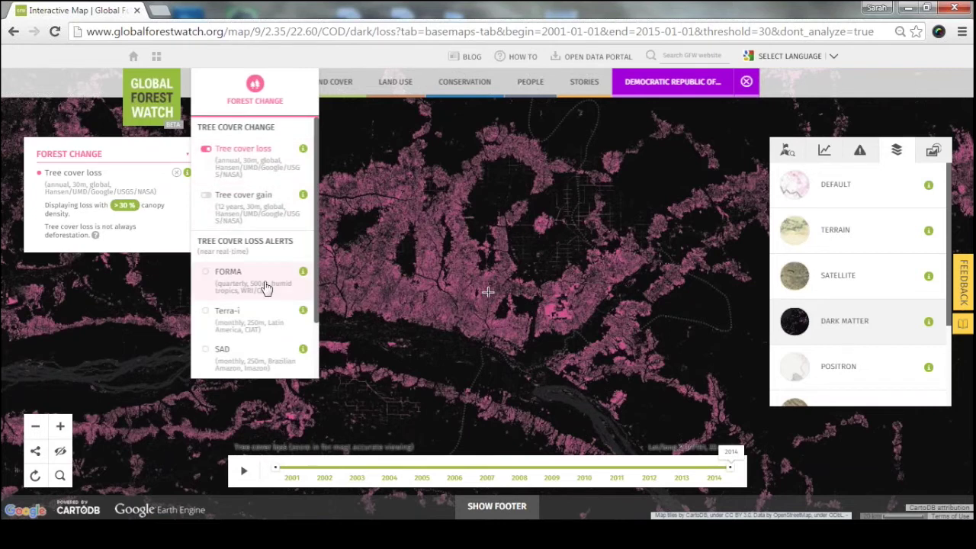
{"action": "left_click", "coordinate": [263, 285]}
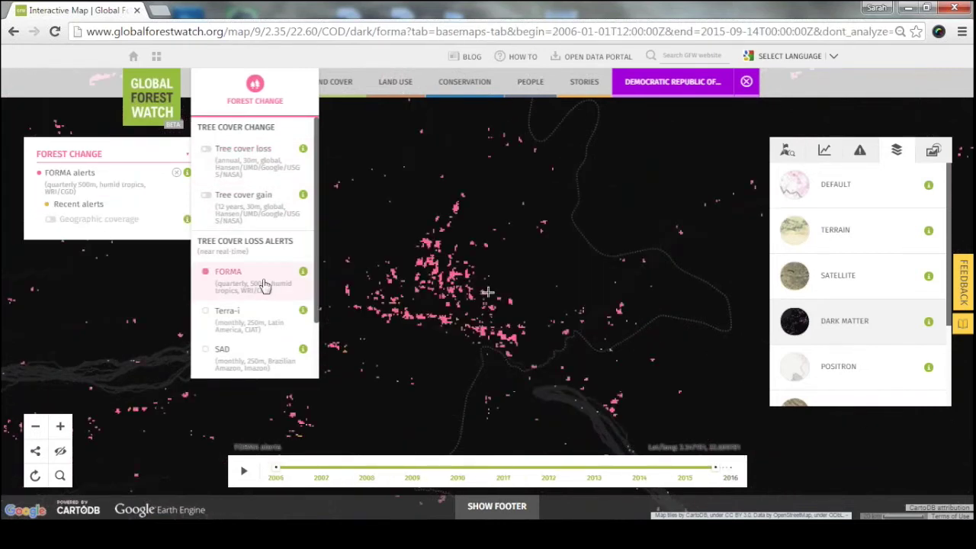
{"action": "left_click", "coordinate": [838, 189]}
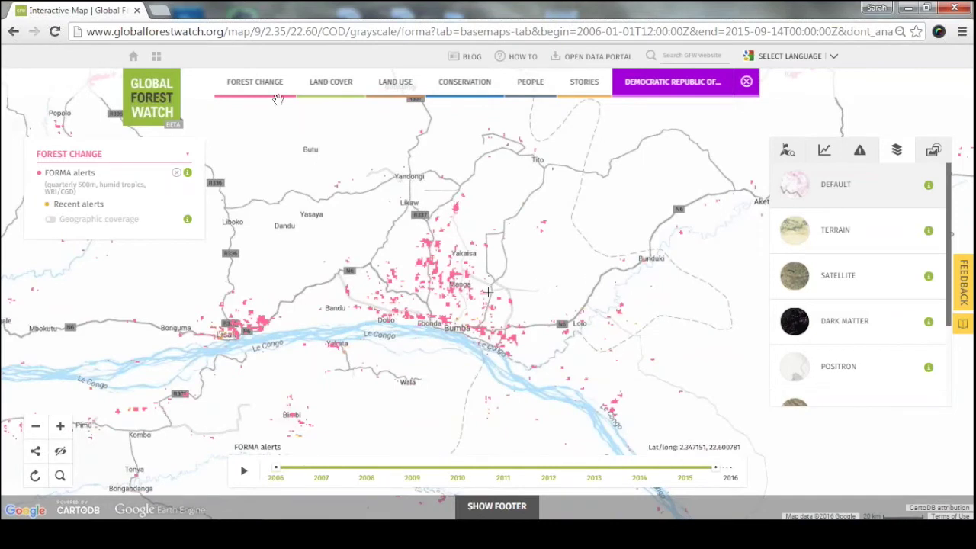
- Switch from FORMA alerts back to Tree cover loss and overlay Intact Forest Landscapes in a closer view north of Bumba
{"action": "mouse_move", "coordinate": [277, 113]}
{"action": "left_click", "coordinate": [242, 149]}
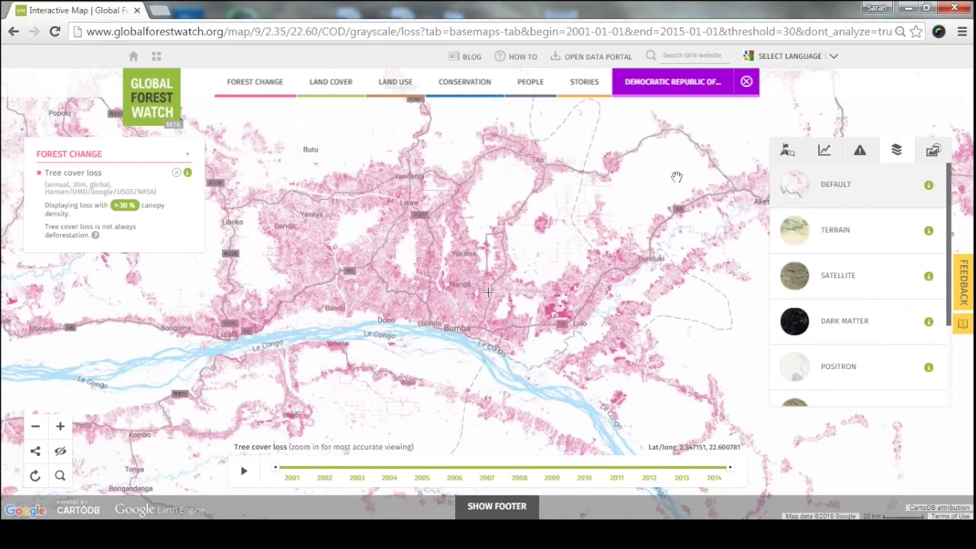
{"action": "mouse_move", "coordinate": [351, 99]}
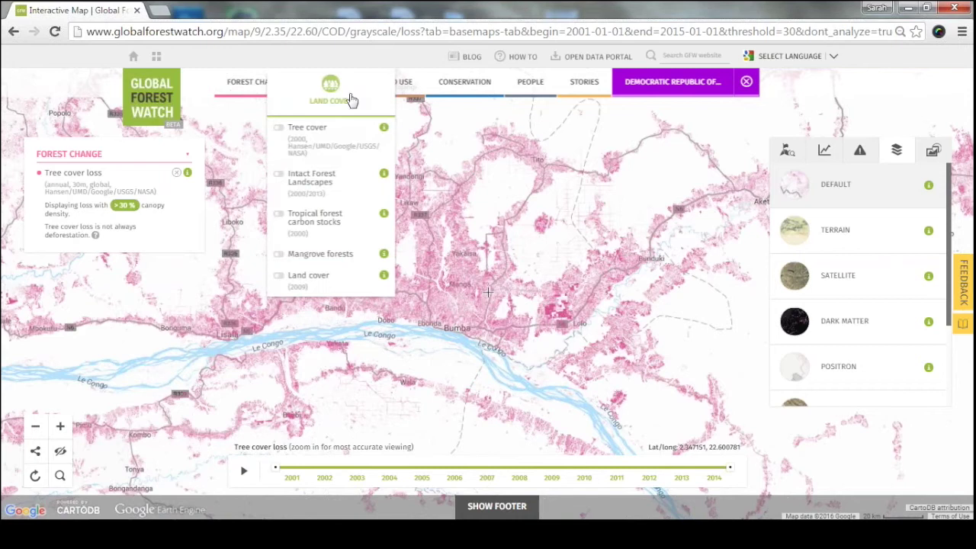
{"action": "left_click", "coordinate": [355, 191]}
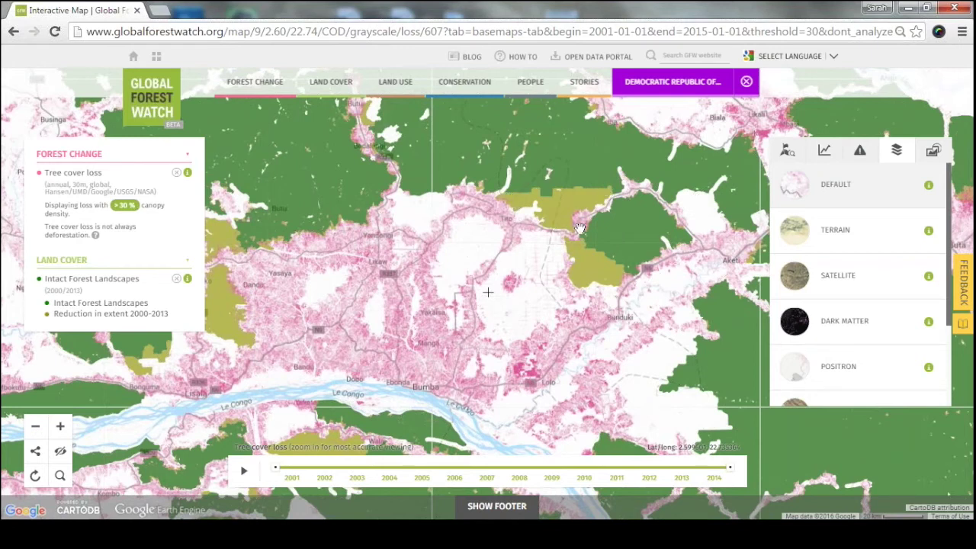
{"action": "left_click", "coordinate": [60, 426]}
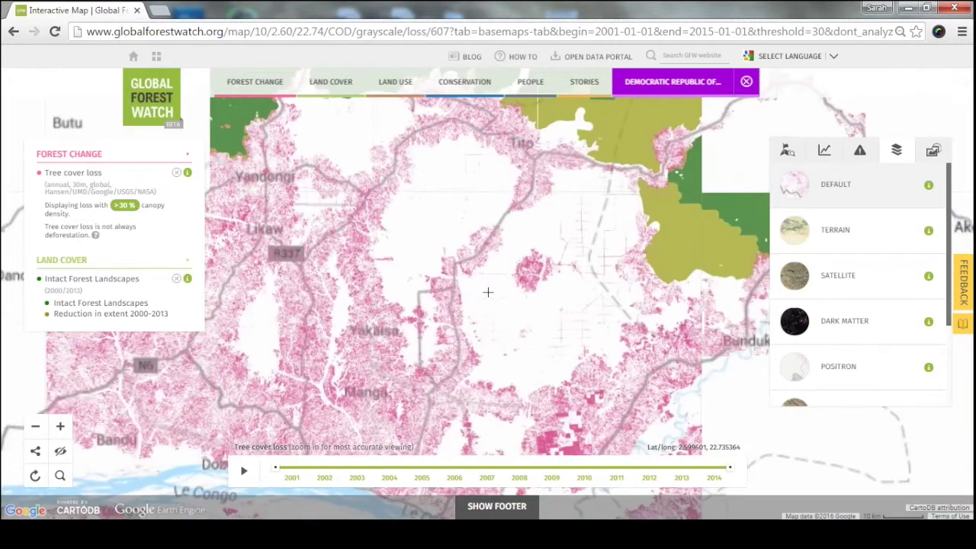
{"action": "left_click_drag", "start_coordinate": [508, 329], "coordinate": [457, 336]}
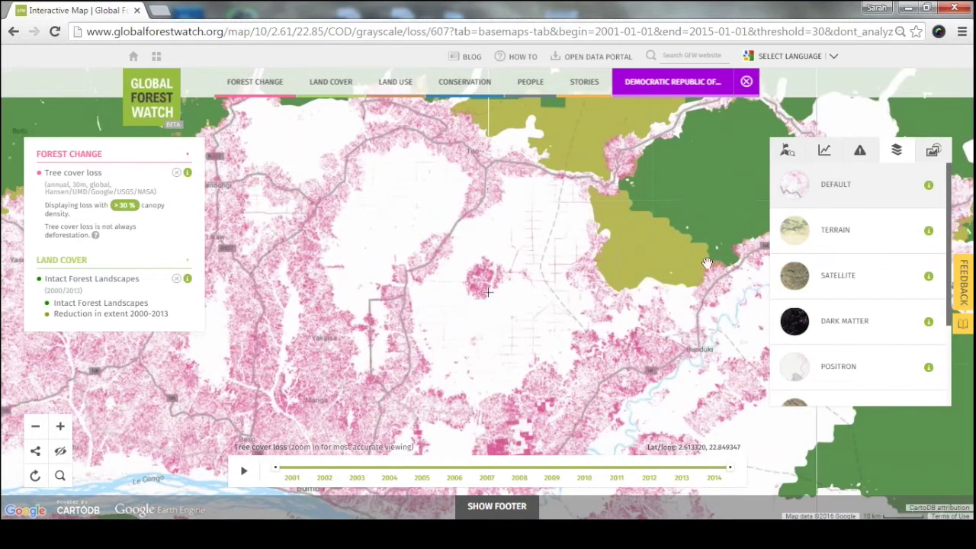
{"action": "left_click_drag", "start_coordinate": [553, 241], "coordinate": [551, 209]}
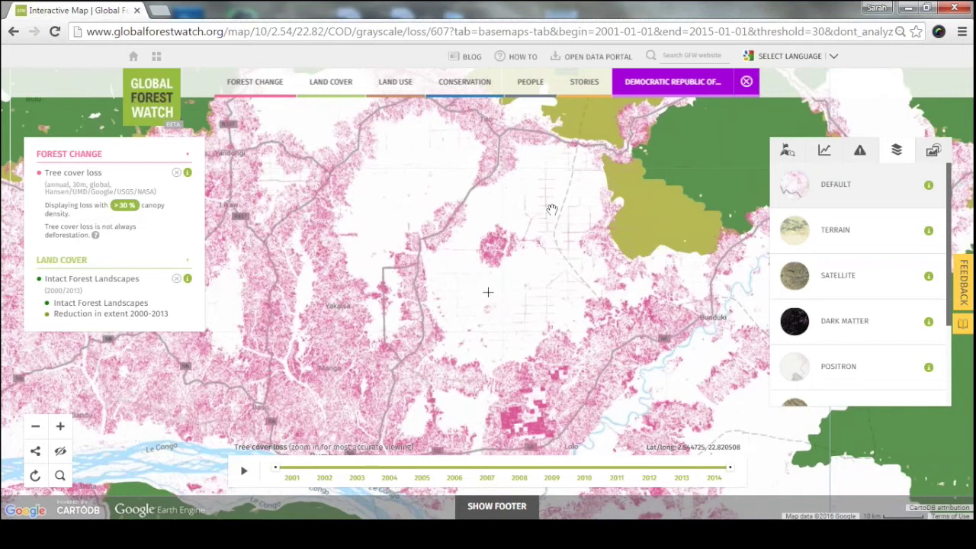
- Replace the Intact Forest Landscapes layer with the Congo Basin logging roads layer
{"action": "mouse_move", "coordinate": [347, 98]}
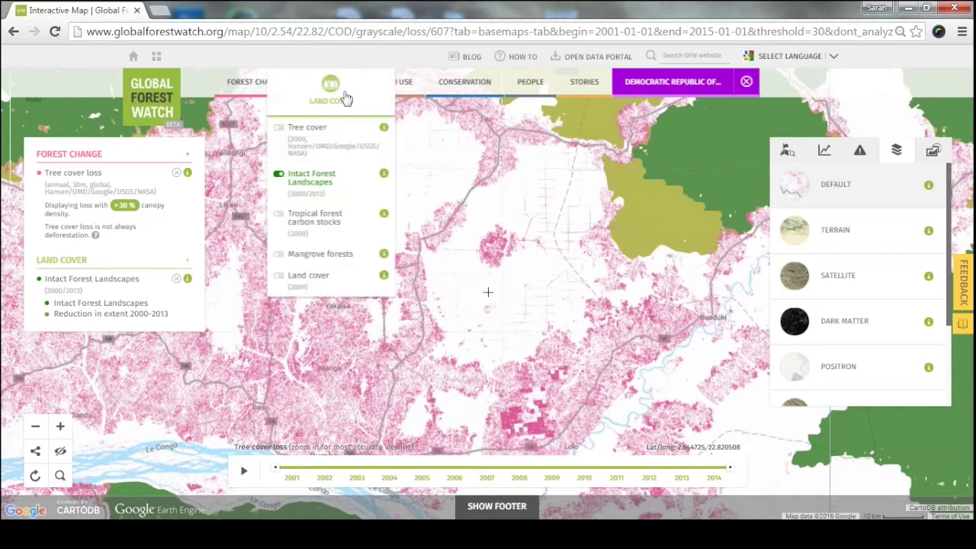
{"action": "left_click", "coordinate": [335, 184]}
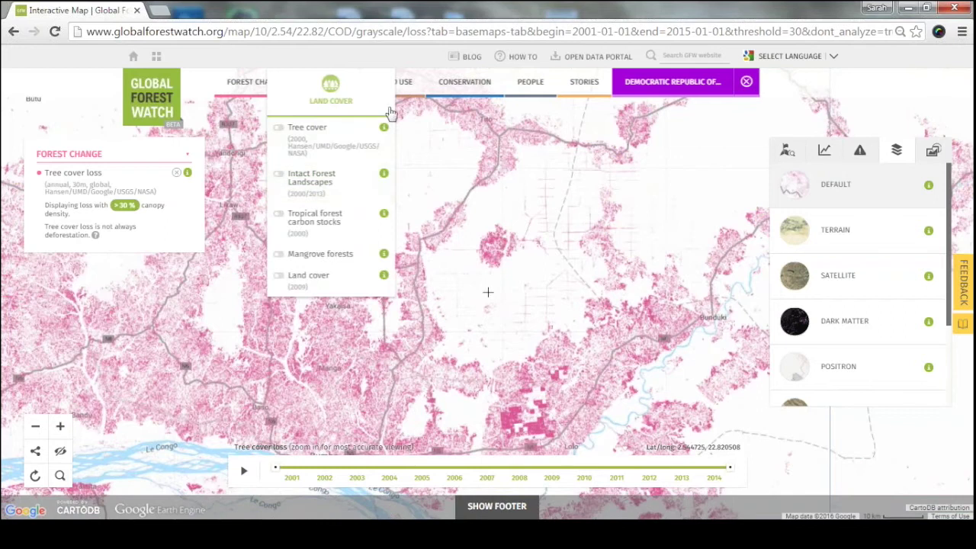
{"action": "mouse_move", "coordinate": [395, 83]}
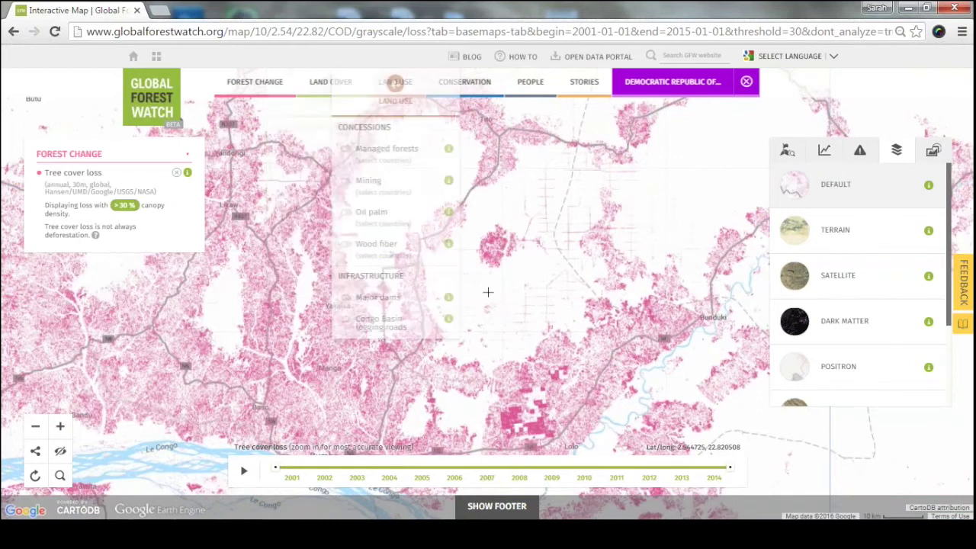
{"action": "left_click", "coordinate": [410, 329]}
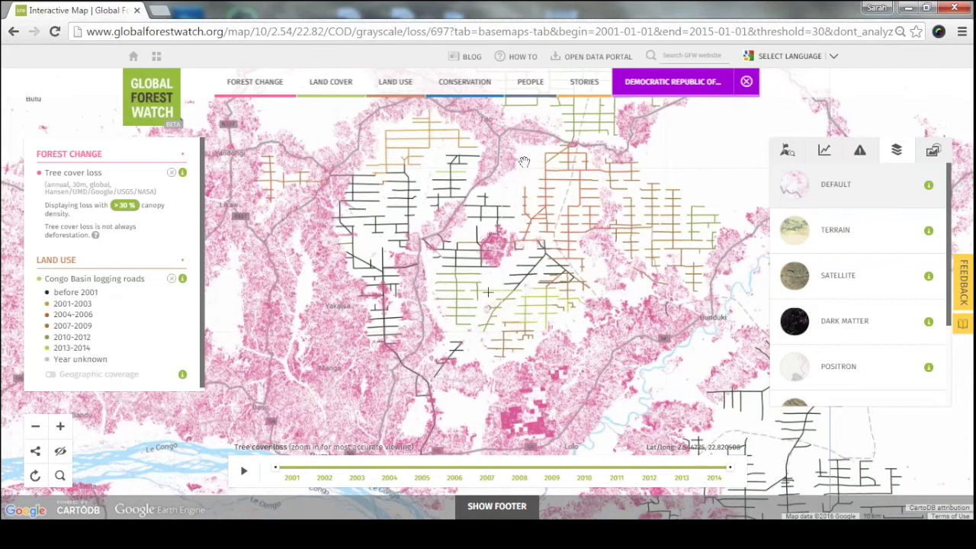
- Hide the Congo Basin logging roads layer and open the forest change analysis options
{"action": "mouse_move", "coordinate": [394, 84]}
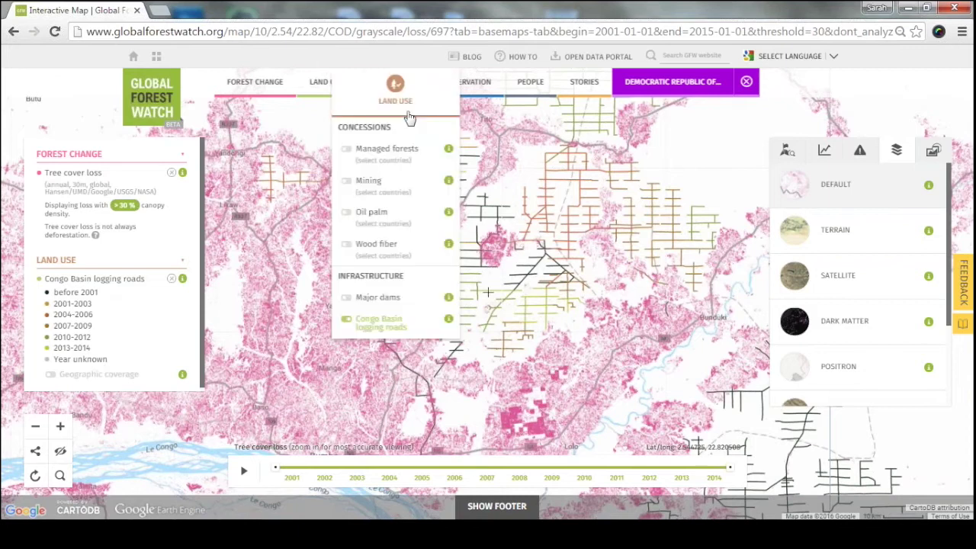
{"action": "left_click", "coordinate": [408, 323]}
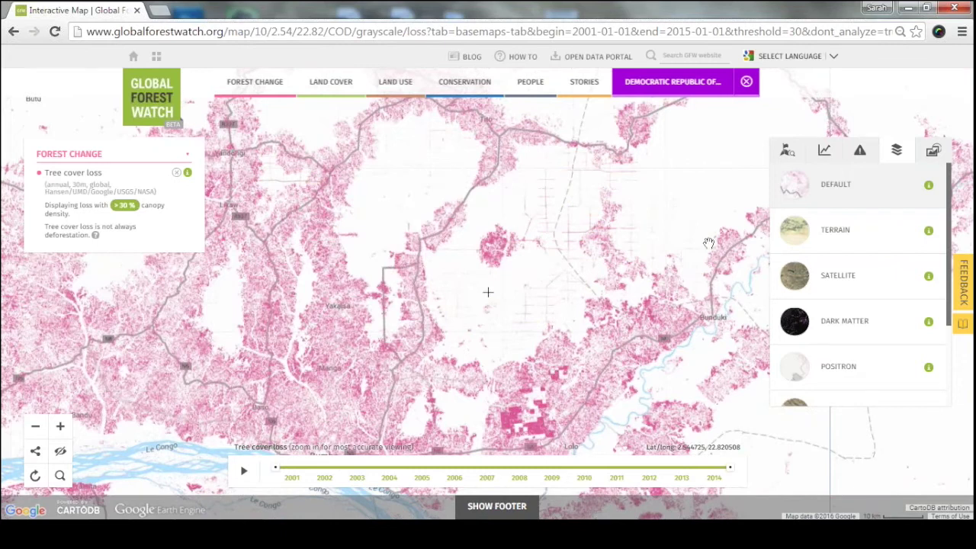
{"action": "left_click", "coordinate": [826, 151]}
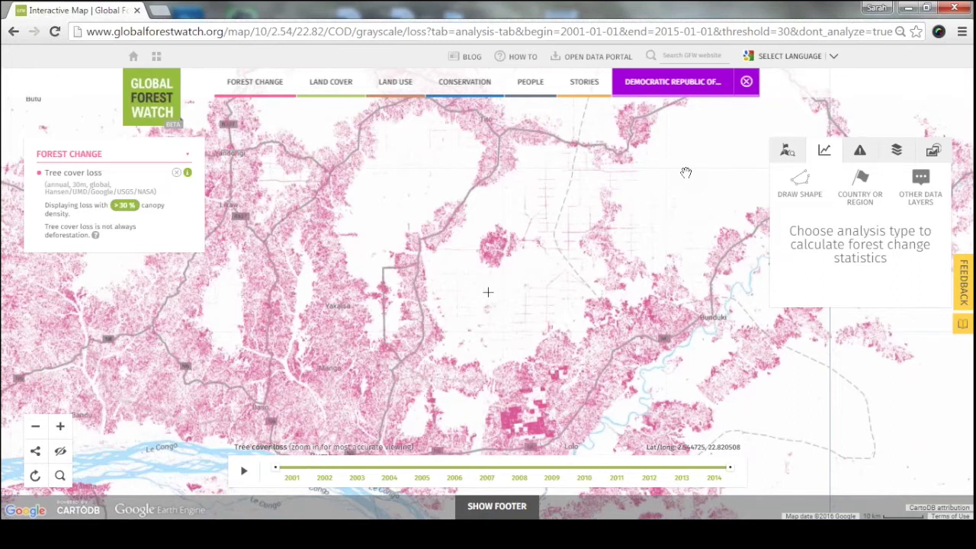
- Analyze forest change for the Equateur jurisdiction of the Democratic Republic of the Congo
{"action": "left_click", "coordinate": [862, 198]}
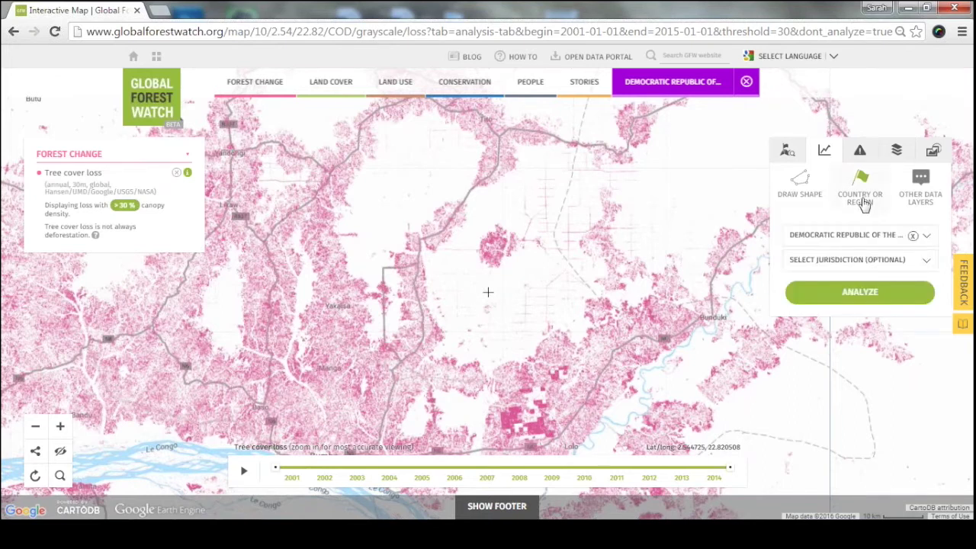
{"action": "left_click_drag", "start_coordinate": [370, 298], "coordinate": [511, 206]}
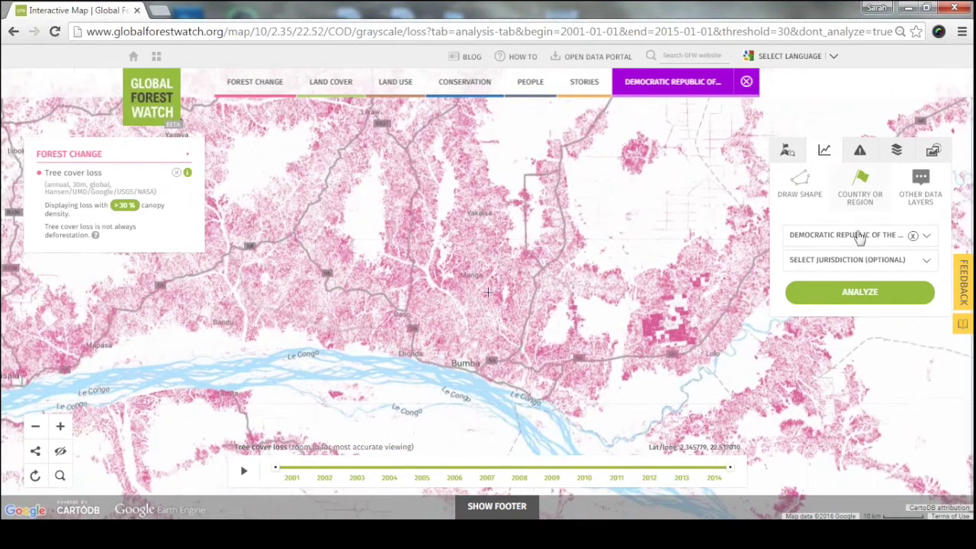
{"action": "left_click", "coordinate": [870, 263]}
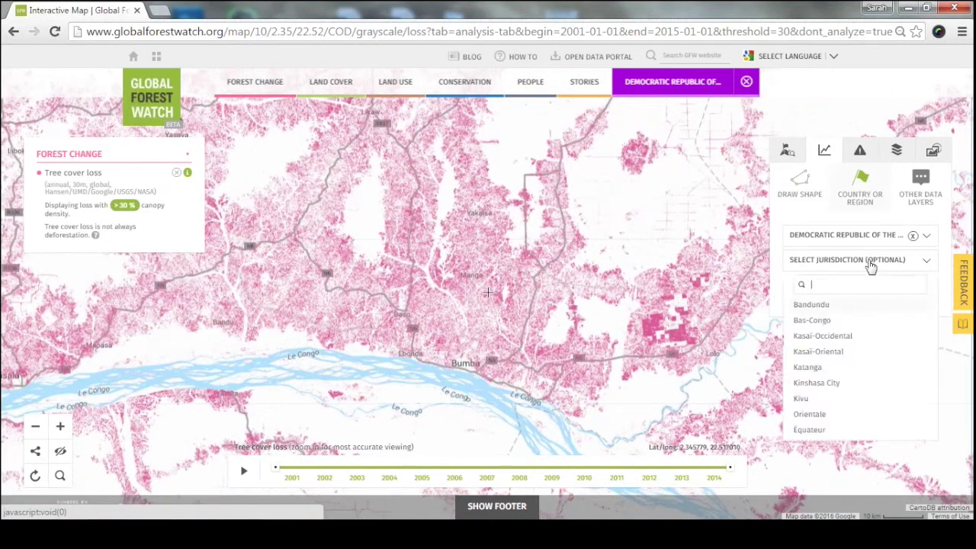
{"action": "left_click", "coordinate": [830, 432]}
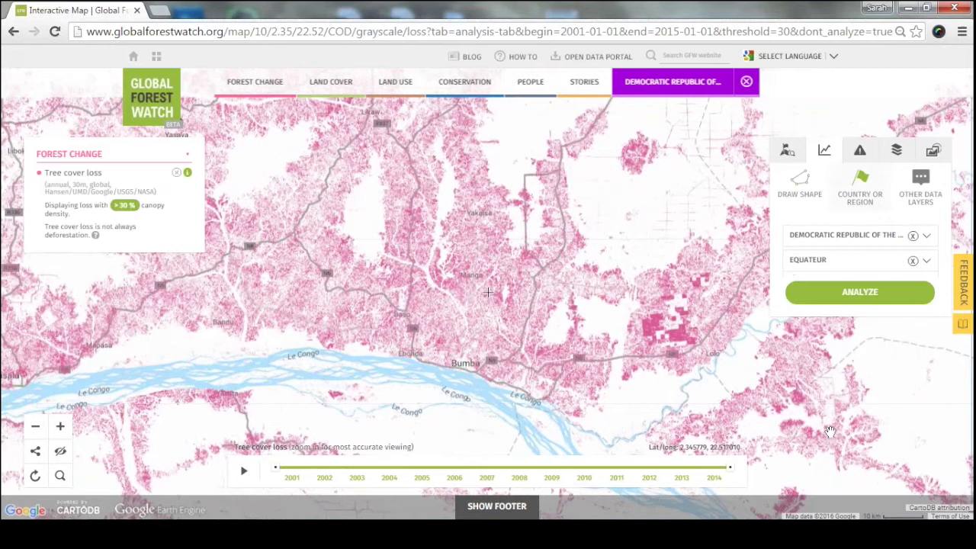
{"action": "left_click", "coordinate": [881, 296]}
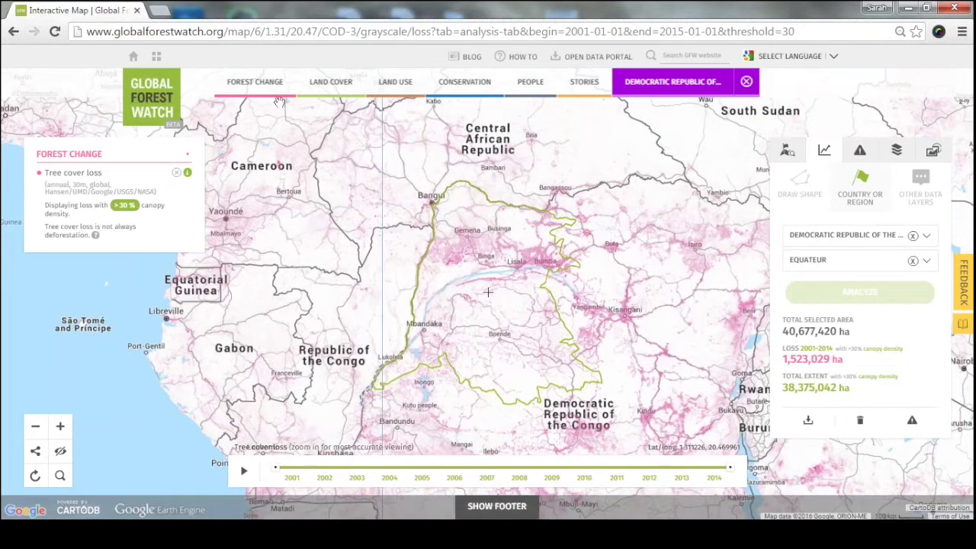
- Switch the Equateur analysis from Tree cover loss to FORMA alerts and discard the analysis
{"action": "mouse_move", "coordinate": [271, 99]}
{"action": "left_click", "coordinate": [266, 277]}
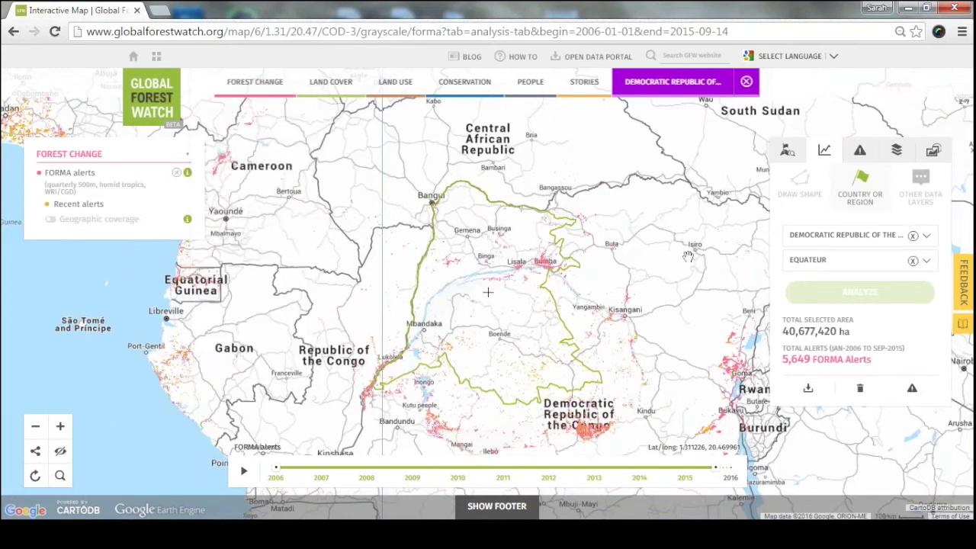
{"action": "left_click", "coordinate": [861, 389]}
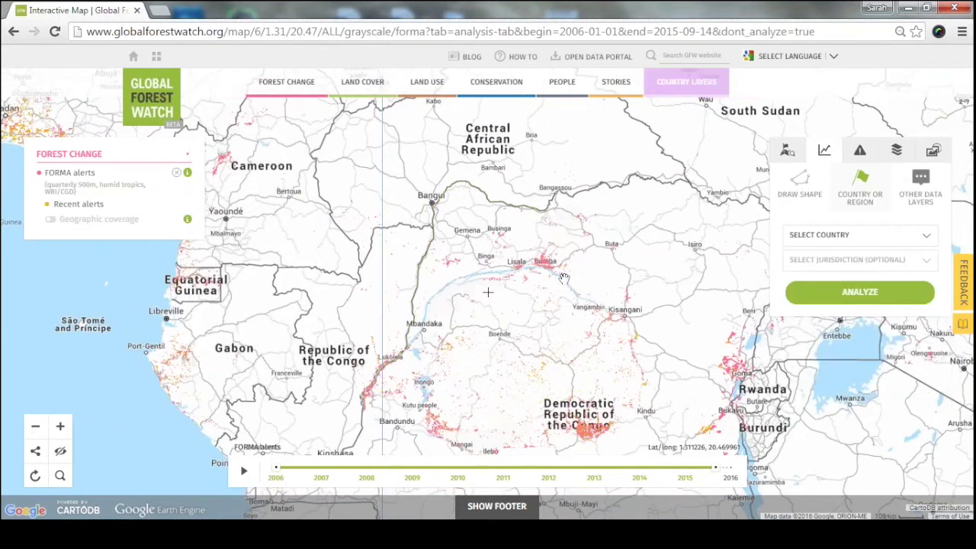
- Switch the forest change layer back to Tree cover loss in a closer view around Bumba
{"action": "scroll", "coordinate": [563, 275], "scroll_direction": "up", "scroll_amount": 2}
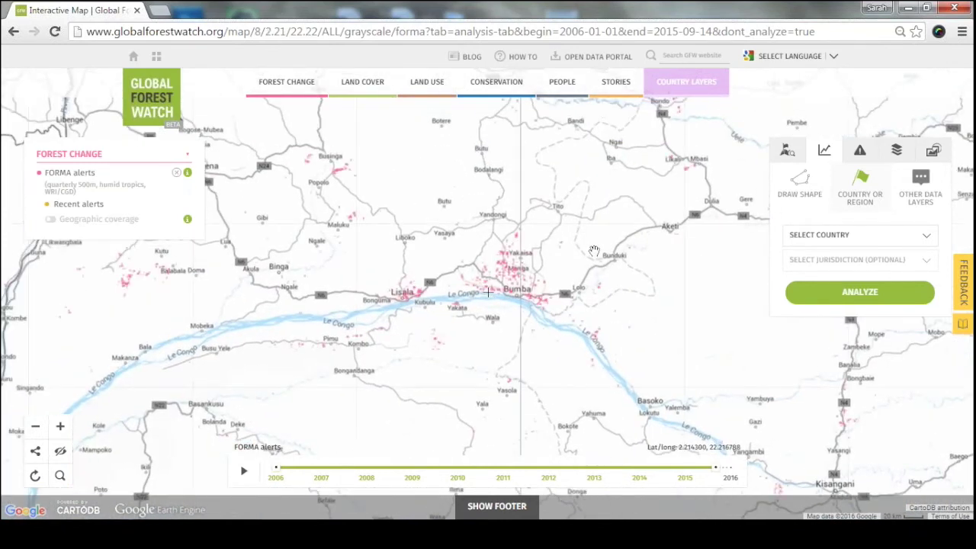
{"action": "scroll", "coordinate": [593, 251], "scroll_direction": "up", "scroll_amount": 1}
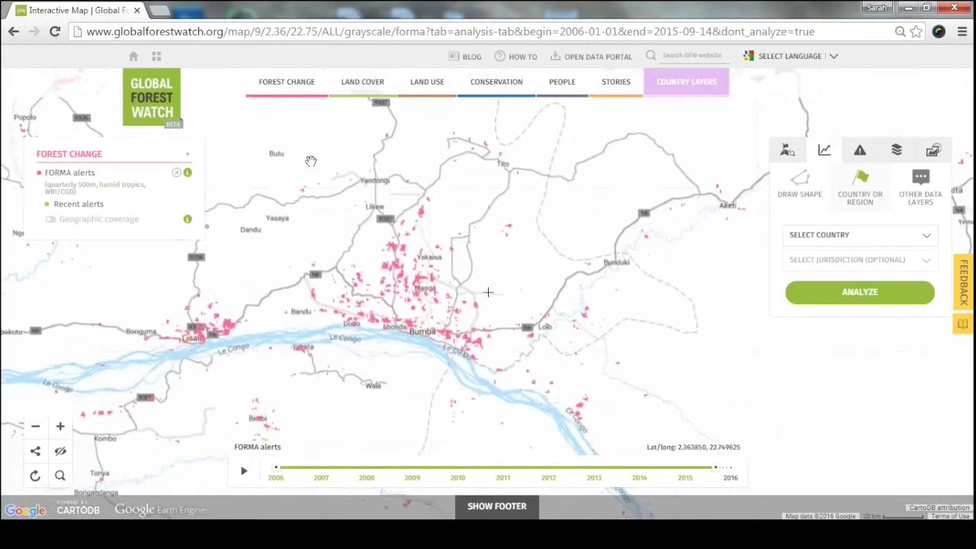
{"action": "mouse_move", "coordinate": [302, 101]}
{"action": "left_click", "coordinate": [271, 152]}
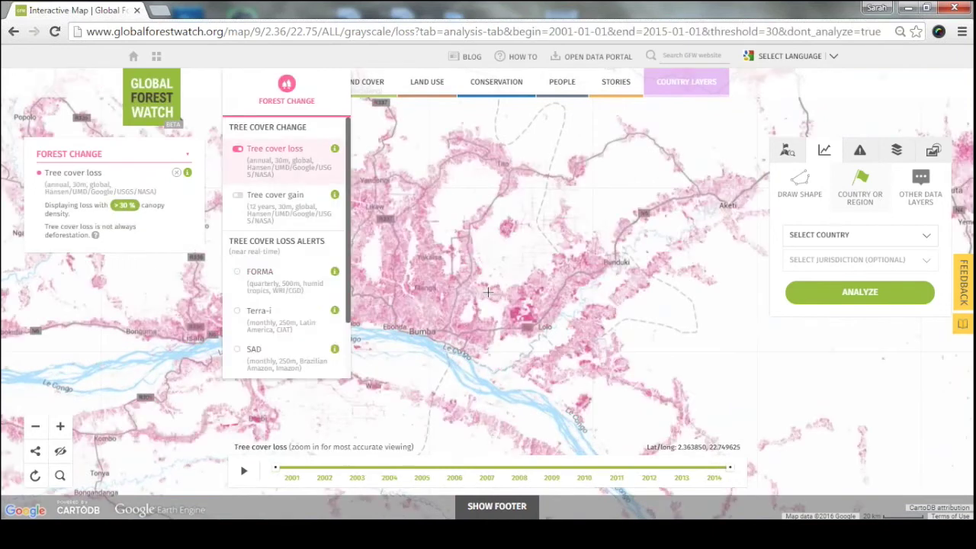
- Draw a four-sided analysis area of about 27,300 ha around the isolated loss patch northeast of Bumba, south of Tito
{"action": "left_click", "coordinate": [798, 183]}
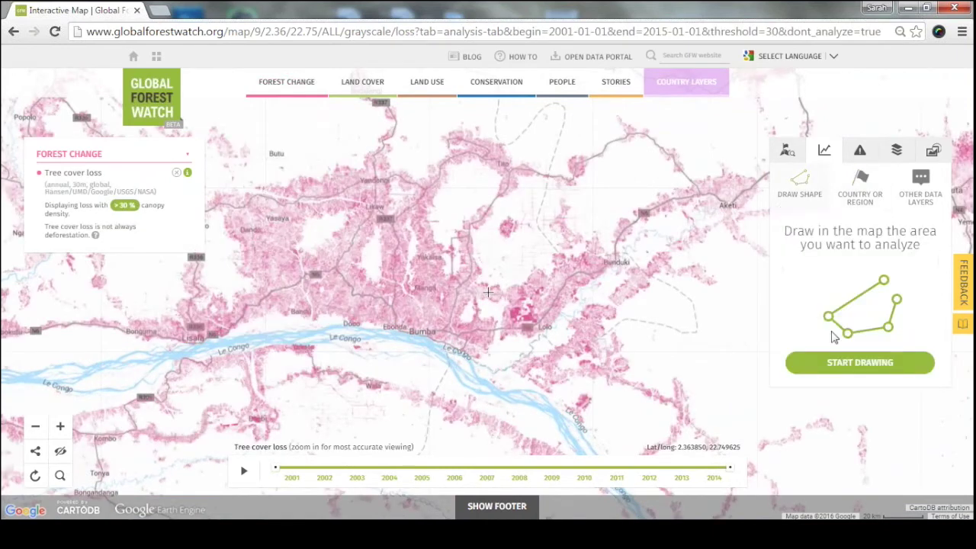
{"action": "left_click", "coordinate": [846, 363]}
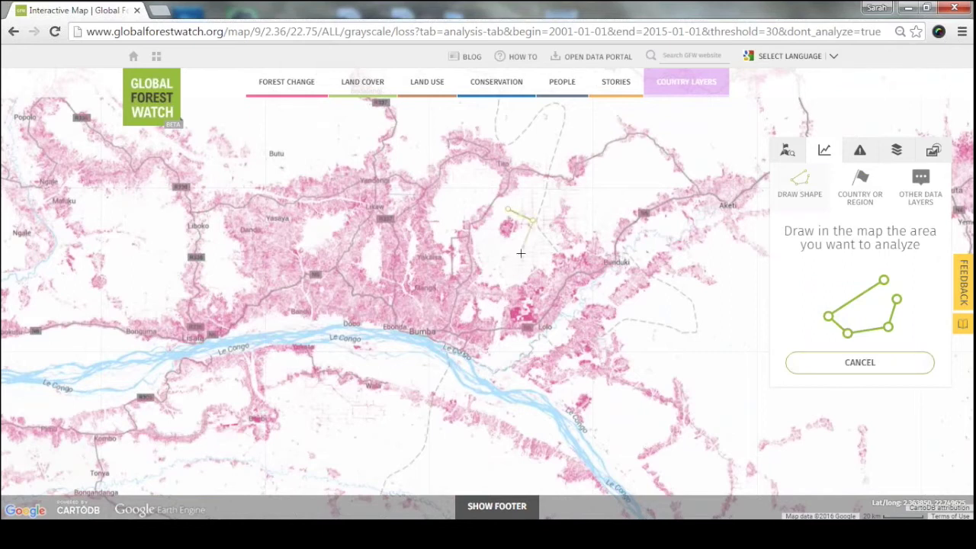
{"action": "left_click", "coordinate": [481, 232]}
{"action": "left_click", "coordinate": [508, 210]}
{"action": "left_click", "coordinate": [896, 362]}
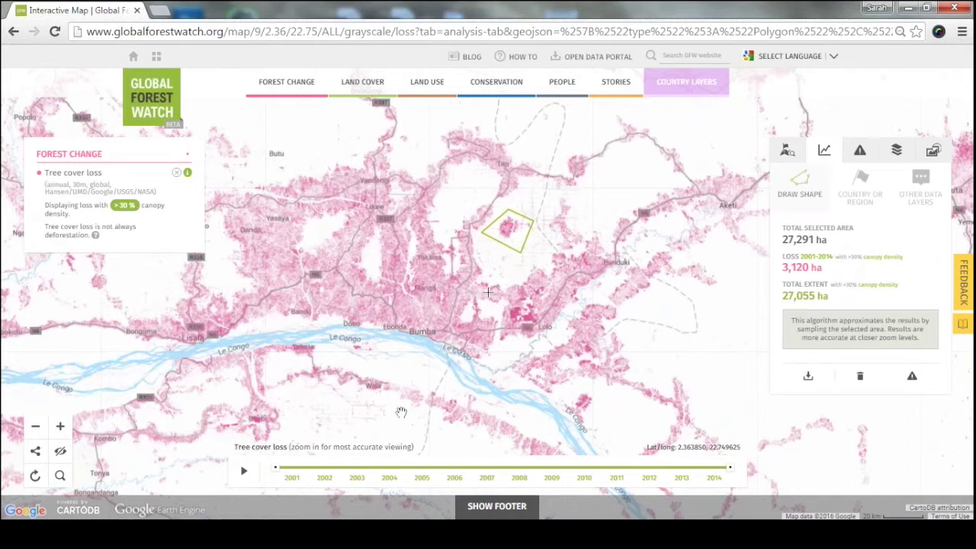
- Restrict the loss timeline to 2006–2012 for the drawn area and widen it again to 2001–2013
{"action": "left_click_drag", "start_coordinate": [285, 470], "coordinate": [454, 481]}
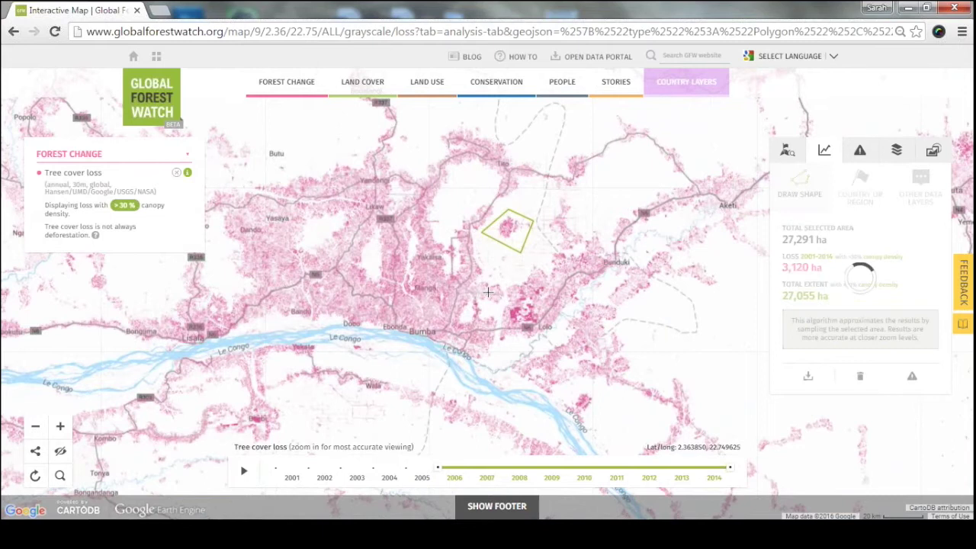
{"action": "left_click_drag", "start_coordinate": [729, 468], "coordinate": [666, 468]}
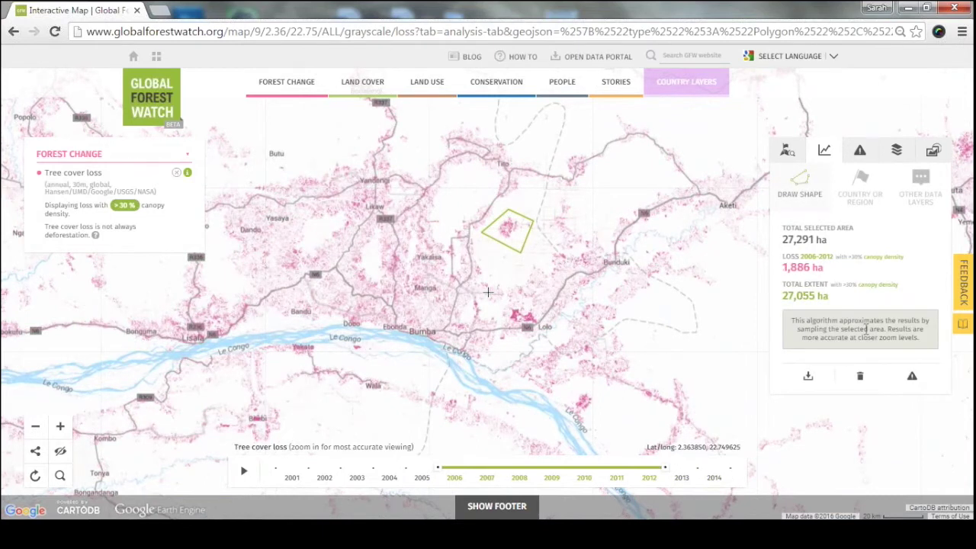
{"action": "left_click_drag", "start_coordinate": [438, 467], "coordinate": [281, 468]}
{"action": "left_click_drag", "start_coordinate": [667, 468], "coordinate": [757, 471]}
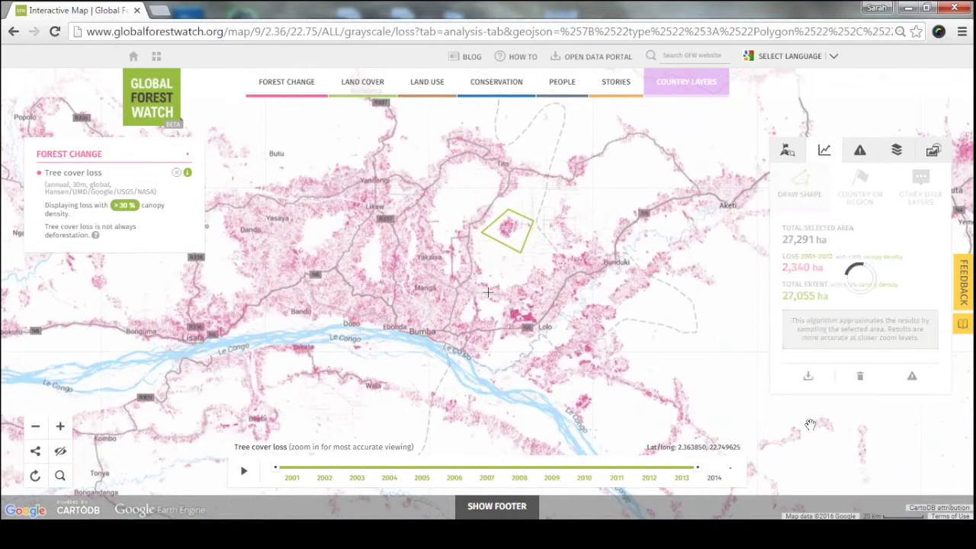
- View the alert subscription form for the drawn area, return to its analysis and discard it
{"action": "left_click", "coordinate": [912, 379]}
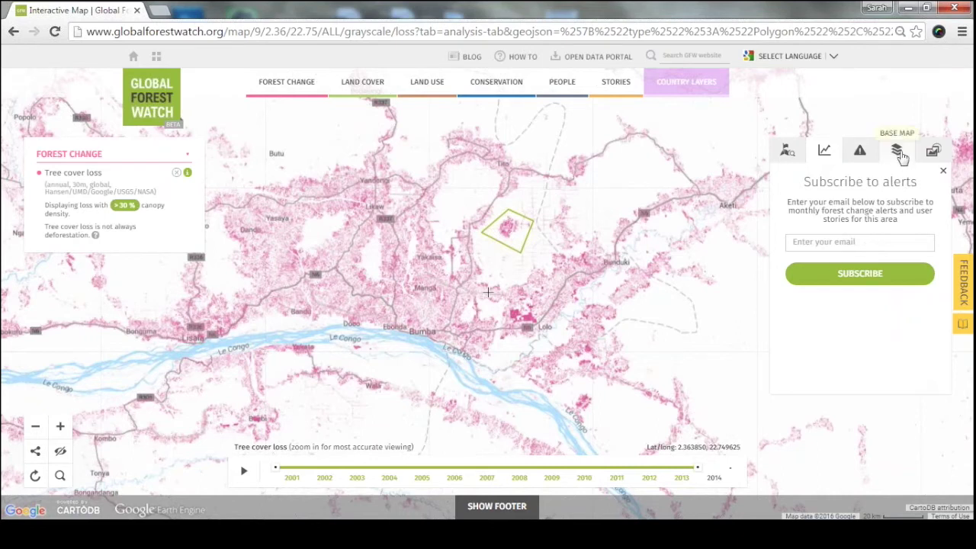
{"action": "left_click", "coordinate": [786, 149]}
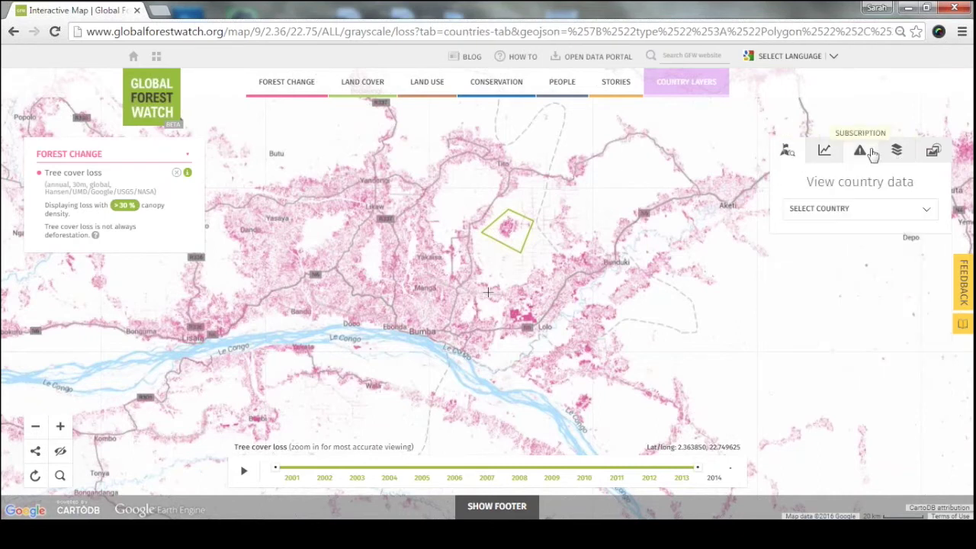
{"action": "left_click", "coordinate": [823, 151]}
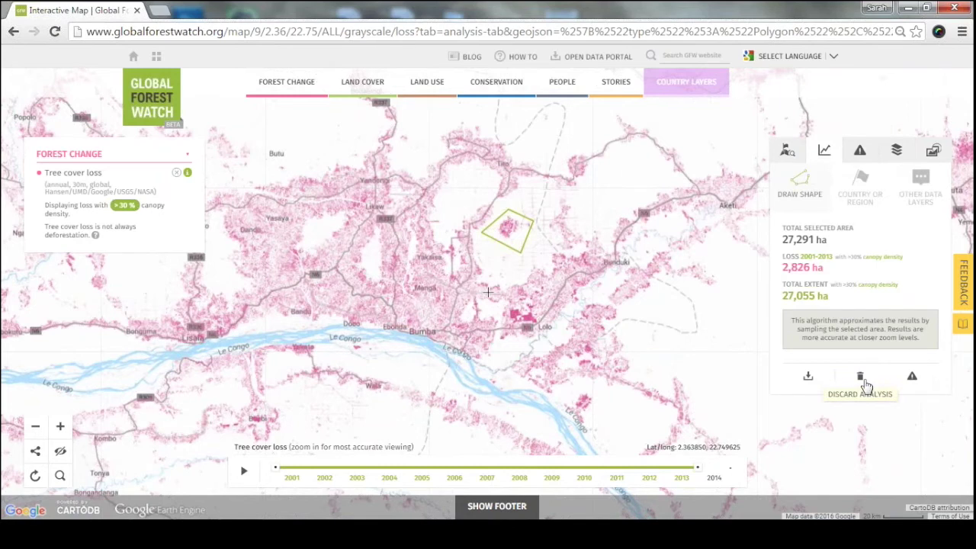
{"action": "left_click", "coordinate": [860, 376]}
- Preview the Satellite basemap and the yearly Landsat options, and restore the Default basemap
{"action": "left_click", "coordinate": [897, 156]}
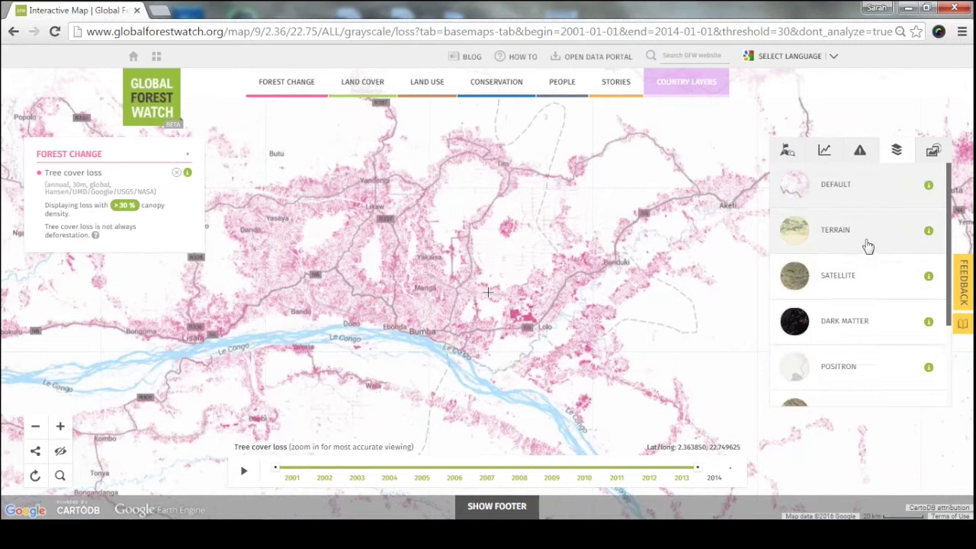
{"action": "left_click", "coordinate": [872, 286]}
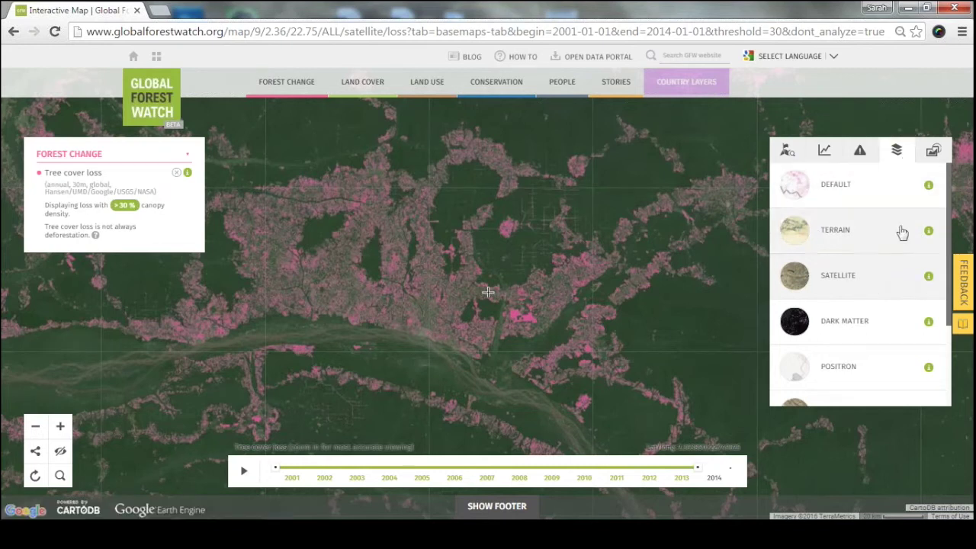
{"action": "scroll", "coordinate": [846, 244], "scroll_direction": "down", "scroll_amount": 3}
{"action": "mouse_move", "coordinate": [897, 392]}
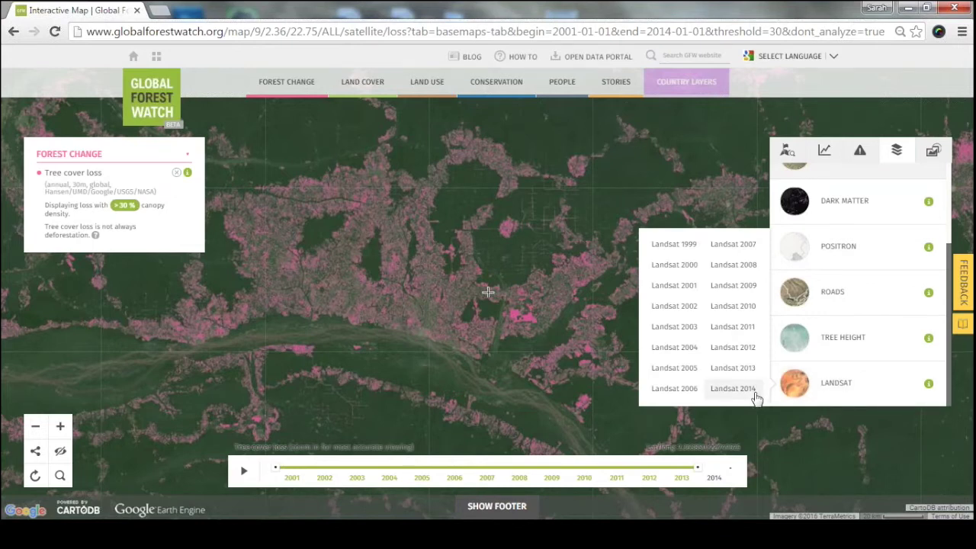
{"action": "scroll", "coordinate": [899, 186], "scroll_direction": "up", "scroll_amount": 3}
{"action": "left_click", "coordinate": [882, 194]}
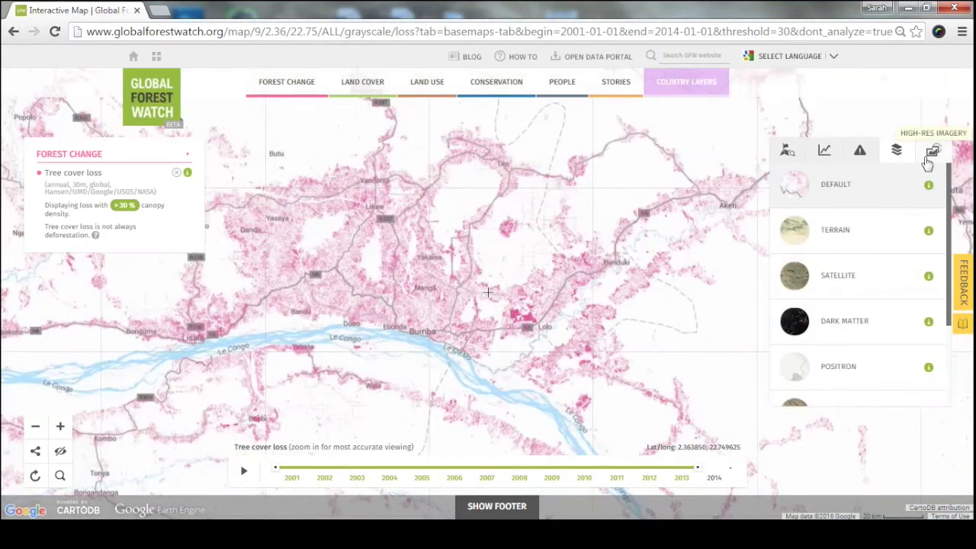
- Turn on the UrtheCast high-resolution imagery and hide the Tree cover loss layer
{"action": "left_click", "coordinate": [932, 156]}
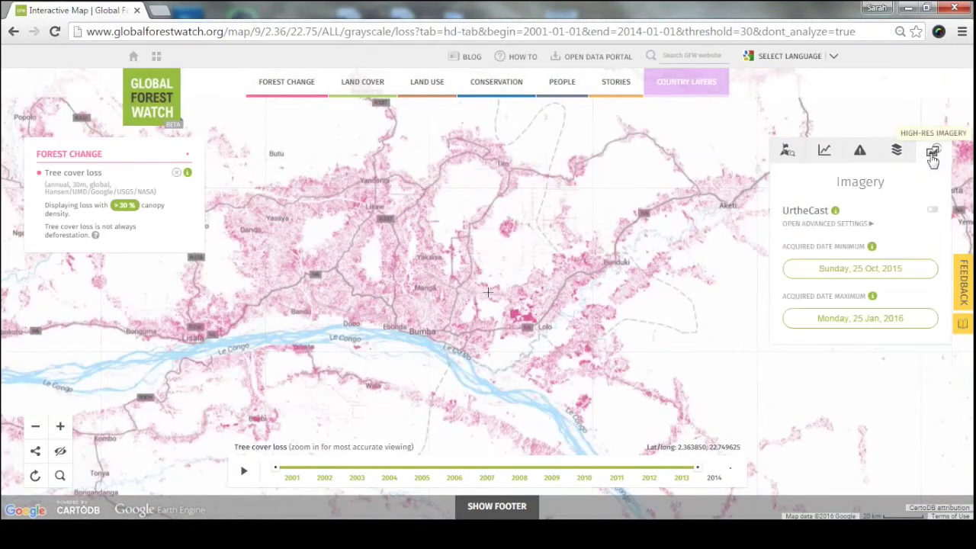
{"action": "left_click", "coordinate": [933, 211]}
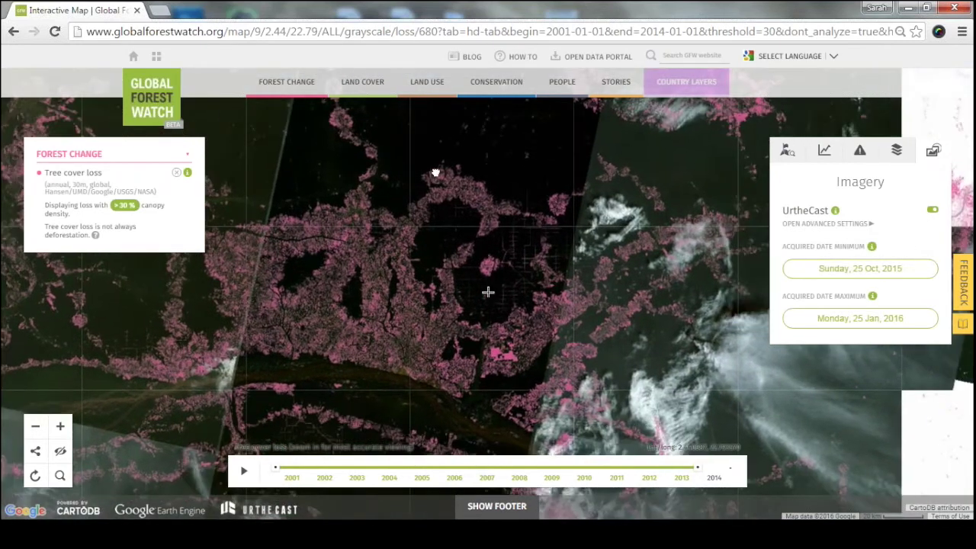
{"action": "mouse_move", "coordinate": [285, 86]}
{"action": "left_click", "coordinate": [305, 159]}
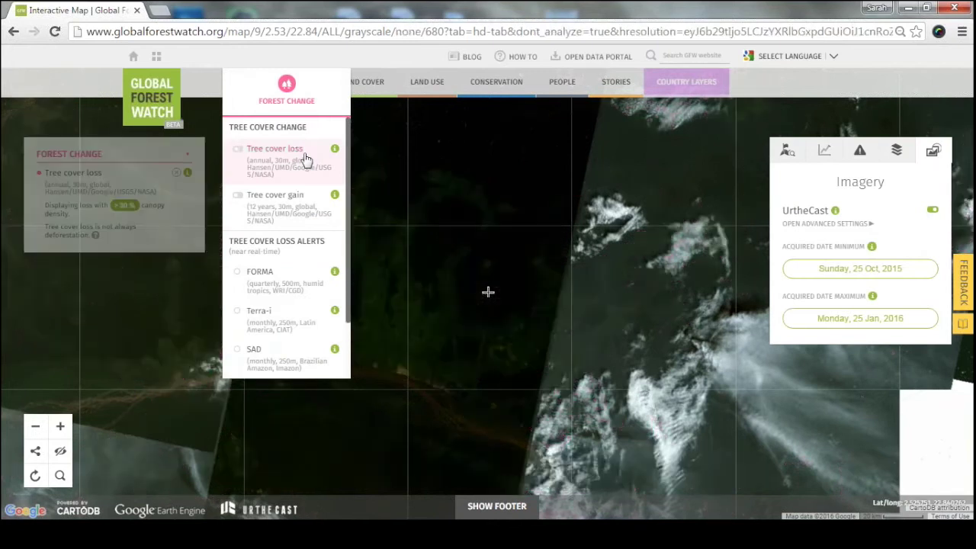
- Set the imagery's minimum acquired date to 1 January 2013 and view the acquisition details of the scene at the map's centre
{"action": "left_click", "coordinate": [871, 276]}
{"action": "left_click", "coordinate": [617, 135]}
{"action": "left_click", "coordinate": [617, 172]}
{"action": "left_click", "coordinate": [704, 135]}
{"action": "left_click", "coordinate": [690, 153]}
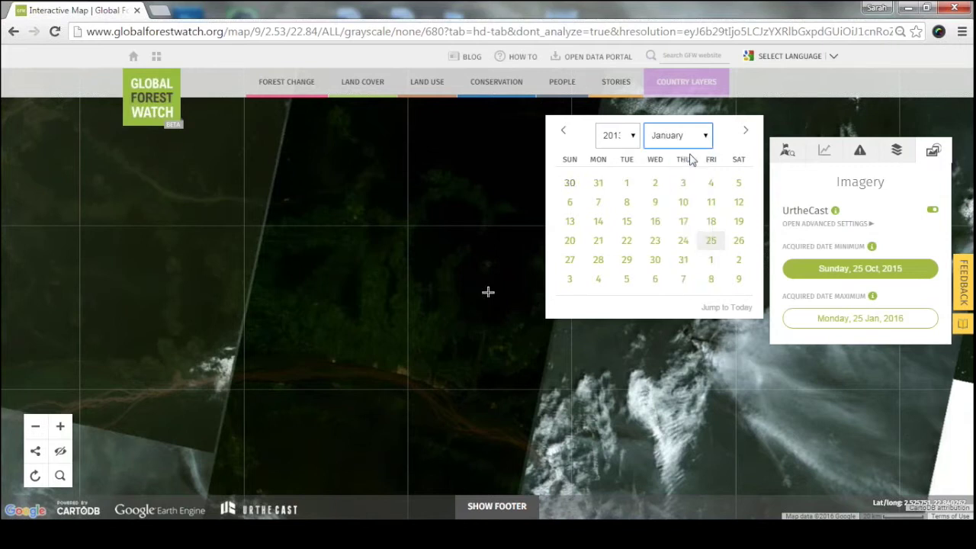
{"action": "left_click", "coordinate": [626, 184]}
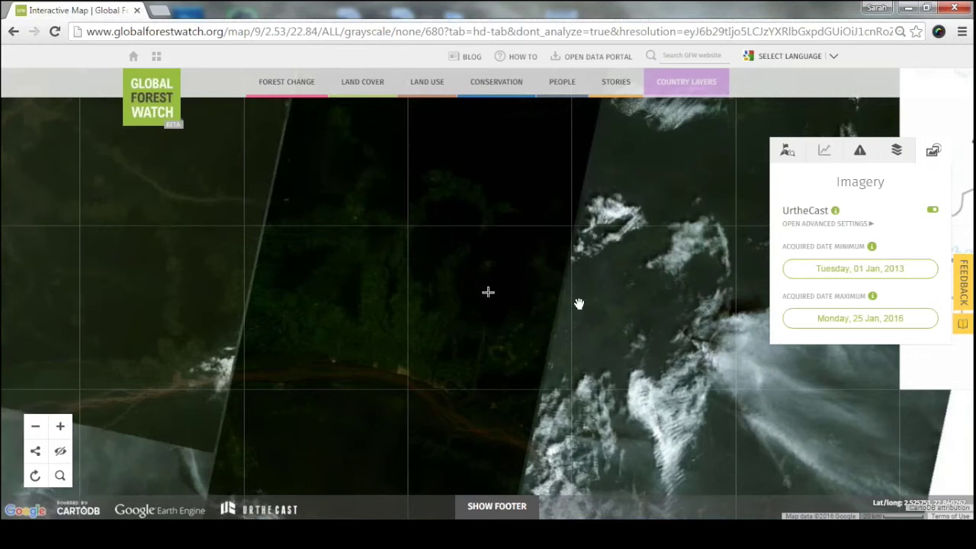
{"action": "left_click", "coordinate": [488, 292]}
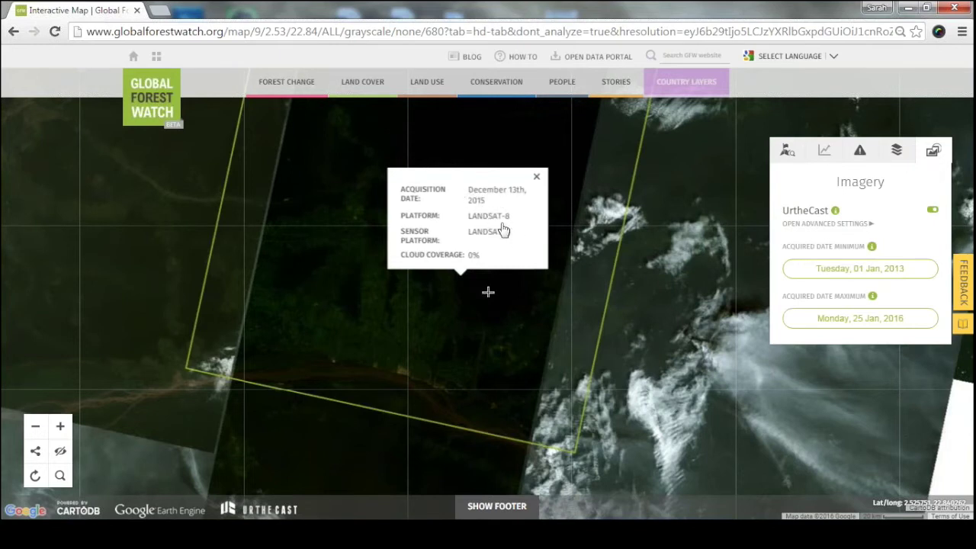
{"action": "left_click", "coordinate": [538, 177]}
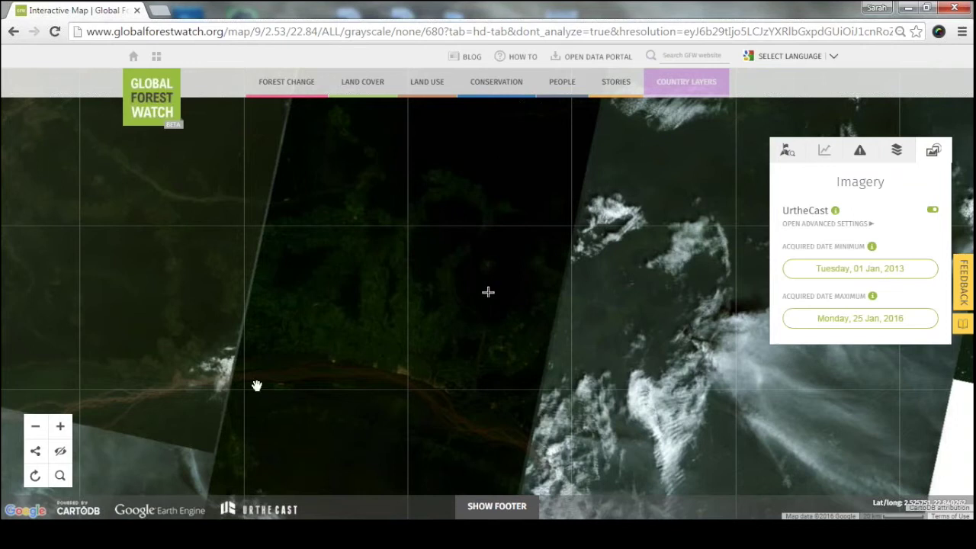
- Reset the map to its default layers and view, and add the Mining concessions layer in a closer view of Central Africa
{"action": "left_click", "coordinate": [35, 475]}
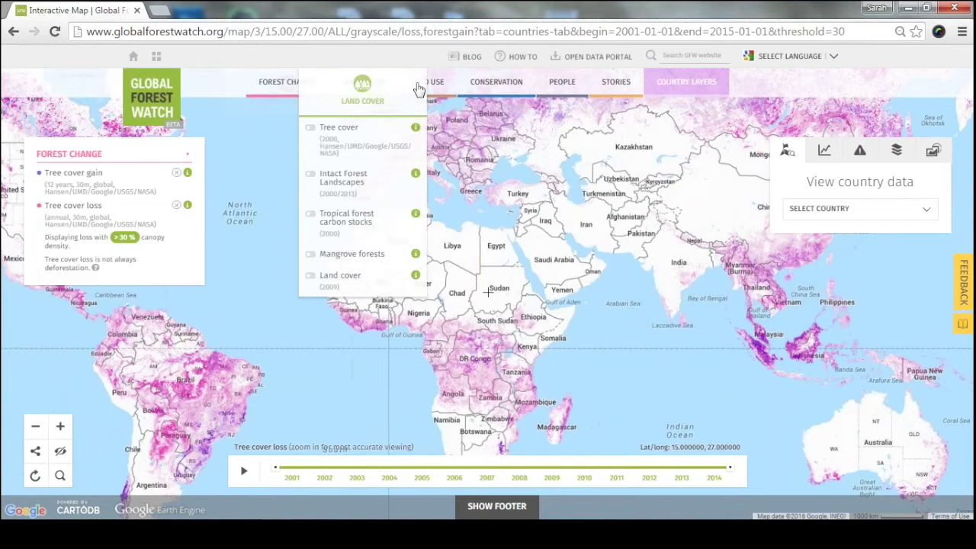
{"action": "mouse_move", "coordinate": [587, 86]}
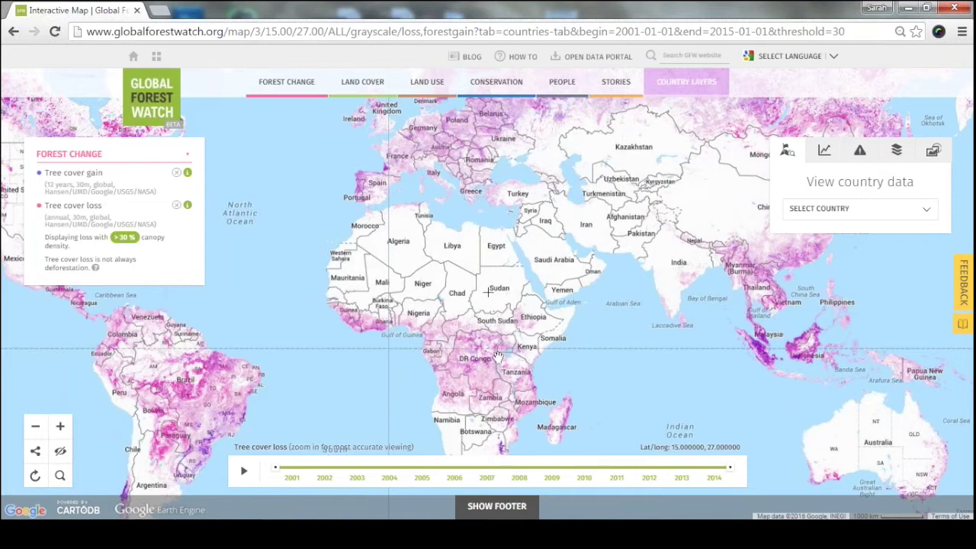
{"action": "mouse_move", "coordinate": [427, 83]}
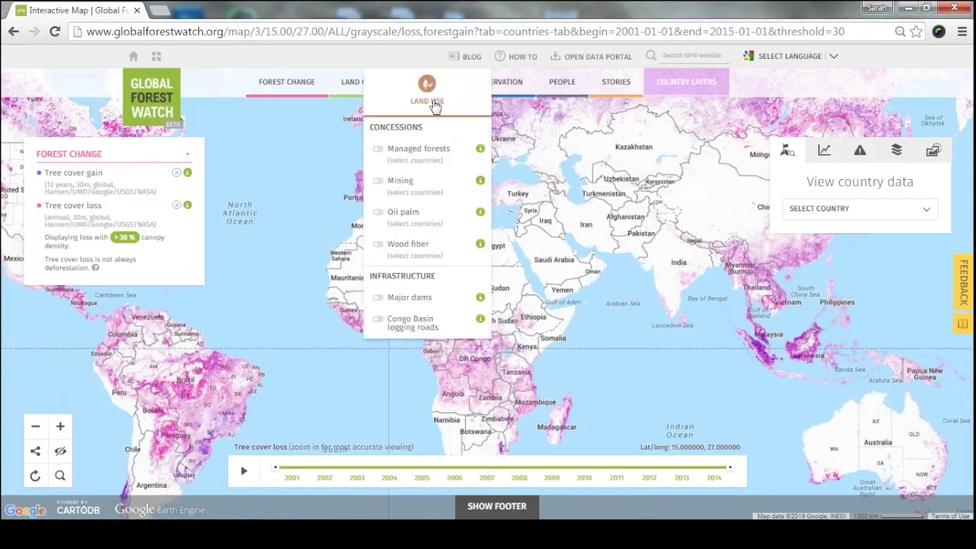
{"action": "left_click", "coordinate": [426, 186]}
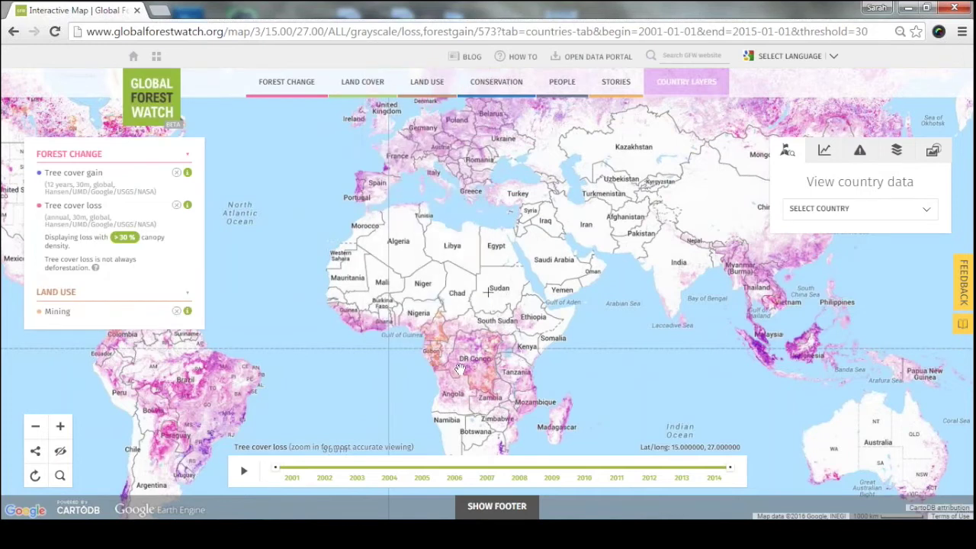
{"action": "scroll", "coordinate": [459, 367], "scroll_direction": "up", "scroll_amount": 2}
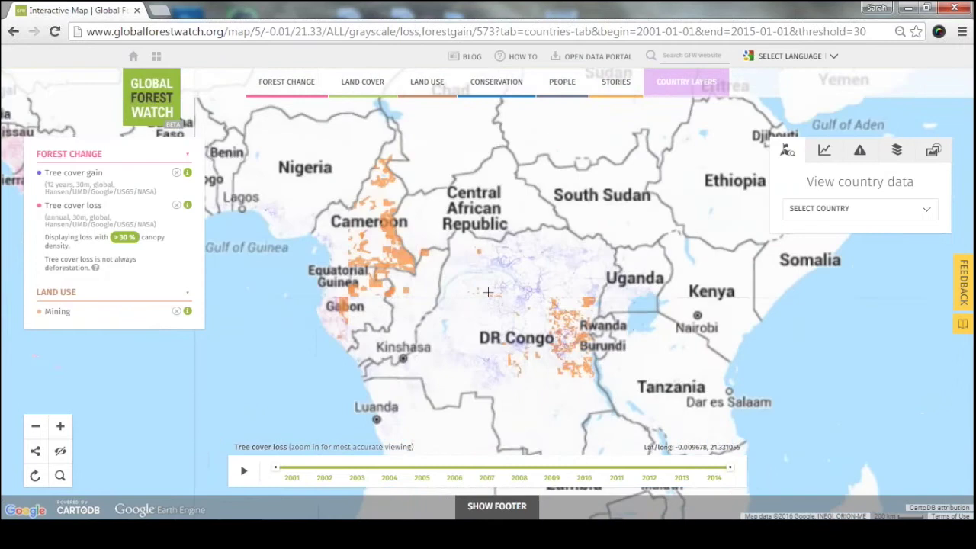
- View the details of the Lekoumou mining concession in the Republic of the Congo, close them and show the basemap choices
{"action": "scroll", "coordinate": [460, 368], "scroll_direction": "up", "scroll_amount": 1}
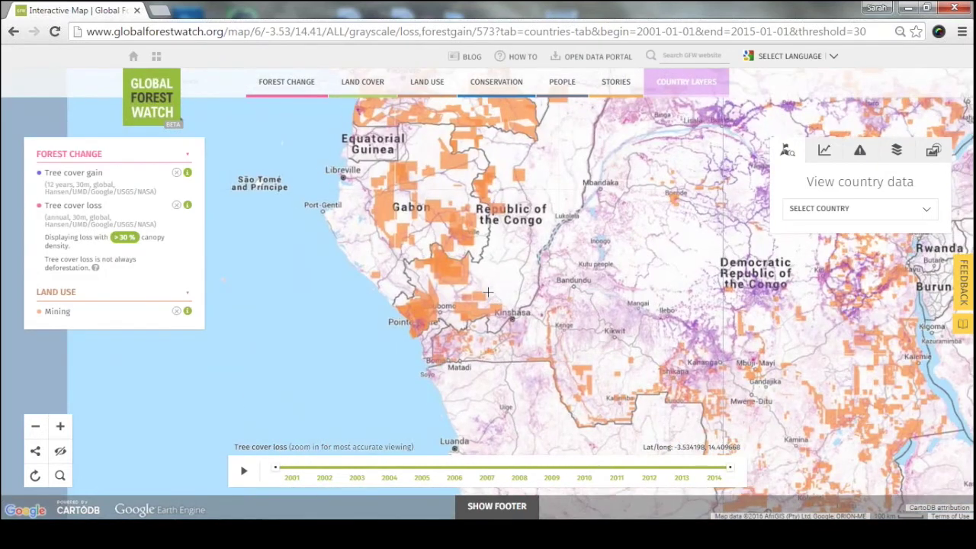
{"action": "left_click", "coordinate": [435, 287]}
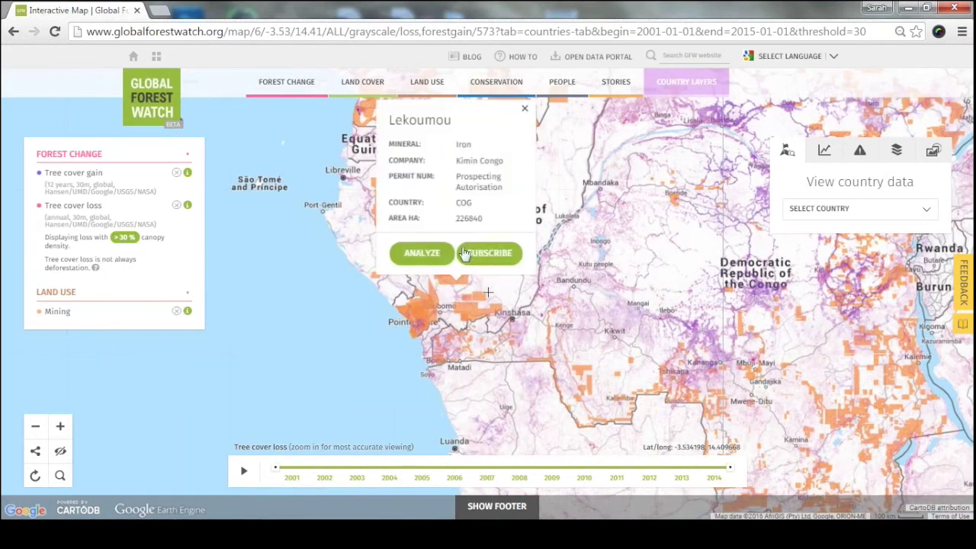
{"action": "left_click", "coordinate": [526, 115]}
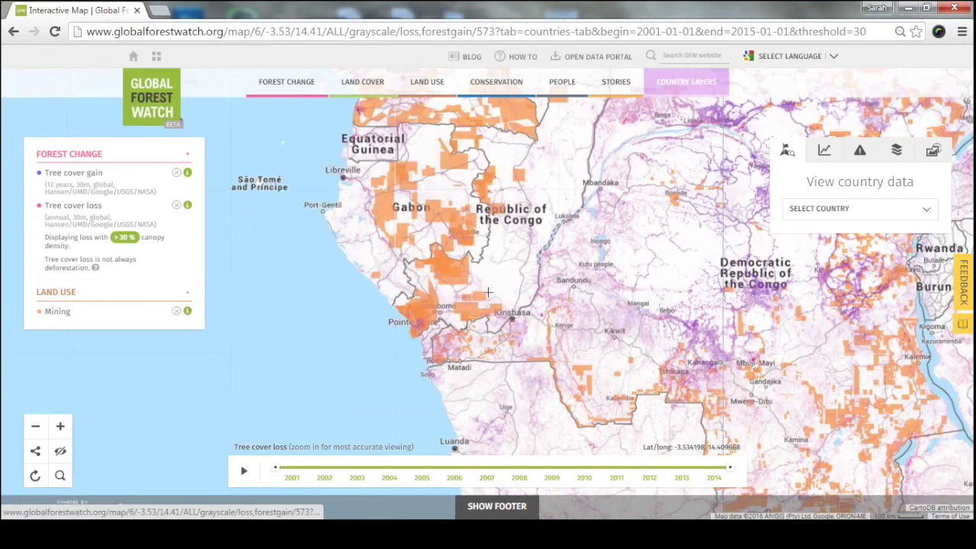
{"action": "mouse_move", "coordinate": [294, 99]}
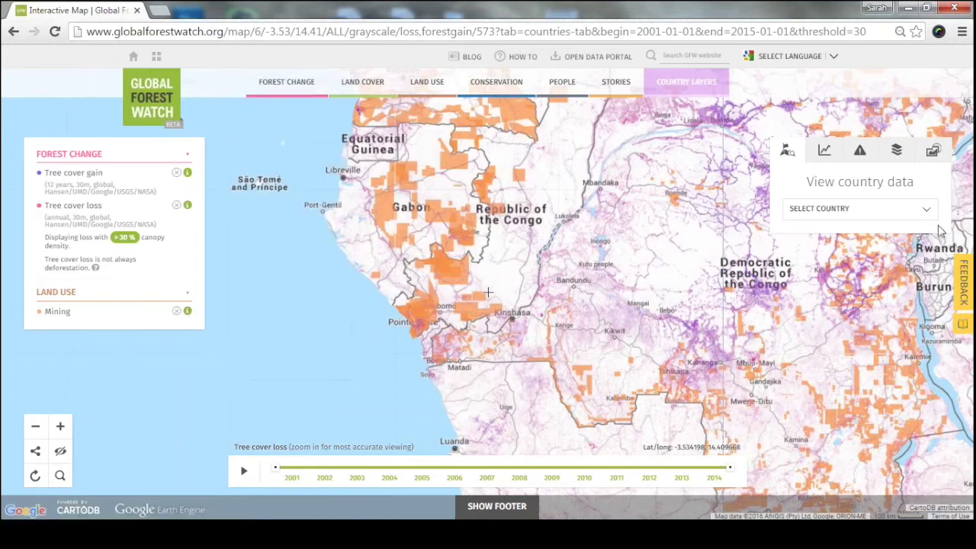
{"action": "left_click", "coordinate": [903, 154]}
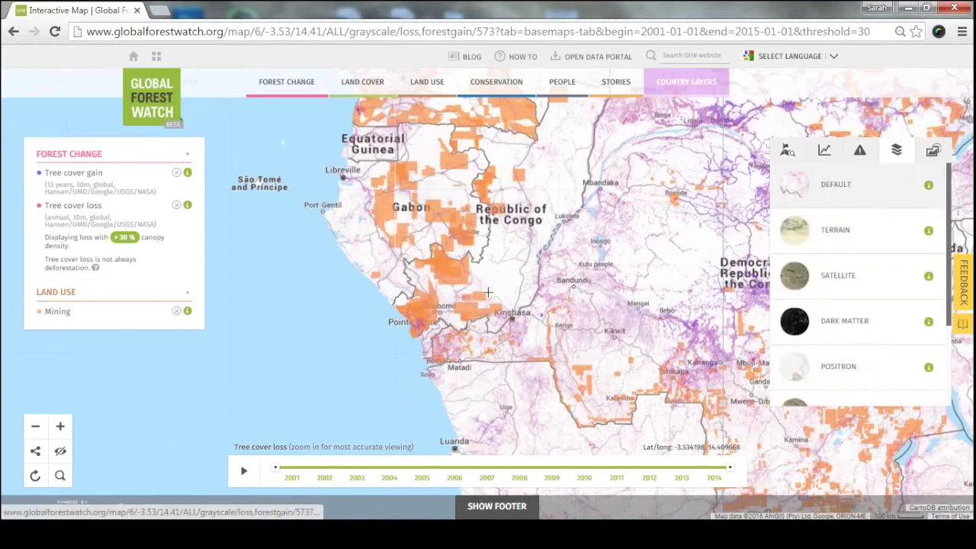
- Read the Tree cover gain layer's description, including its resolution, coverage, source data and cautions, and close it
{"action": "left_click", "coordinate": [187, 174]}
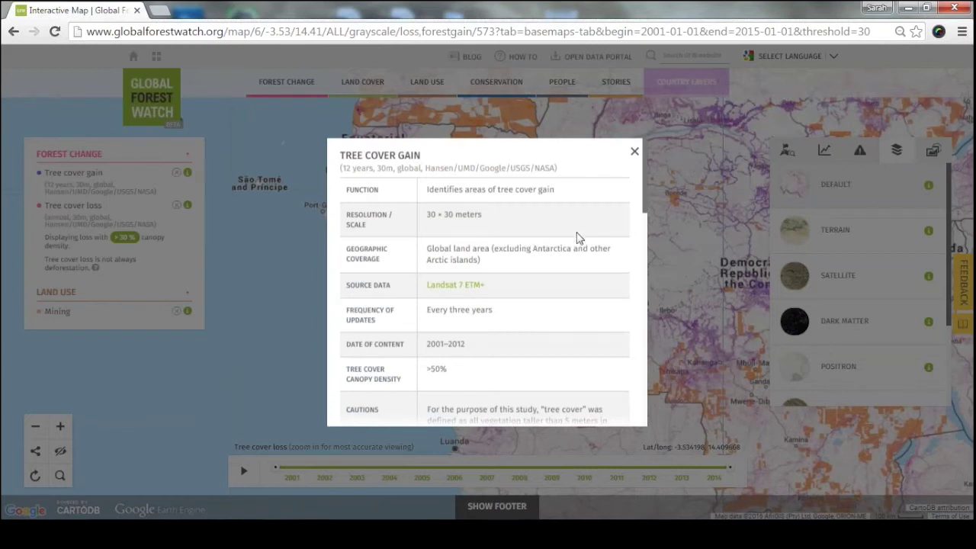
{"action": "scroll", "coordinate": [577, 247], "scroll_direction": "down", "scroll_amount": 1}
{"action": "scroll", "coordinate": [577, 246], "scroll_direction": "down", "scroll_amount": 1}
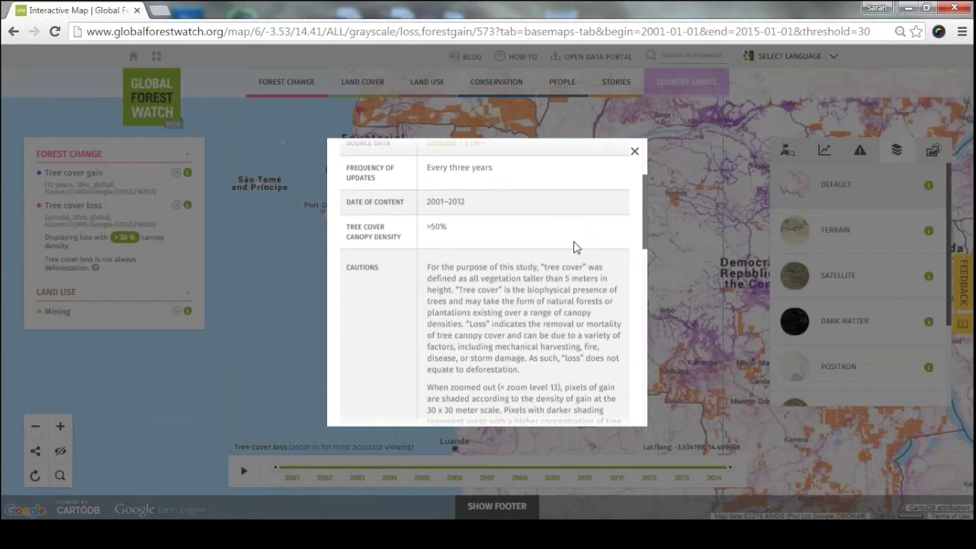
{"action": "scroll", "coordinate": [576, 247], "scroll_direction": "down", "scroll_amount": 1}
{"action": "scroll", "coordinate": [573, 241], "scroll_direction": "down", "scroll_amount": 1}
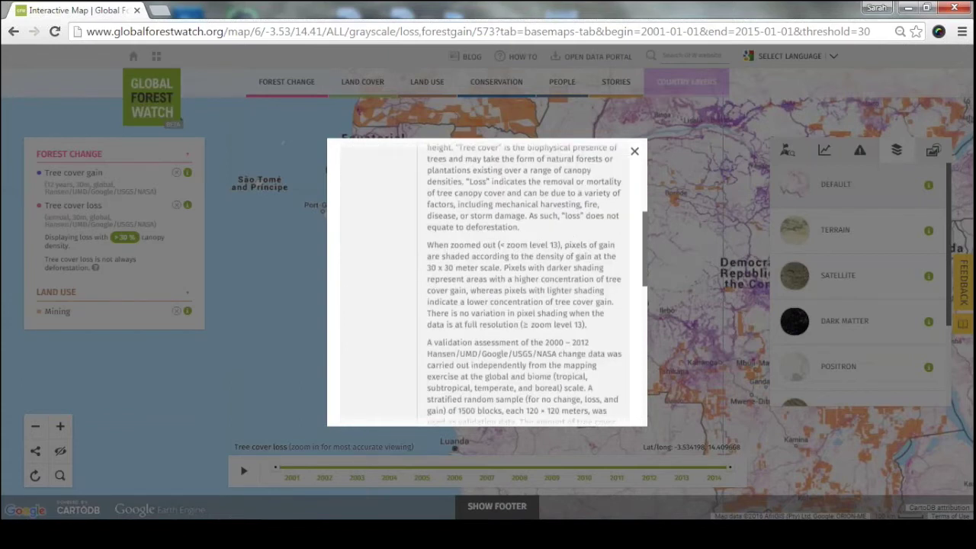
{"action": "scroll", "coordinate": [564, 244], "scroll_direction": "up", "scroll_amount": 6}
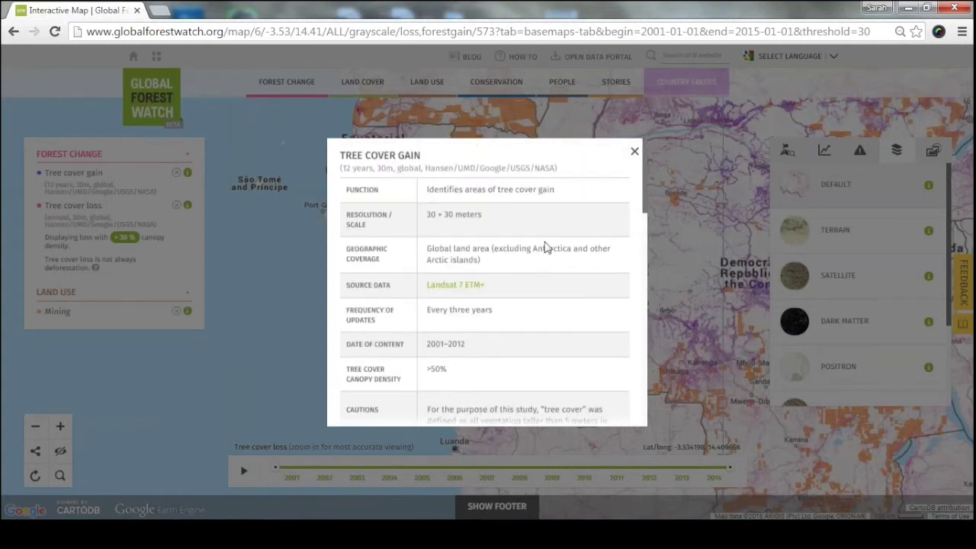
{"action": "left_click", "coordinate": [206, 294]}
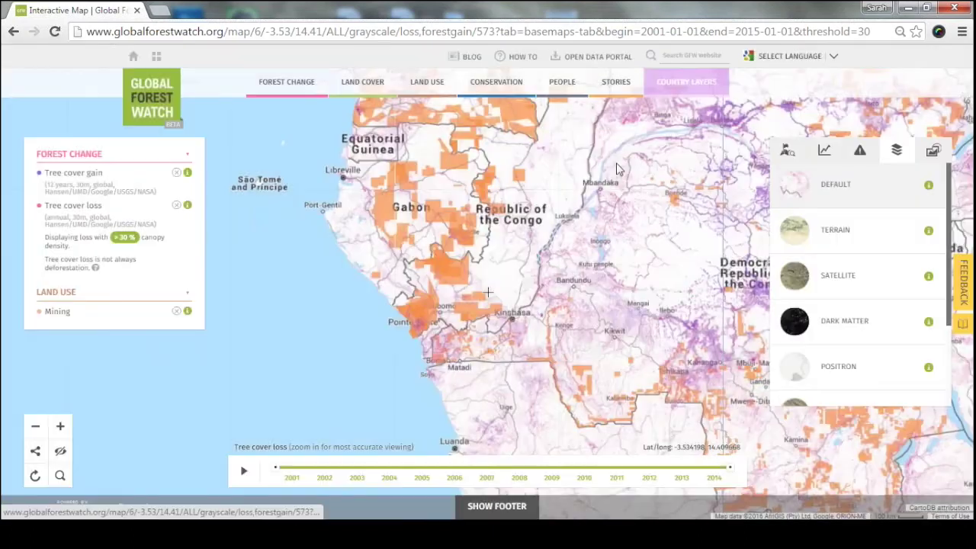
- Read the Tree cover loss layer's description and cautions, and check the Mining layer's description
{"action": "left_click", "coordinate": [188, 205]}
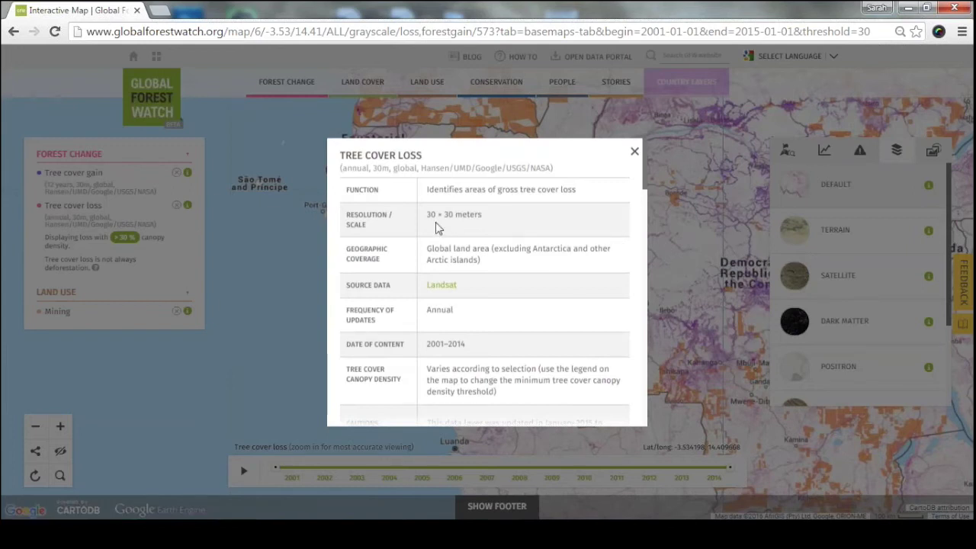
{"action": "scroll", "coordinate": [579, 263], "scroll_direction": "down", "scroll_amount": 1}
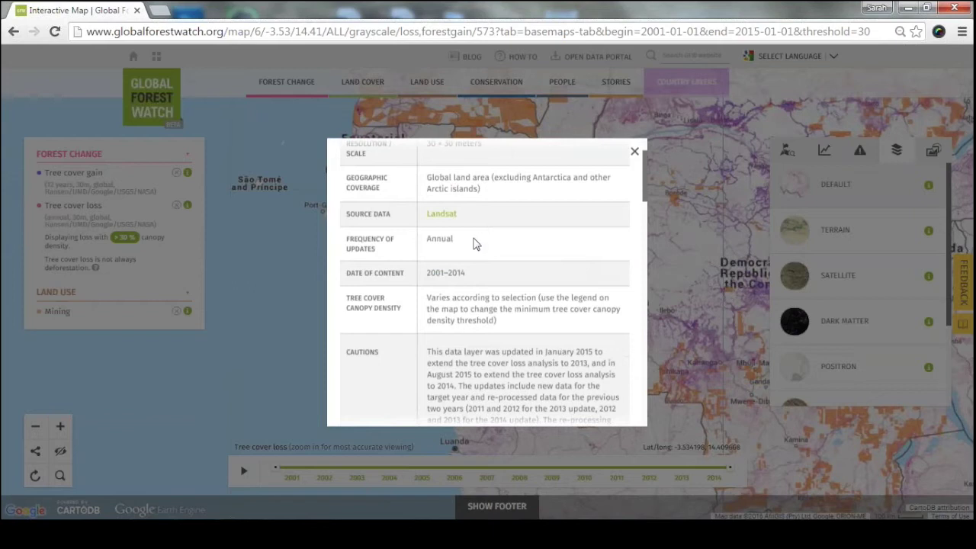
{"action": "scroll", "coordinate": [545, 257], "scroll_direction": "down", "scroll_amount": 1}
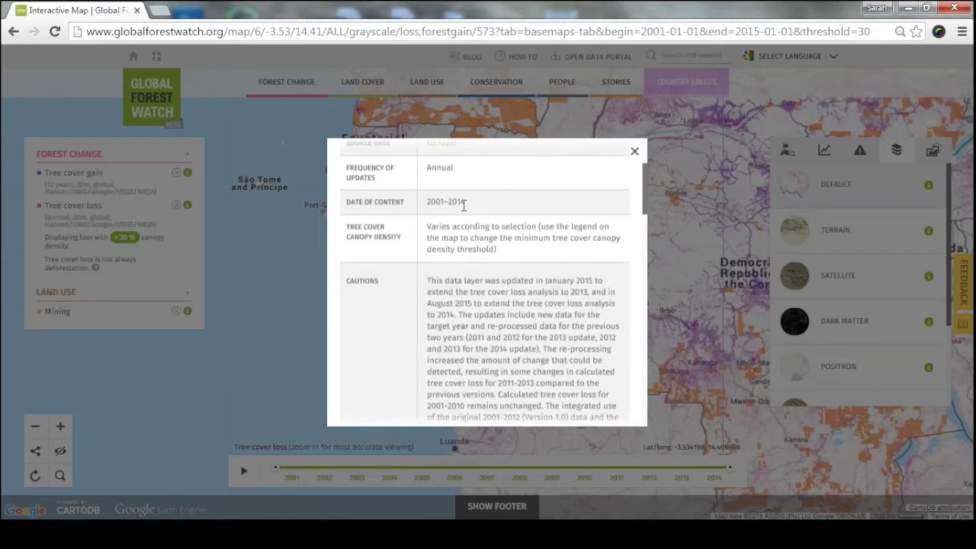
{"action": "scroll", "coordinate": [562, 239], "scroll_direction": "down", "scroll_amount": 5}
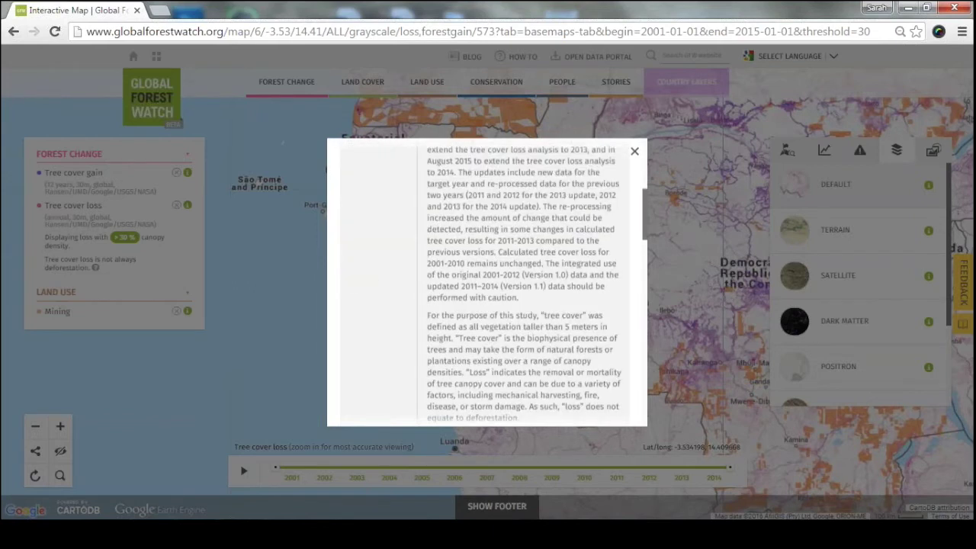
{"action": "scroll", "coordinate": [562, 239], "scroll_direction": "down", "scroll_amount": 3}
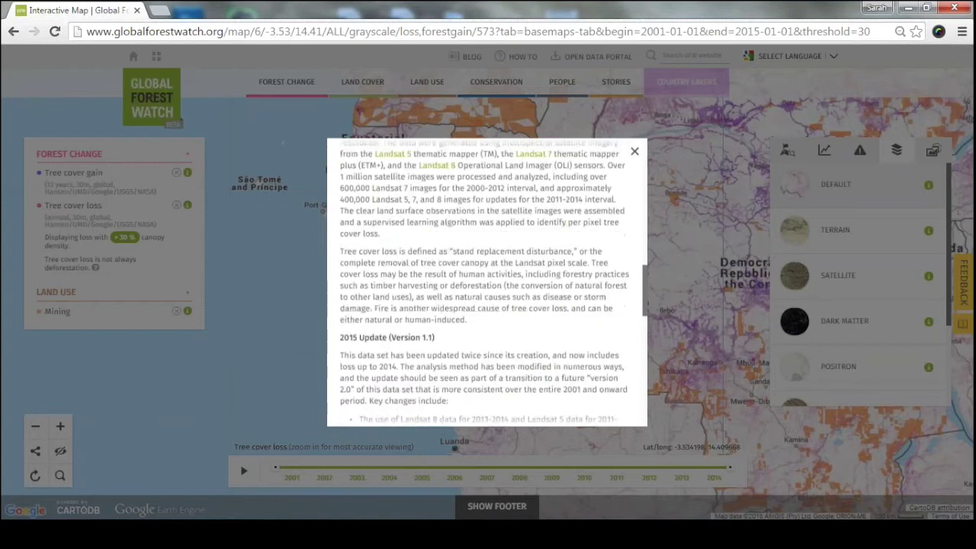
{"action": "scroll", "coordinate": [552, 254], "scroll_direction": "down", "scroll_amount": 3}
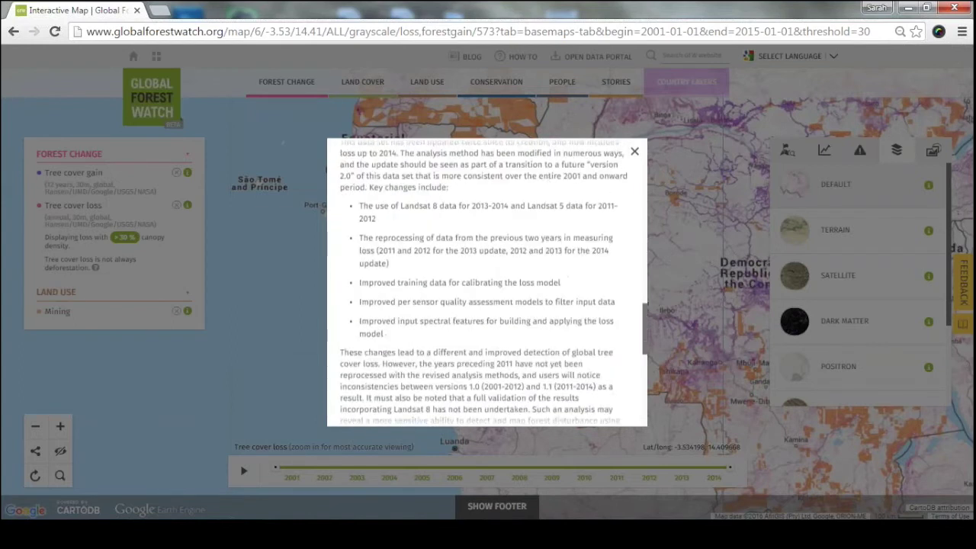
{"action": "left_click", "coordinate": [634, 151]}
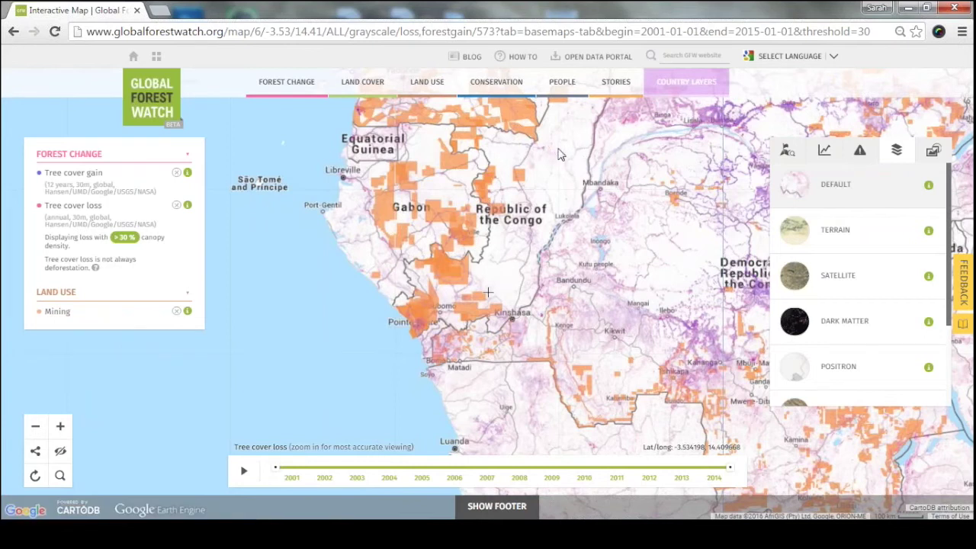
{"action": "left_click", "coordinate": [187, 311]}
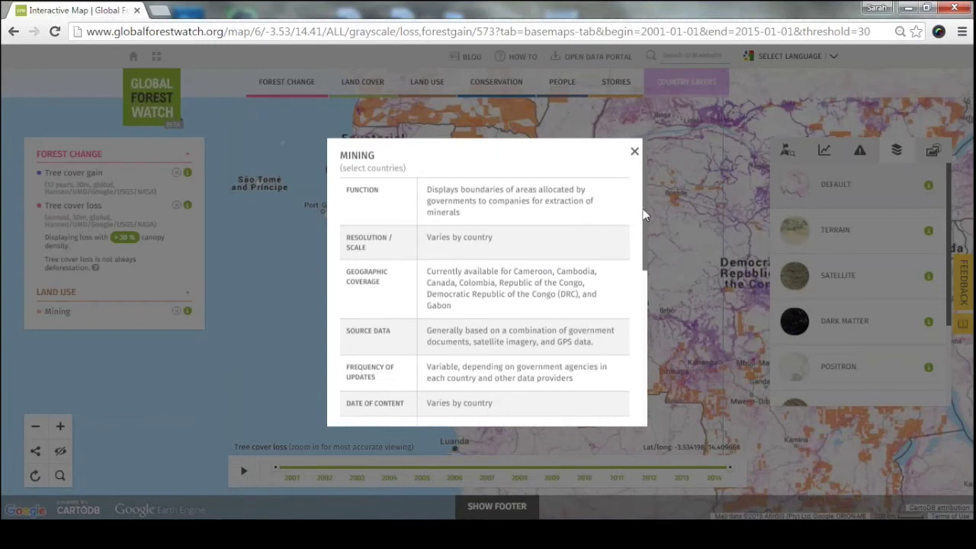
{"action": "left_click", "coordinate": [634, 151]}
- Reset the map to its default layers and view, and turn on the FIRMS active fires layer
{"action": "left_click", "coordinate": [36, 477]}
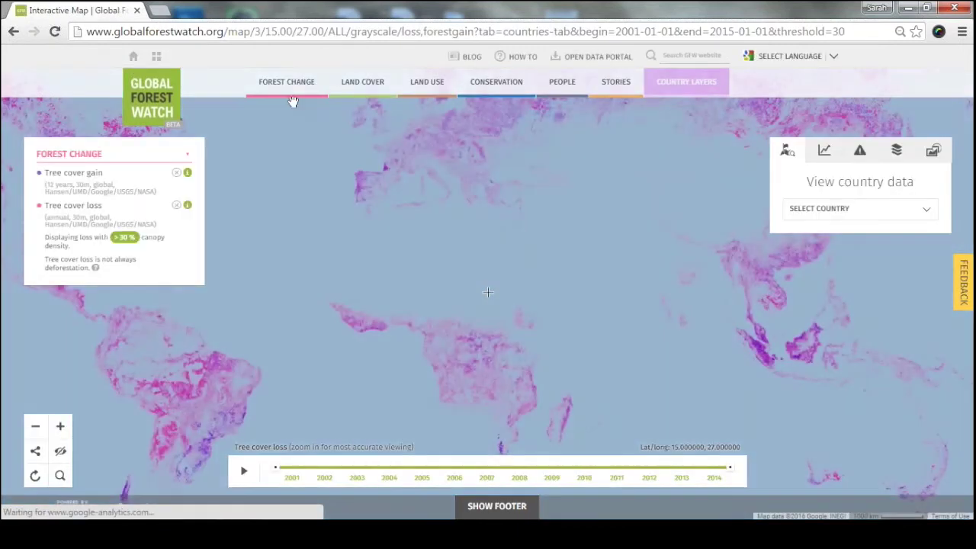
{"action": "left_click", "coordinate": [298, 96]}
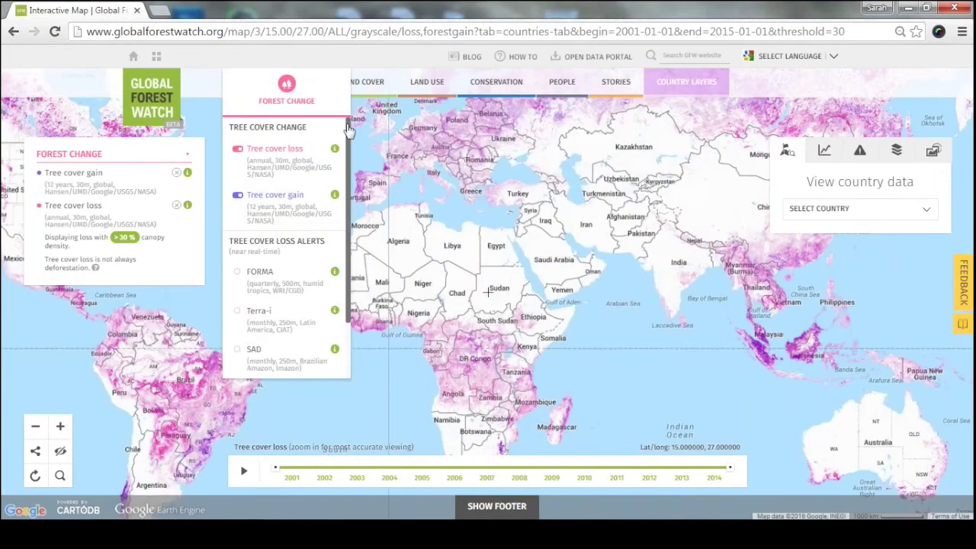
{"action": "left_click_drag", "start_coordinate": [347, 131], "coordinate": [348, 190]}
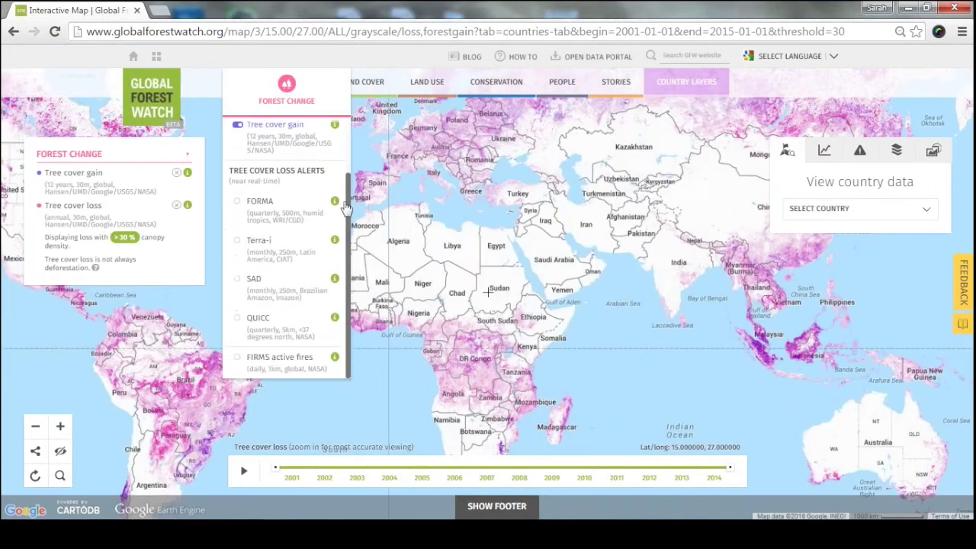
{"action": "left_click", "coordinate": [293, 368]}
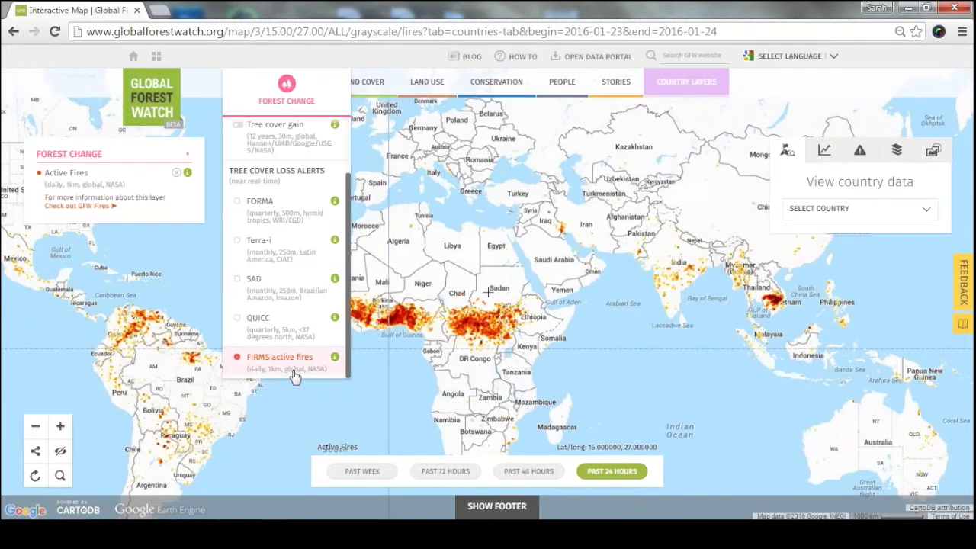
- View the location, brightness, confidence and acquisition details of a single fire point west of Santarém in Brazil, and close them
{"action": "left_click_drag", "start_coordinate": [324, 412], "coordinate": [513, 412]}
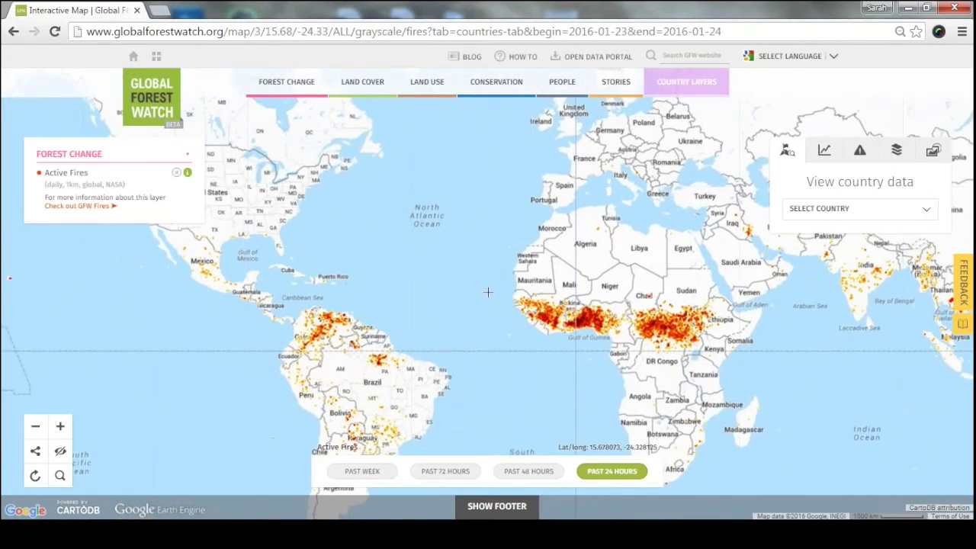
{"action": "scroll", "coordinate": [347, 371], "scroll_direction": "up", "scroll_amount": 2}
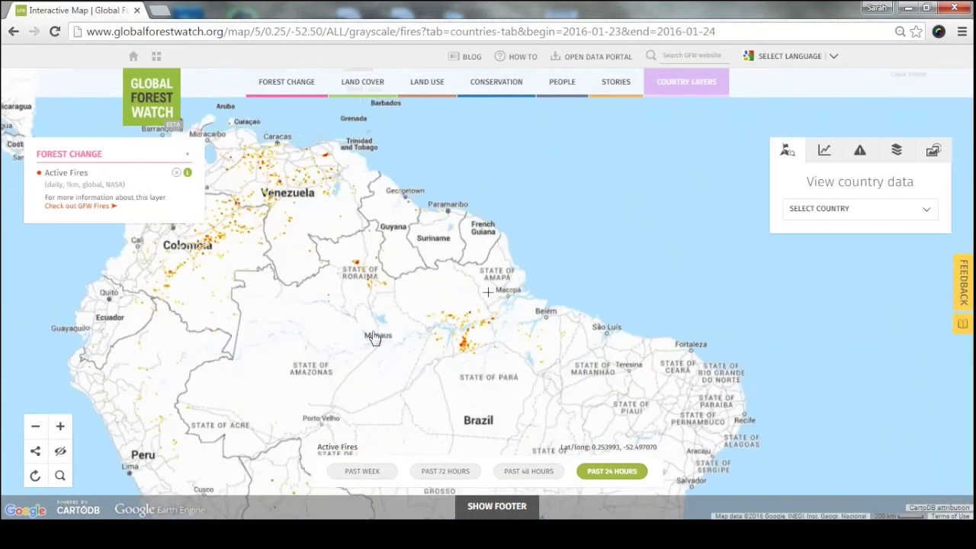
{"action": "left_click_drag", "start_coordinate": [372, 339], "coordinate": [485, 356]}
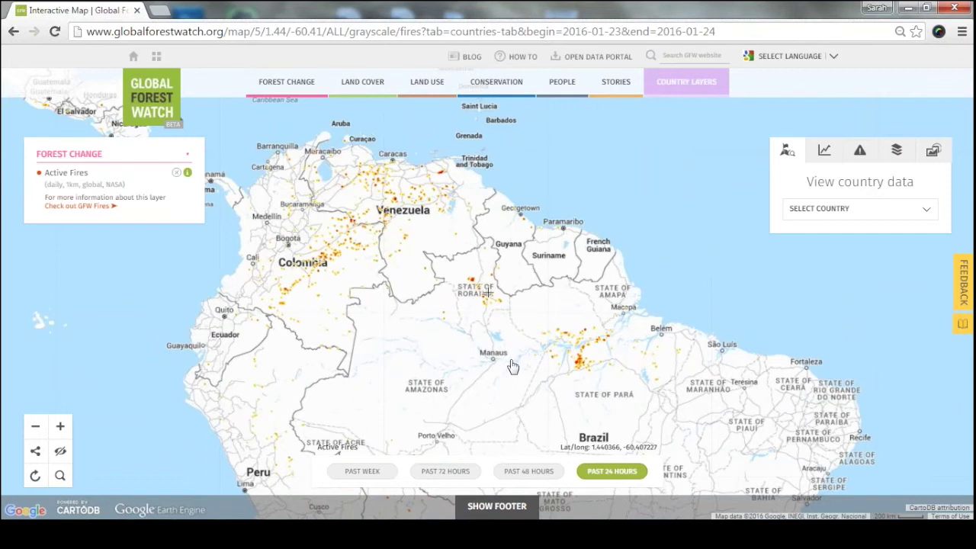
{"action": "scroll", "coordinate": [551, 372], "scroll_direction": "up", "scroll_amount": 1}
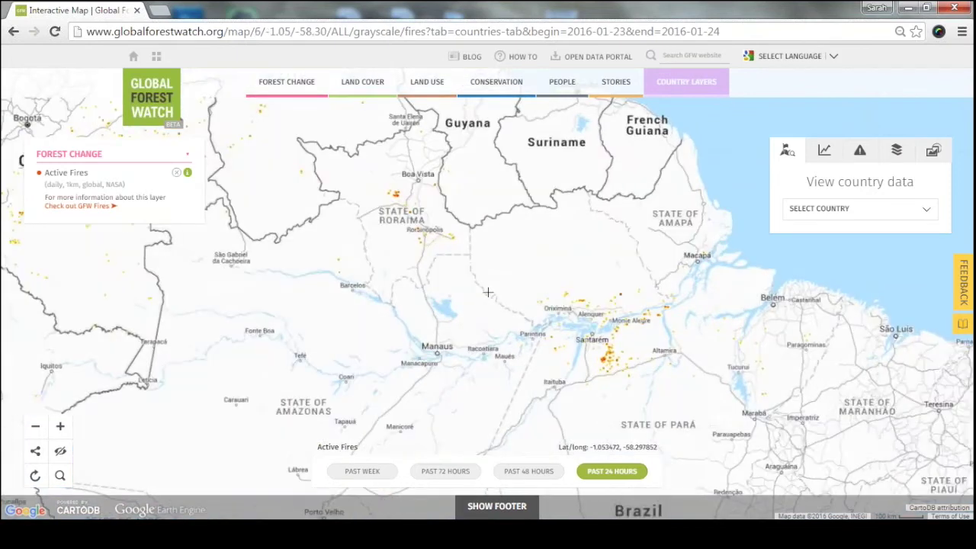
{"action": "scroll", "coordinate": [488, 292], "scroll_direction": "up", "scroll_amount": 1}
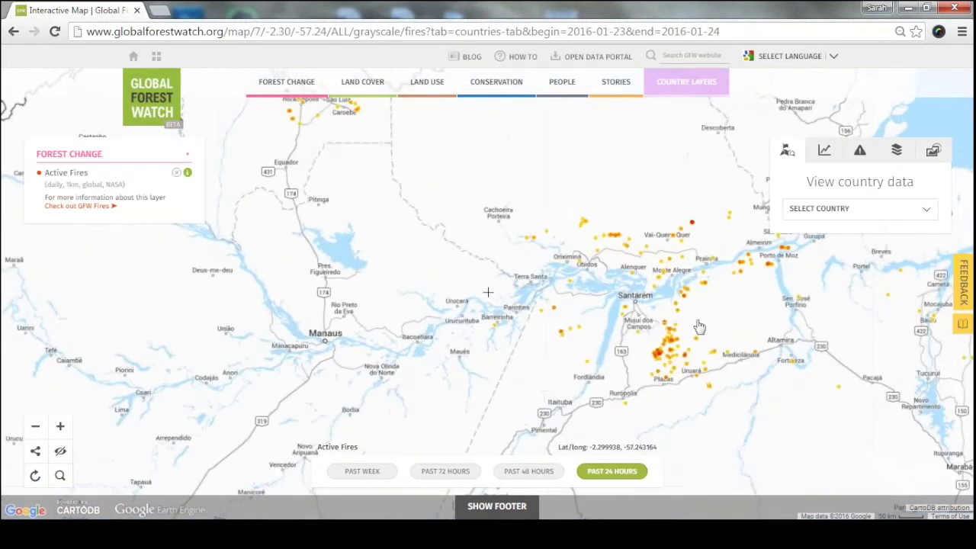
{"action": "scroll", "coordinate": [487, 291], "scroll_direction": "up", "scroll_amount": 1}
{"action": "left_click_drag", "start_coordinate": [783, 355], "coordinate": [665, 283]}
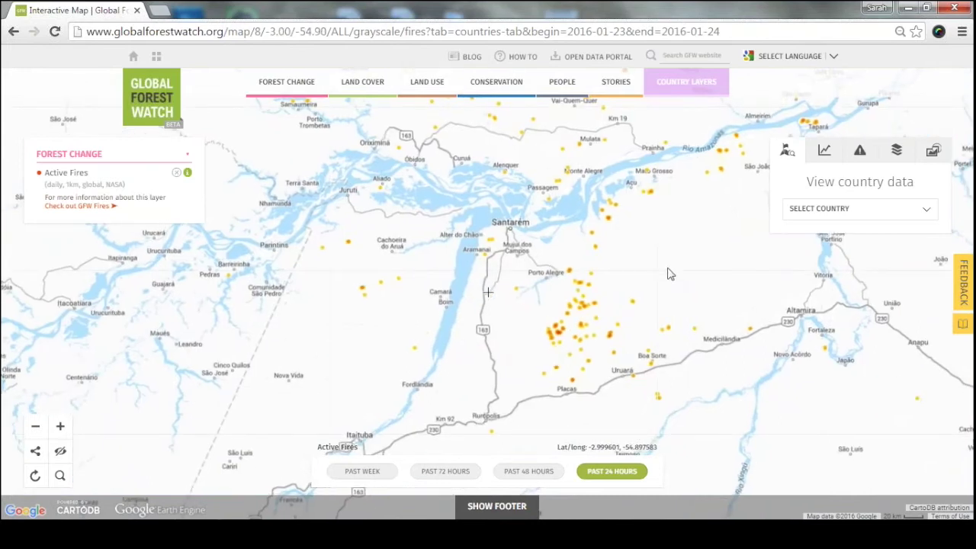
{"action": "key", "text": "Right"}
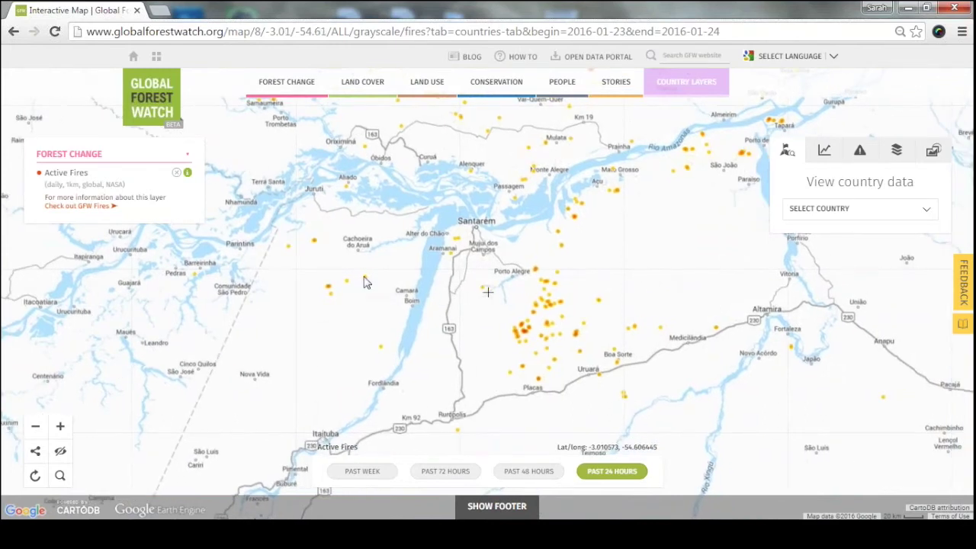
{"action": "left_click", "coordinate": [367, 280]}
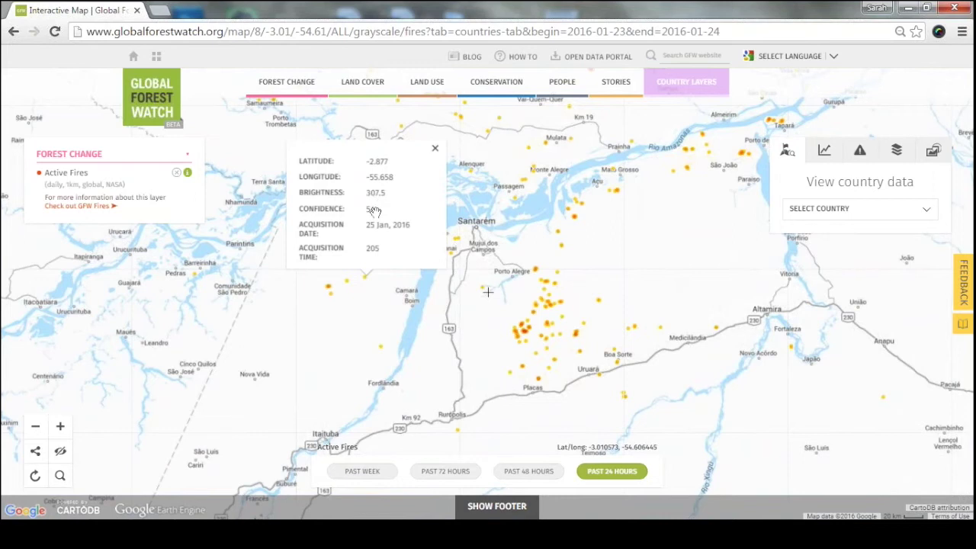
{"action": "left_click", "coordinate": [435, 152]}
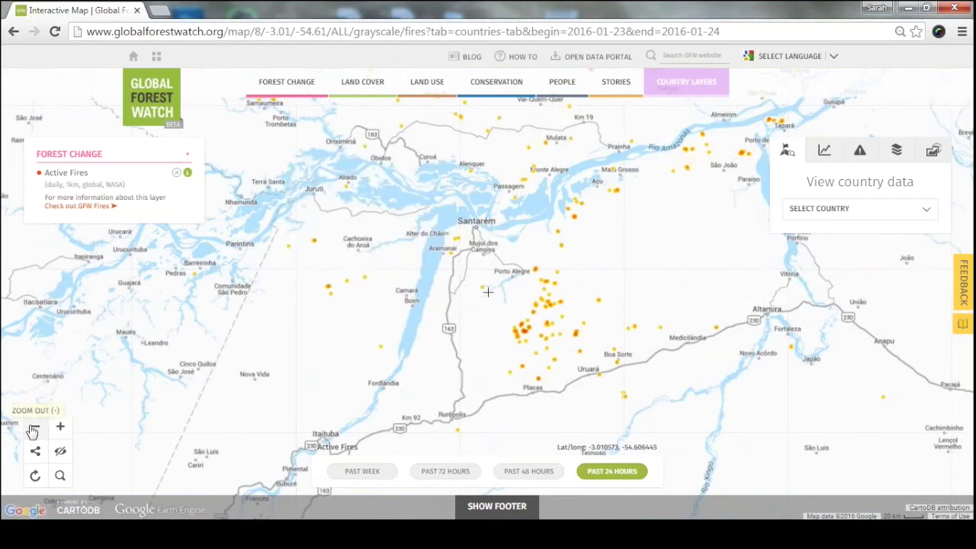
- Display the active fires across South America and Africa for the past 48 hours, followed by the past 72 hours
{"action": "left_click", "coordinate": [35, 429]}
{"action": "left_click", "coordinate": [34, 429]}
{"action": "left_click", "coordinate": [34, 429]}
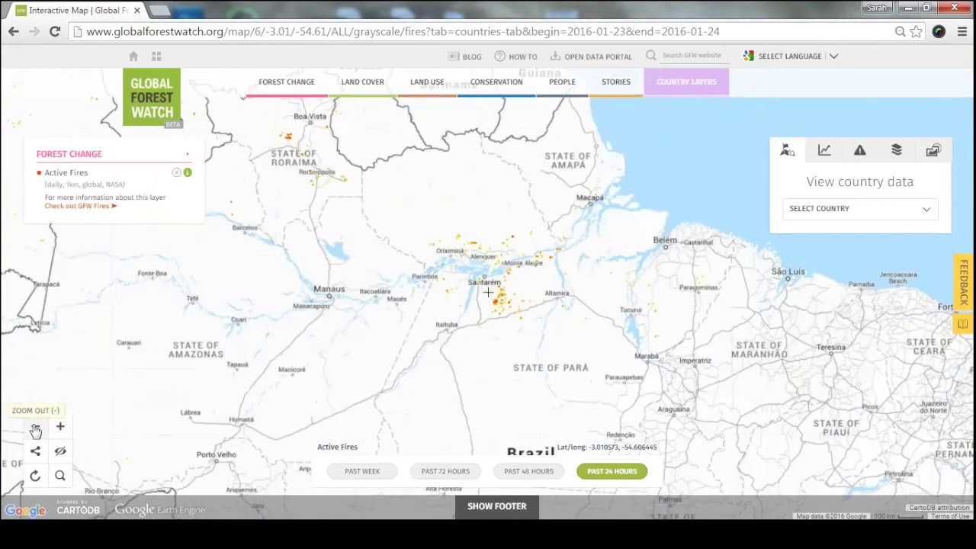
{"action": "left_click", "coordinate": [35, 429]}
{"action": "left_click", "coordinate": [35, 429]}
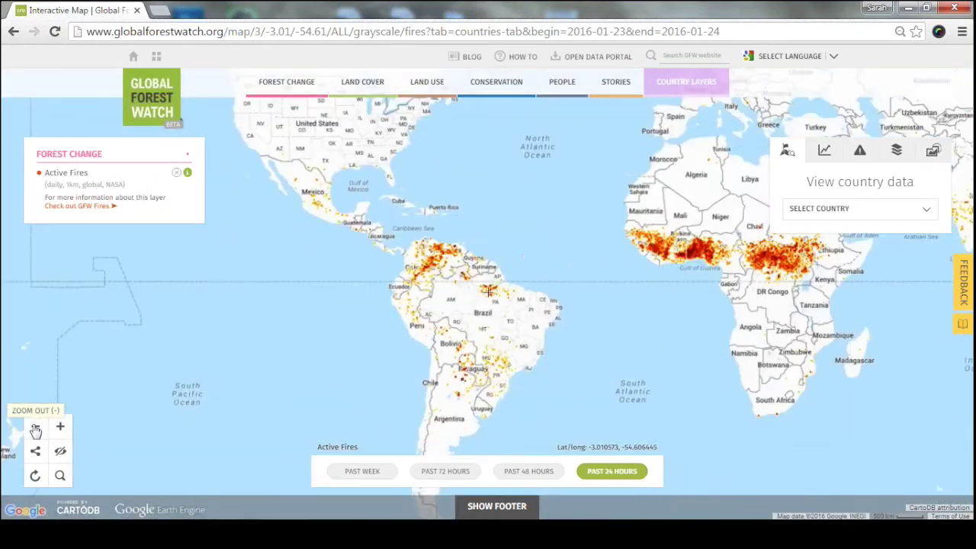
{"action": "left_click_drag", "start_coordinate": [582, 373], "coordinate": [413, 395]}
{"action": "left_click", "coordinate": [520, 472]}
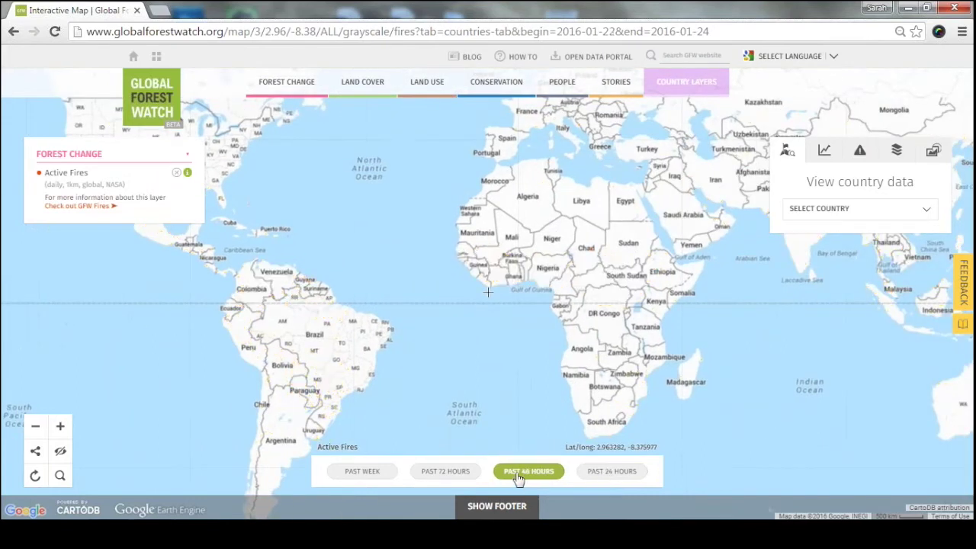
{"action": "left_click", "coordinate": [443, 476]}
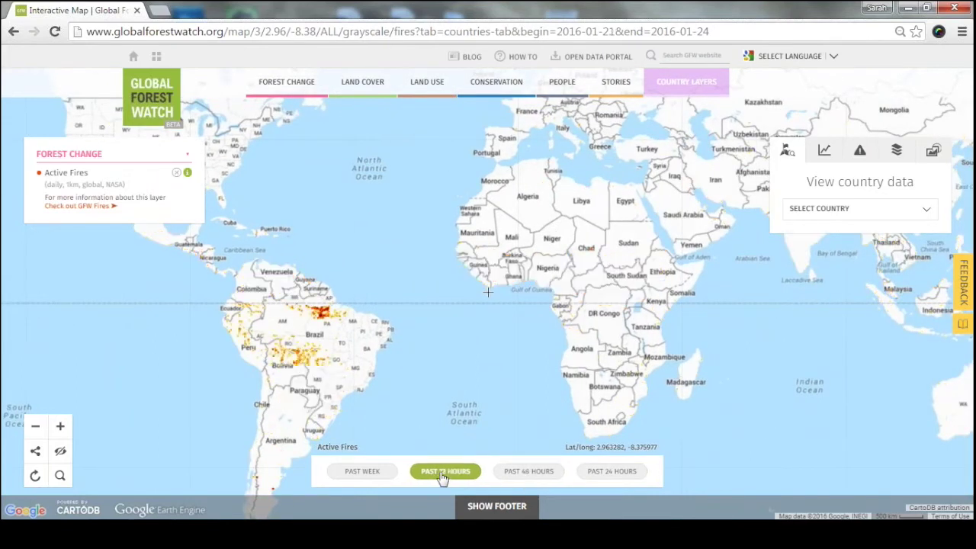
- Display the active fires of the past week and view them across Africa and South Asia
{"action": "left_click", "coordinate": [370, 475]}
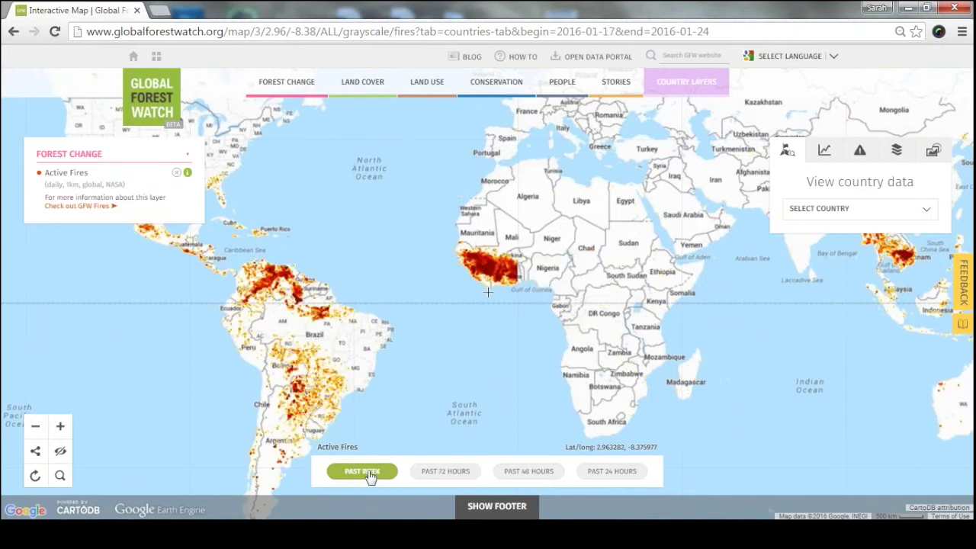
{"action": "left_click_drag", "start_coordinate": [794, 294], "coordinate": [707, 323]}
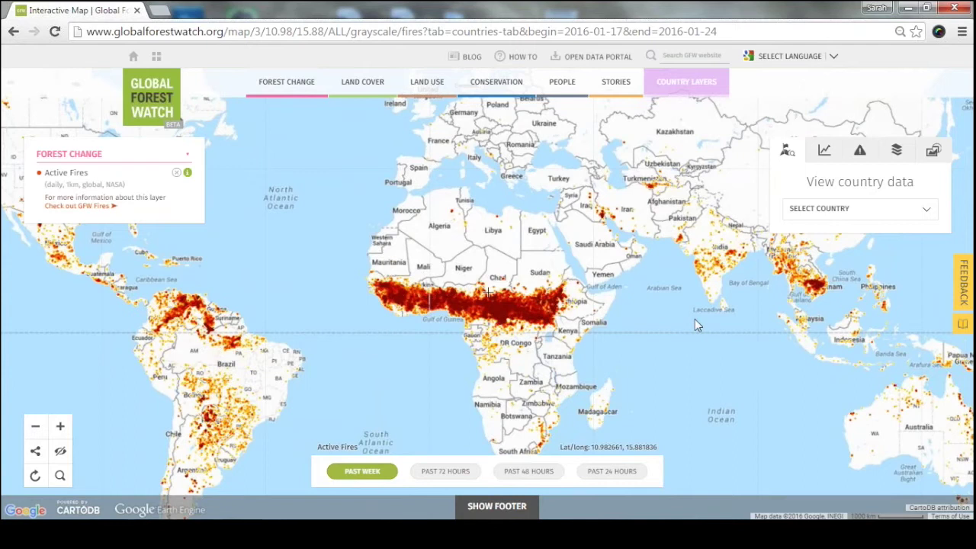
- Replace the active fires with the Tree cover loss layer, and examine the block of loss east of Tamshiyacu, near Iquitos in Peru
{"action": "mouse_move", "coordinate": [293, 99]}
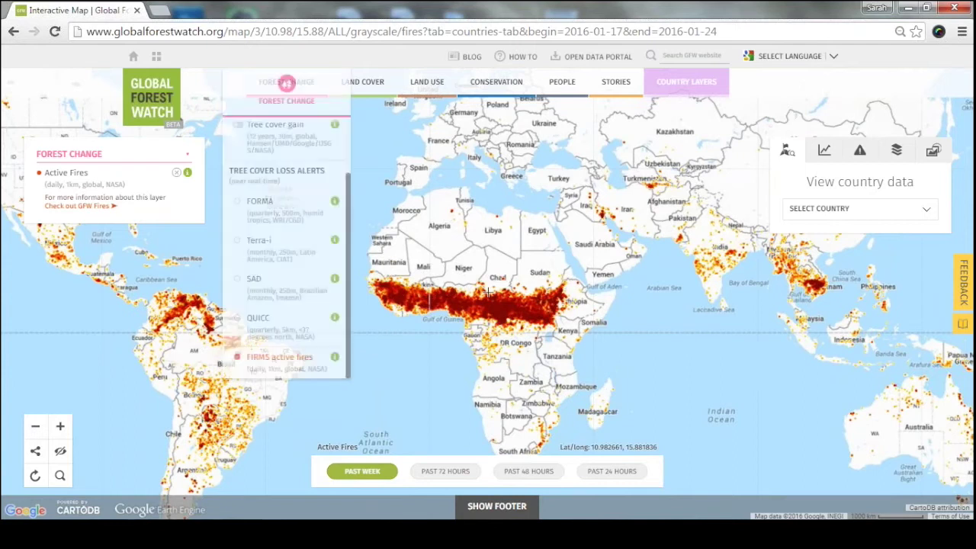
{"action": "left_click", "coordinate": [297, 151]}
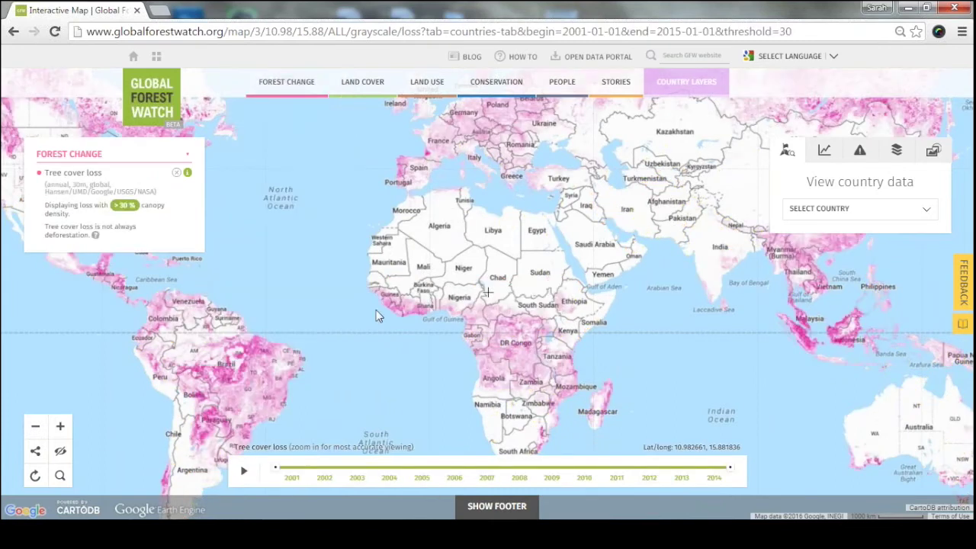
{"action": "left_click_drag", "start_coordinate": [376, 309], "coordinate": [589, 256]}
{"action": "scroll", "coordinate": [372, 303], "scroll_direction": "up", "scroll_amount": 2}
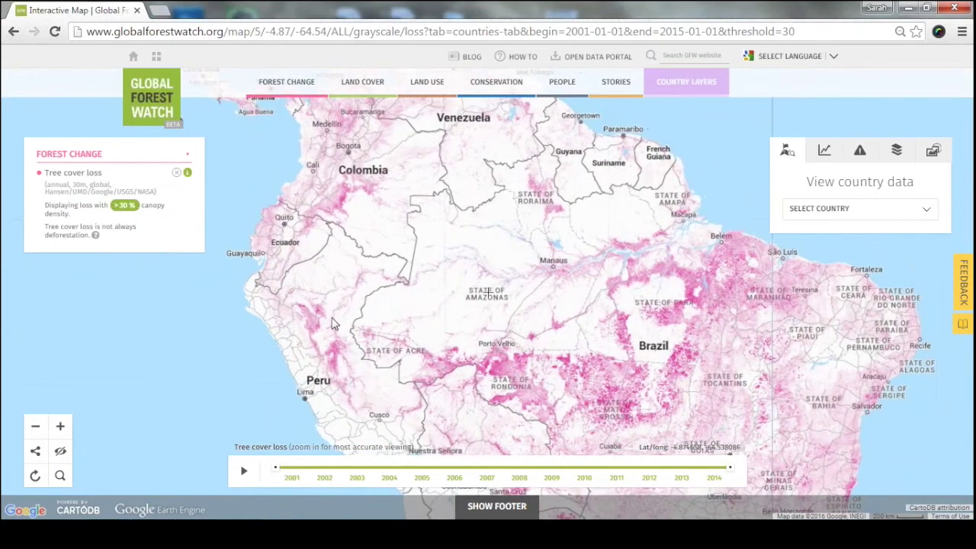
{"action": "scroll", "coordinate": [333, 307], "scroll_direction": "up", "scroll_amount": 1}
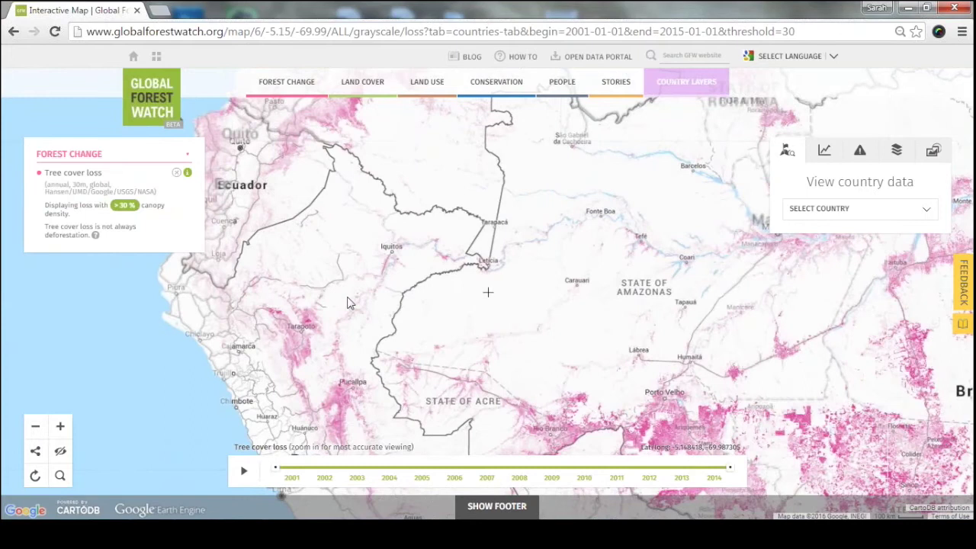
{"action": "scroll", "coordinate": [406, 260], "scroll_direction": "up", "scroll_amount": 1}
{"action": "scroll", "coordinate": [406, 260], "scroll_direction": "up", "scroll_amount": 2}
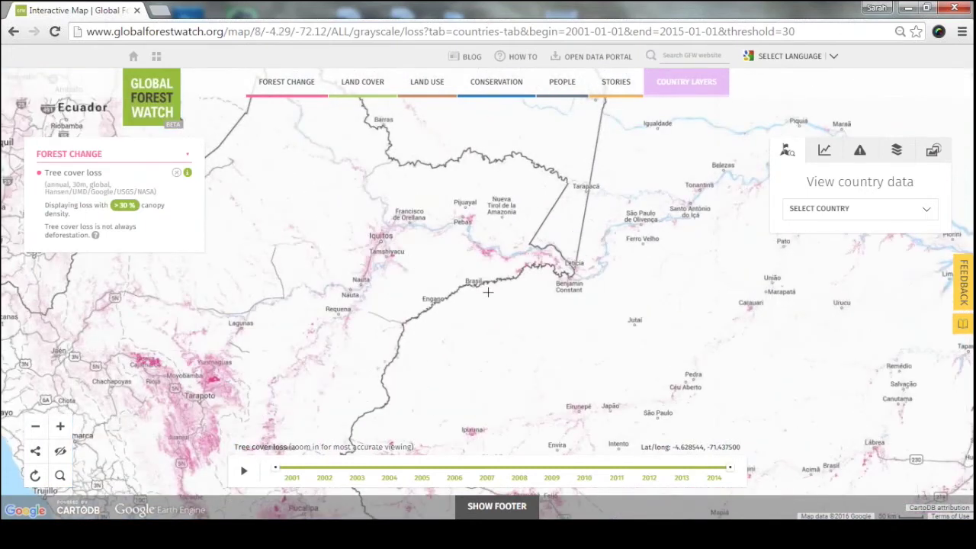
{"action": "left_click_drag", "start_coordinate": [376, 296], "coordinate": [419, 299]}
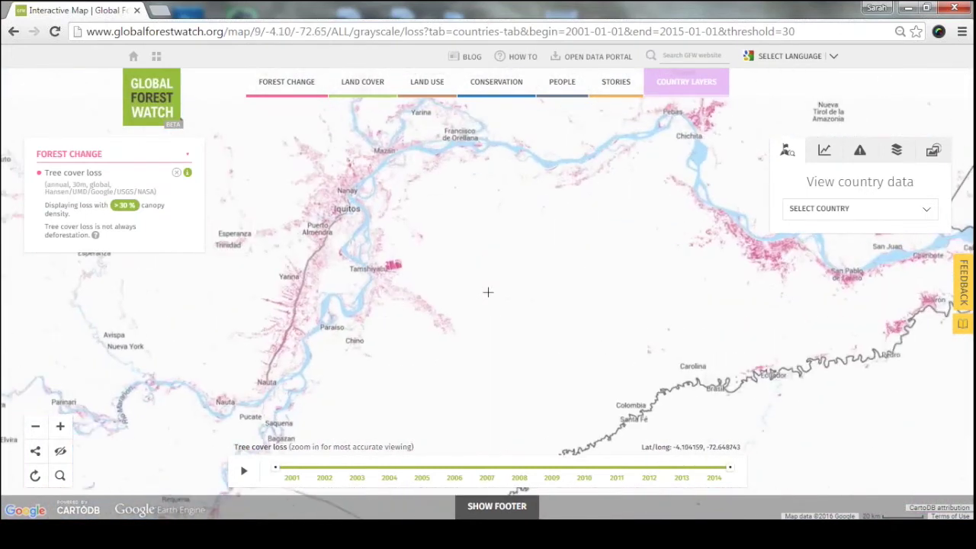
{"action": "scroll", "coordinate": [411, 274], "scroll_direction": "up", "scroll_amount": 1}
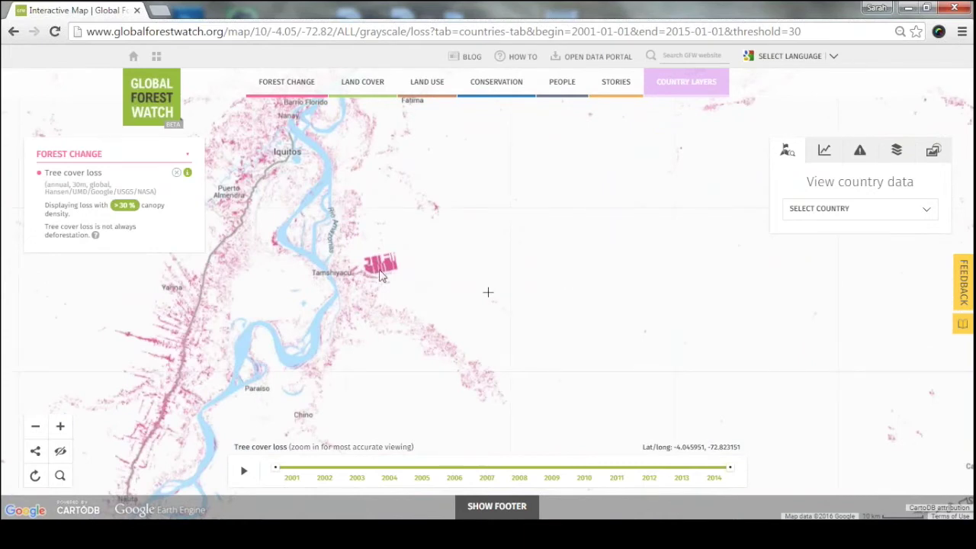
{"action": "scroll", "coordinate": [383, 274], "scroll_direction": "up", "scroll_amount": 1}
{"action": "scroll", "coordinate": [503, 255], "scroll_direction": "up", "scroll_amount": 1}
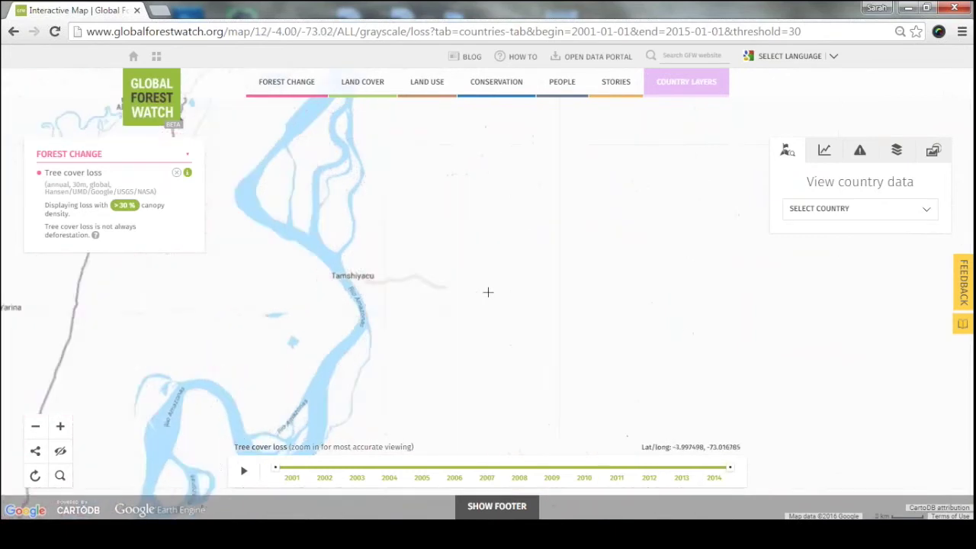
{"action": "left_click_drag", "start_coordinate": [534, 261], "coordinate": [593, 314]}
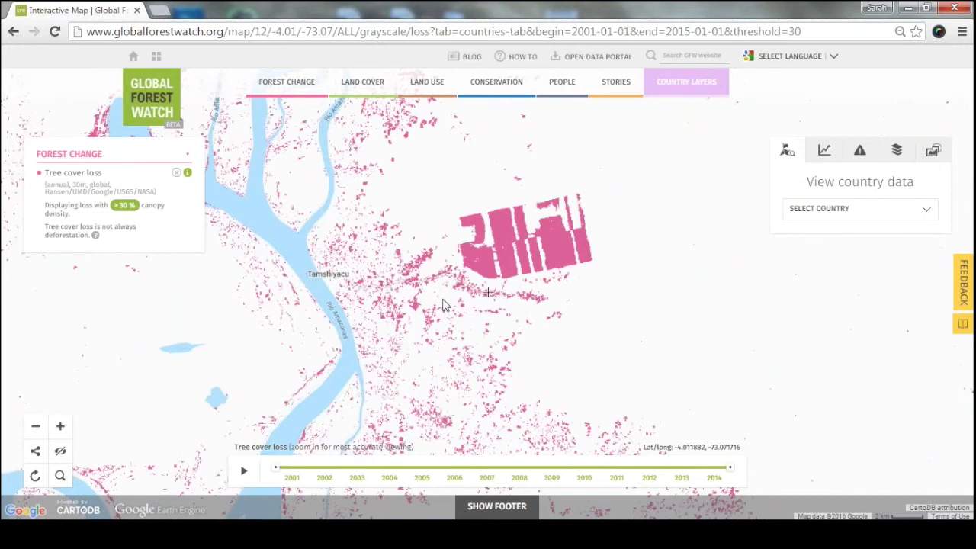
- Overlay Intact Forest Landscapes to compare it with the tree cover loss east of Tamshiyacu, and turn the overlay off again
{"action": "mouse_move", "coordinate": [377, 103]}
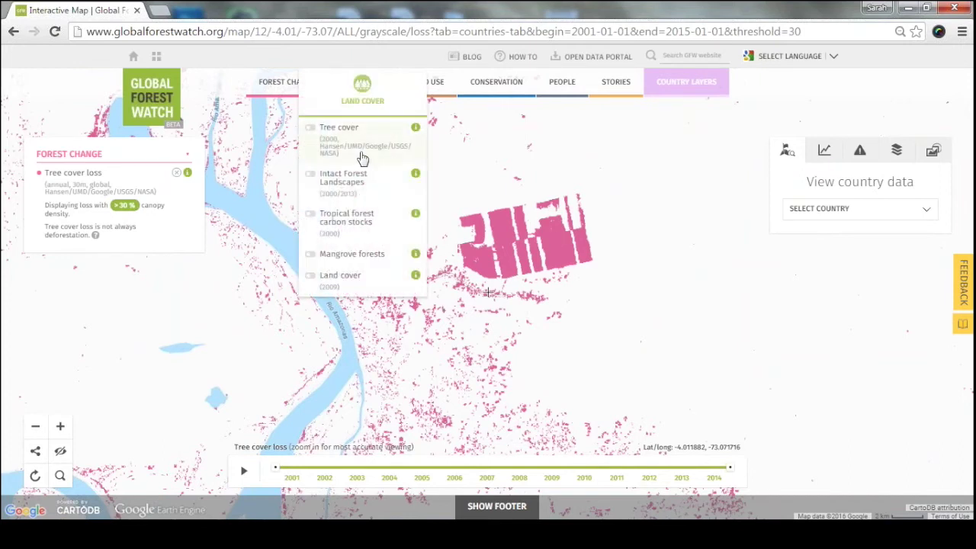
{"action": "left_click", "coordinate": [347, 187]}
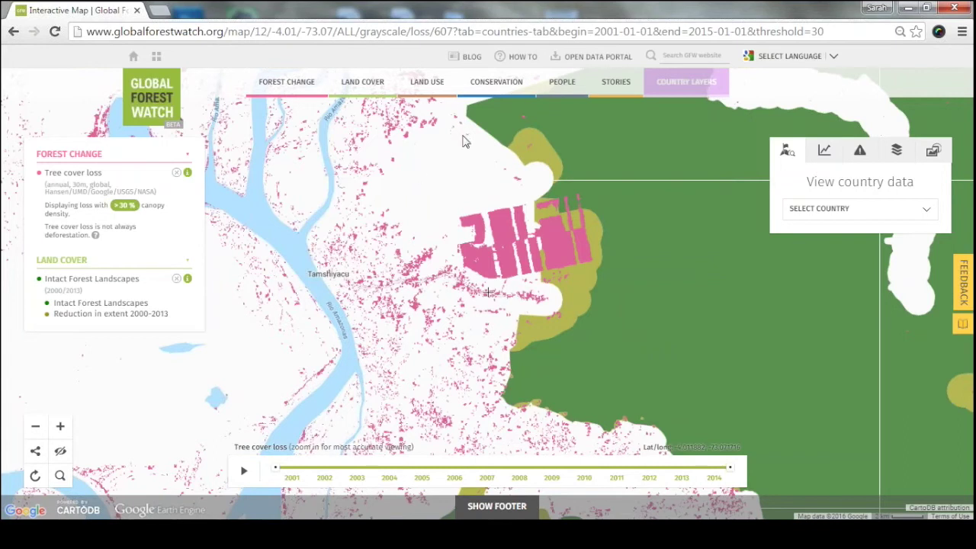
{"action": "mouse_move", "coordinate": [359, 86]}
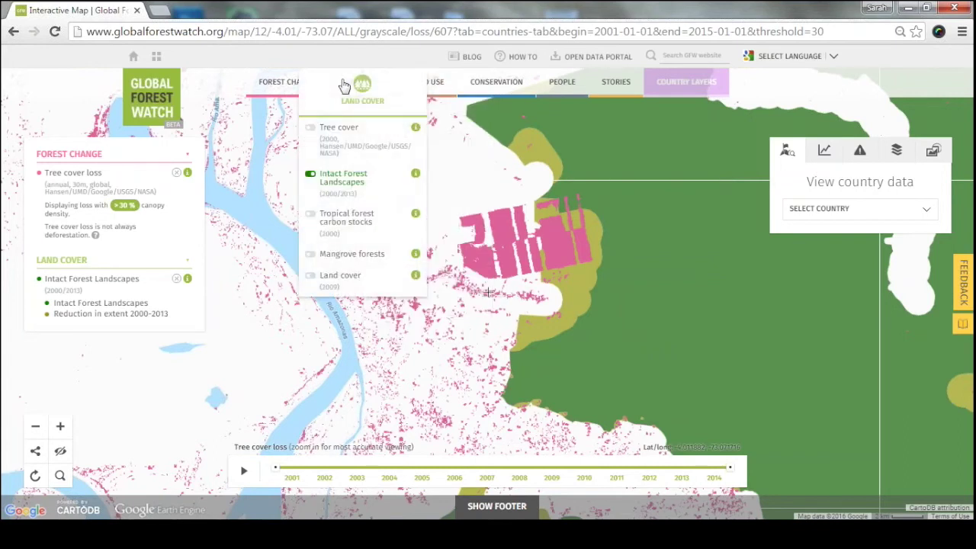
{"action": "left_click", "coordinate": [335, 176]}
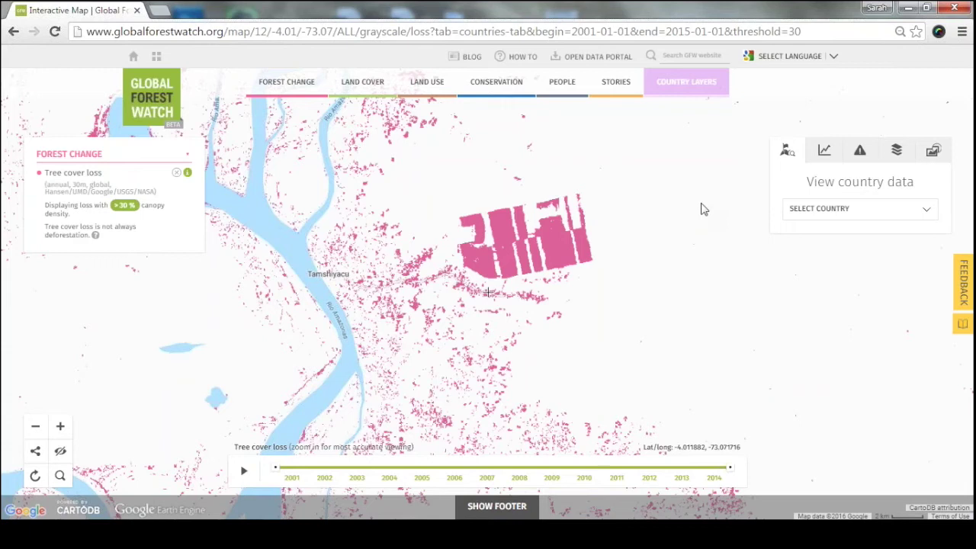
- Examine the tree cover loss across the Amazon region, and compare it with the Americas, Europe and Africa
{"action": "left_click", "coordinate": [35, 432]}
{"action": "left_click", "coordinate": [34, 432]}
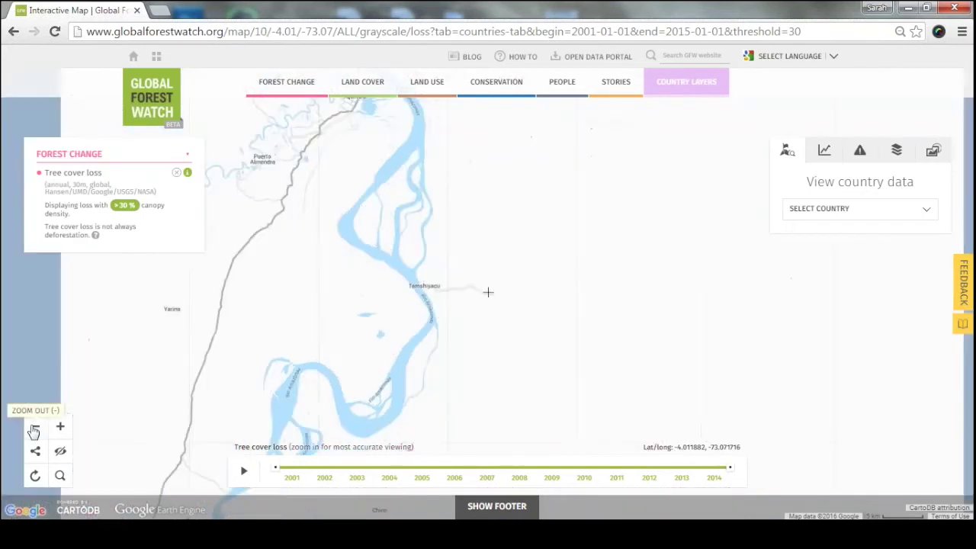
{"action": "left_click", "coordinate": [35, 431]}
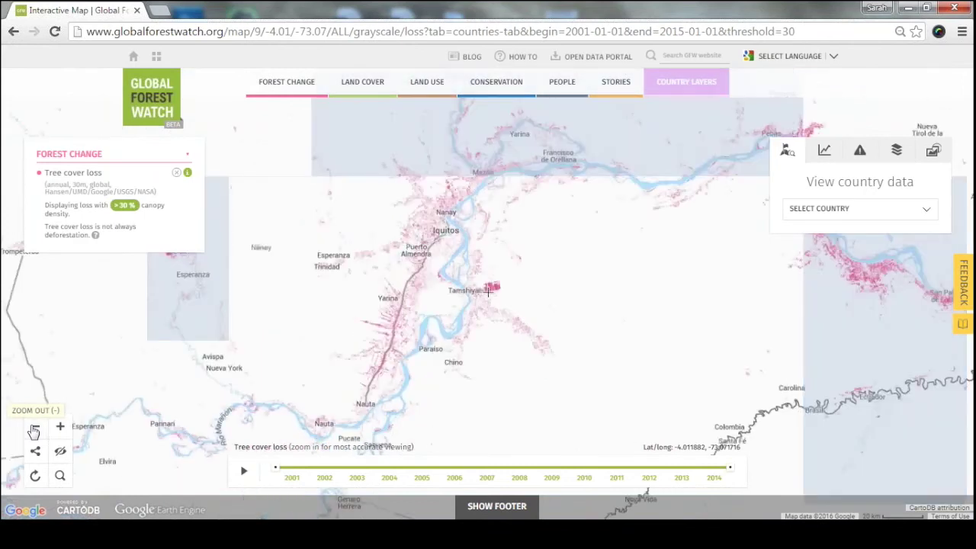
{"action": "left_click", "coordinate": [34, 431]}
{"action": "left_click", "coordinate": [34, 431]}
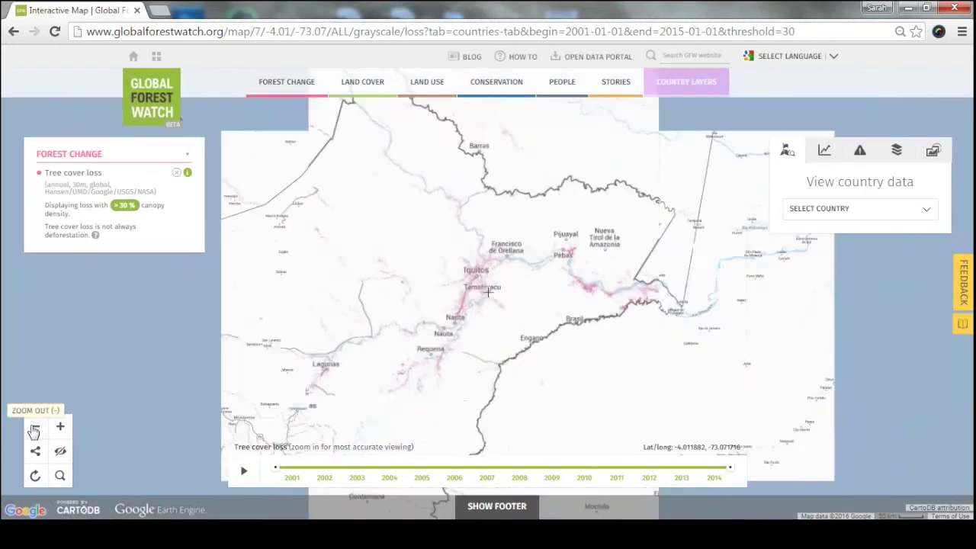
{"action": "left_click", "coordinate": [34, 431]}
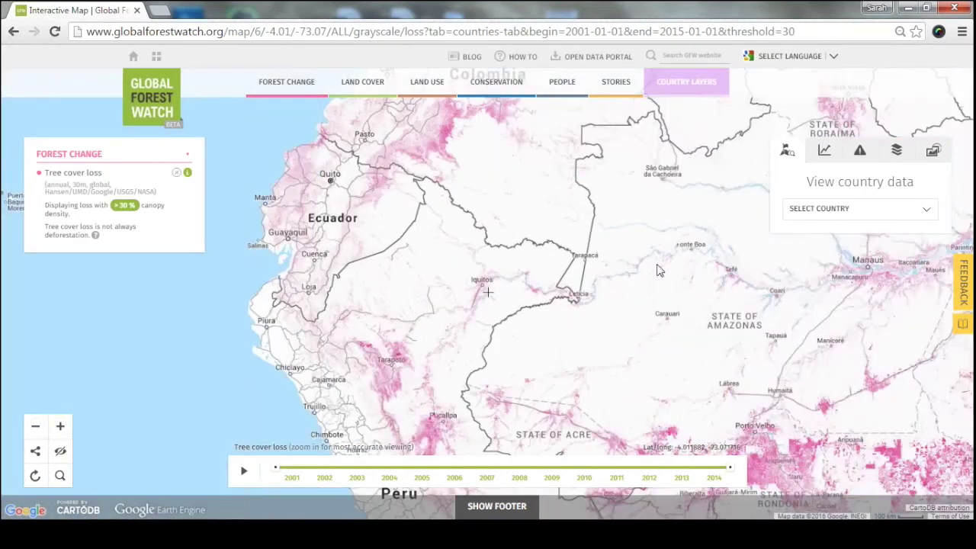
{"action": "left_click_drag", "start_coordinate": [710, 242], "coordinate": [321, 276]}
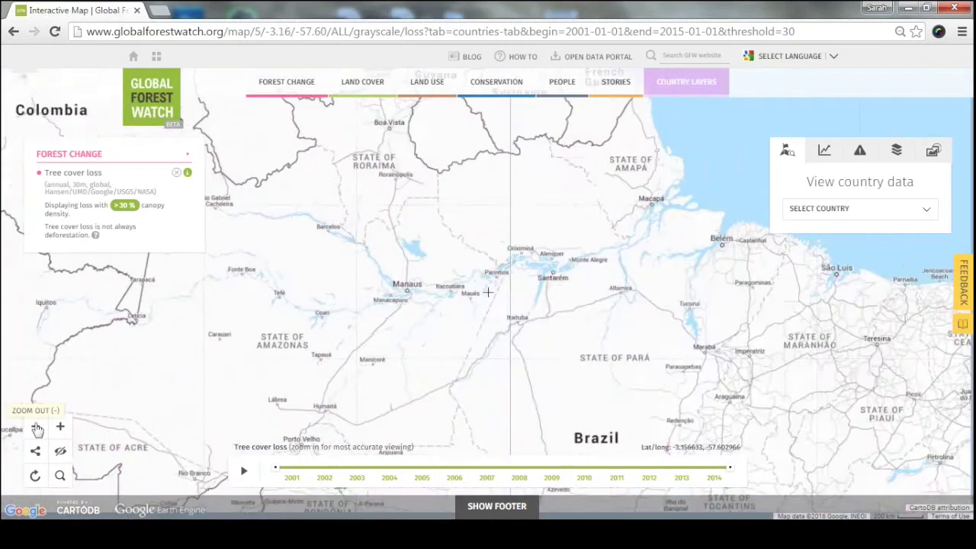
{"action": "scroll", "coordinate": [265, 299], "scroll_direction": "down", "scroll_amount": 1}
{"action": "left_click_drag", "start_coordinate": [266, 299], "coordinate": [410, 264]}
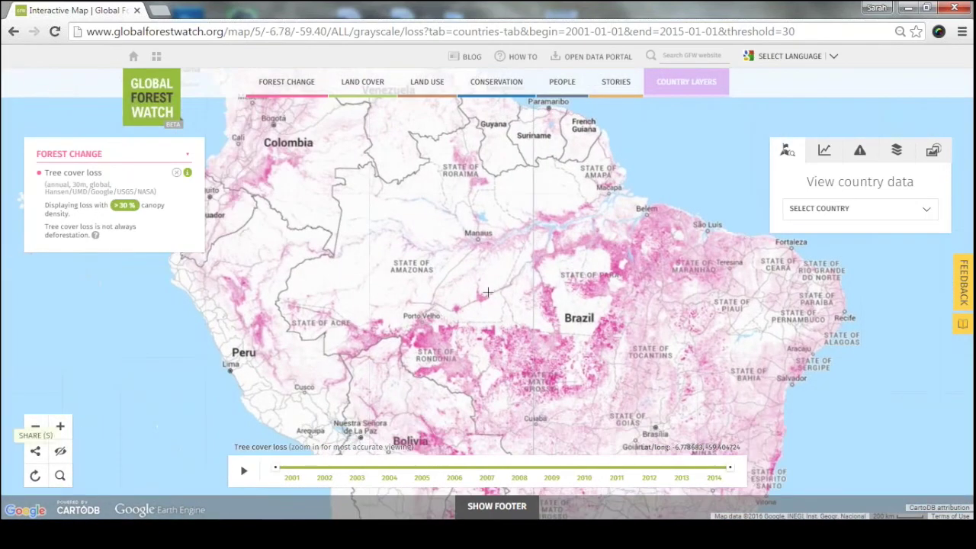
{"action": "left_click", "coordinate": [42, 428]}
{"action": "left_click_drag", "start_coordinate": [581, 170], "coordinate": [440, 306]}
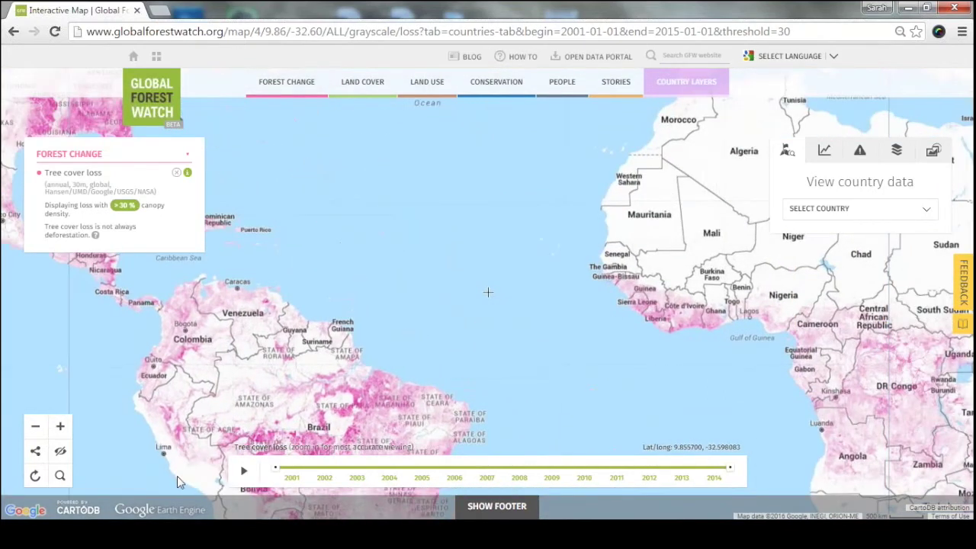
{"action": "left_click", "coordinate": [35, 426]}
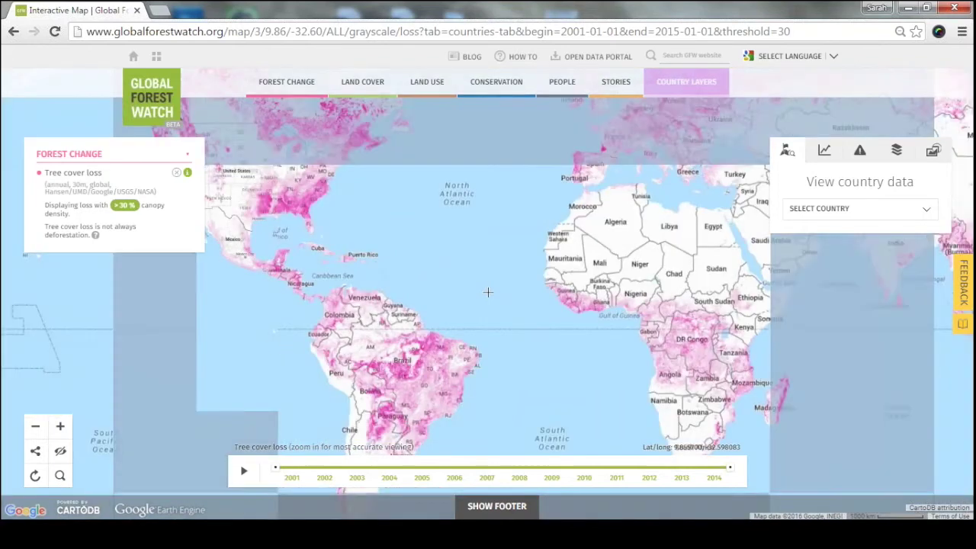
{"action": "left_click_drag", "start_coordinate": [580, 226], "coordinate": [614, 284]}
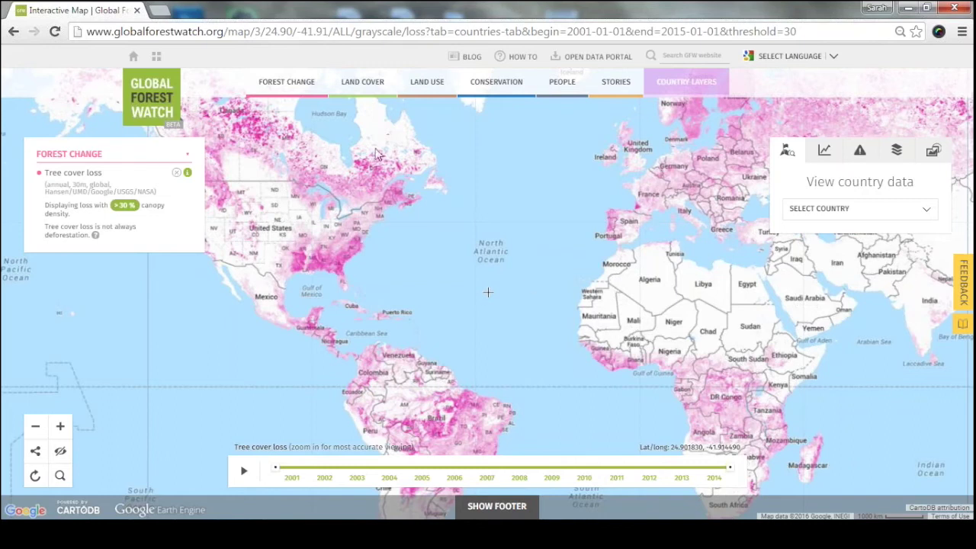
- Read the FORMA alerts layer's description, including its resolution, coverage and update frequency, and close it
{"action": "mouse_move", "coordinate": [289, 83]}
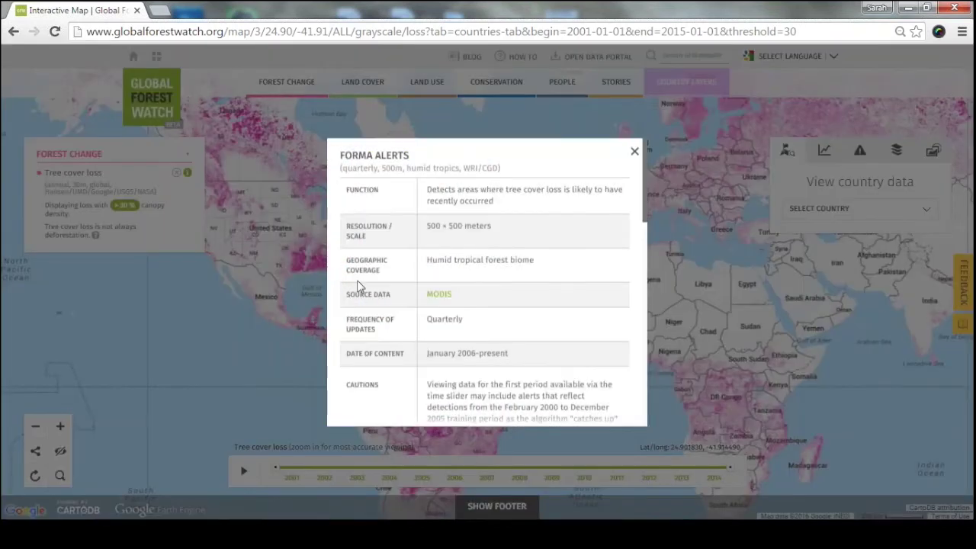
{"action": "left_click", "coordinate": [633, 153]}
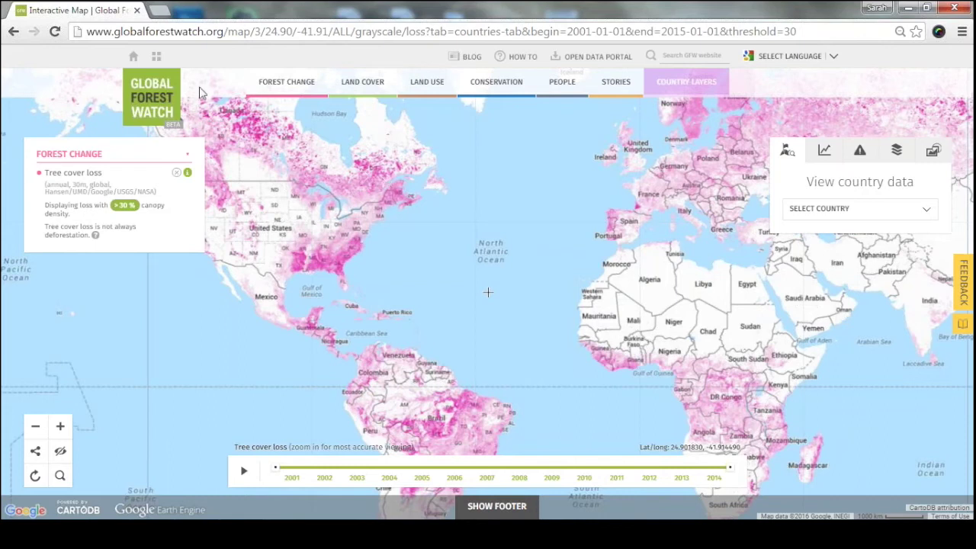
- Go to Country Profiles & Rankings, search the countries for "dem", and open the Democratic Republic of the Congo profile
{"action": "left_click", "coordinate": [156, 56]}
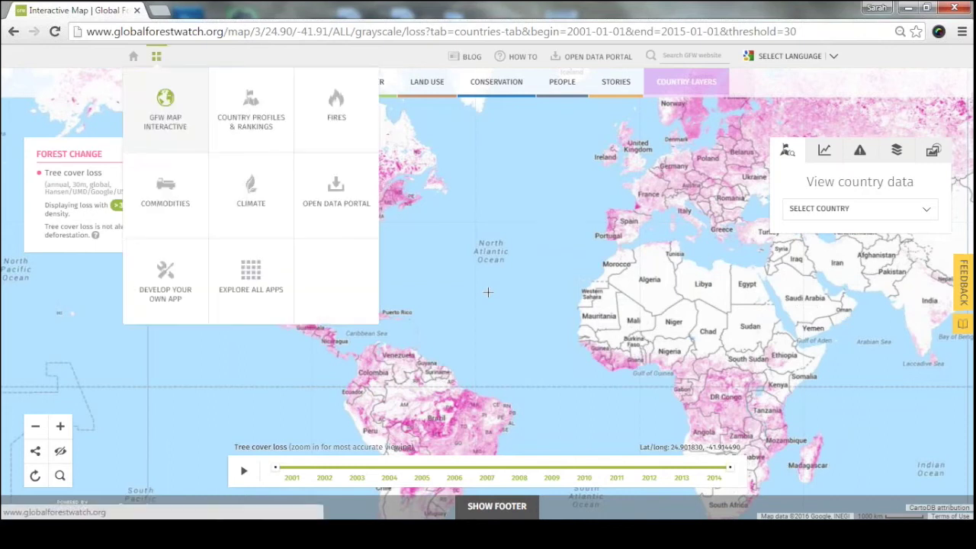
{"action": "left_click", "coordinate": [251, 122]}
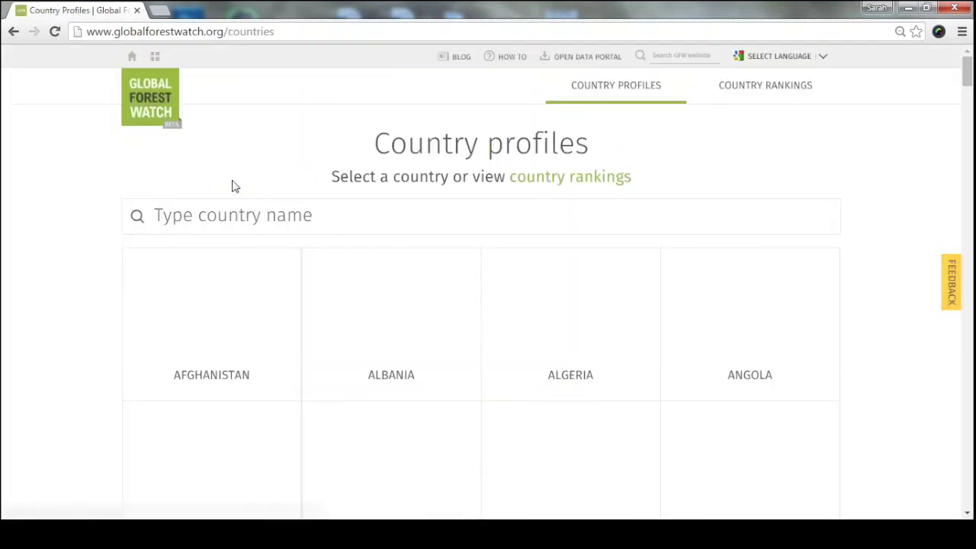
{"action": "left_click", "coordinate": [284, 224]}
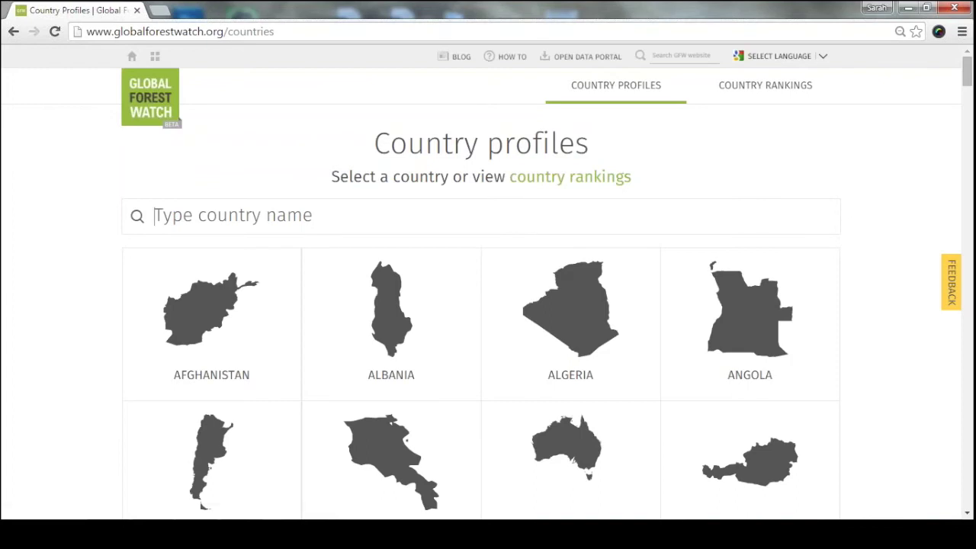
{"action": "scroll", "coordinate": [275, 226], "scroll_direction": "down", "scroll_amount": 6}
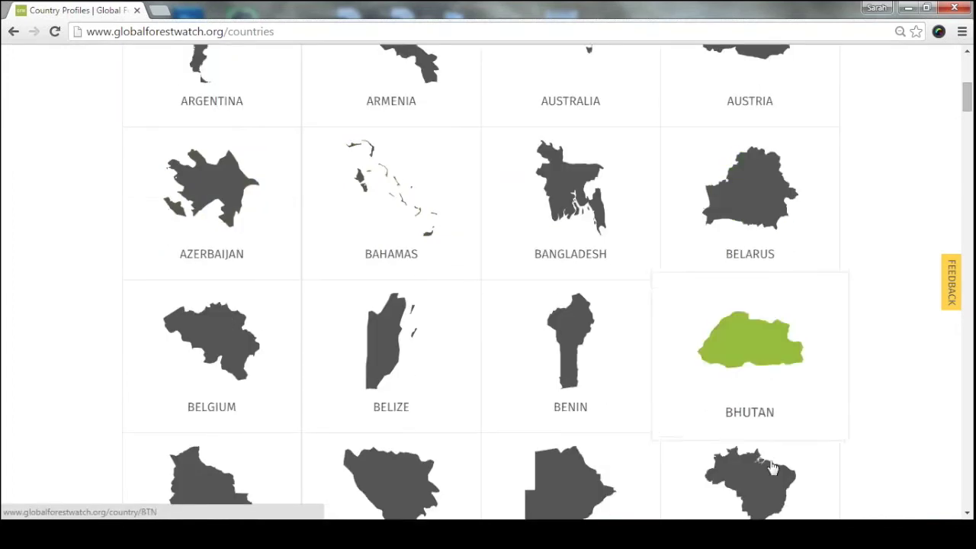
{"action": "scroll", "coordinate": [677, 480], "scroll_direction": "up", "scroll_amount": 5}
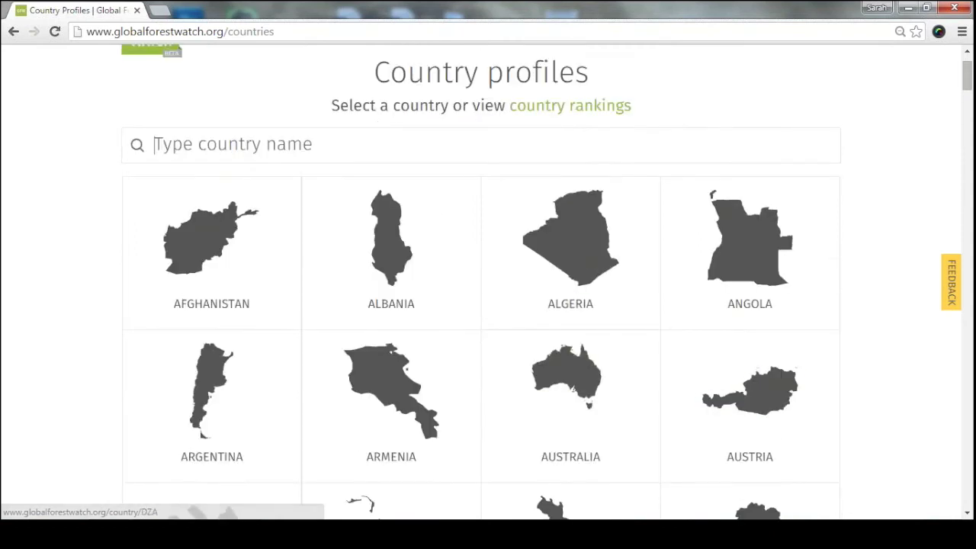
{"action": "type", "text": "dem"}
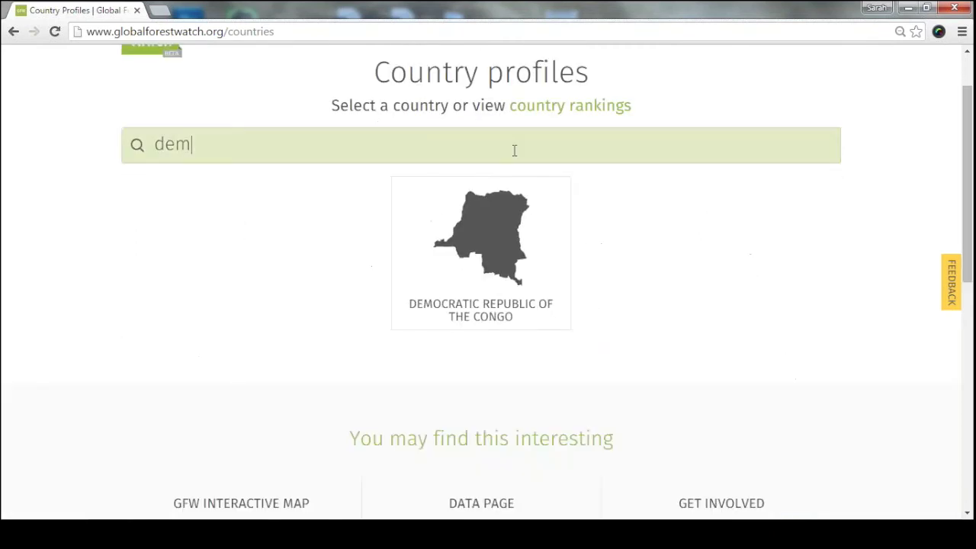
{"action": "left_click", "coordinate": [503, 257]}
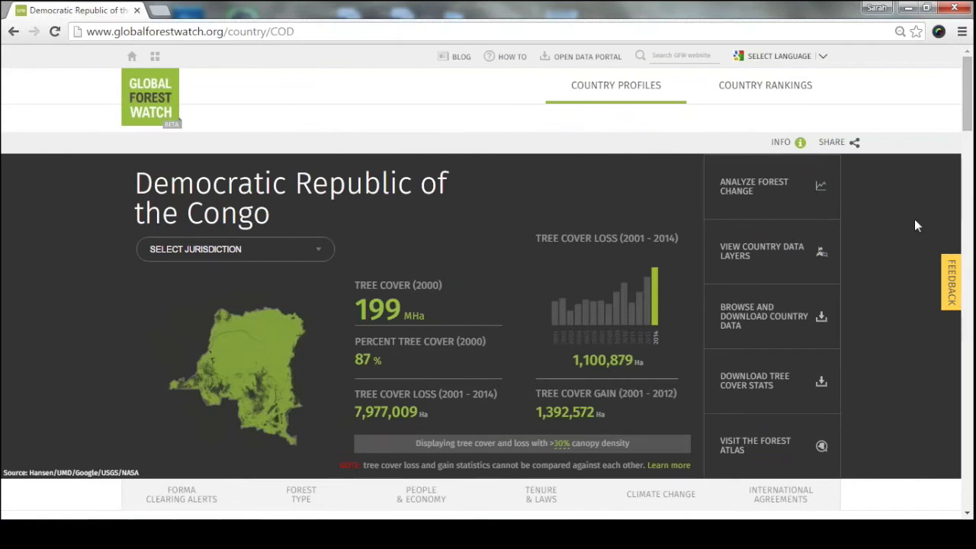
- View the country profile's sharing options and its minimum canopy density setting, closing each without making changes
{"action": "scroll", "coordinate": [914, 219], "scroll_direction": "down", "scroll_amount": 1}
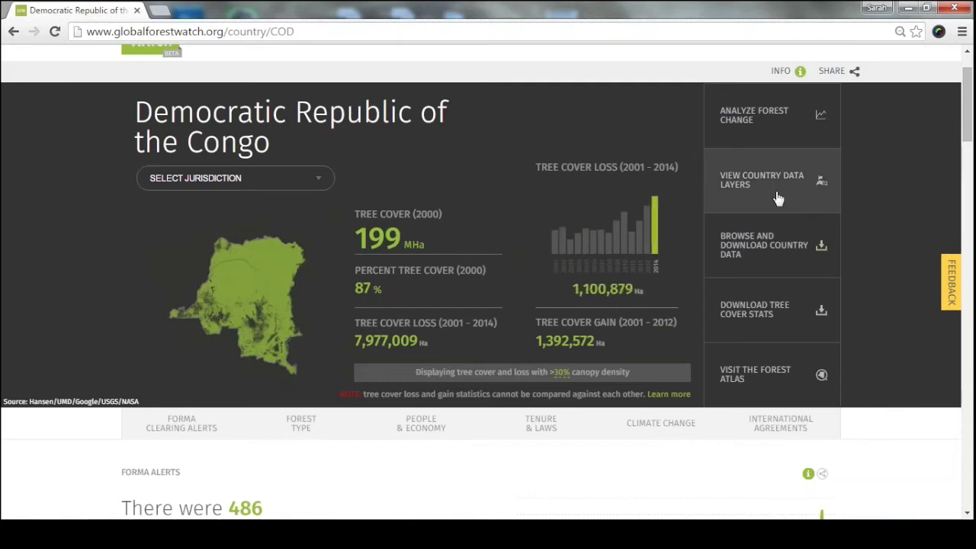
{"action": "left_click", "coordinate": [855, 73]}
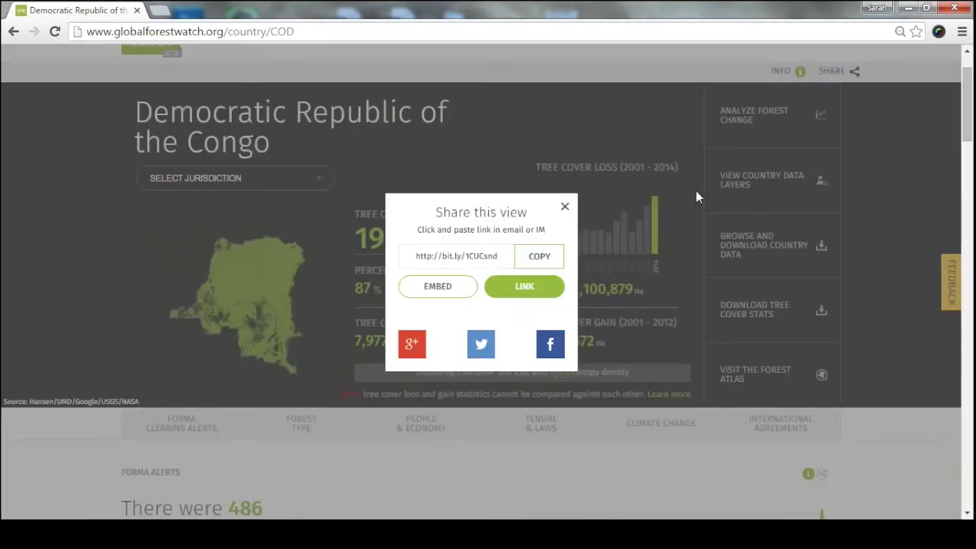
{"action": "left_click", "coordinate": [565, 207]}
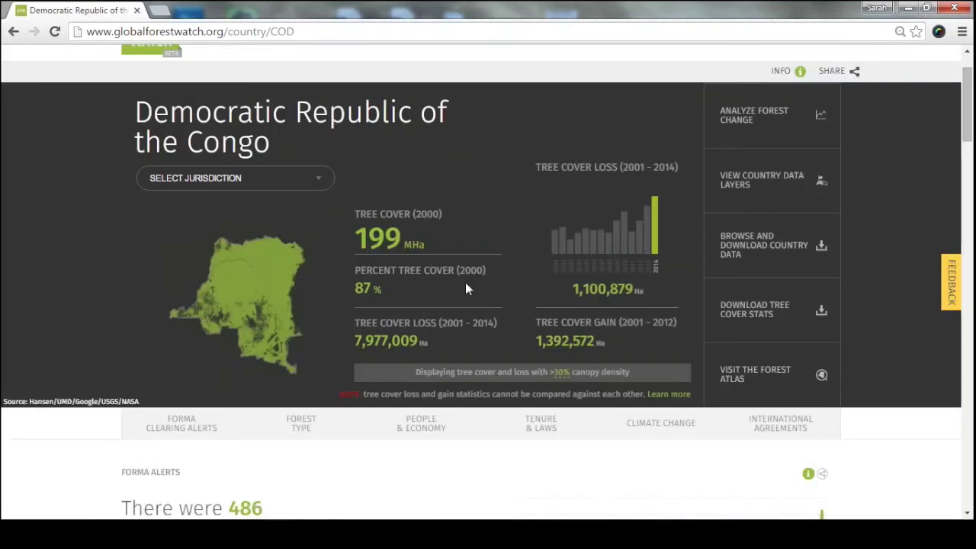
{"action": "left_click", "coordinate": [560, 372]}
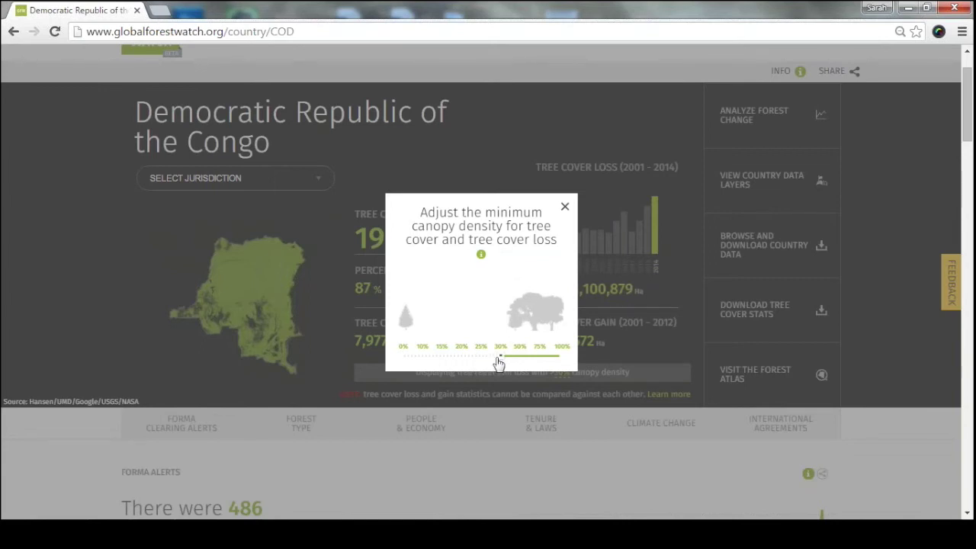
{"action": "left_click", "coordinate": [565, 209]}
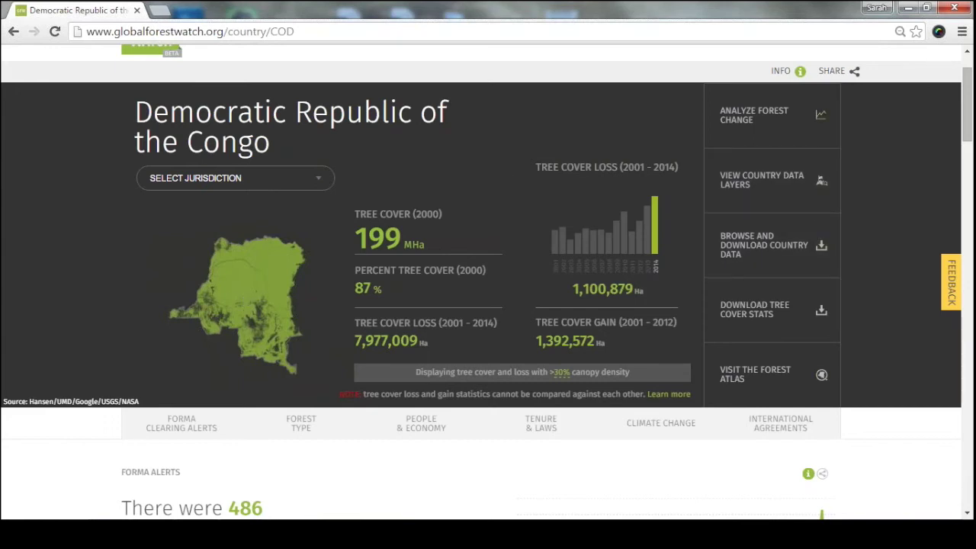
- Examine the profile's statistics on FORMA alerts, forest types, economy, employment, tenure, carbon and emissions, plus its conventions and external links
{"action": "scroll", "coordinate": [898, 263], "scroll_direction": "down", "scroll_amount": 1}
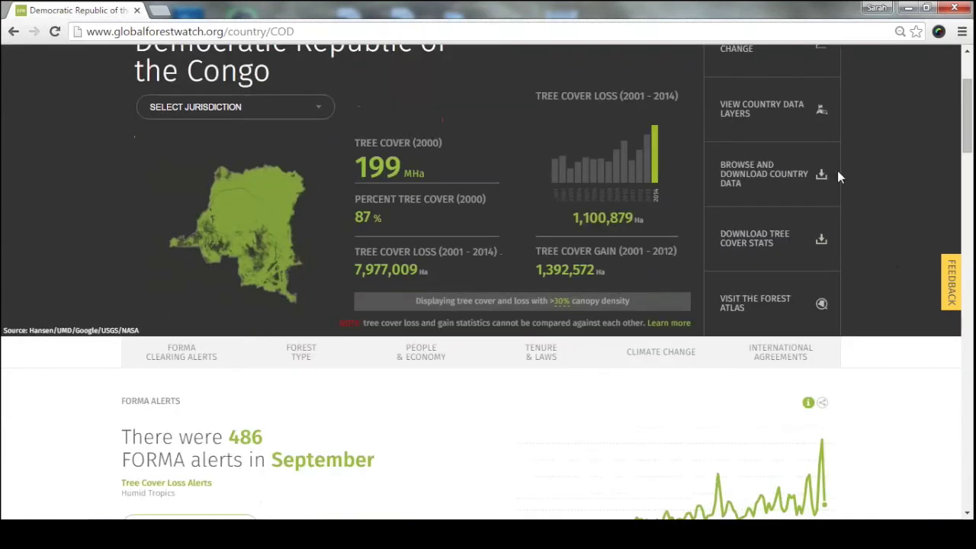
{"action": "scroll", "coordinate": [298, 215], "scroll_direction": "down", "scroll_amount": 2}
{"action": "scroll", "coordinate": [907, 281], "scroll_direction": "down", "scroll_amount": 3}
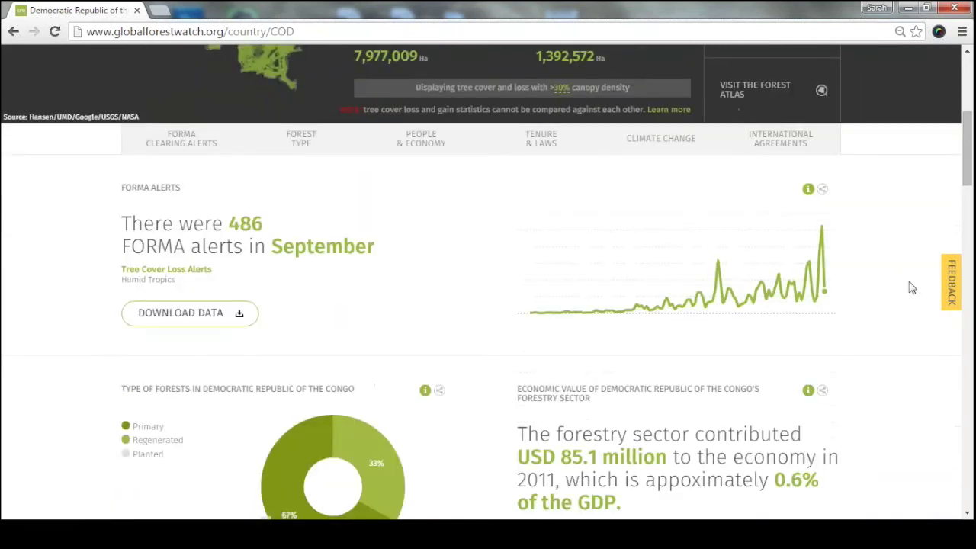
{"action": "scroll", "coordinate": [899, 275], "scroll_direction": "down", "scroll_amount": 2}
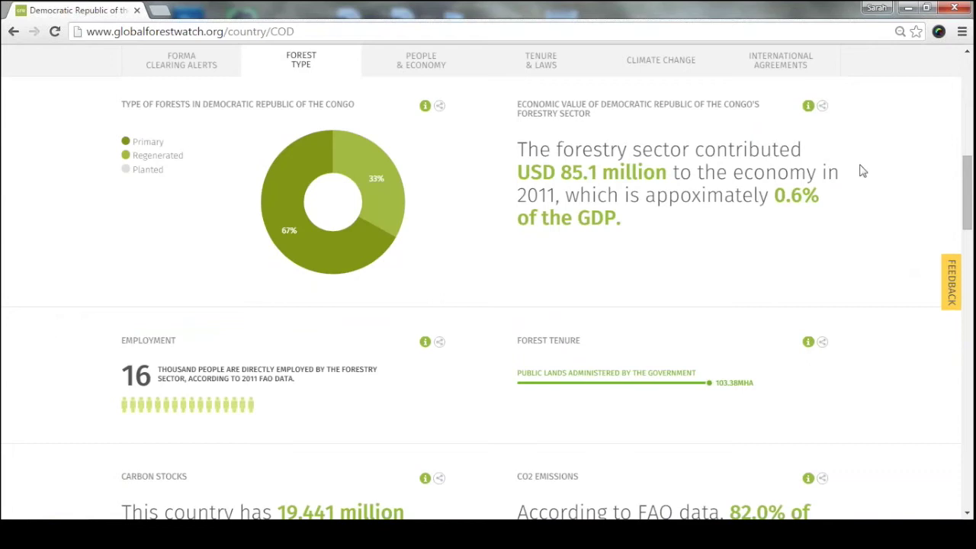
{"action": "scroll", "coordinate": [865, 217], "scroll_direction": "down", "scroll_amount": 1}
{"action": "scroll", "coordinate": [865, 217], "scroll_direction": "down", "scroll_amount": 2}
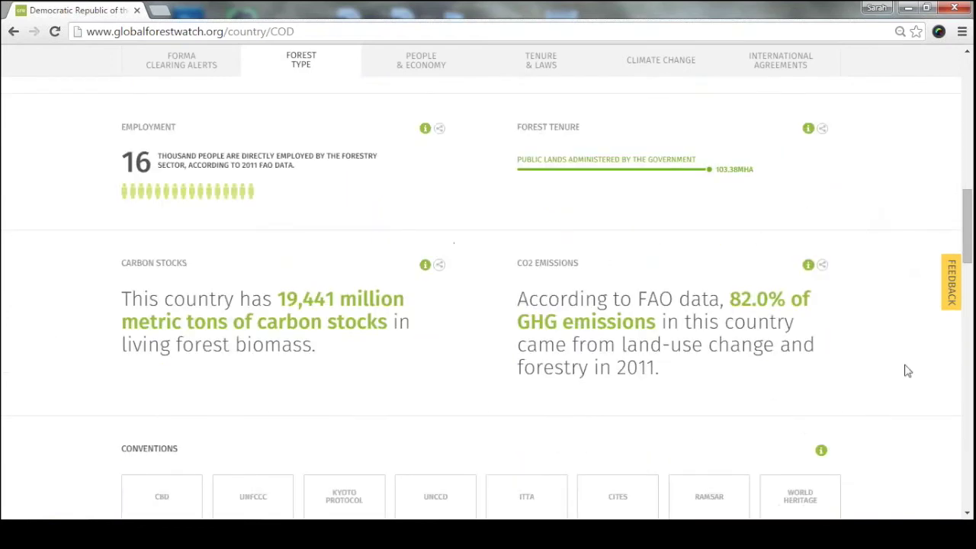
{"action": "scroll", "coordinate": [918, 281], "scroll_direction": "down", "scroll_amount": 1}
{"action": "scroll", "coordinate": [918, 282], "scroll_direction": "down", "scroll_amount": 2}
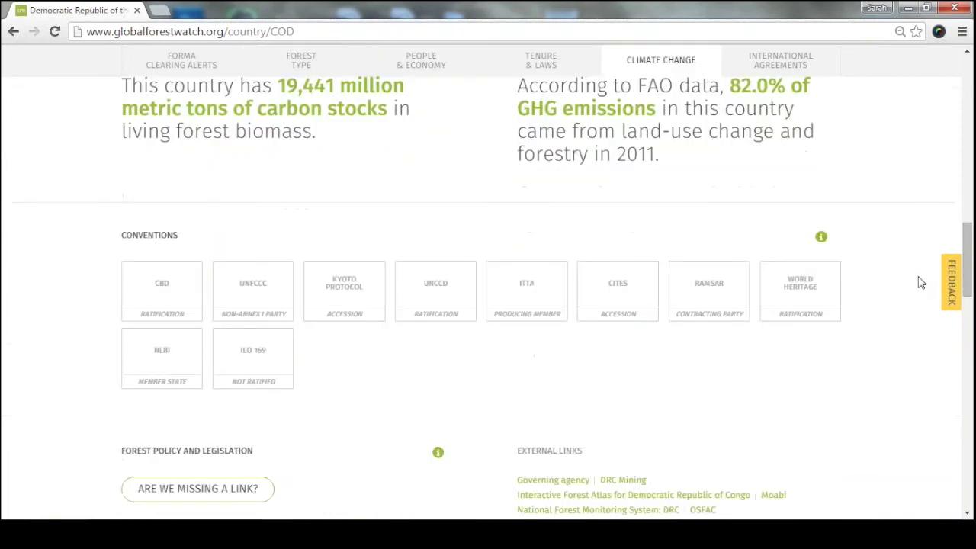
{"action": "scroll", "coordinate": [919, 282], "scroll_direction": "down", "scroll_amount": 1}
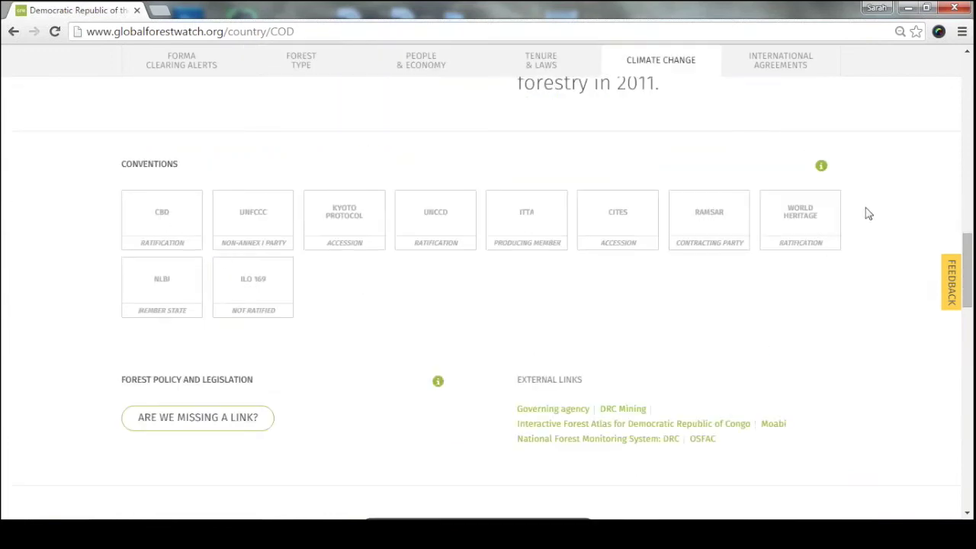
{"action": "scroll", "coordinate": [907, 291], "scroll_direction": "down", "scroll_amount": 1}
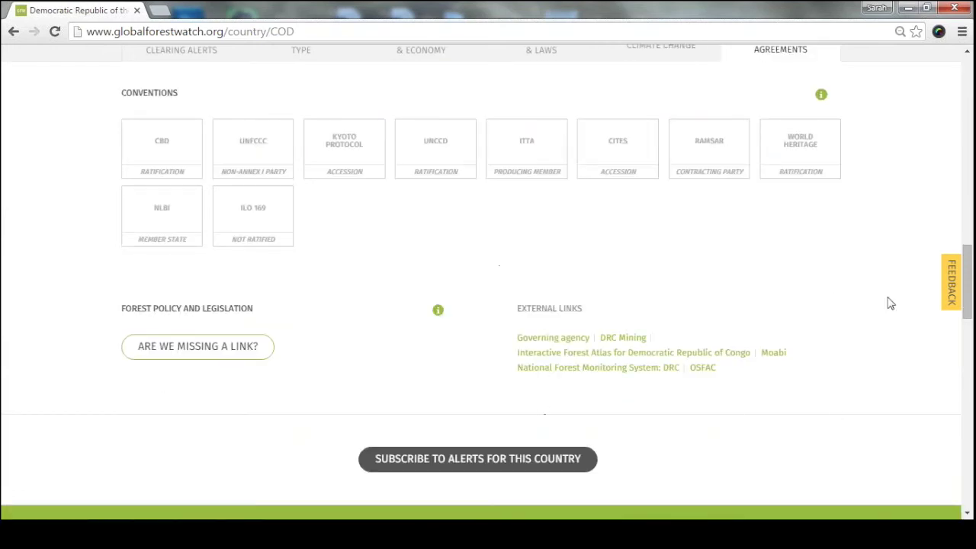
- Narrow the Democratic Republic of the Congo profile to the Équateur jurisdiction and review its yearly tree cover loss and download options
{"action": "scroll", "coordinate": [888, 302], "scroll_direction": "up", "scroll_amount": 15}
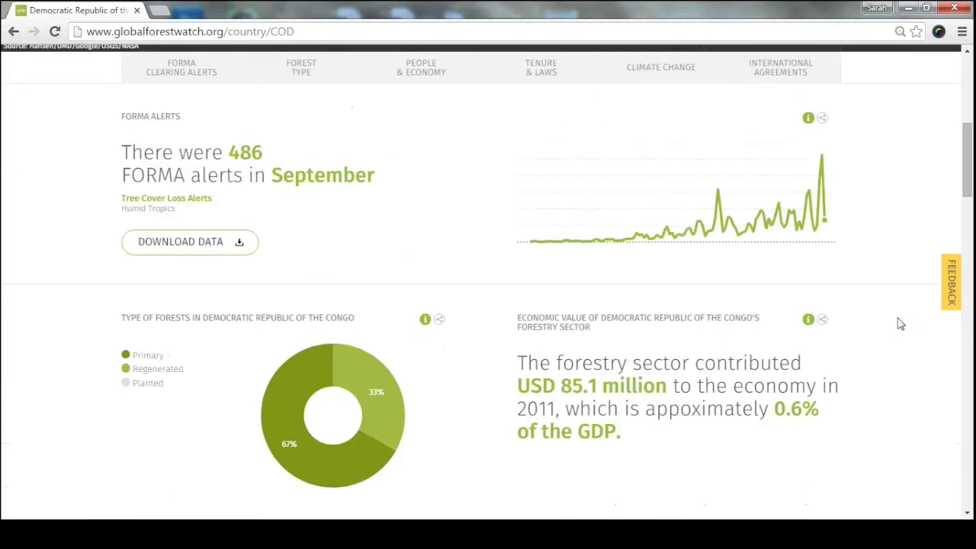
{"action": "scroll", "coordinate": [900, 326], "scroll_direction": "up", "scroll_amount": 4}
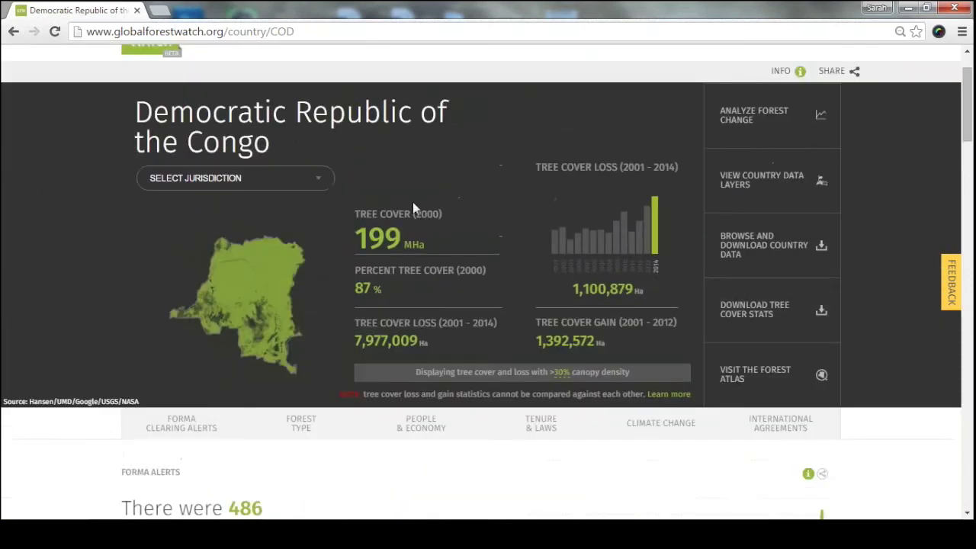
{"action": "left_click", "coordinate": [315, 181]}
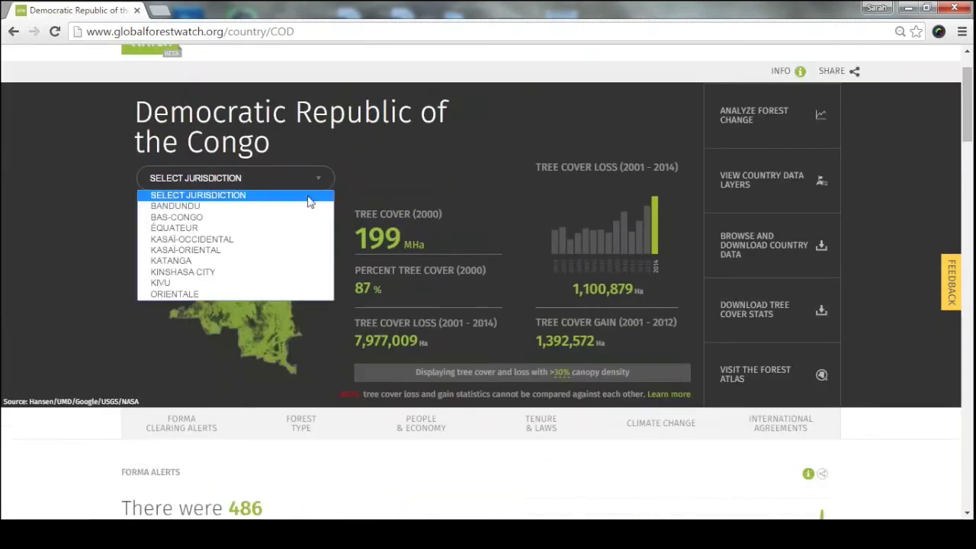
{"action": "left_click", "coordinate": [284, 231]}
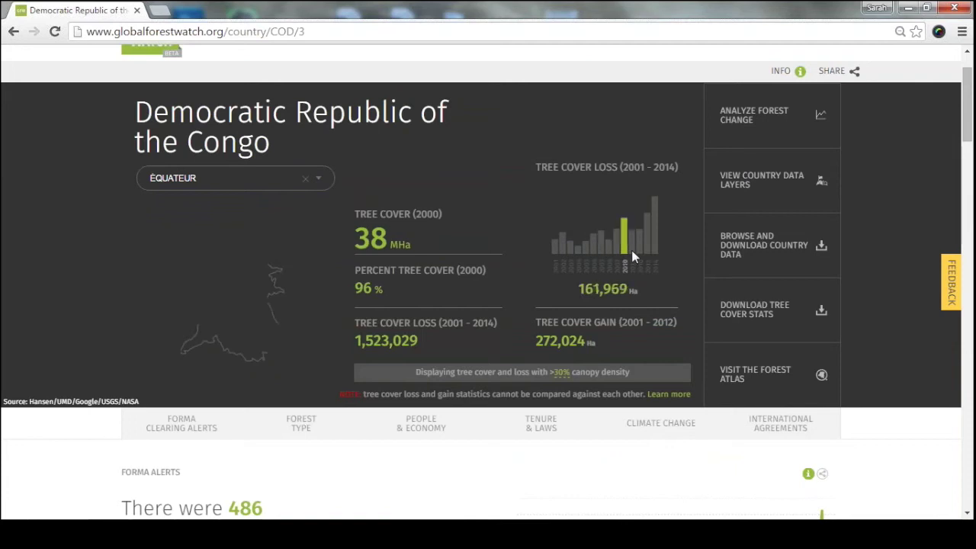
{"action": "scroll", "coordinate": [667, 245], "scroll_direction": "up", "scroll_amount": 1}
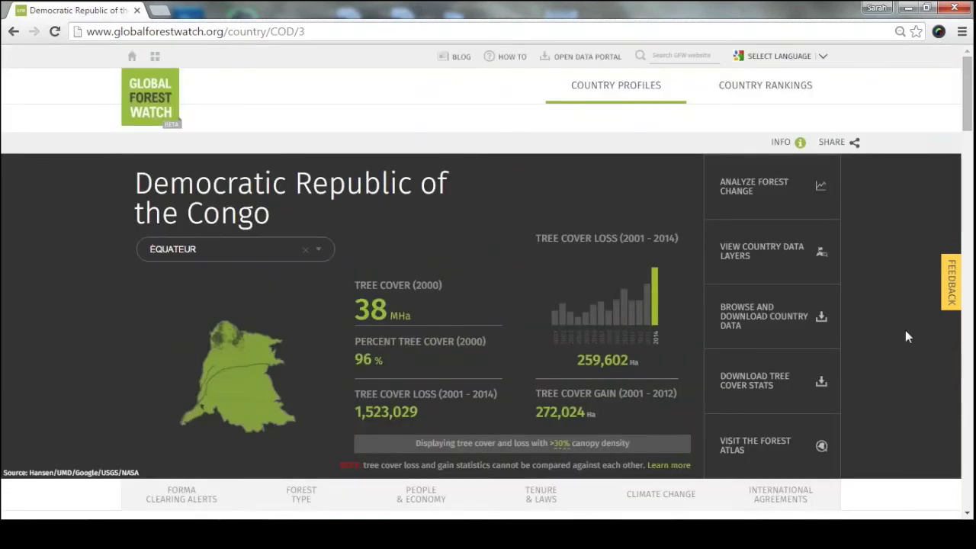
{"action": "scroll", "coordinate": [894, 320], "scroll_direction": "down", "scroll_amount": 1}
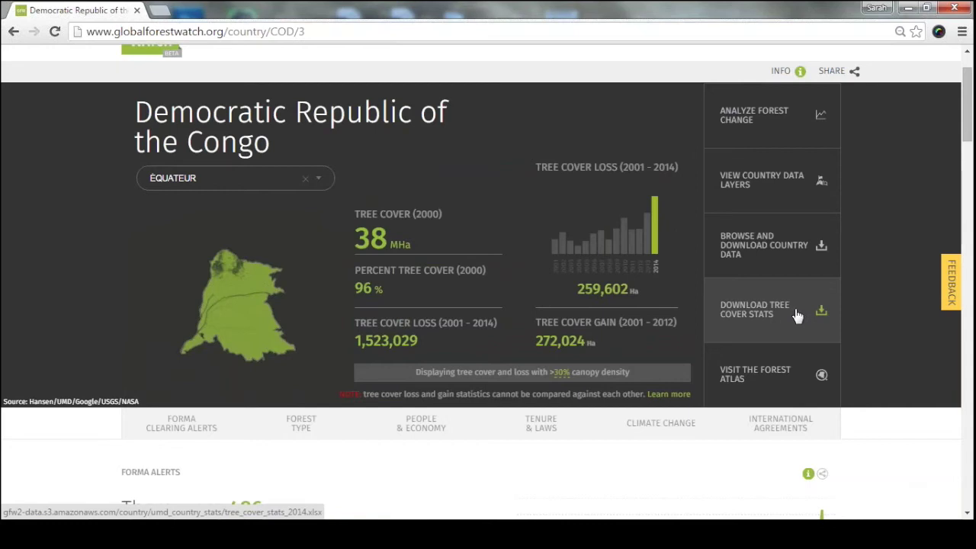
{"action": "scroll", "coordinate": [796, 315], "scroll_direction": "up", "scroll_amount": 1}
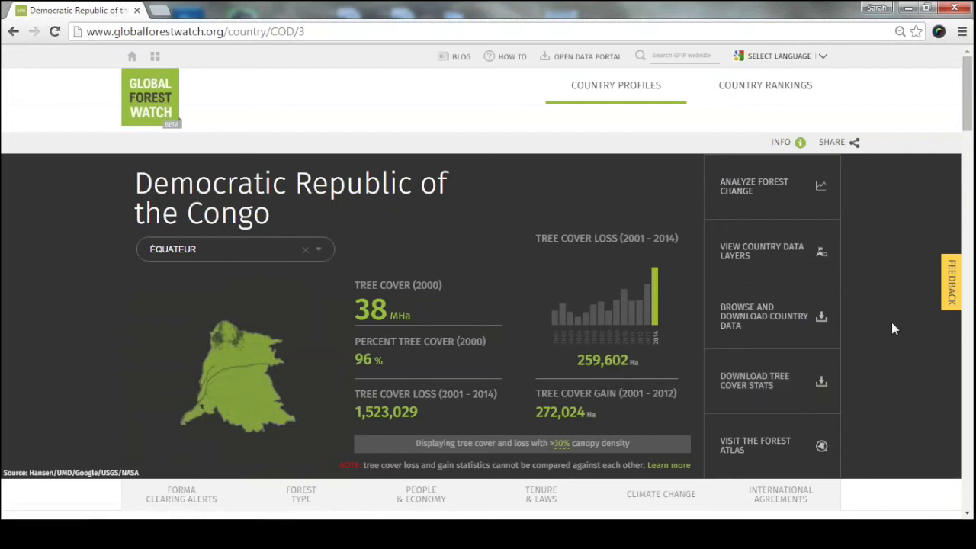
- Open the Country Rankings page and review the 2001-2014 global tree cover loss chart and the countries with greatest loss
{"action": "left_click", "coordinate": [793, 103]}
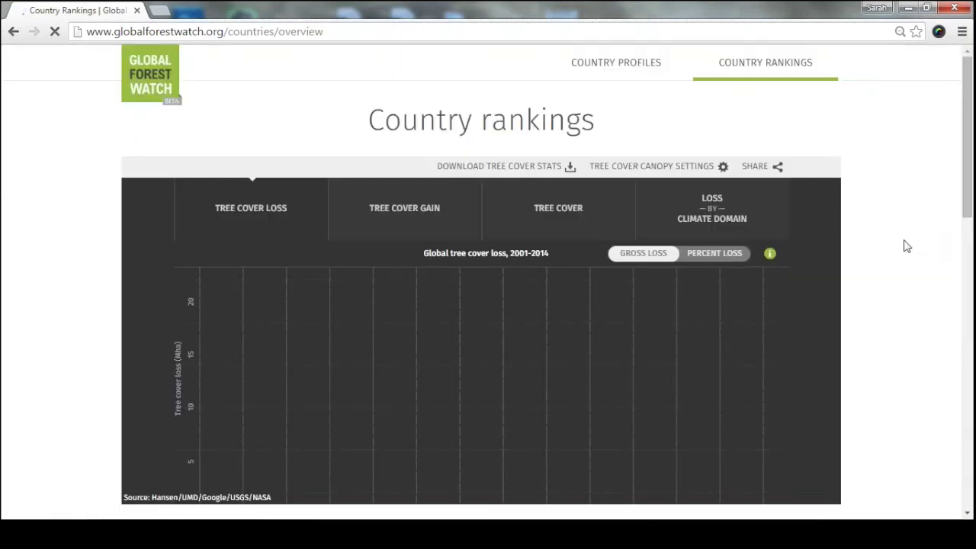
{"action": "scroll", "coordinate": [898, 247], "scroll_direction": "down", "scroll_amount": 1}
{"action": "scroll", "coordinate": [897, 248], "scroll_direction": "down", "scroll_amount": 1}
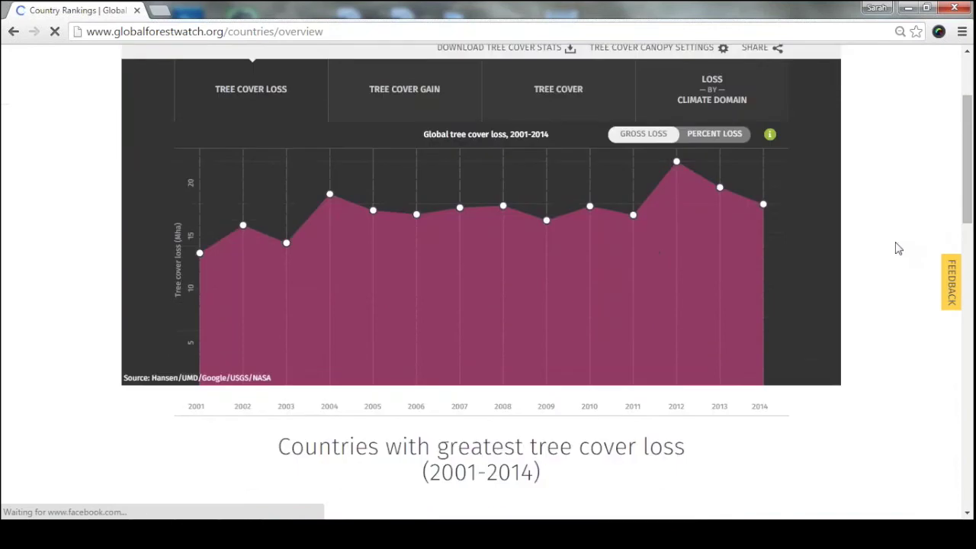
{"action": "scroll", "coordinate": [895, 246], "scroll_direction": "up", "scroll_amount": 1}
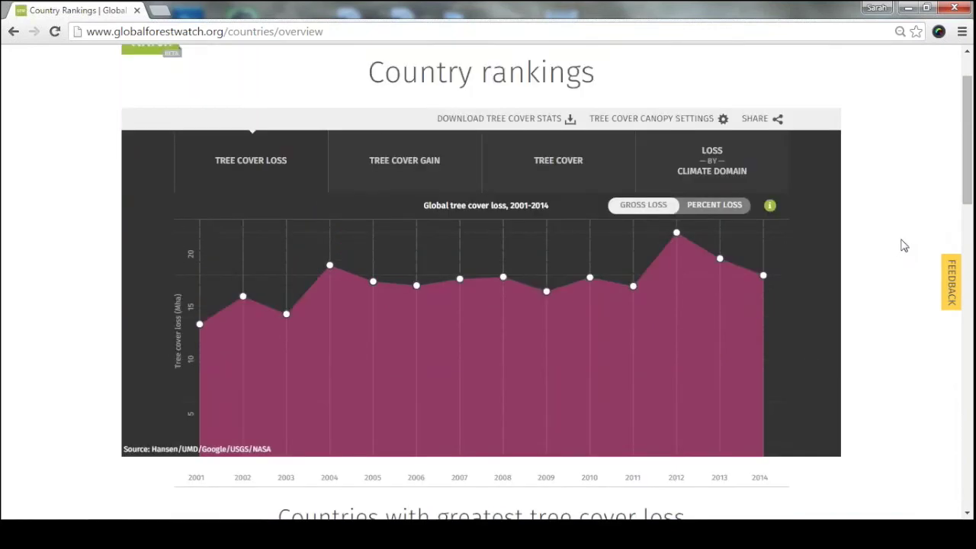
{"action": "scroll", "coordinate": [902, 246], "scroll_direction": "down", "scroll_amount": 4}
{"action": "scroll", "coordinate": [902, 244], "scroll_direction": "down", "scroll_amount": 2}
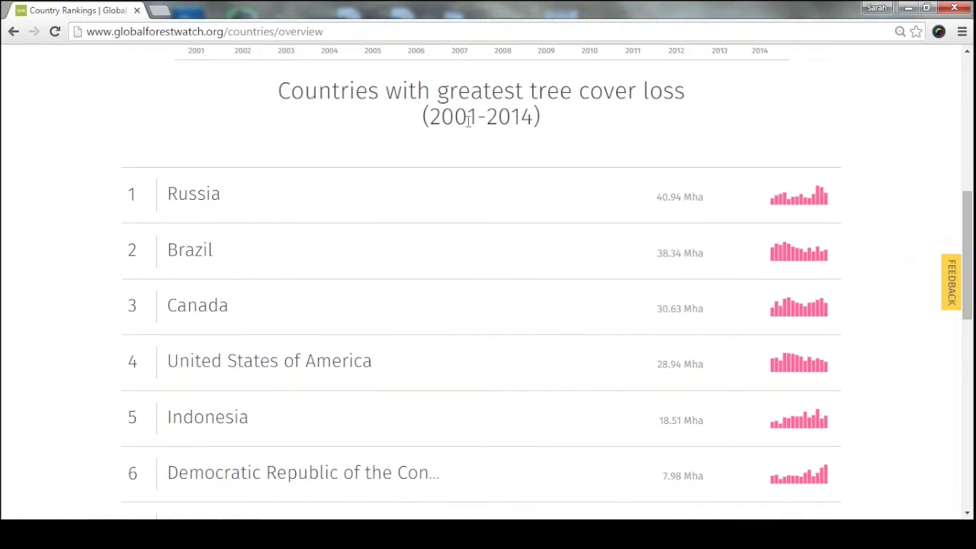
- Switch the rankings to Tree Cover Gain and review the countries with the greatest gain for 2001-2012
{"action": "scroll", "coordinate": [899, 149], "scroll_direction": "up", "scroll_amount": 5}
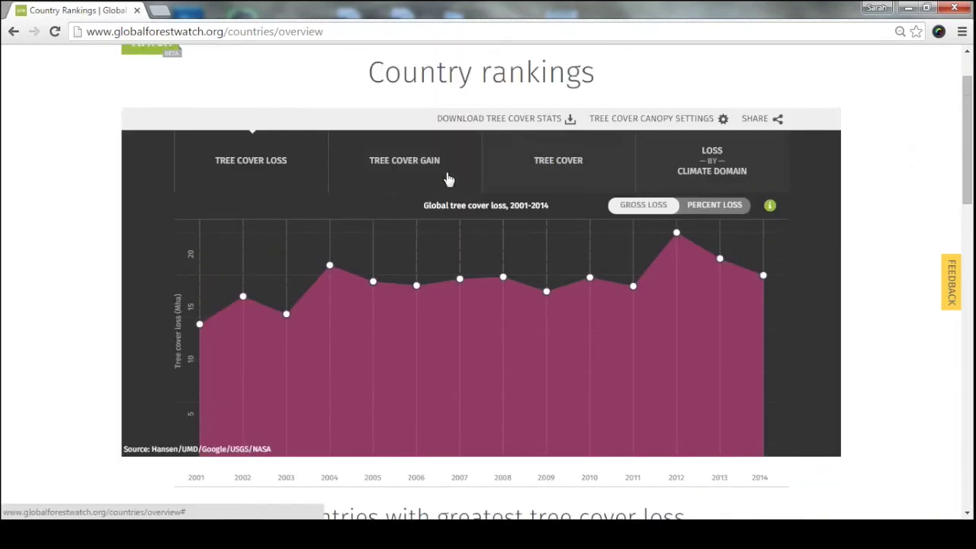
{"action": "left_click", "coordinate": [448, 179]}
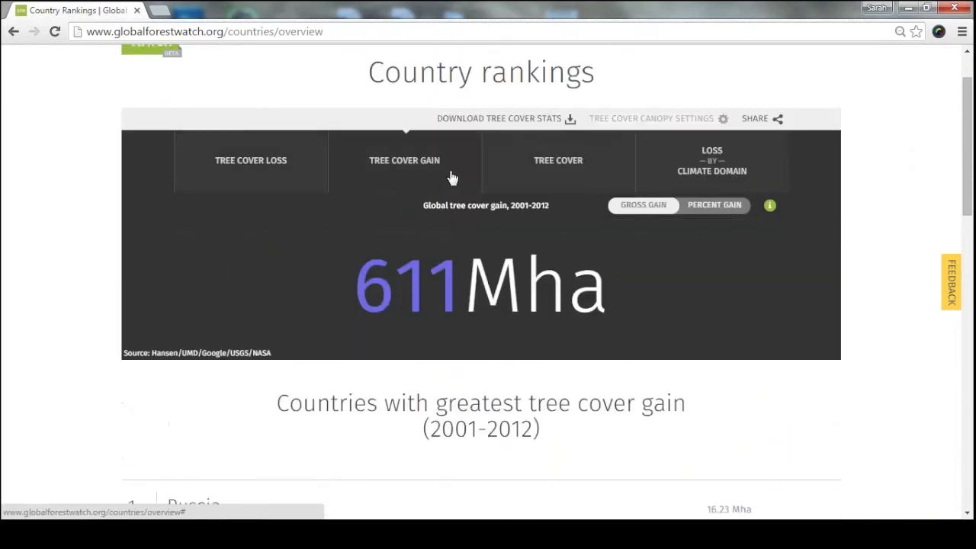
{"action": "scroll", "coordinate": [917, 280], "scroll_direction": "down", "scroll_amount": 3}
{"action": "scroll", "coordinate": [922, 276], "scroll_direction": "down", "scroll_amount": 1}
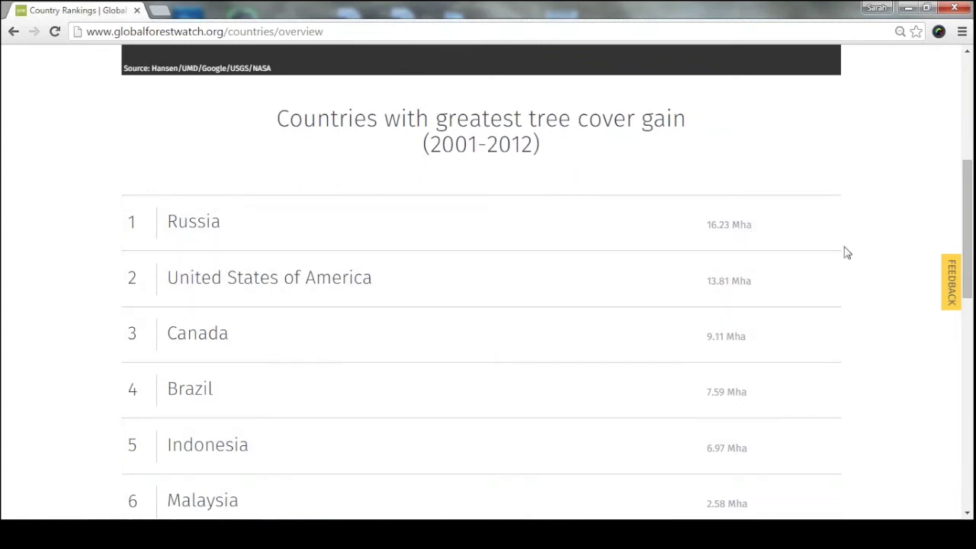
- Switch the rankings to Tree Cover and review the countries with the greatest tree cover in 2000
{"action": "scroll", "coordinate": [888, 374], "scroll_direction": "up", "scroll_amount": 4}
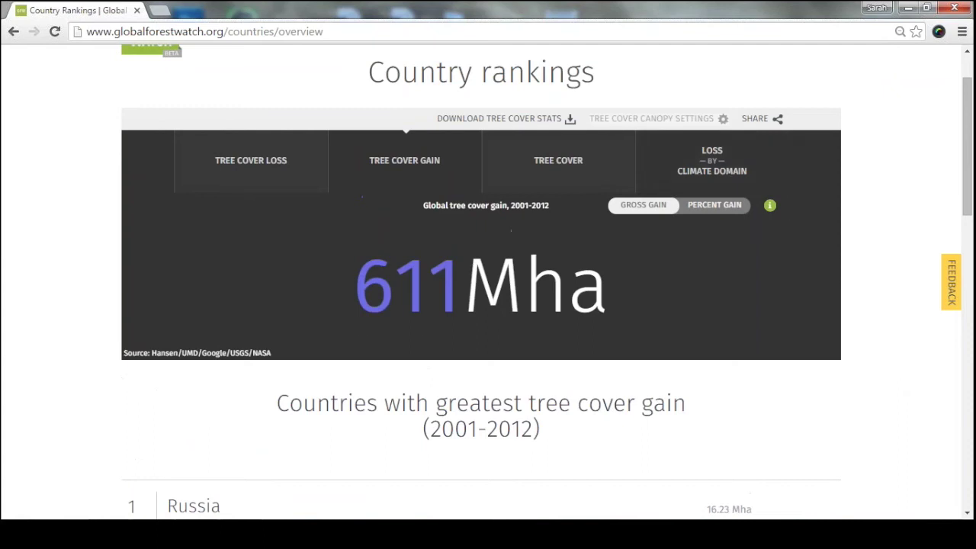
{"action": "left_click", "coordinate": [616, 183]}
{"action": "scroll", "coordinate": [890, 252], "scroll_direction": "down", "scroll_amount": 1}
{"action": "scroll", "coordinate": [892, 252], "scroll_direction": "down", "scroll_amount": 3}
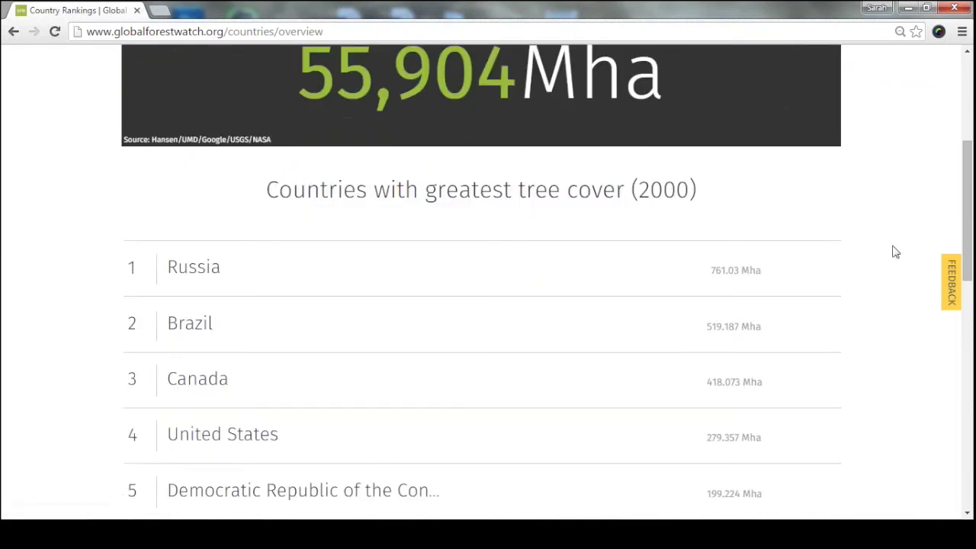
{"action": "scroll", "coordinate": [784, 298], "scroll_direction": "up", "scroll_amount": 3}
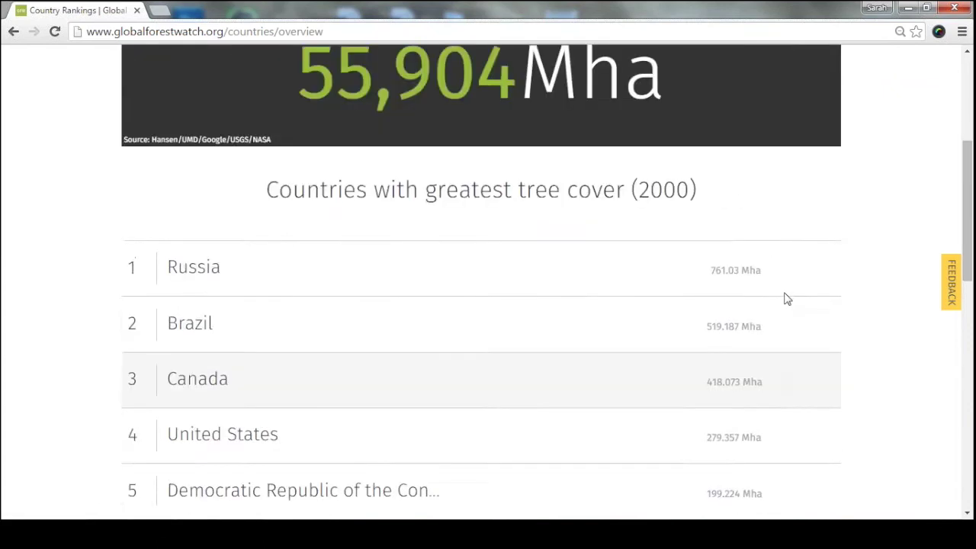
{"action": "scroll", "coordinate": [762, 295], "scroll_direction": "down", "scroll_amount": 2}
{"action": "scroll", "coordinate": [851, 289], "scroll_direction": "up", "scroll_amount": 1}
- Show Loss by Climate Domain and inspect the tropical loss for 2014 and 2012 and the boreal loss for 2012
{"action": "scroll", "coordinate": [852, 290], "scroll_direction": "up", "scroll_amount": 3}
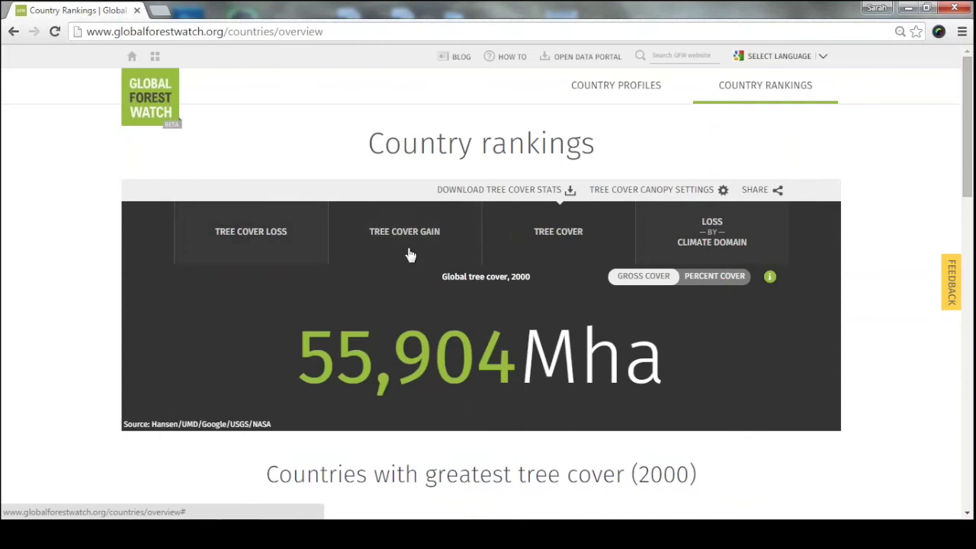
{"action": "scroll", "coordinate": [572, 247], "scroll_direction": "down", "scroll_amount": 1}
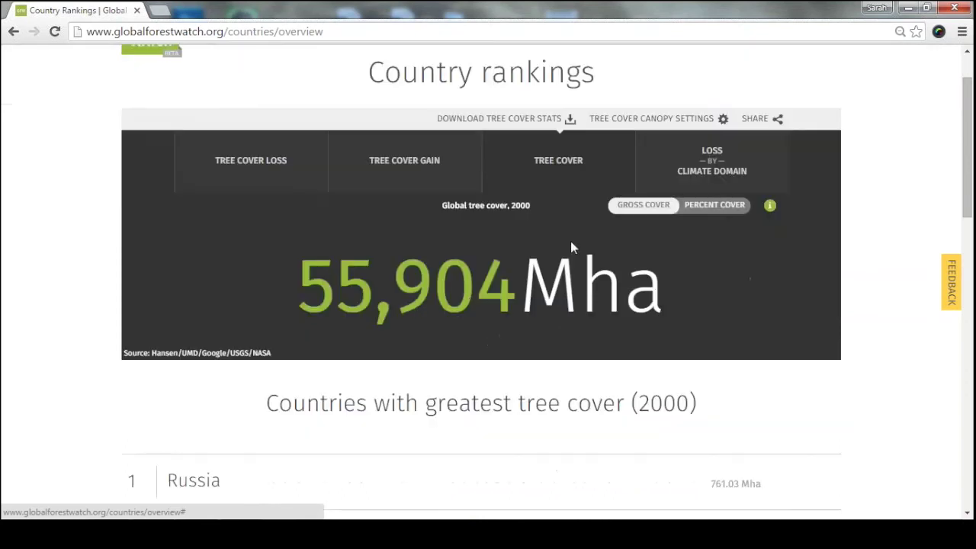
{"action": "left_click", "coordinate": [766, 177]}
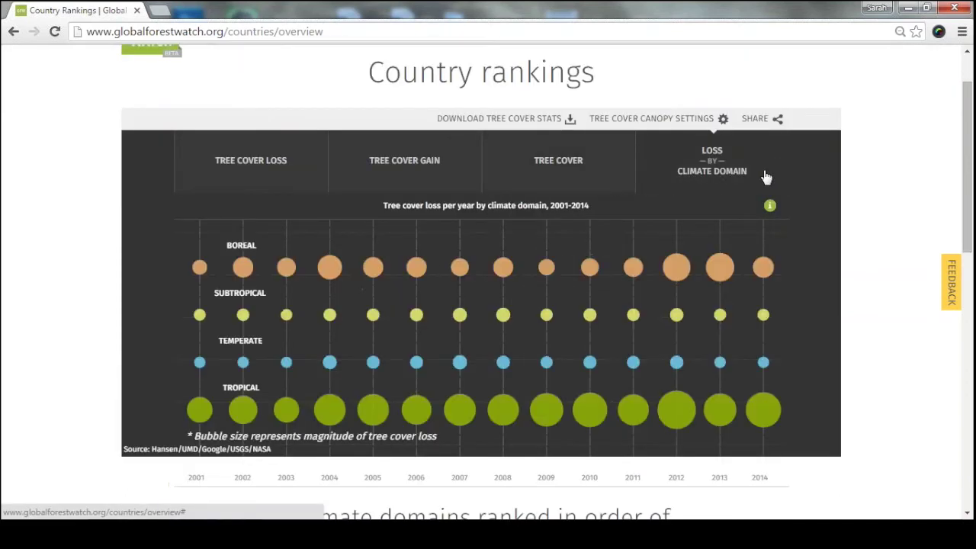
{"action": "scroll", "coordinate": [881, 203], "scroll_direction": "down", "scroll_amount": 1}
{"action": "scroll", "coordinate": [882, 203], "scroll_direction": "down", "scroll_amount": 1}
{"action": "scroll", "coordinate": [884, 221], "scroll_direction": "up", "scroll_amount": 1}
{"action": "mouse_move", "coordinate": [777, 341]}
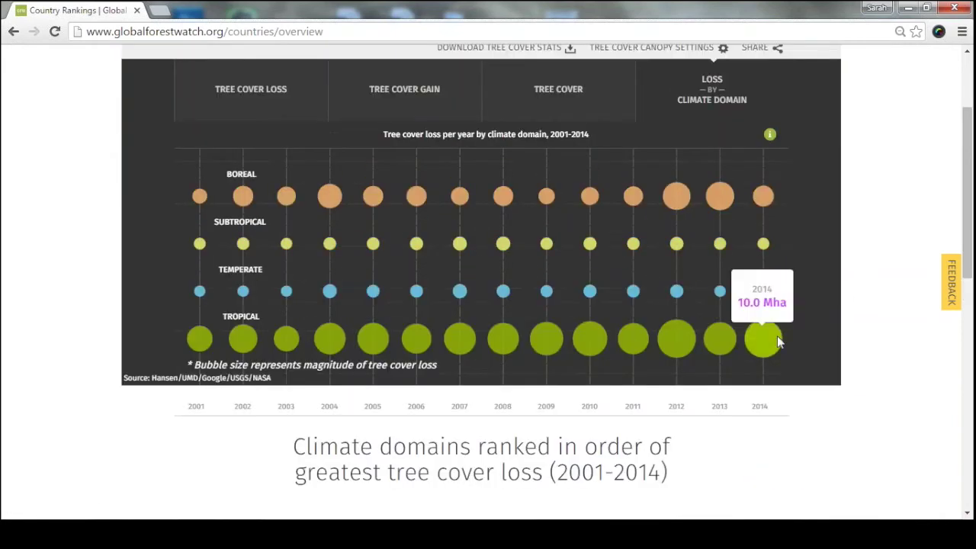
{"action": "mouse_move", "coordinate": [686, 341]}
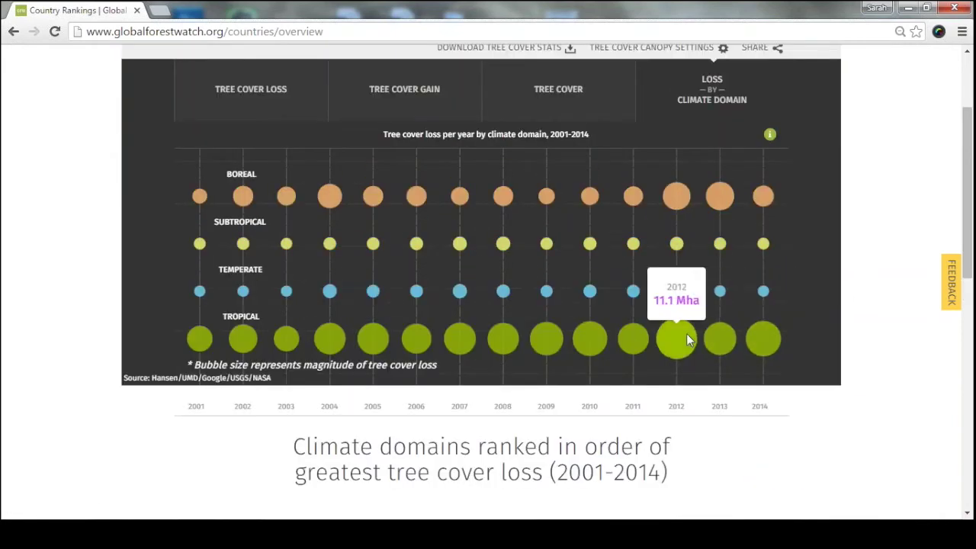
{"action": "mouse_move", "coordinate": [680, 212]}
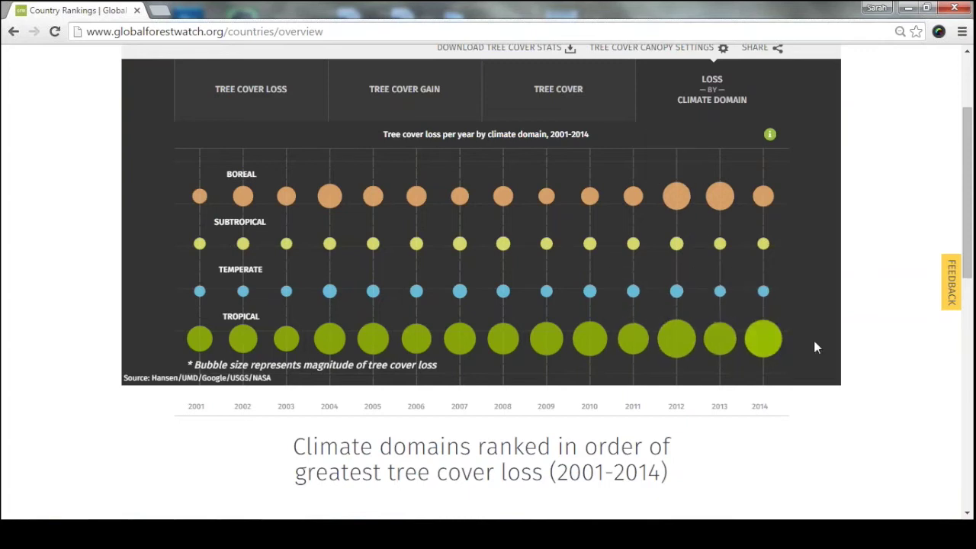
- Review the ranking of climate domains by greatest tree cover loss for 2001-2014 and the download and canopy options
{"action": "scroll", "coordinate": [873, 343], "scroll_direction": "down", "scroll_amount": 4}
{"action": "scroll", "coordinate": [869, 343], "scroll_direction": "up", "scroll_amount": 1}
{"action": "scroll", "coordinate": [868, 343], "scroll_direction": "up", "scroll_amount": 1}
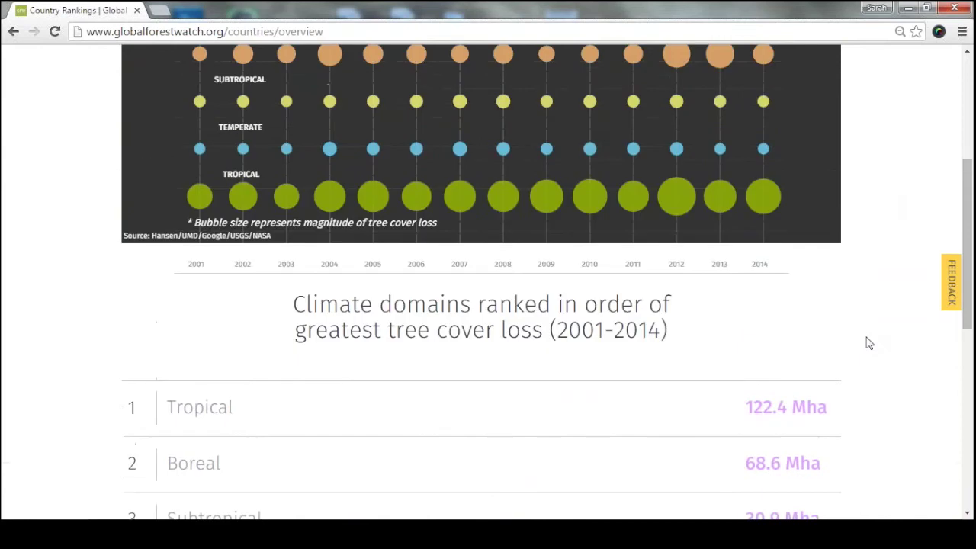
{"action": "scroll", "coordinate": [869, 343], "scroll_direction": "up", "scroll_amount": 1}
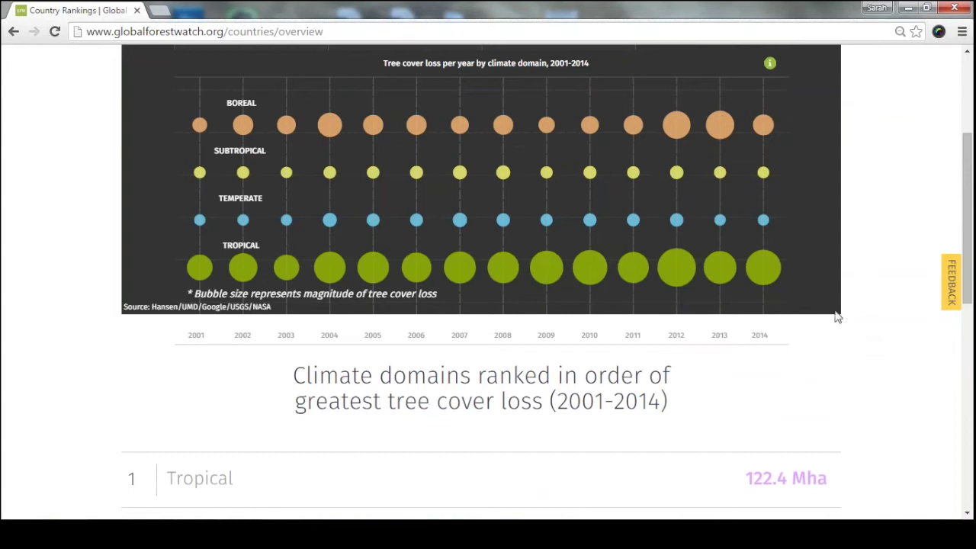
{"action": "scroll", "coordinate": [876, 286], "scroll_direction": "up", "scroll_amount": 3}
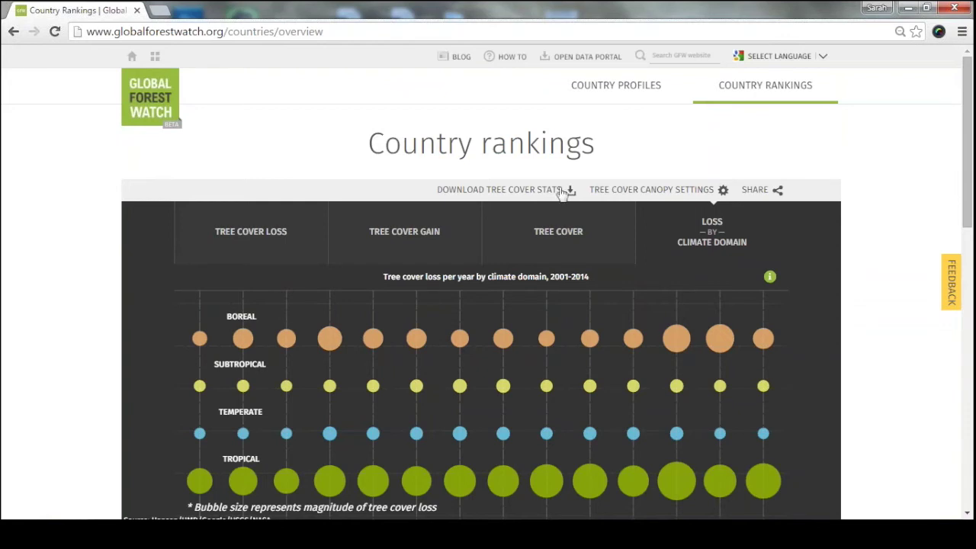
- Return to the Global Forest Watch home page and look over its map, country, application, blog and recent activity sections
{"action": "left_click", "coordinate": [141, 100]}
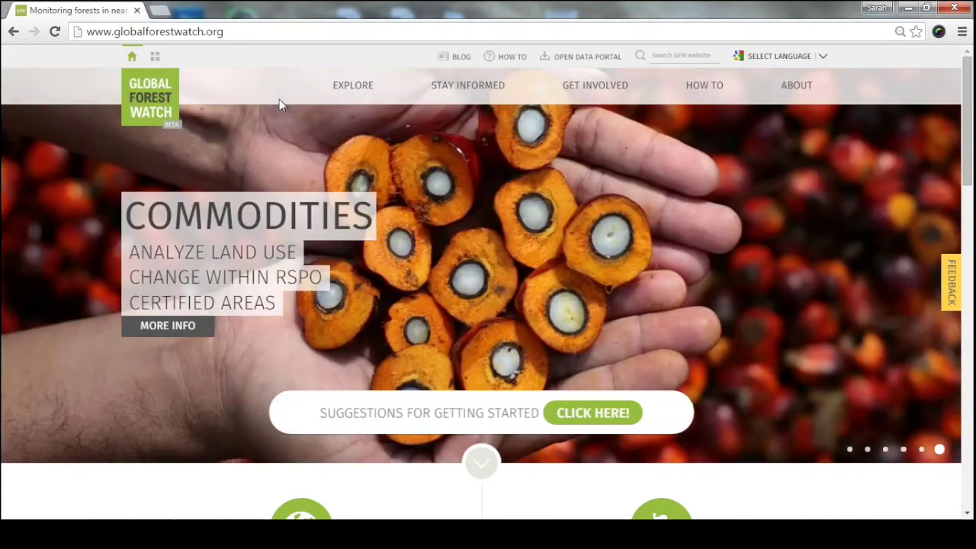
{"action": "scroll", "coordinate": [279, 99], "scroll_direction": "down", "scroll_amount": 2}
{"action": "scroll", "coordinate": [279, 99], "scroll_direction": "down", "scroll_amount": 3}
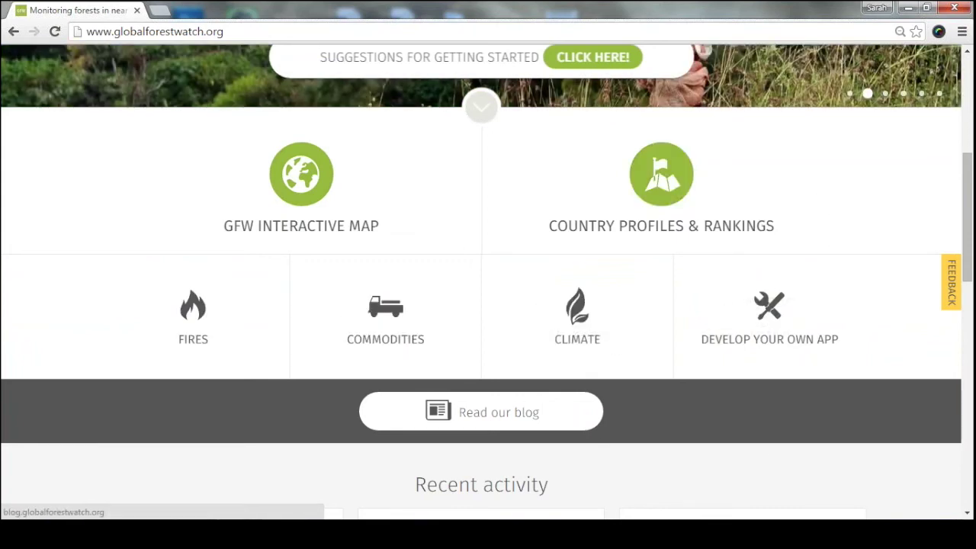
{"action": "scroll", "coordinate": [771, 451], "scroll_direction": "down", "scroll_amount": 3}
{"action": "scroll", "coordinate": [961, 414], "scroll_direction": "up", "scroll_amount": 8}
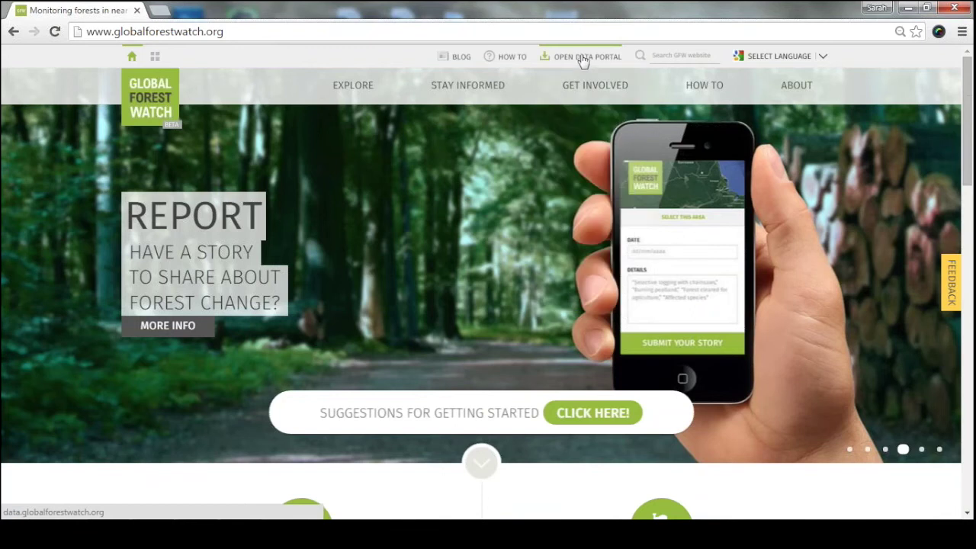
- Open the Open Data Portal in a new browser tab and skip its introductory walk-through
{"action": "right_click", "coordinate": [584, 61]}
{"action": "left_click", "coordinate": [579, 67]}
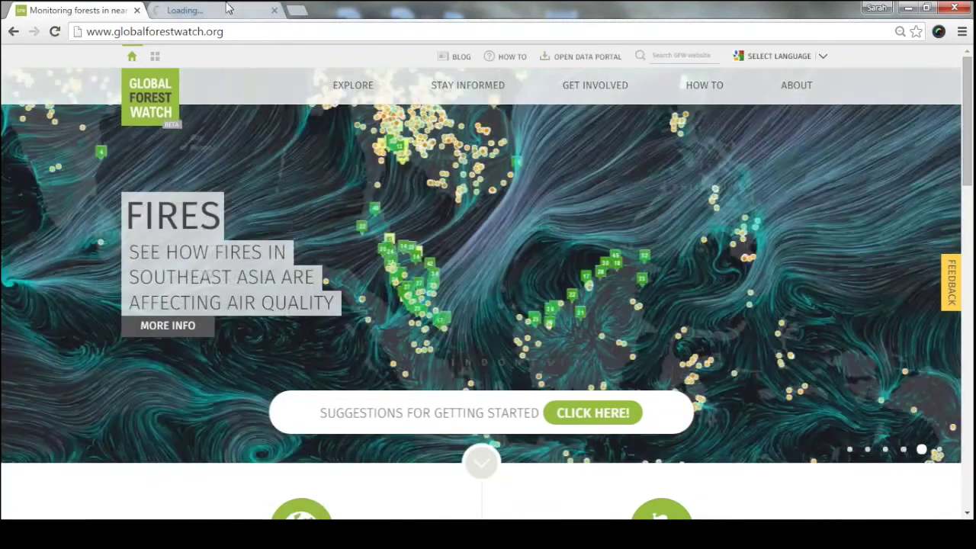
{"action": "left_click", "coordinate": [263, 7]}
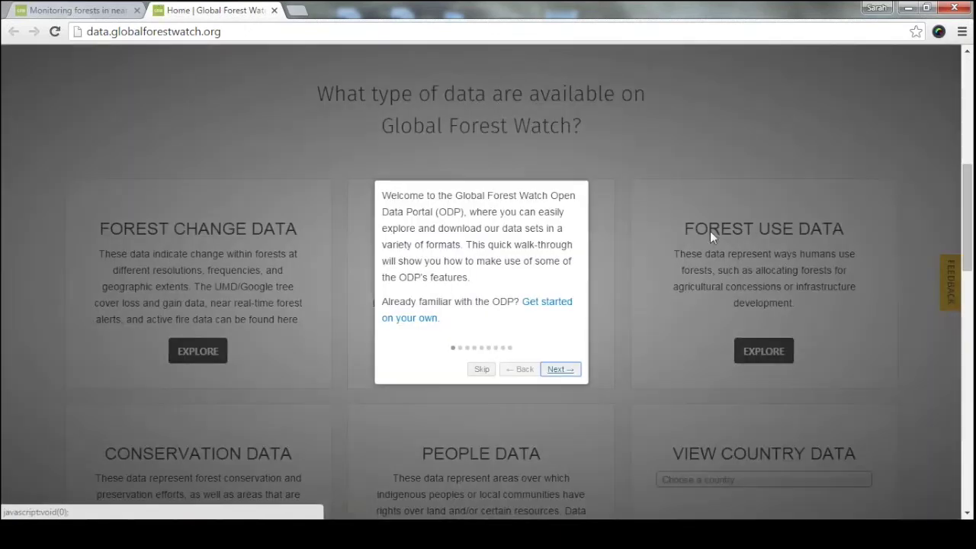
{"action": "left_click", "coordinate": [482, 369]}
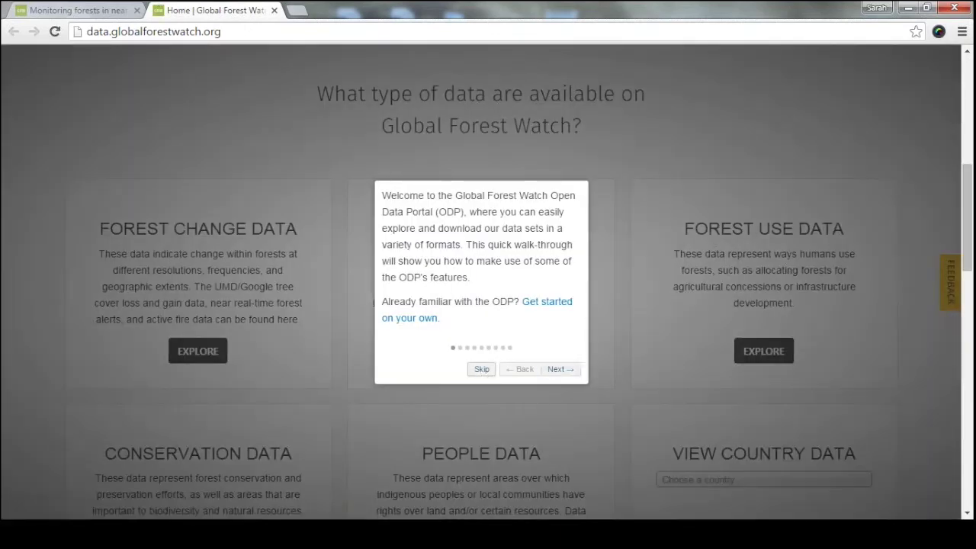
- Look over the Open Data Portal's map, featured data sets, data categories and country data, and close the portal
{"action": "scroll", "coordinate": [614, 135], "scroll_direction": "up", "scroll_amount": 2}
{"action": "scroll", "coordinate": [654, 179], "scroll_direction": "up", "scroll_amount": 5}
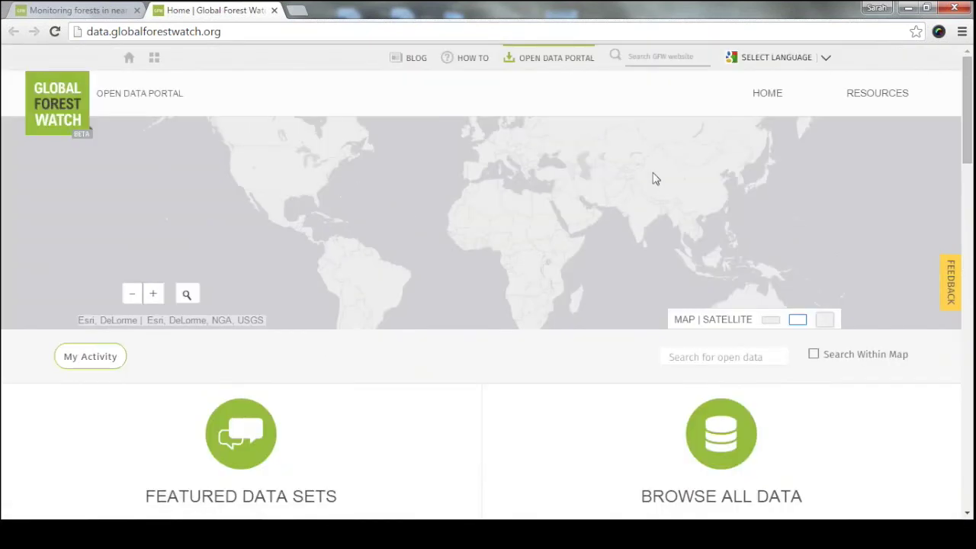
{"action": "scroll", "coordinate": [547, 406], "scroll_direction": "down", "scroll_amount": 1}
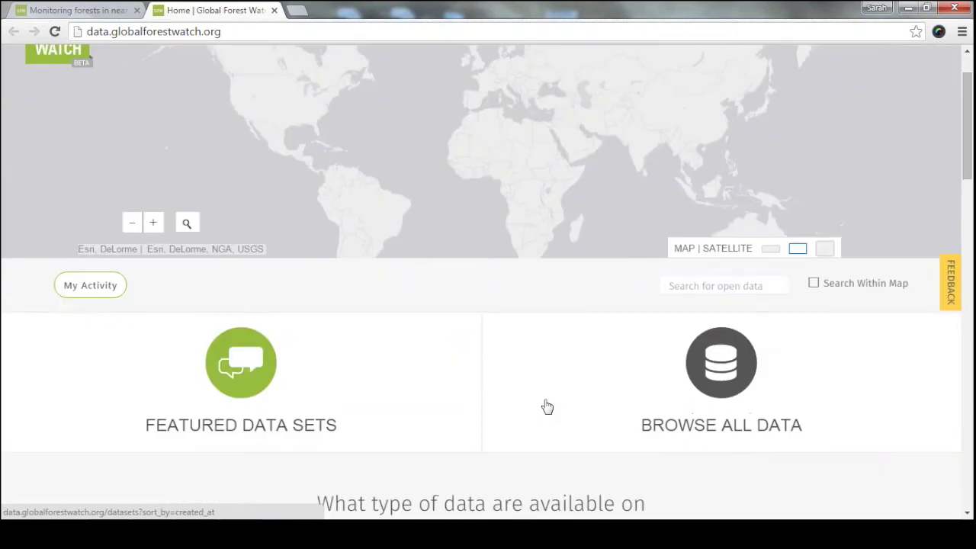
{"action": "scroll", "coordinate": [547, 407], "scroll_direction": "down", "scroll_amount": 8}
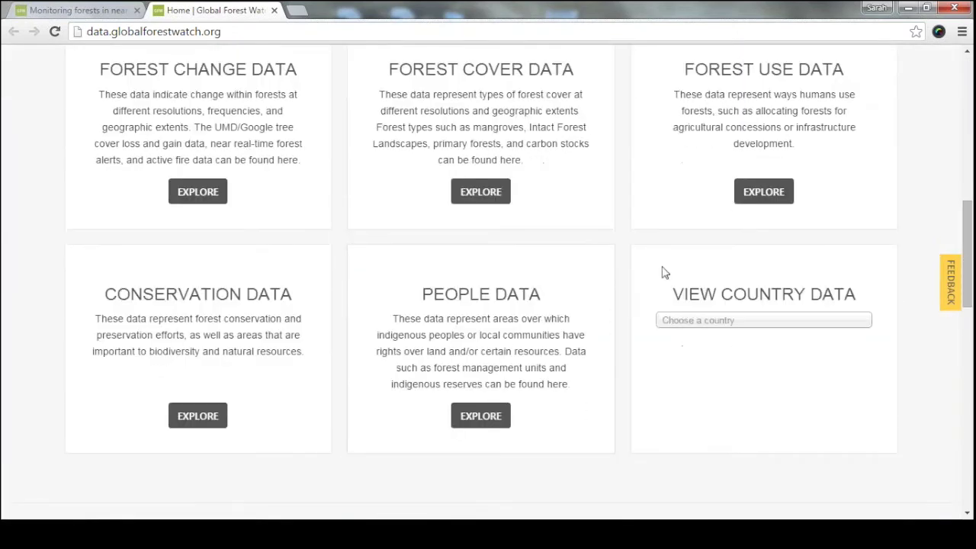
{"action": "scroll", "coordinate": [602, 330], "scroll_direction": "down", "scroll_amount": 3}
{"action": "scroll", "coordinate": [602, 331], "scroll_direction": "up", "scroll_amount": 12}
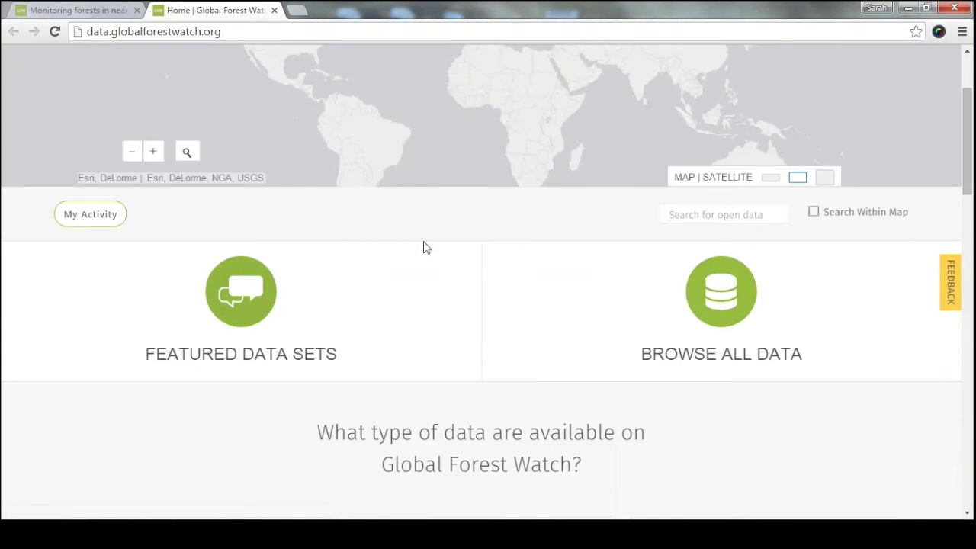
{"action": "left_click", "coordinate": [274, 10]}
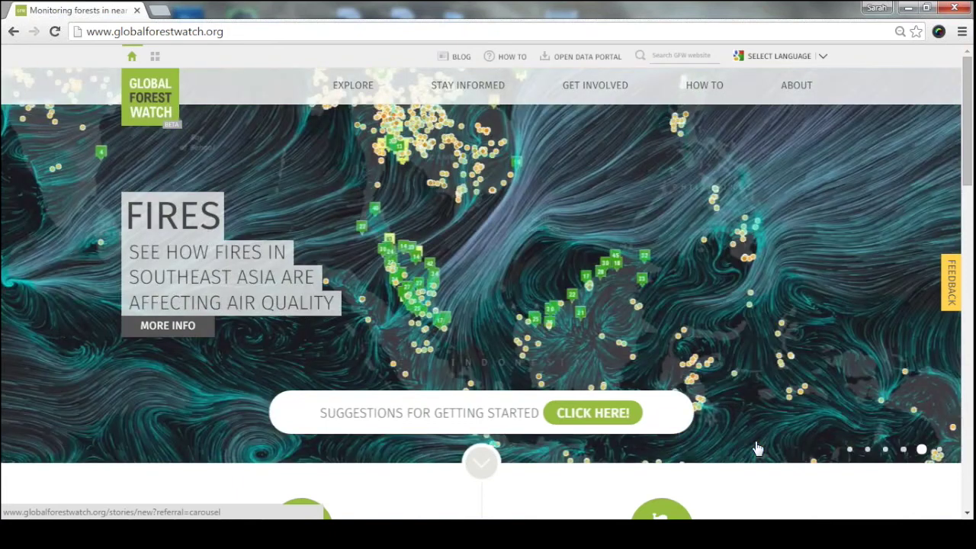
- Open the Global Forest Watch blog from the home page in a new browser tab and switch to it
{"action": "scroll", "coordinate": [757, 442], "scroll_direction": "down", "scroll_amount": 1}
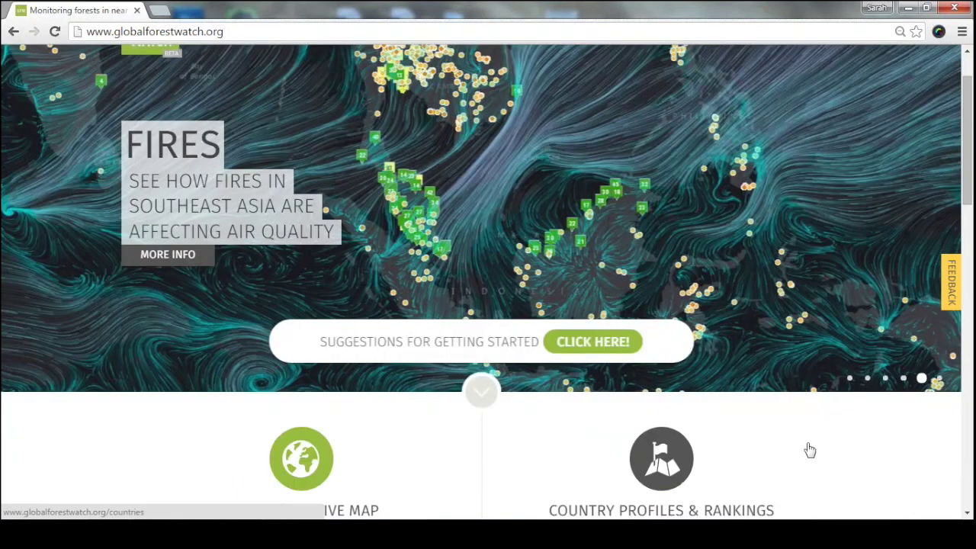
{"action": "scroll", "coordinate": [923, 453], "scroll_direction": "up", "scroll_amount": 1}
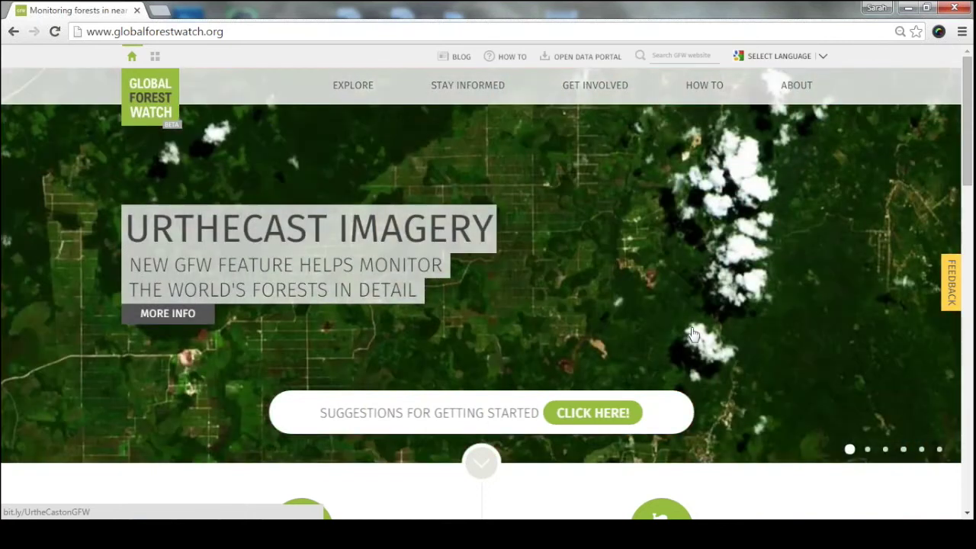
{"action": "scroll", "coordinate": [729, 337], "scroll_direction": "down", "scroll_amount": 5}
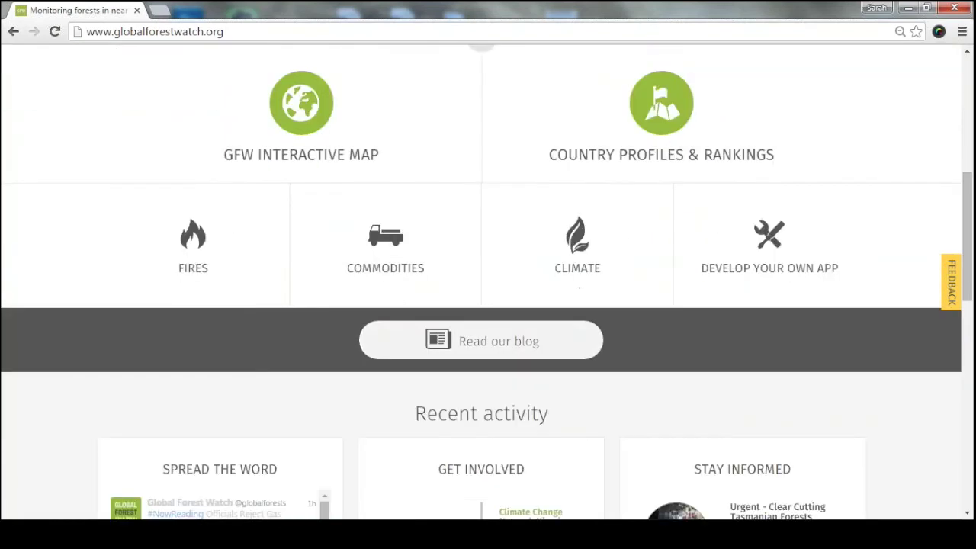
{"action": "right_click", "coordinate": [501, 341]}
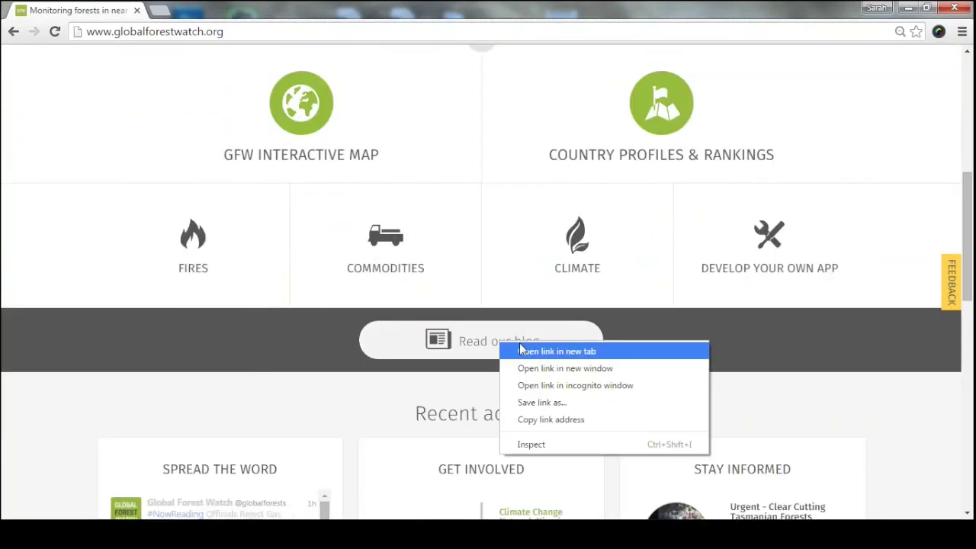
{"action": "left_click", "coordinate": [523, 349]}
{"action": "left_click", "coordinate": [217, 10]}
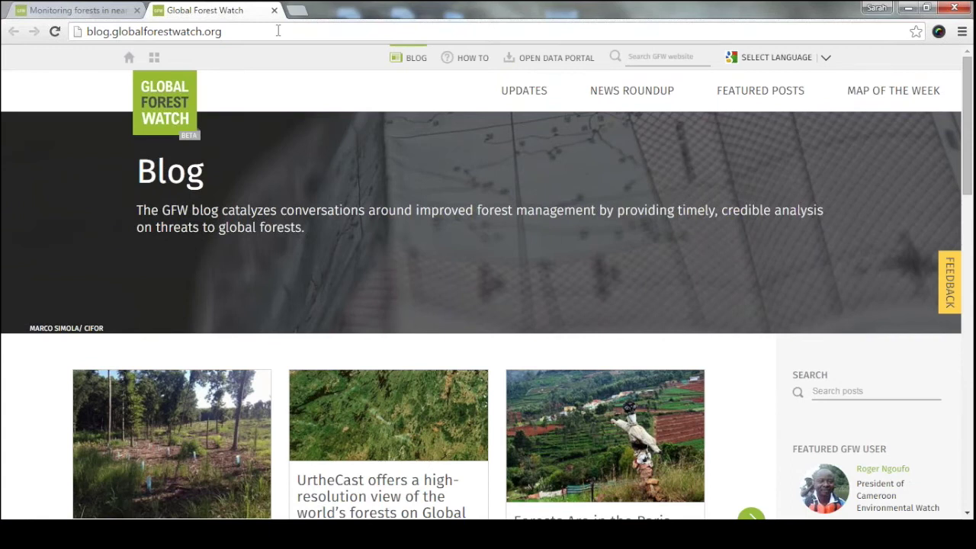
- Review the recent blog posts, including the guide to forest change data, and the post categories
{"action": "scroll", "coordinate": [16, 361], "scroll_direction": "down", "scroll_amount": 4}
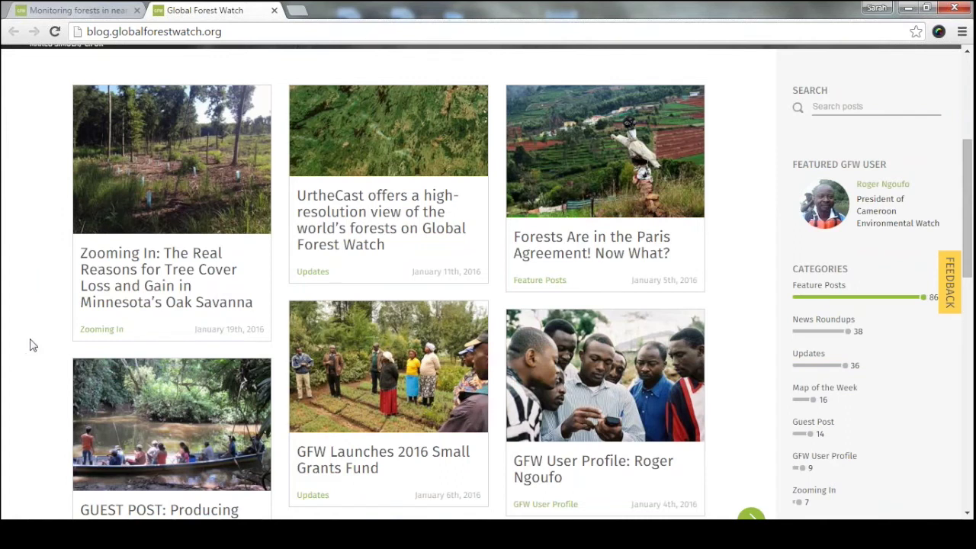
{"action": "scroll", "coordinate": [30, 345], "scroll_direction": "down", "scroll_amount": 1}
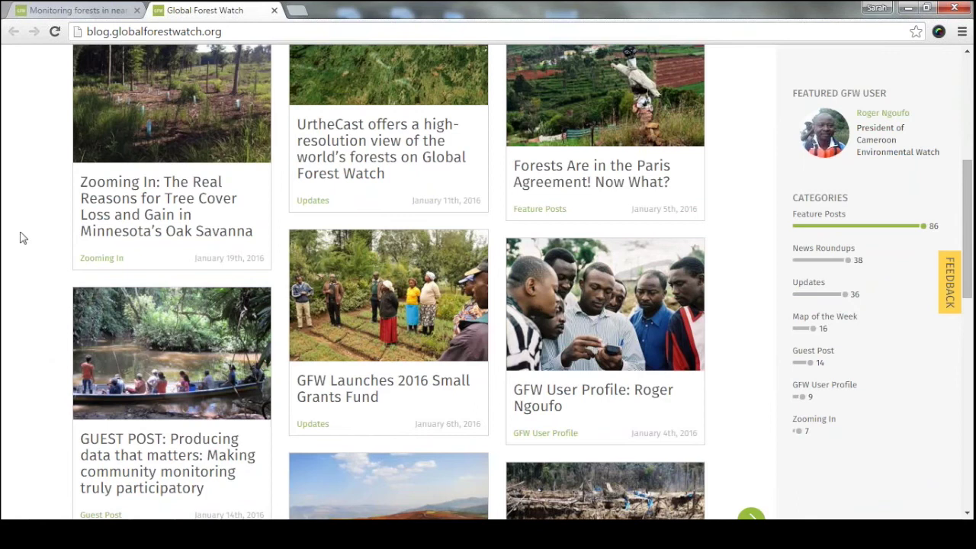
{"action": "scroll", "coordinate": [22, 236], "scroll_direction": "down", "scroll_amount": 2}
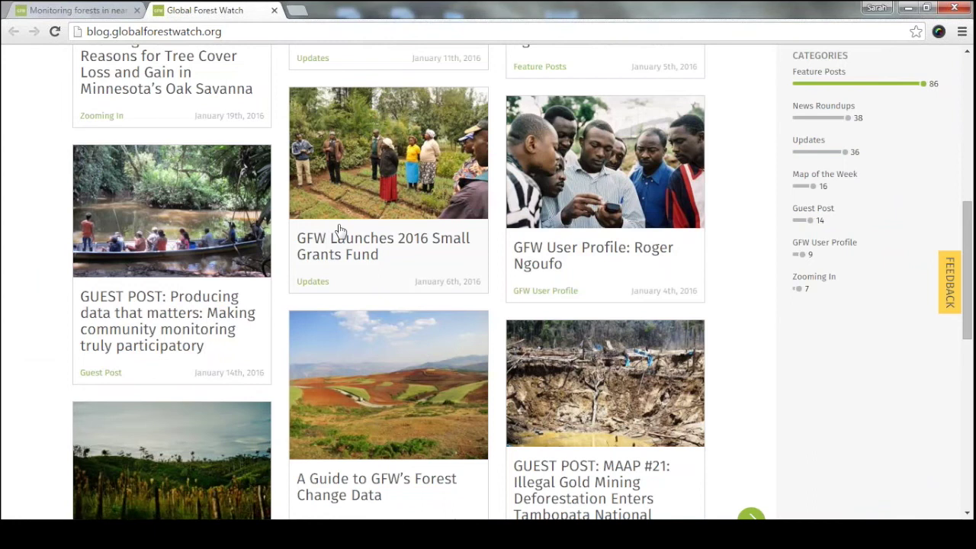
{"action": "scroll", "coordinate": [749, 333], "scroll_direction": "down", "scroll_amount": 2}
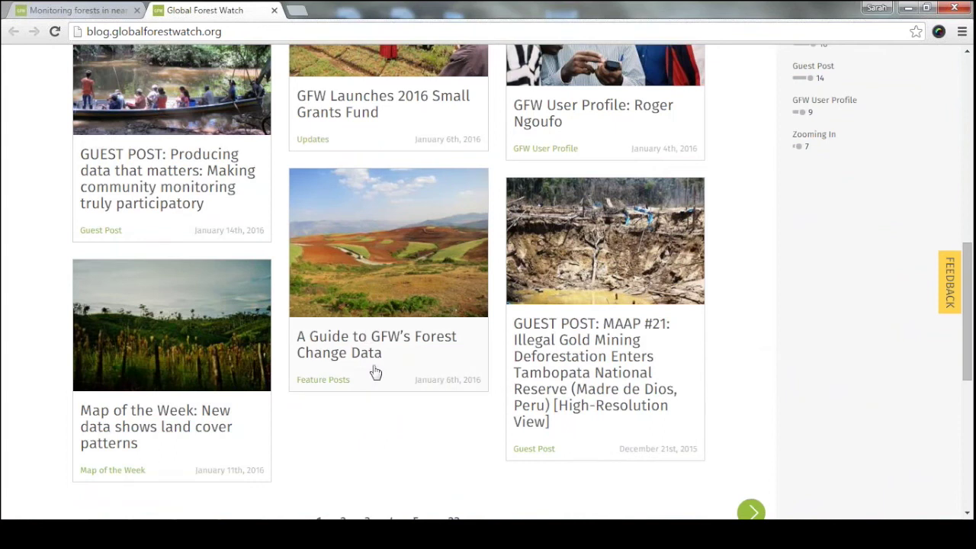
{"action": "scroll", "coordinate": [374, 371], "scroll_direction": "up", "scroll_amount": 6}
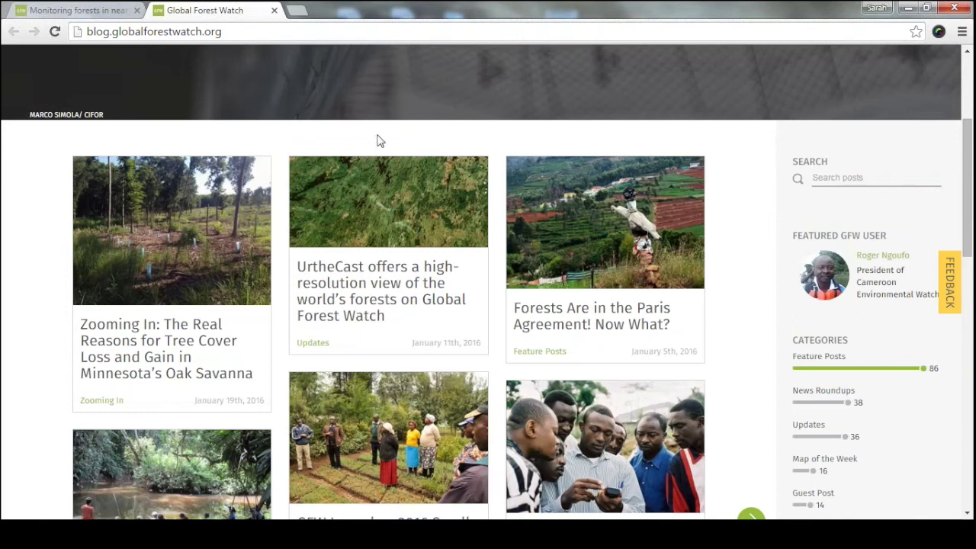
{"action": "scroll", "coordinate": [573, 199], "scroll_direction": "up", "scroll_amount": 3}
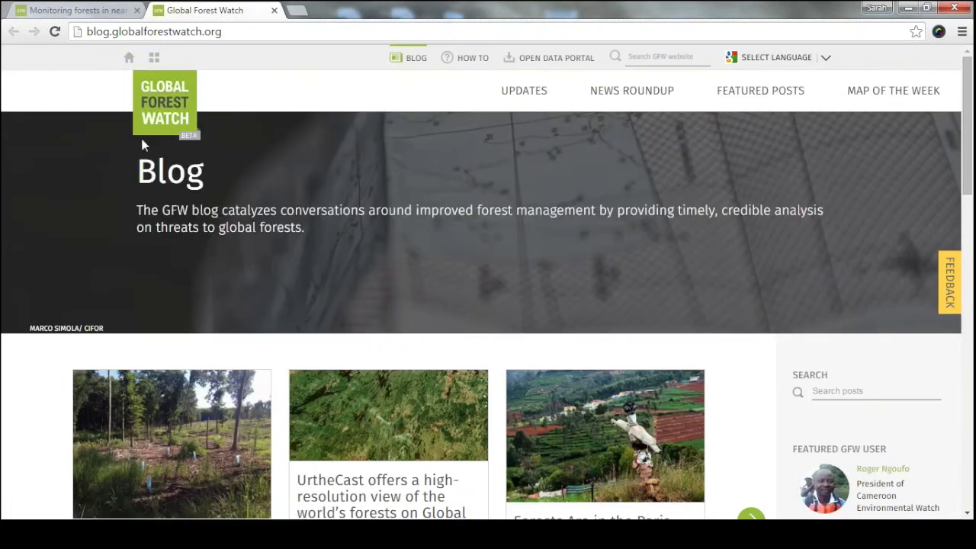
- Return from the blog to the Global Forest Watch home page and open the Crowdsourced stories page
{"action": "left_click", "coordinate": [160, 116]}
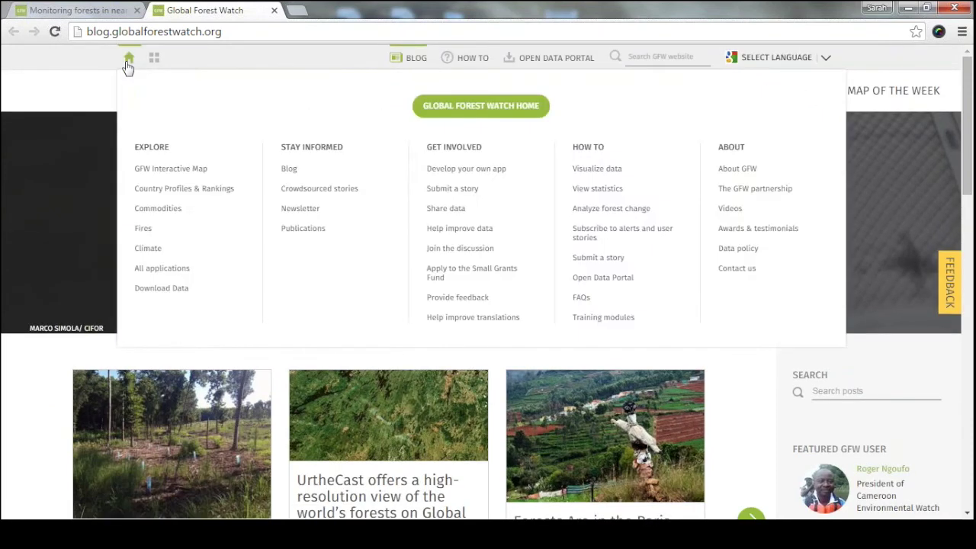
{"action": "left_click", "coordinate": [129, 61]}
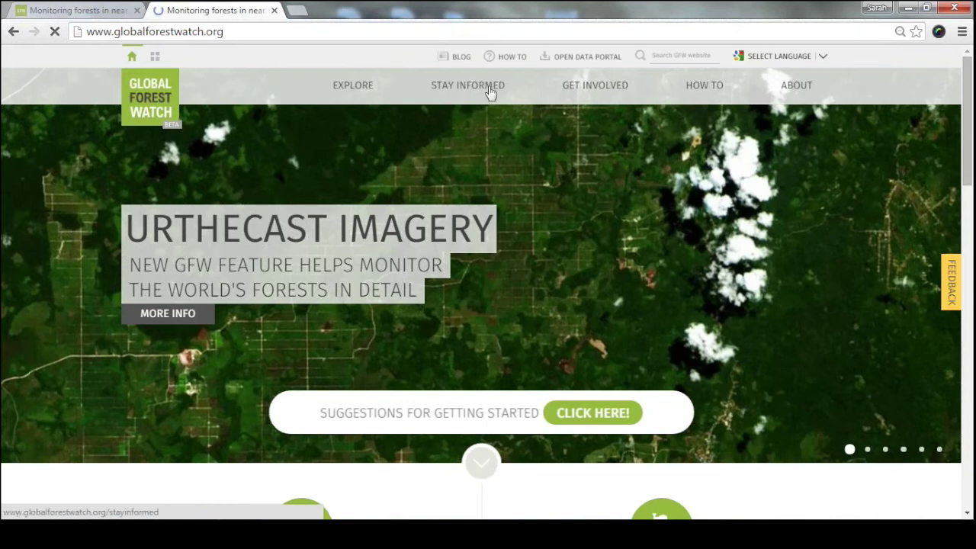
{"action": "mouse_move", "coordinate": [485, 89]}
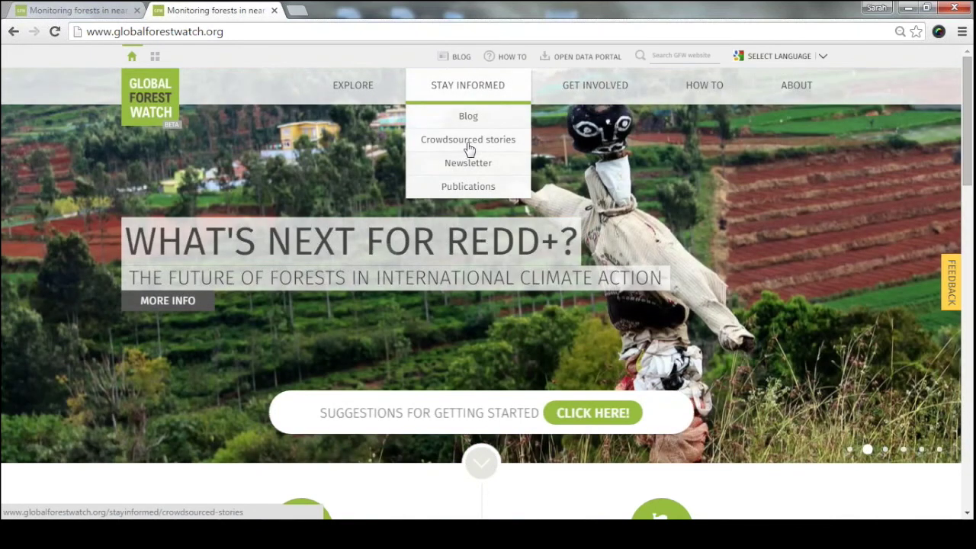
{"action": "left_click", "coordinate": [467, 147]}
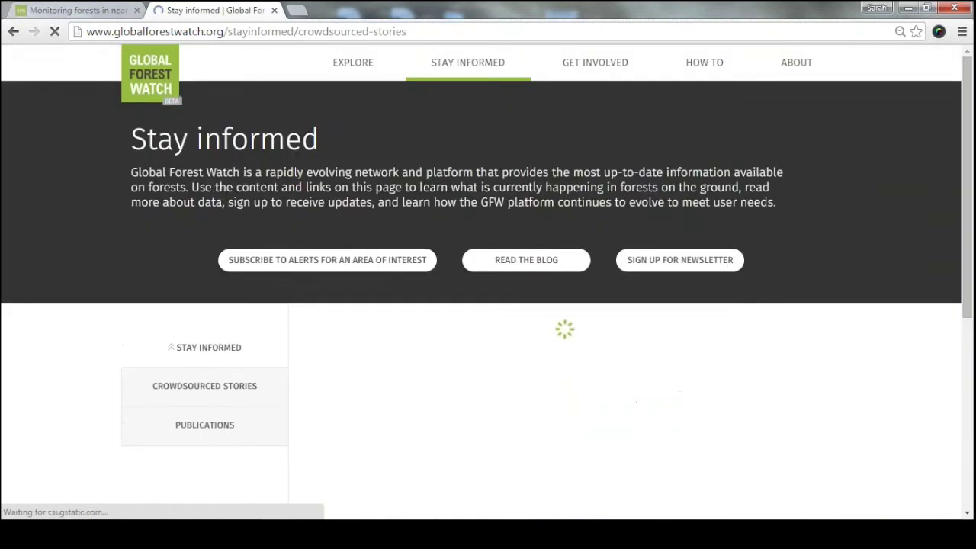
- Look through the stories submitted by users and the other Stay informed options
{"action": "scroll", "coordinate": [887, 237], "scroll_direction": "down", "scroll_amount": 5}
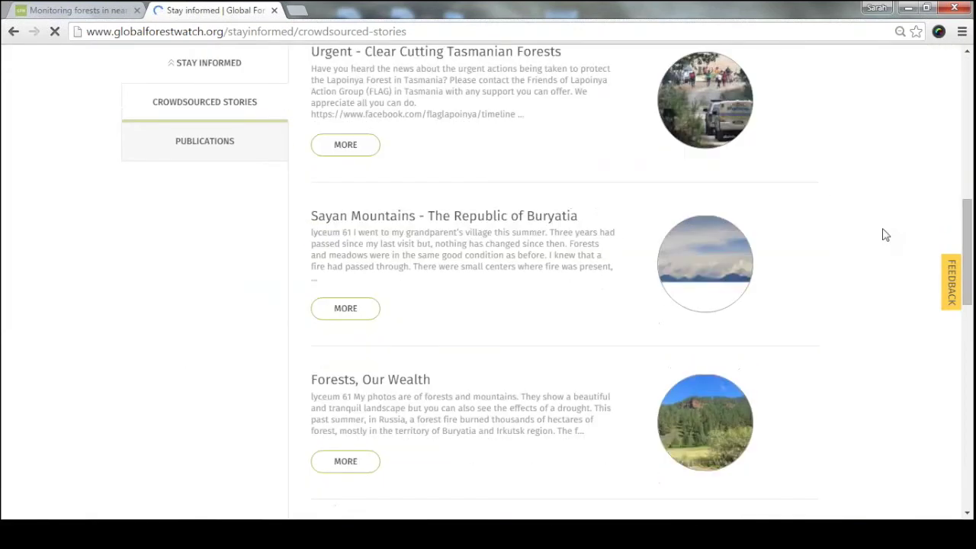
{"action": "scroll", "coordinate": [884, 235], "scroll_direction": "up", "scroll_amount": 2}
{"action": "scroll", "coordinate": [884, 235], "scroll_direction": "up", "scroll_amount": 6}
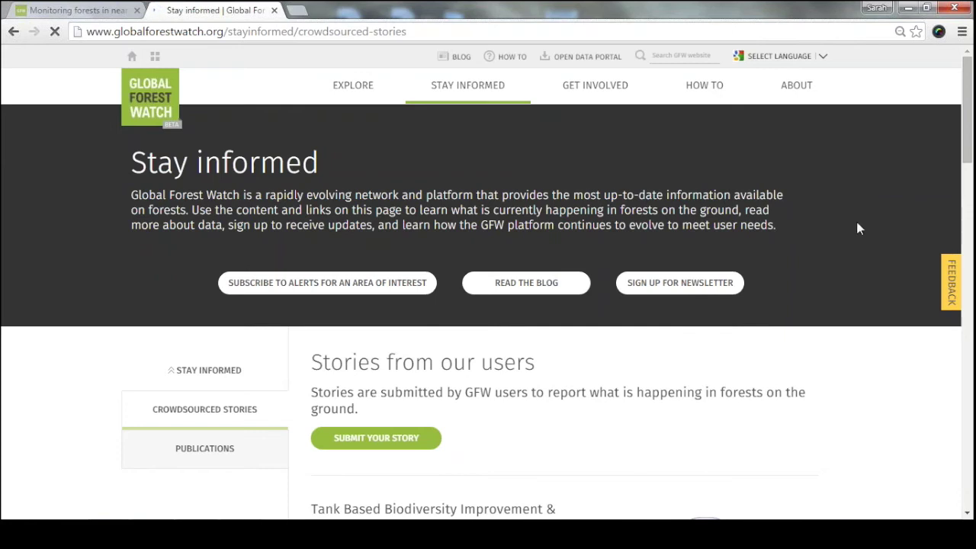
{"action": "scroll", "coordinate": [858, 228], "scroll_direction": "down", "scroll_amount": 5}
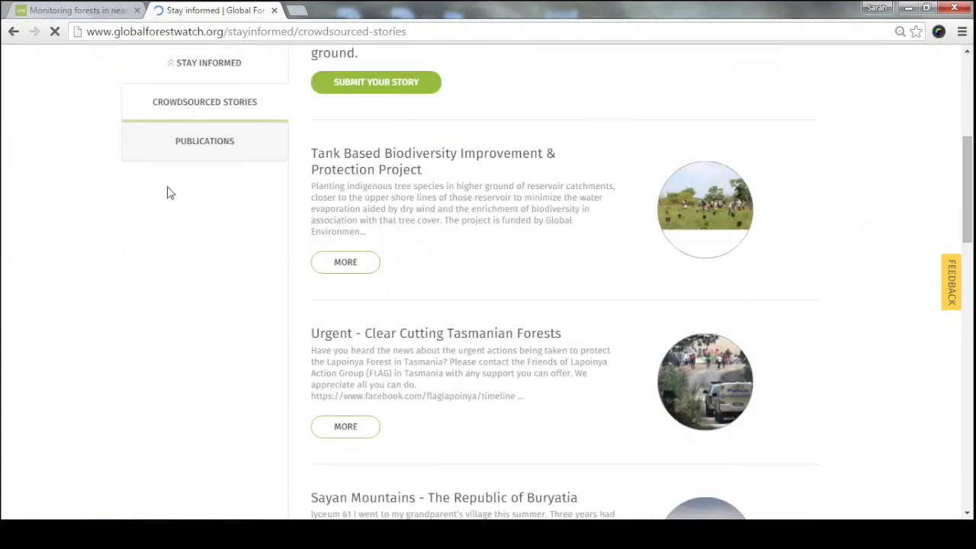
{"action": "scroll", "coordinate": [169, 199], "scroll_direction": "up", "scroll_amount": 2}
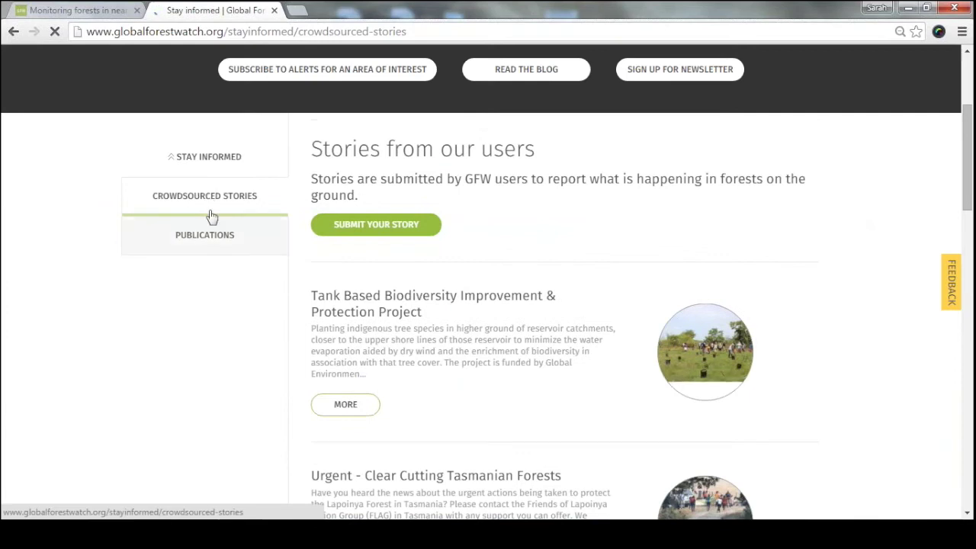
- Open the form for submitting a new story from the Crowdsourced stories page
{"action": "scroll", "coordinate": [305, 209], "scroll_direction": "up", "scroll_amount": 2}
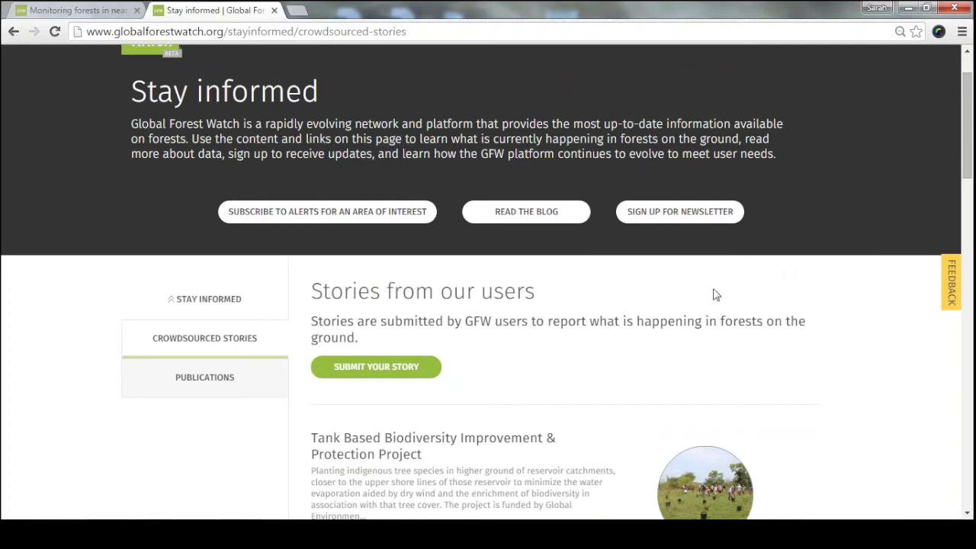
{"action": "left_click", "coordinate": [428, 368]}
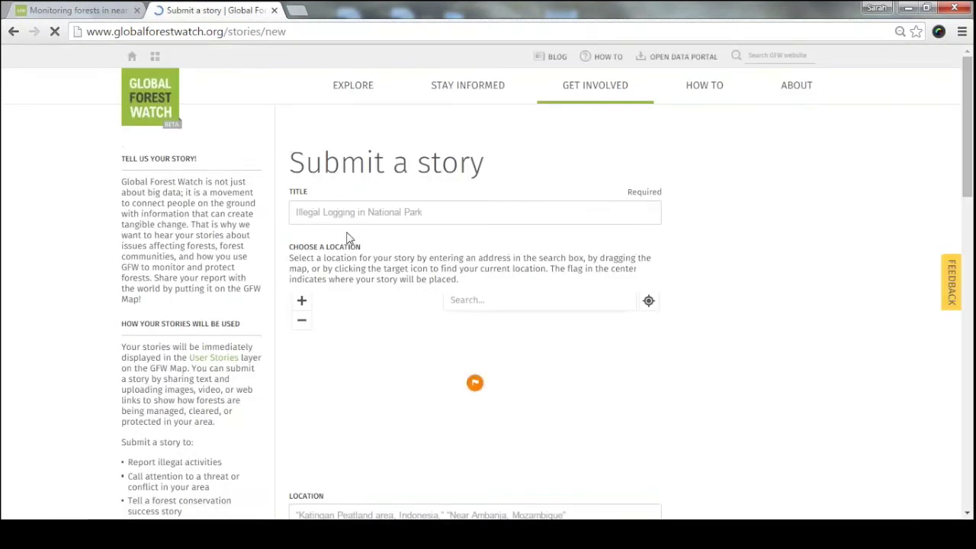
- Look over the story submission form's title, location, date and details fields, and return to the Global Forest Watch home page
{"action": "scroll", "coordinate": [849, 314], "scroll_direction": "down", "scroll_amount": 4}
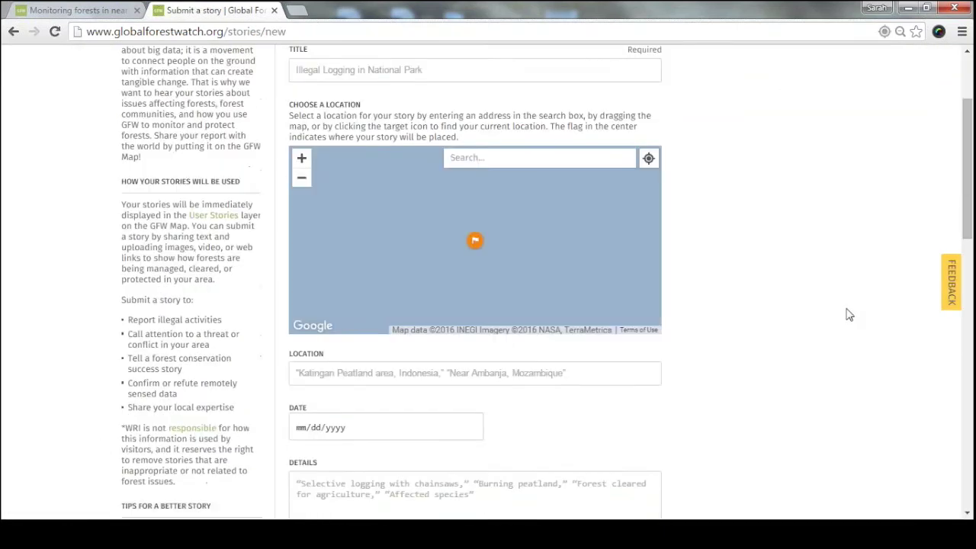
{"action": "scroll", "coordinate": [846, 314], "scroll_direction": "up", "scroll_amount": 4}
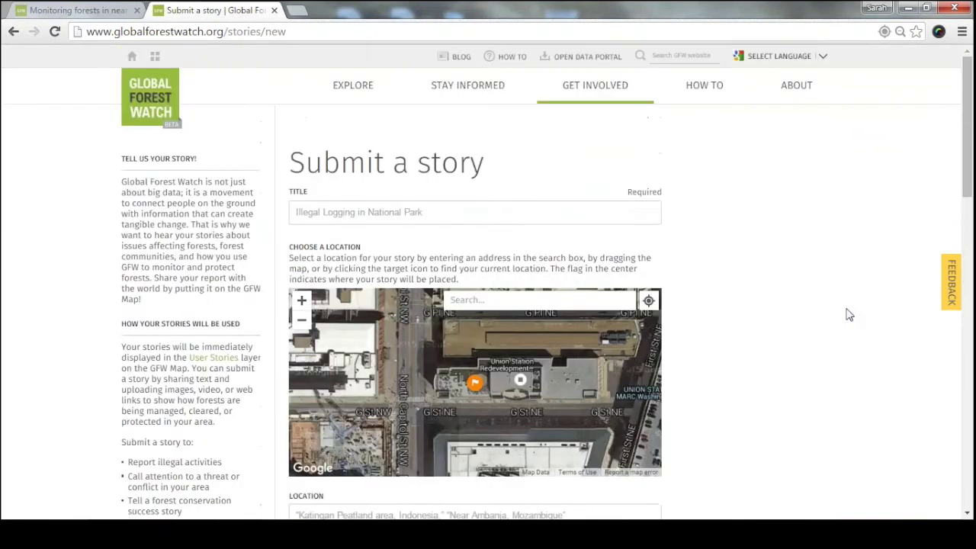
{"action": "left_click", "coordinate": [133, 58]}
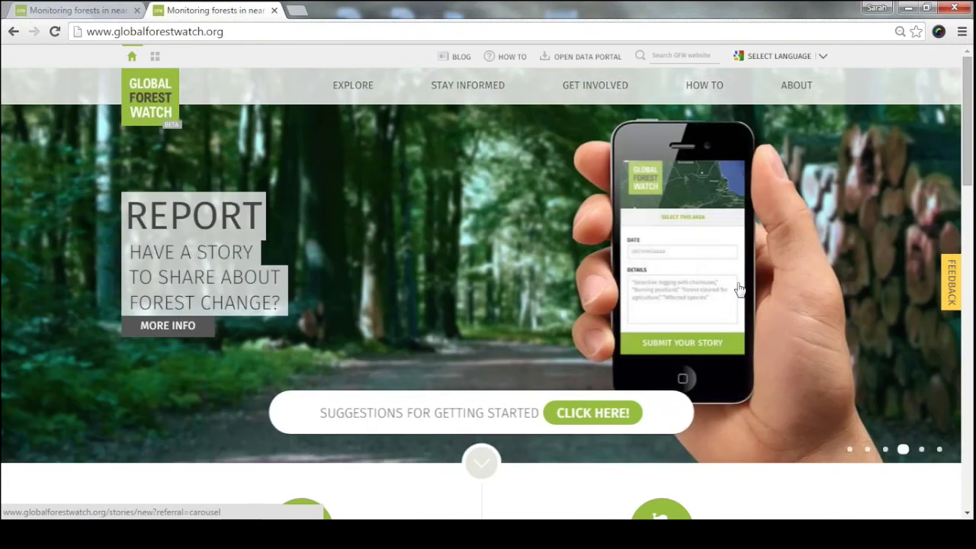
- Open the Fires site from the home page in a new tab and display its map
{"action": "scroll", "coordinate": [736, 287], "scroll_direction": "down", "scroll_amount": 5}
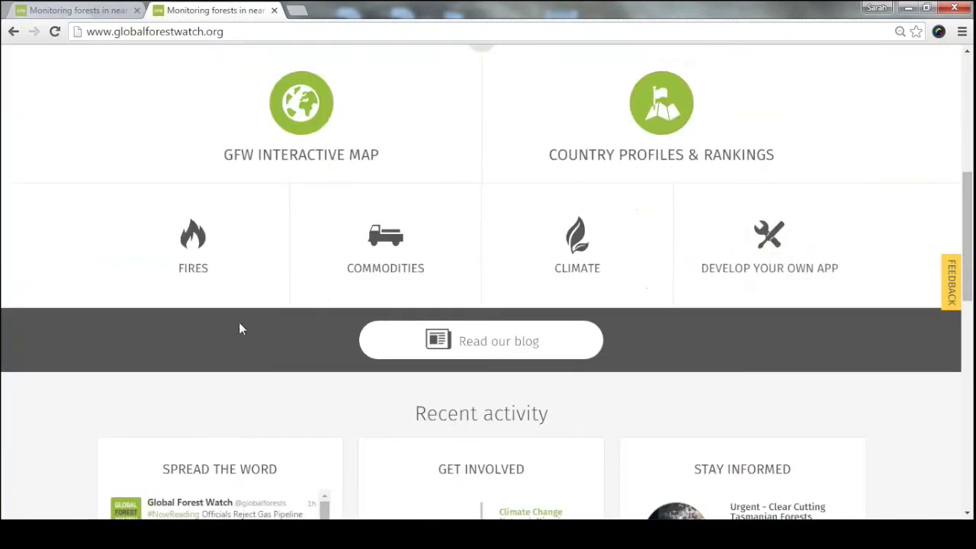
{"action": "right_click", "coordinate": [195, 246]}
{"action": "left_click", "coordinate": [251, 255]}
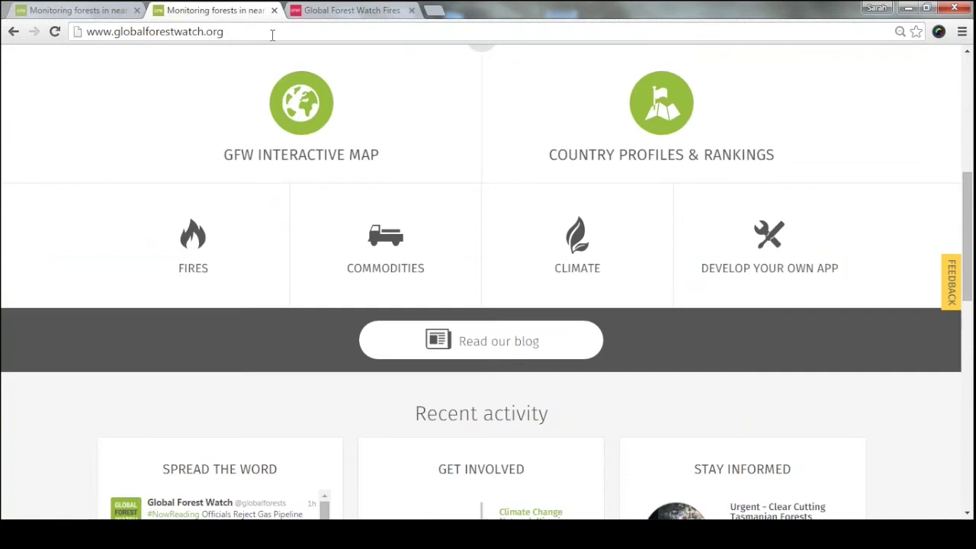
{"action": "left_click", "coordinate": [358, 10]}
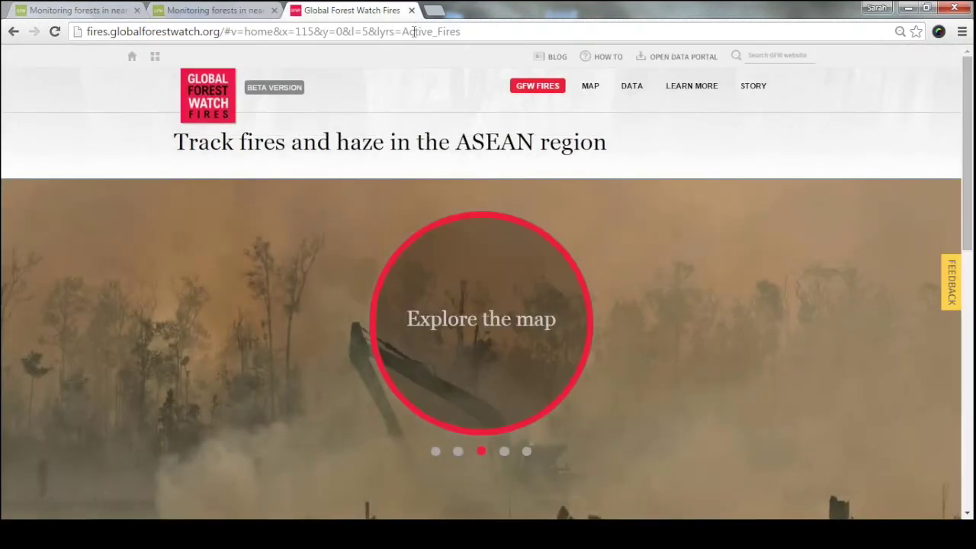
{"action": "left_click", "coordinate": [584, 91]}
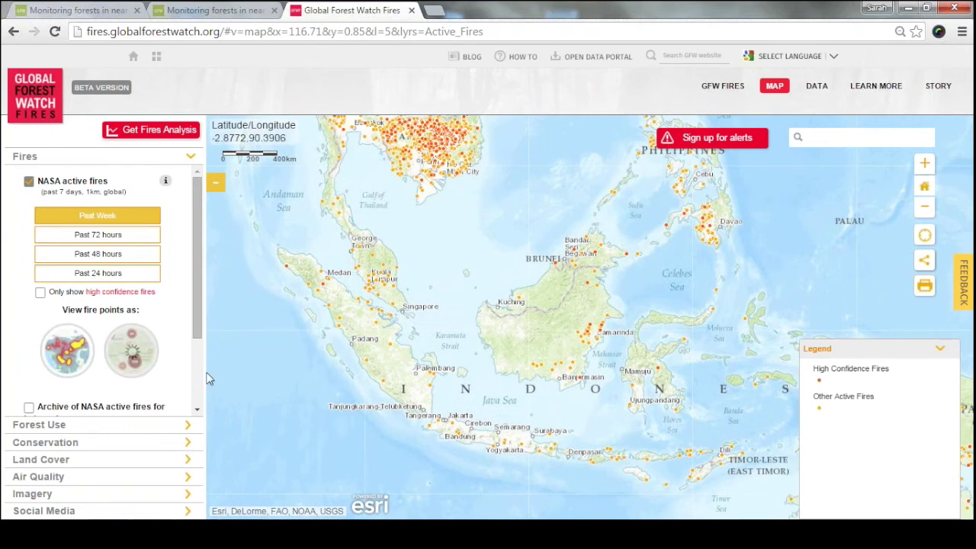
- Turn on the Wind direction layer with the Dark Gray Canvas basemap on the fires map, and close the Fires site
{"action": "left_click_drag", "start_coordinate": [198, 313], "coordinate": [199, 395]}
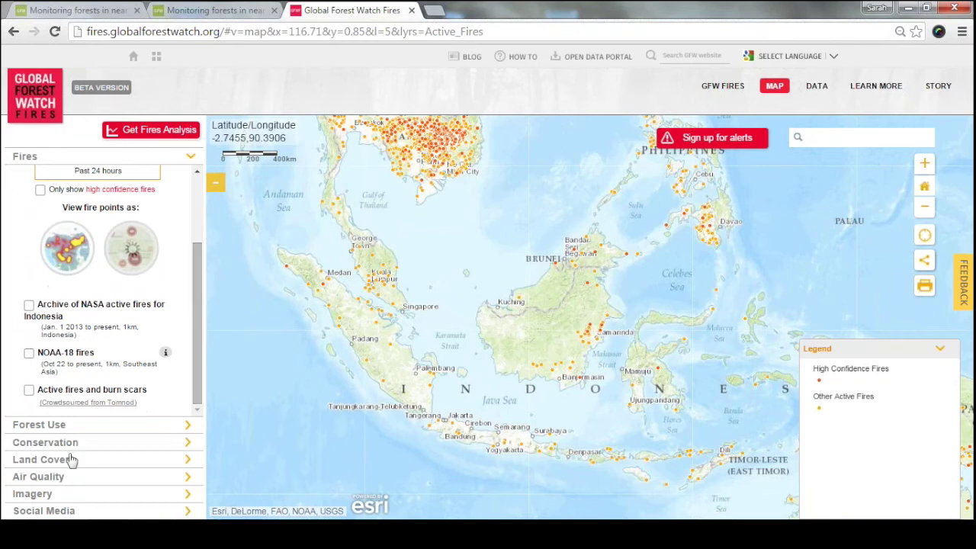
{"action": "left_click", "coordinate": [45, 494]}
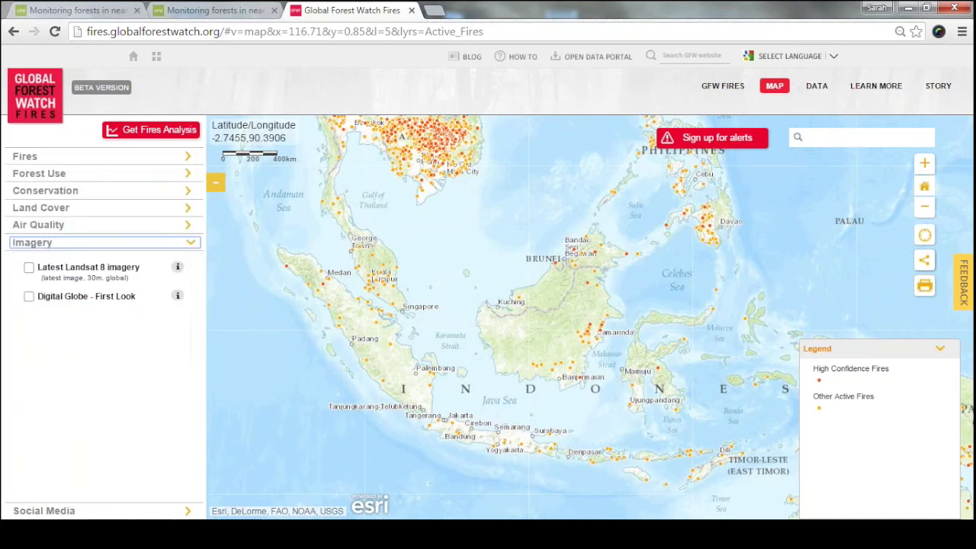
{"action": "left_click", "coordinate": [53, 225]}
{"action": "left_click", "coordinate": [28, 250]}
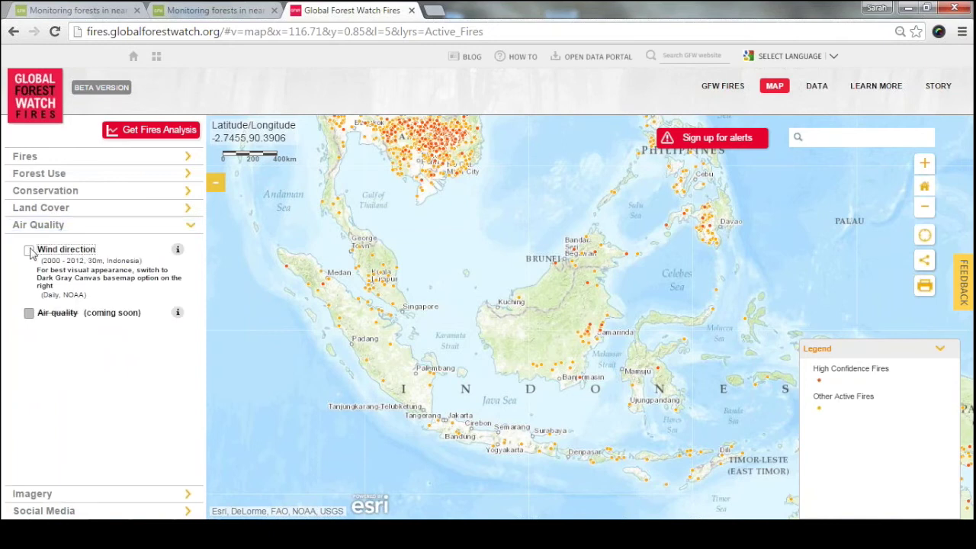
{"action": "left_click", "coordinate": [471, 303]}
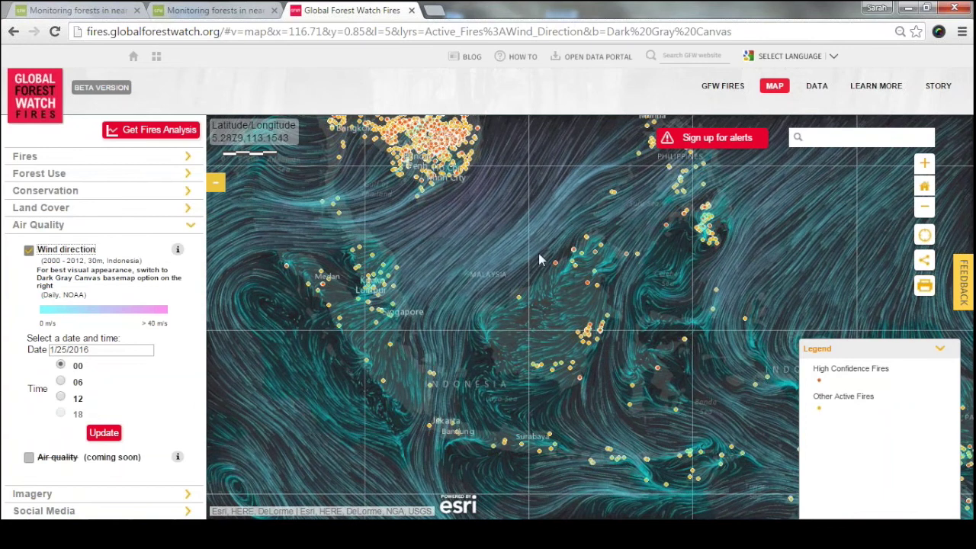
{"action": "left_click", "coordinate": [412, 11]}
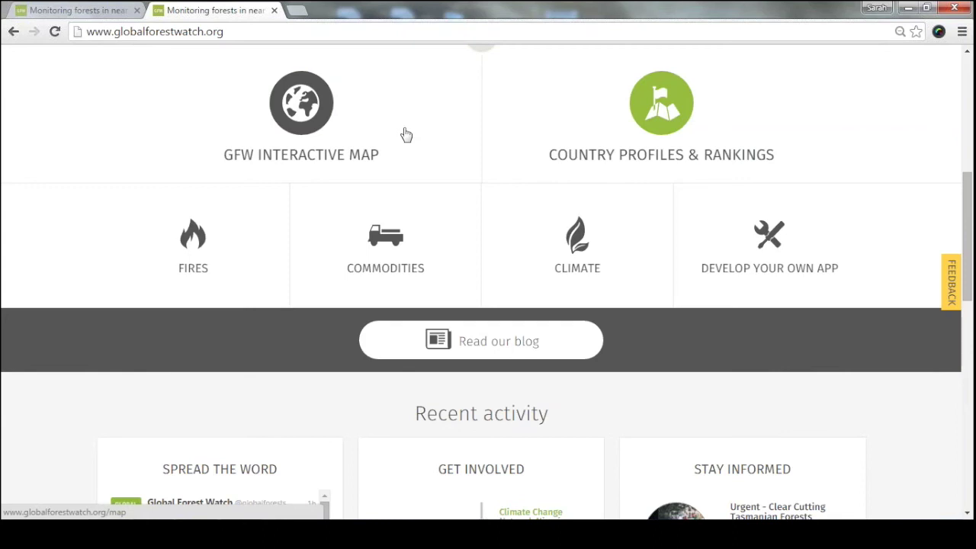
- Open the Commodities site from the home page in a new tab and display its map
{"action": "scroll", "coordinate": [406, 135], "scroll_direction": "up", "scroll_amount": 5}
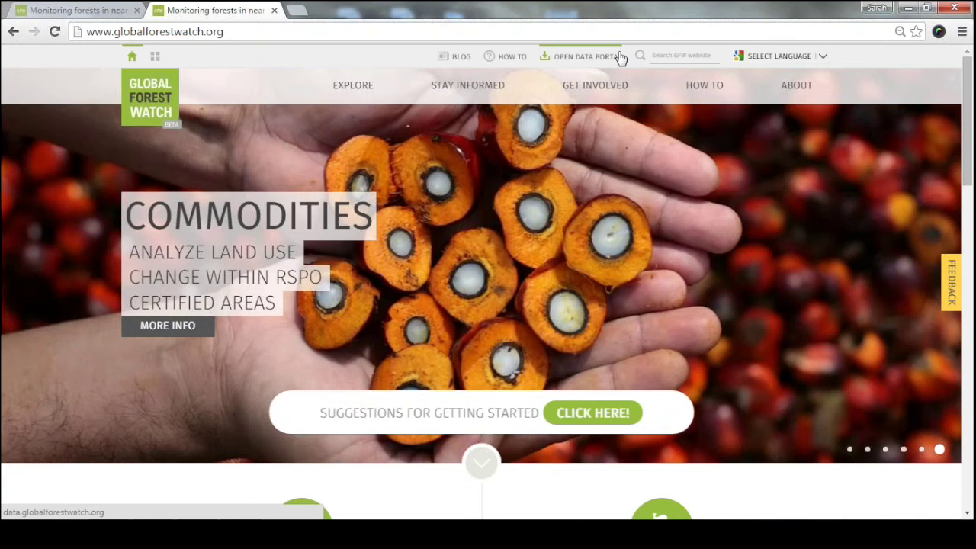
{"action": "scroll", "coordinate": [365, 278], "scroll_direction": "down", "scroll_amount": 5}
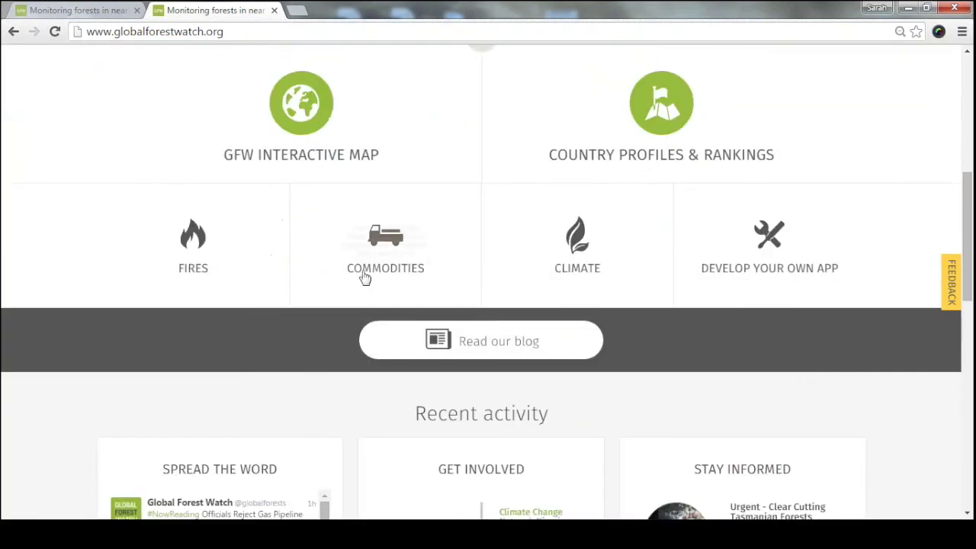
{"action": "right_click", "coordinate": [384, 244]}
{"action": "left_click", "coordinate": [397, 251]}
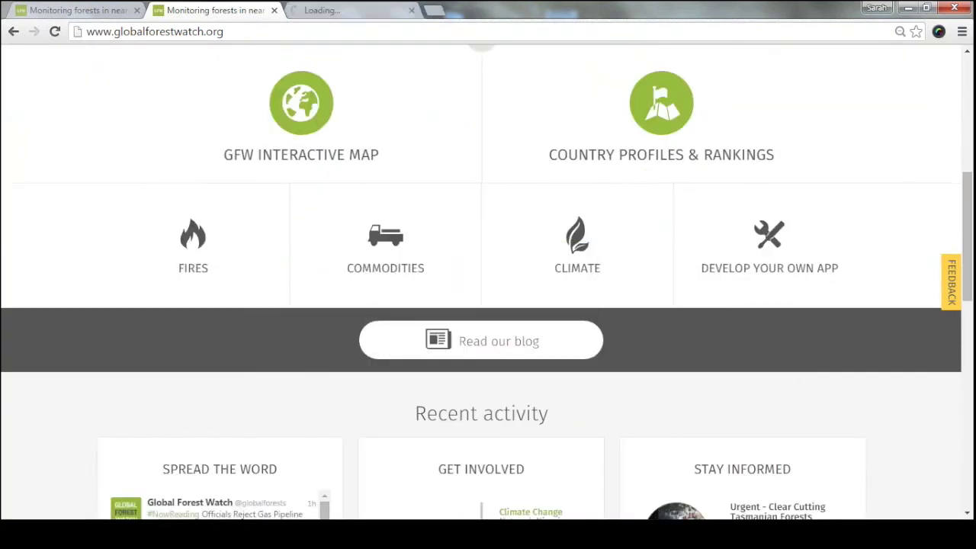
{"action": "left_click", "coordinate": [344, 9]}
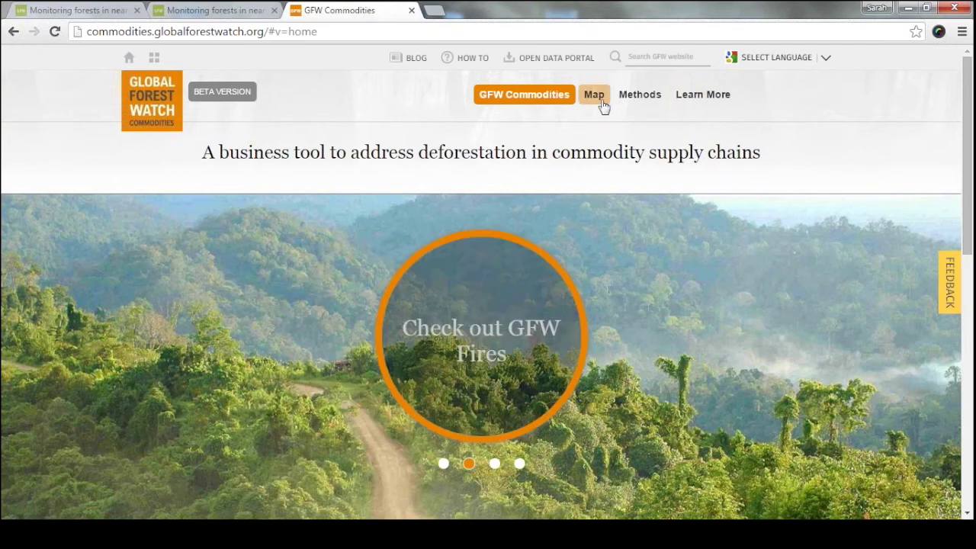
{"action": "left_click", "coordinate": [594, 96]}
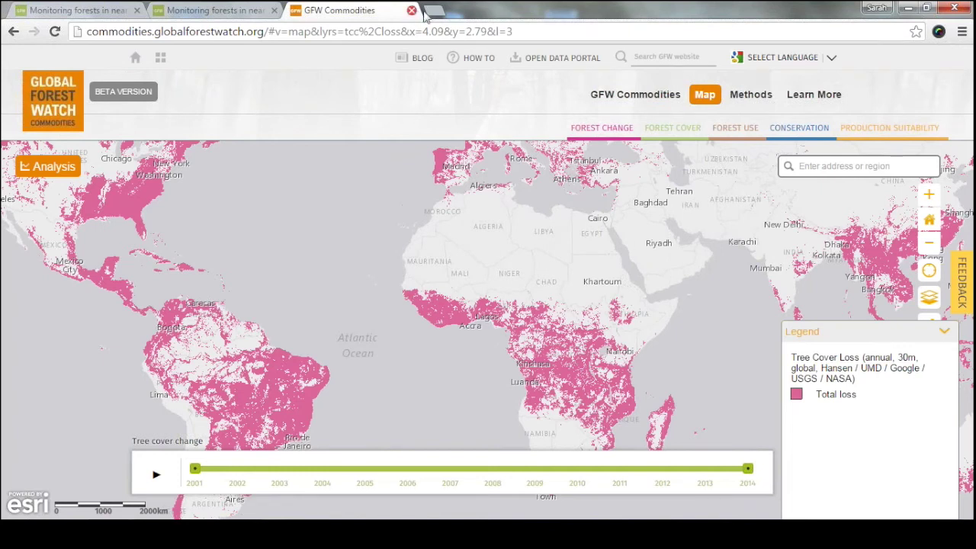
- Look at tree cover loss in the Americas and the forest change and forest cover layer options, and close the Commodities site
{"action": "left_click_drag", "start_coordinate": [442, 311], "coordinate": [513, 321]}
{"action": "left_click_drag", "start_coordinate": [514, 255], "coordinate": [653, 235]}
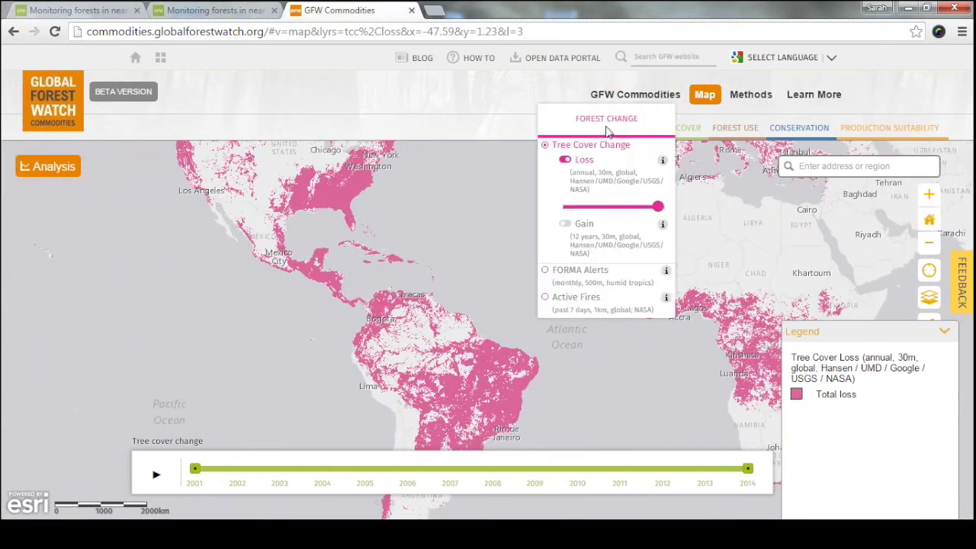
{"action": "mouse_move", "coordinate": [662, 135]}
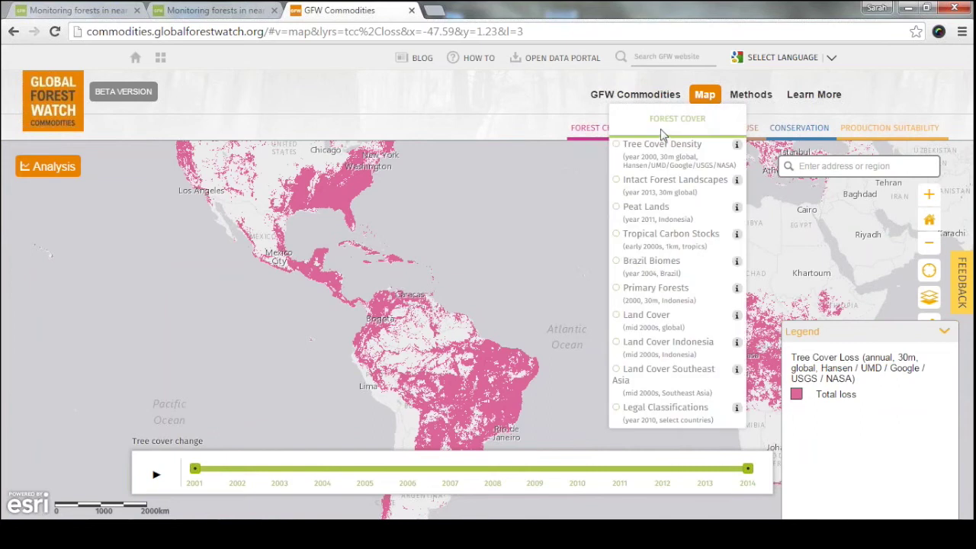
{"action": "mouse_move", "coordinate": [728, 128]}
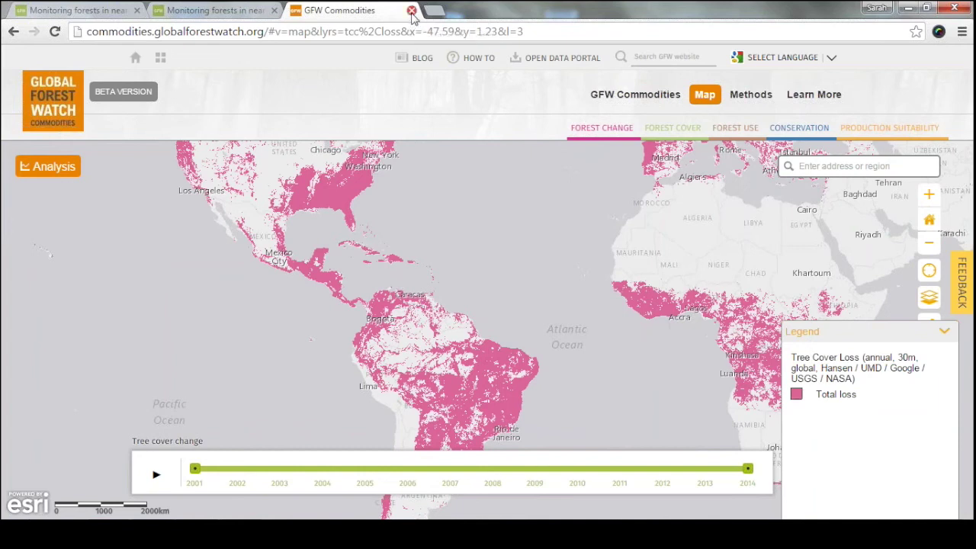
{"action": "left_click", "coordinate": [411, 11]}
- Open the Climate site from the home page in a new tab and display its interactive map
{"action": "scroll", "coordinate": [899, 387], "scroll_direction": "up", "scroll_amount": 1}
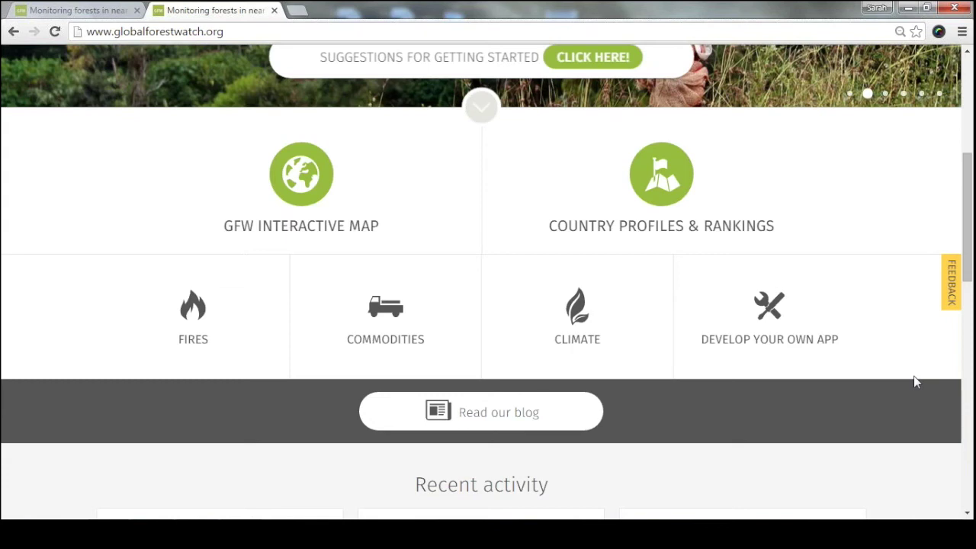
{"action": "right_click", "coordinate": [578, 310]}
{"action": "left_click", "coordinate": [610, 319]}
{"action": "left_click", "coordinate": [354, 10]}
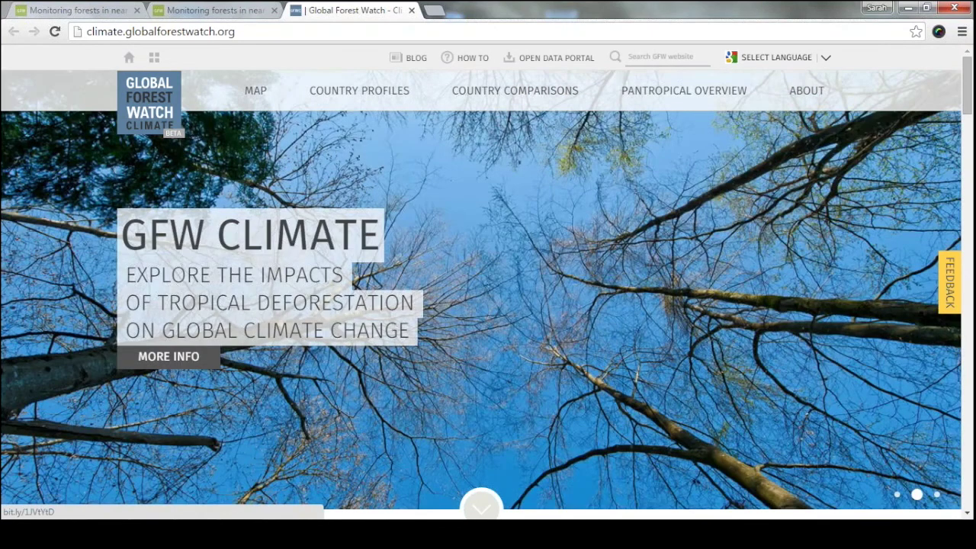
{"action": "scroll", "coordinate": [23, 158], "scroll_direction": "down", "scroll_amount": 4}
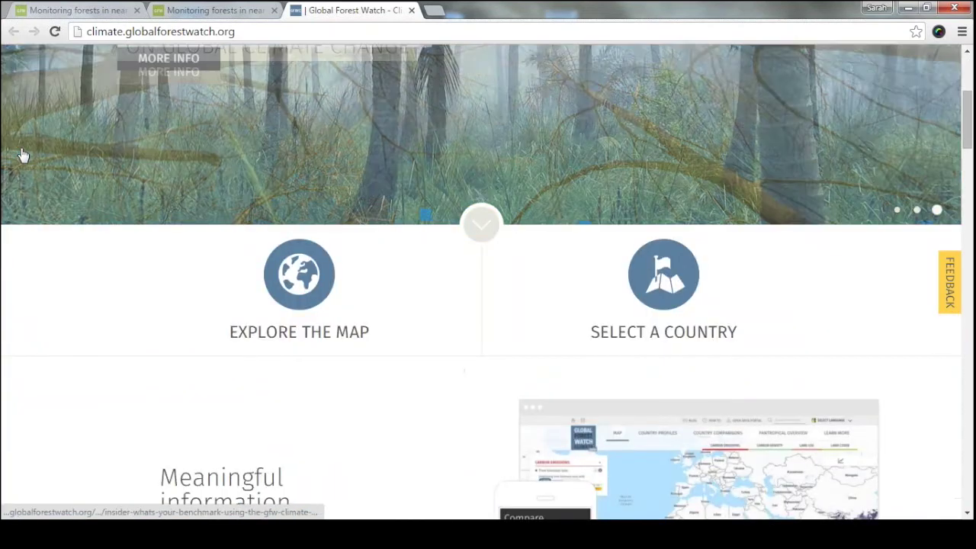
{"action": "left_click", "coordinate": [293, 301]}
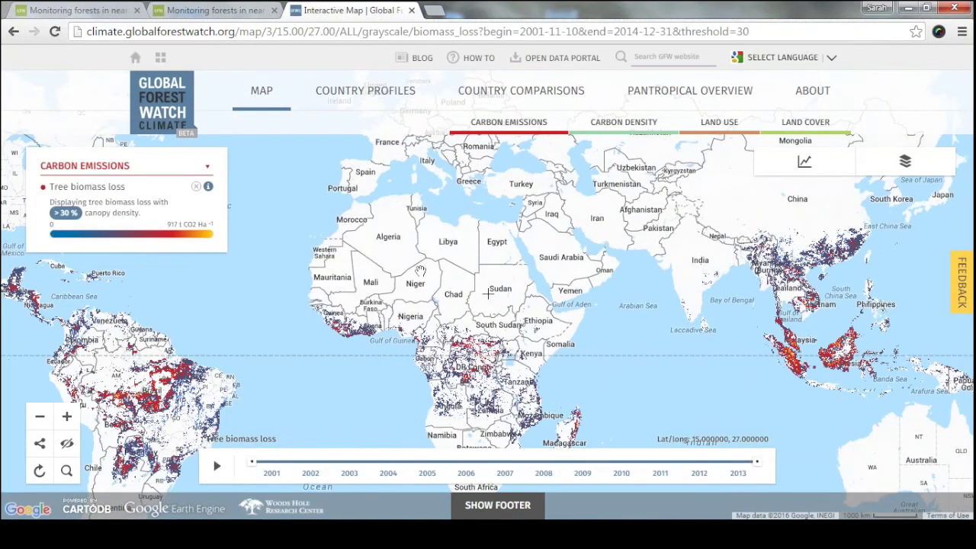
- Examine tree biomass loss in the northern Brazilian Amazon around Santarem at close range
{"action": "left_click_drag", "start_coordinate": [420, 271], "coordinate": [614, 275]}
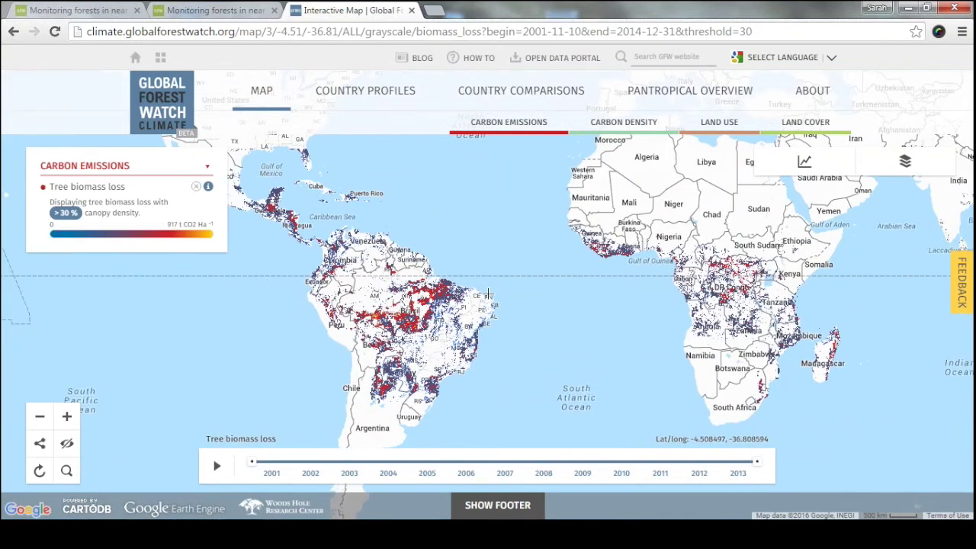
{"action": "scroll", "coordinate": [412, 305], "scroll_direction": "up", "scroll_amount": 1}
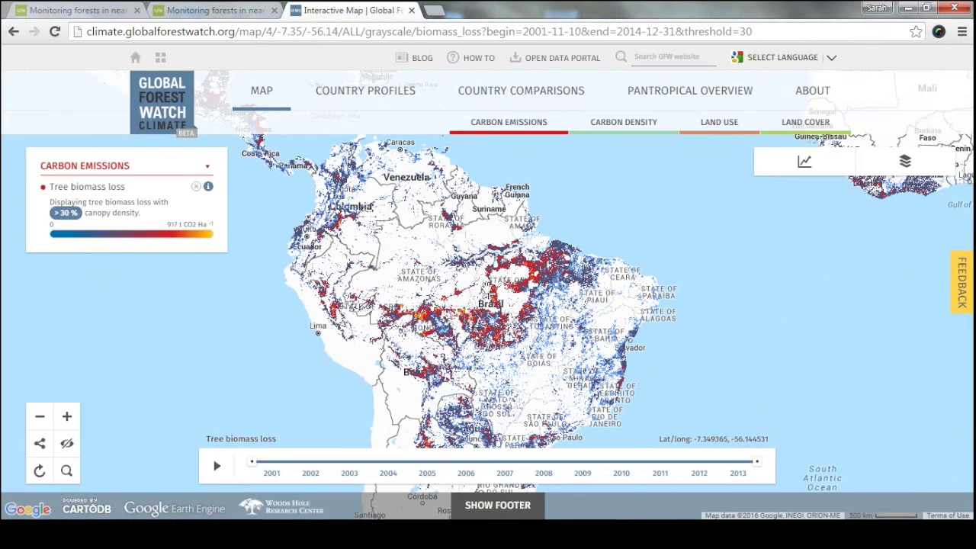
{"action": "double_click", "coordinate": [509, 292]}
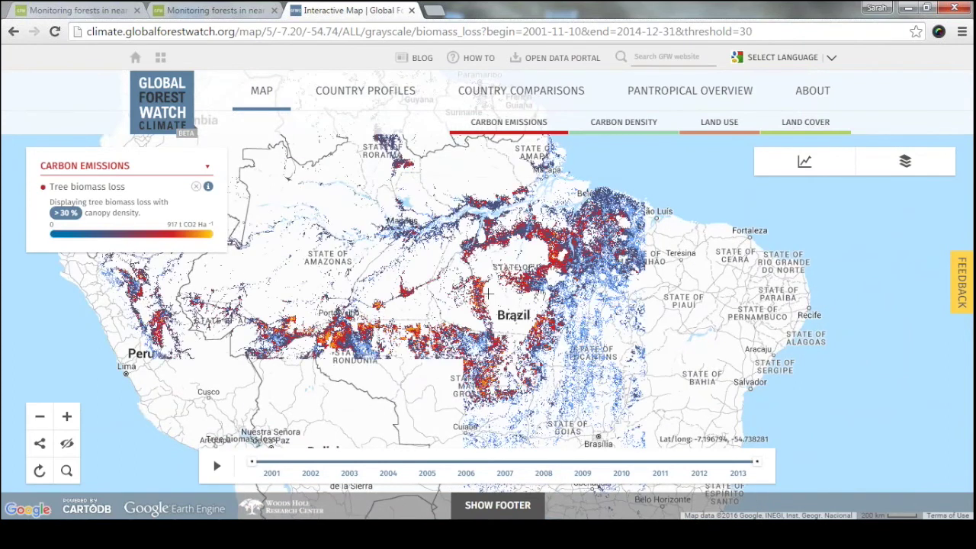
{"action": "double_click", "coordinate": [534, 239]}
{"action": "double_click", "coordinate": [551, 232]}
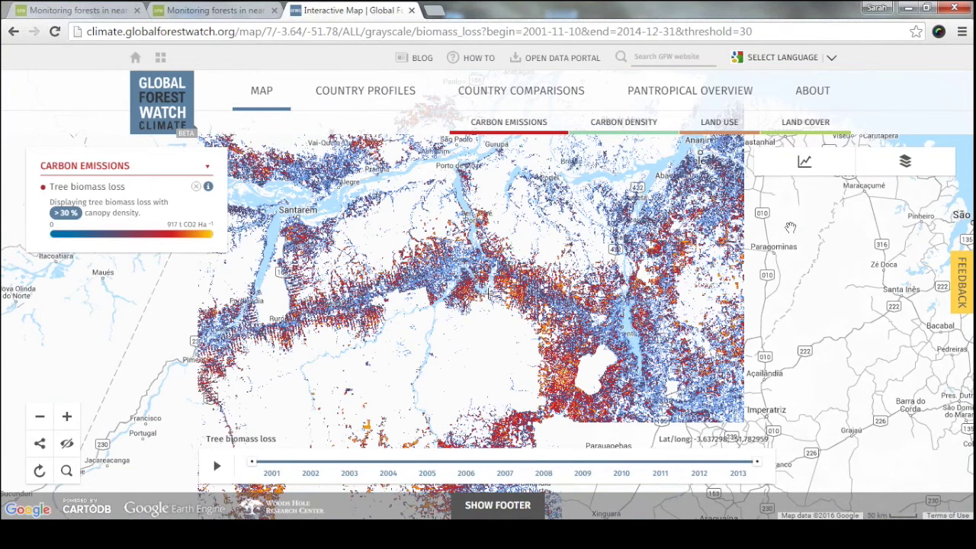
- Analyze tree cover loss and carbon emissions within a small hand-drawn polygon east of Santarem, and discard the analysis
{"action": "left_click", "coordinate": [814, 161]}
{"action": "left_click", "coordinate": [789, 202]}
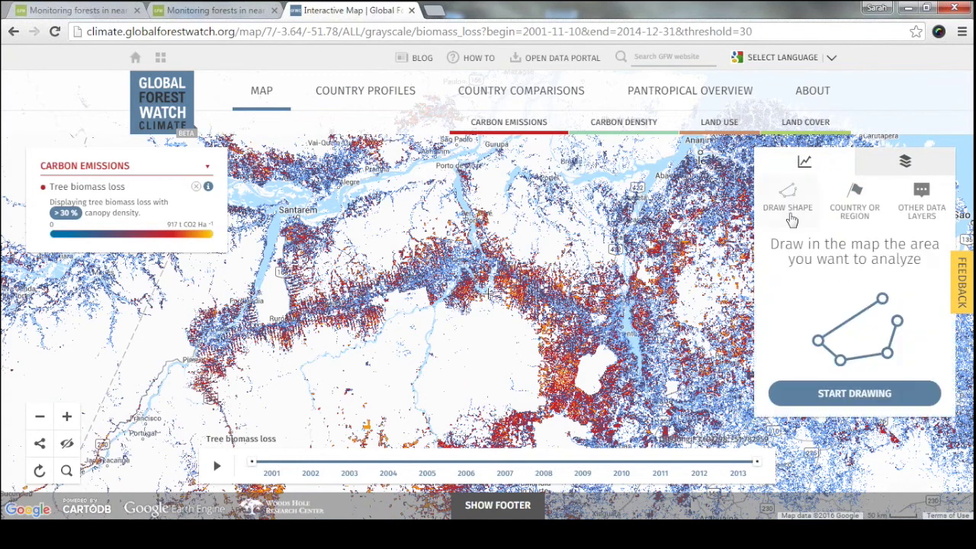
{"action": "left_click", "coordinate": [817, 408]}
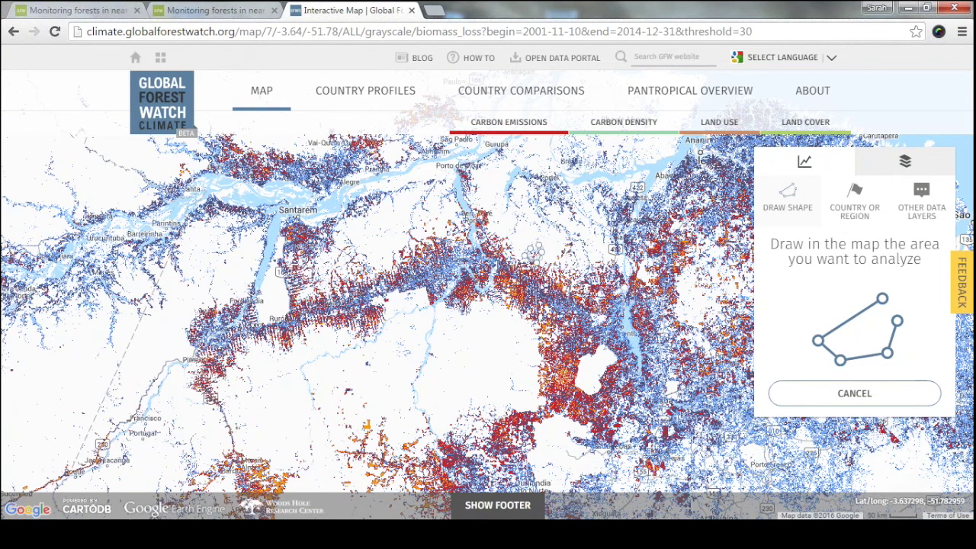
{"action": "left_click", "coordinate": [535, 254]}
{"action": "left_click", "coordinate": [908, 402]}
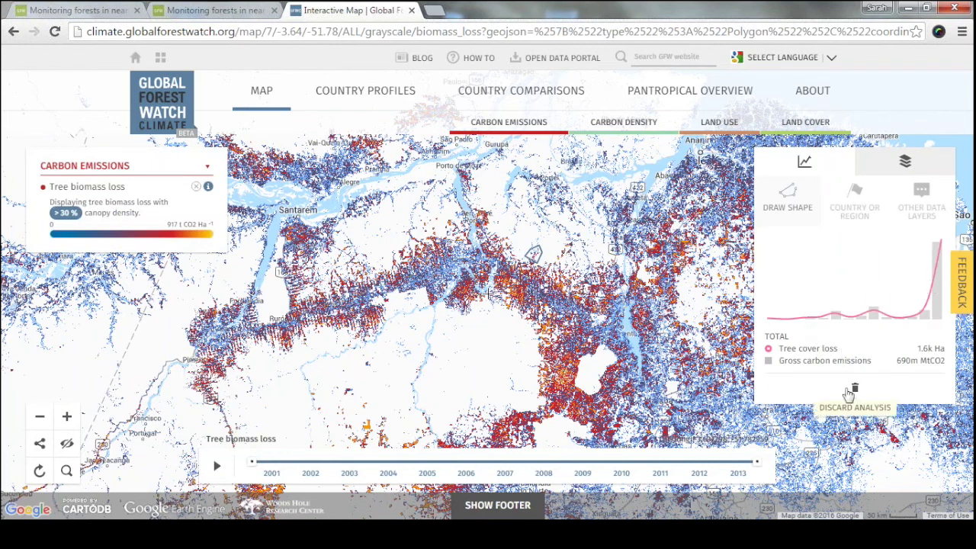
{"action": "left_click", "coordinate": [855, 387]}
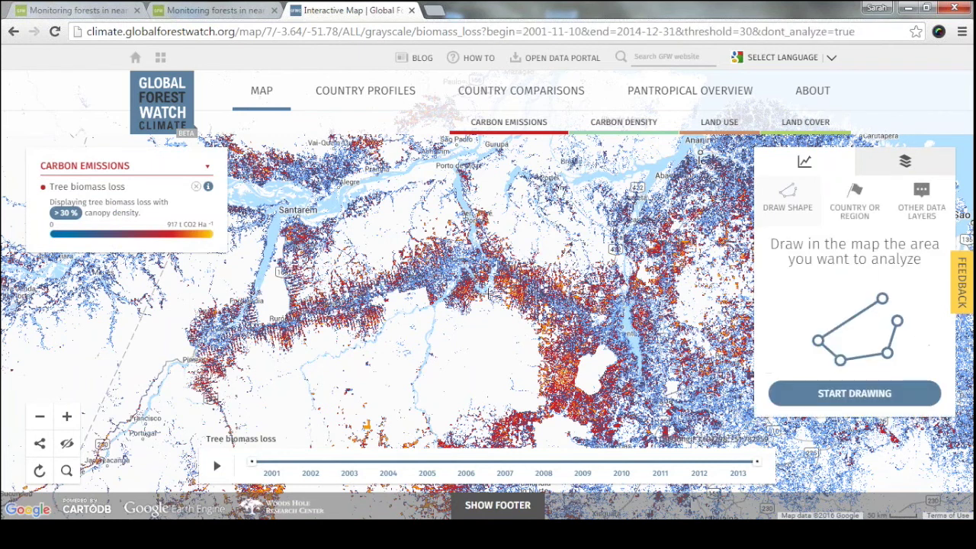
{"action": "left_click", "coordinate": [373, 100]}
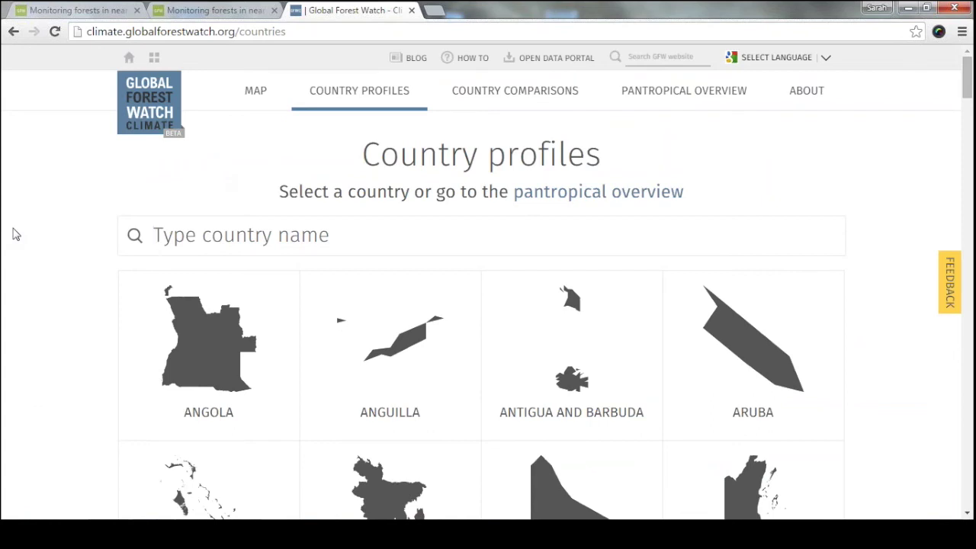
{"action": "scroll", "coordinate": [15, 234], "scroll_direction": "down", "scroll_amount": 10}
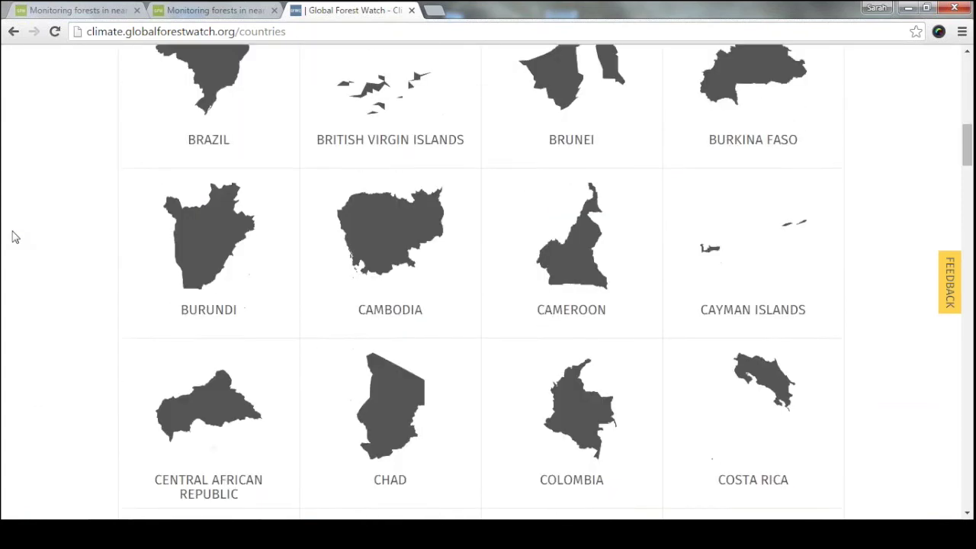
{"action": "left_click", "coordinate": [428, 204]}
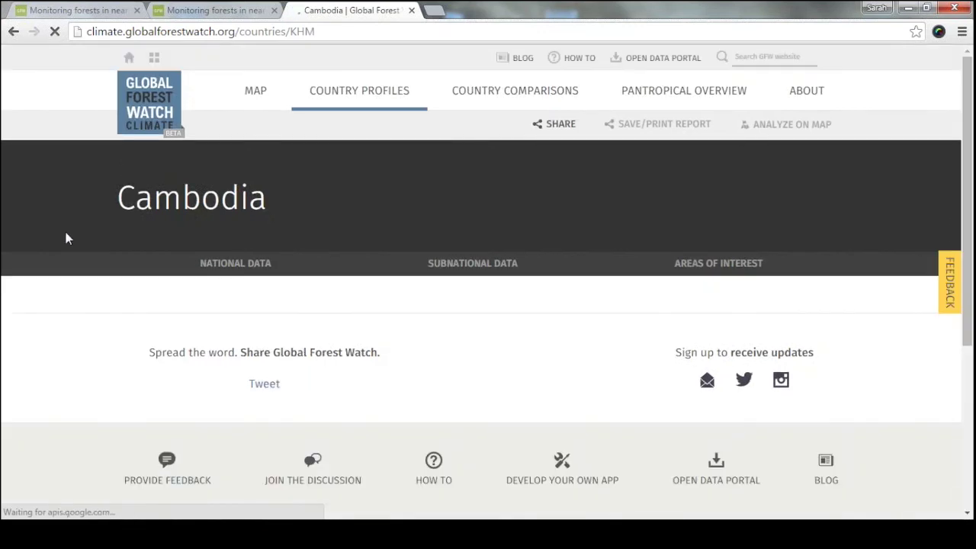
- Compare Cambodia's deforestation rate across other national data and net forest conversion, and return to annual gross tree cover loss
{"action": "scroll", "coordinate": [76, 291], "scroll_direction": "down", "scroll_amount": 5}
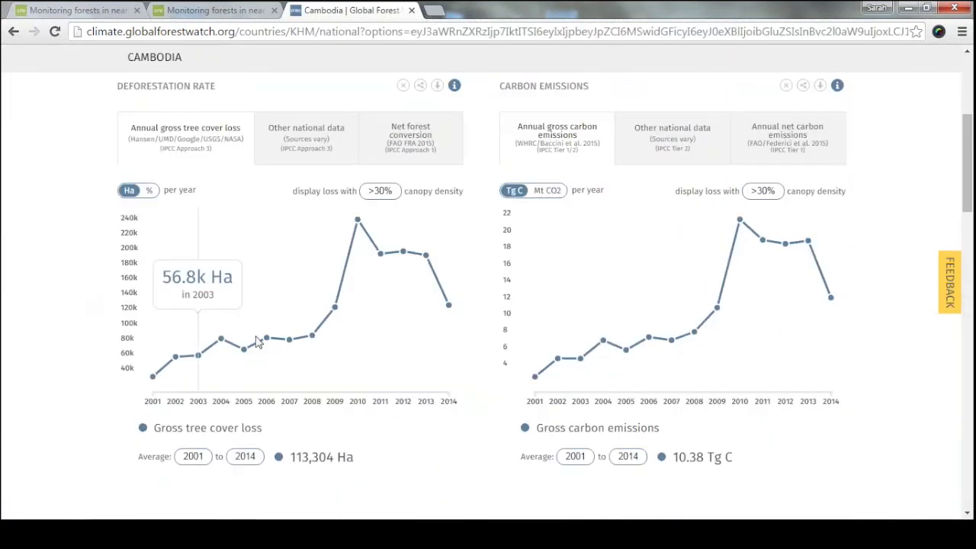
{"action": "left_click", "coordinate": [326, 139]}
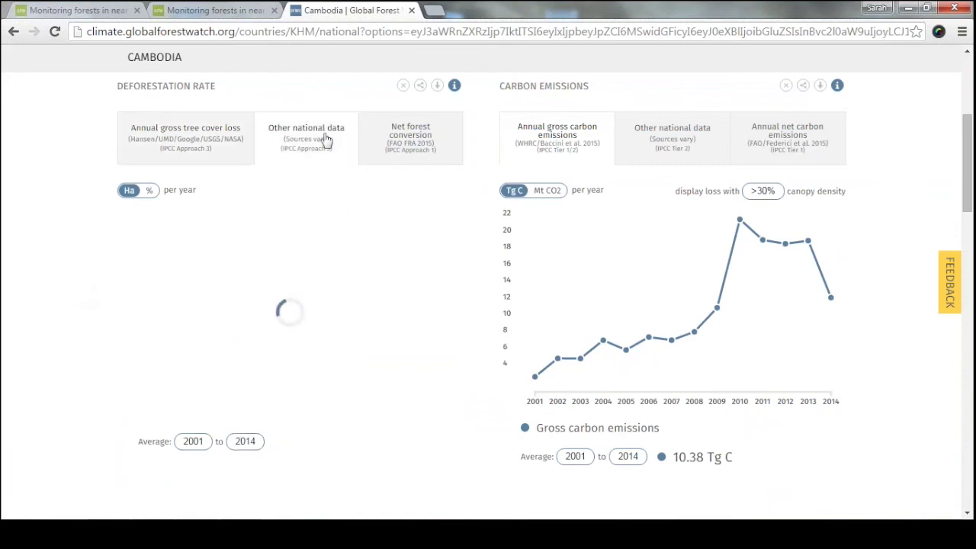
{"action": "left_click", "coordinate": [432, 138]}
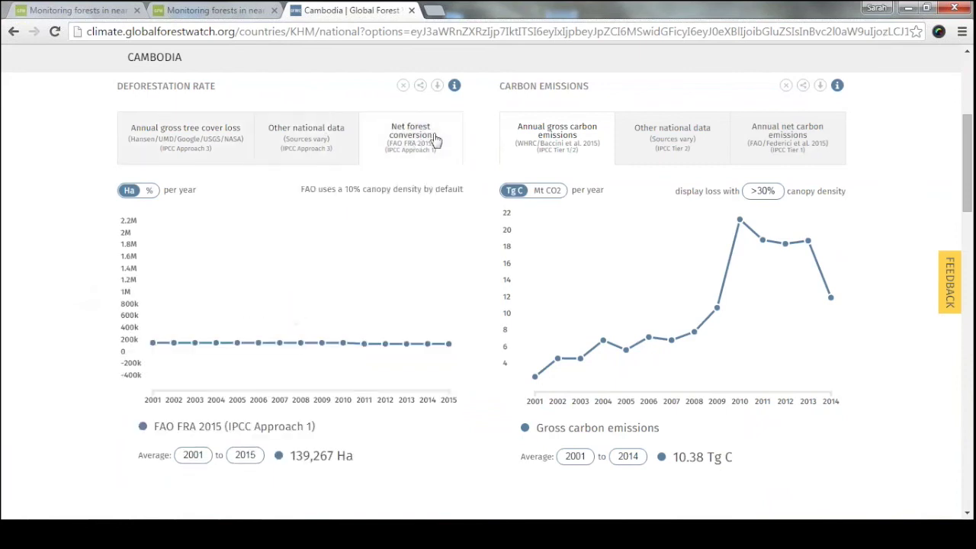
{"action": "left_click", "coordinate": [329, 152]}
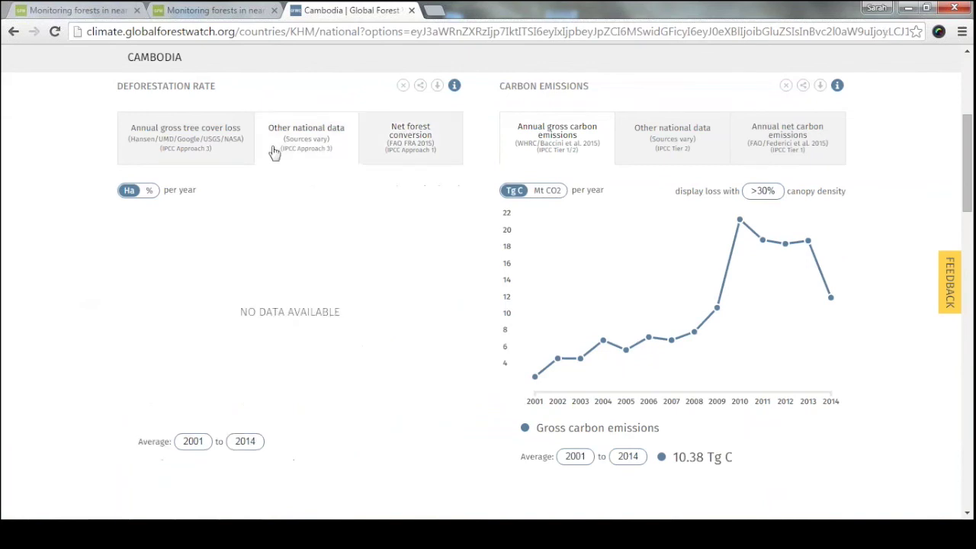
{"action": "left_click", "coordinate": [167, 136]}
- View the indicators available for customizing Cambodia's country report, and close the selection without changing it
{"action": "scroll", "coordinate": [871, 202], "scroll_direction": "up", "scroll_amount": 4}
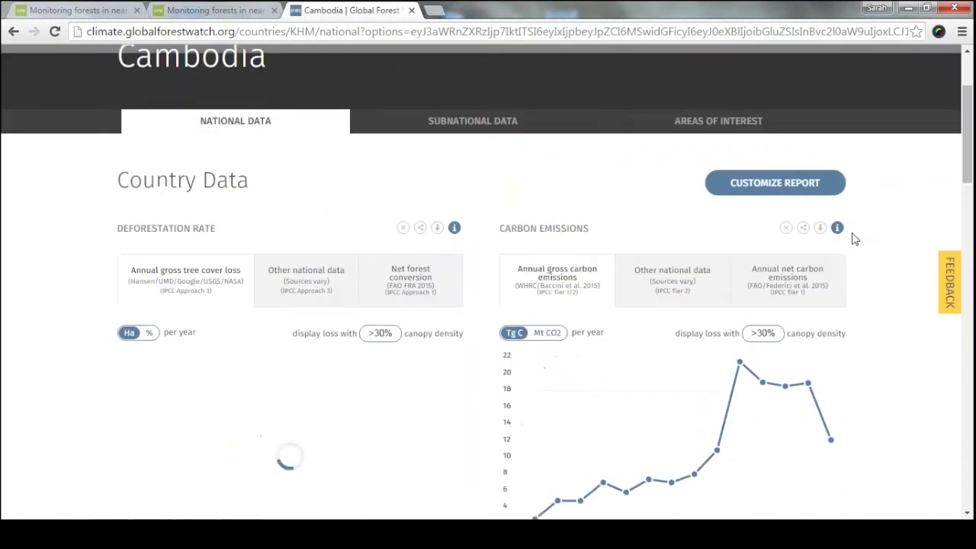
{"action": "scroll", "coordinate": [851, 232], "scroll_direction": "down", "scroll_amount": 1}
{"action": "left_click", "coordinate": [774, 254]}
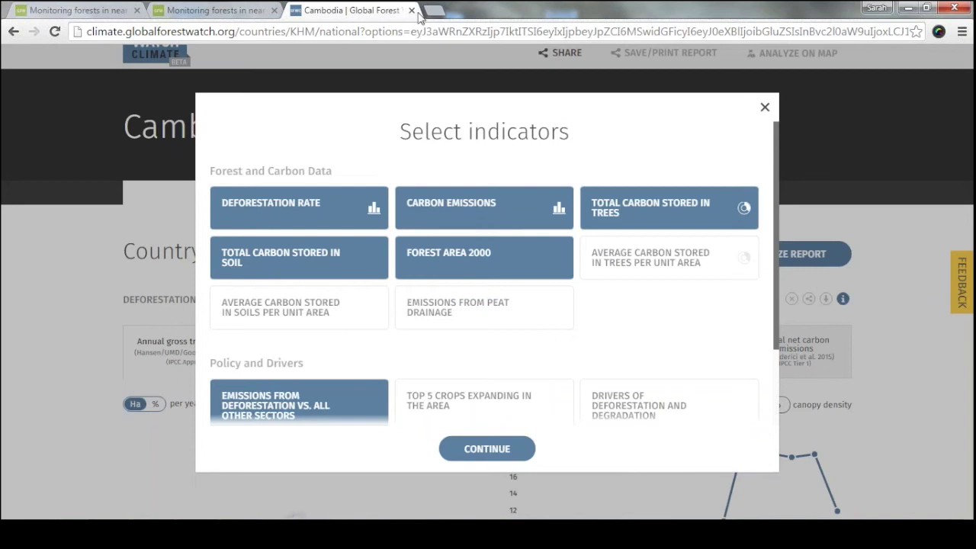
{"action": "left_click", "coordinate": [764, 108]}
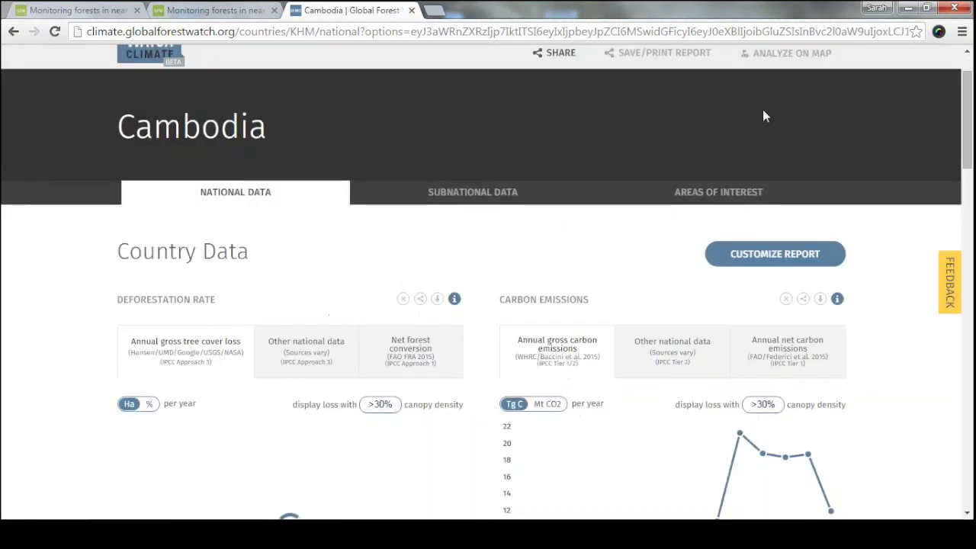
- Open the pantropical overview and examine the carbon emissions circles for all countries
{"action": "scroll", "coordinate": [686, 137], "scroll_direction": "up", "scroll_amount": 1}
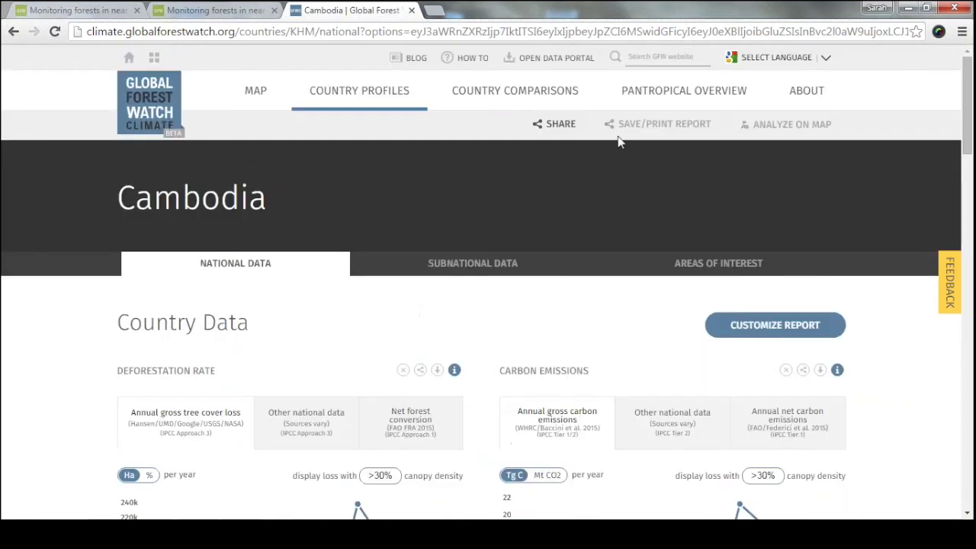
{"action": "left_click", "coordinate": [684, 91]}
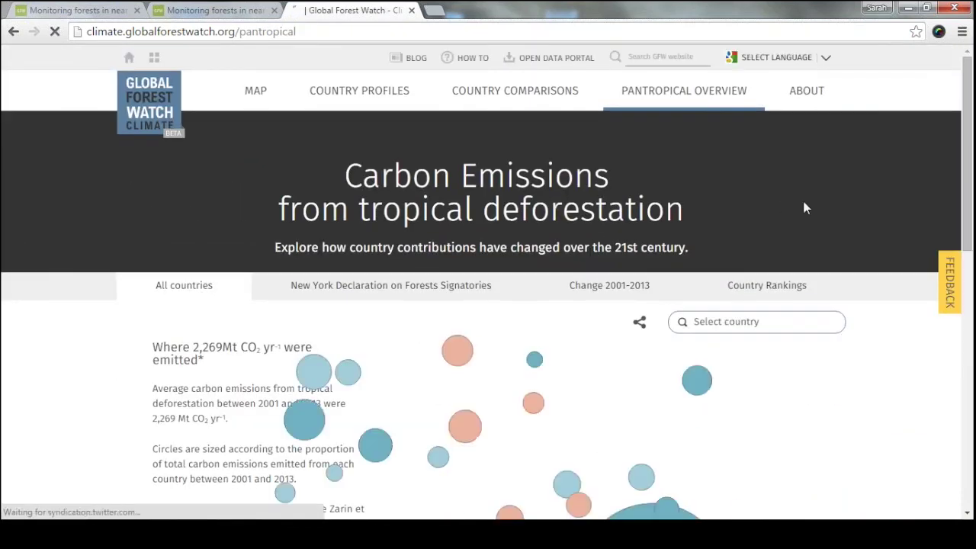
{"action": "scroll", "coordinate": [877, 229], "scroll_direction": "down", "scroll_amount": 2}
{"action": "scroll", "coordinate": [903, 246], "scroll_direction": "down", "scroll_amount": 1}
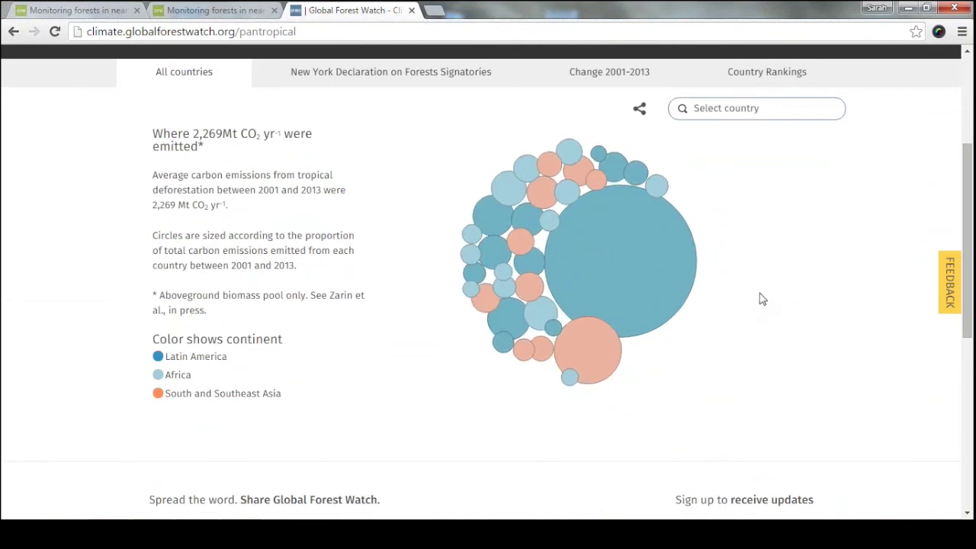
{"action": "mouse_move", "coordinate": [610, 295]}
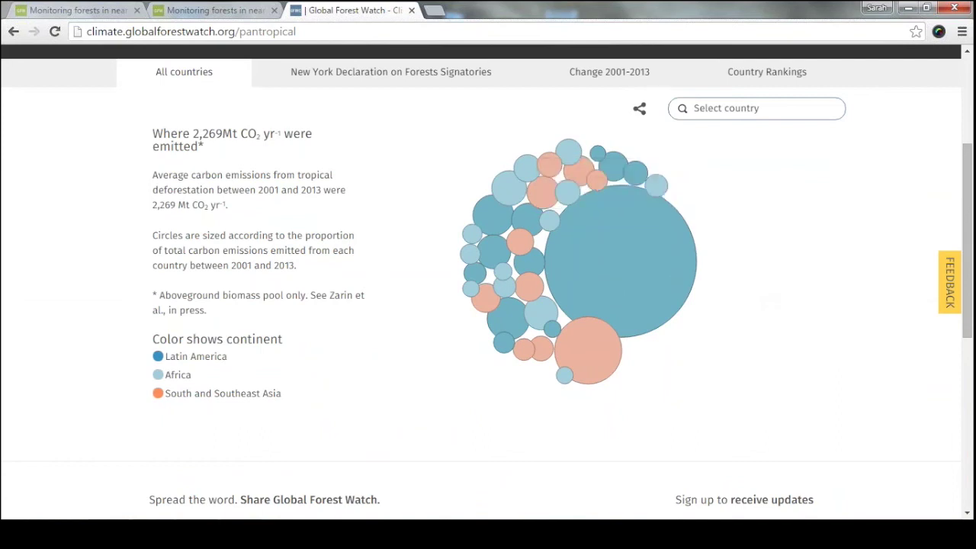
- Display the emissions change for 2001-2013 and play its yearly animation by country
{"action": "left_click", "coordinate": [616, 83]}
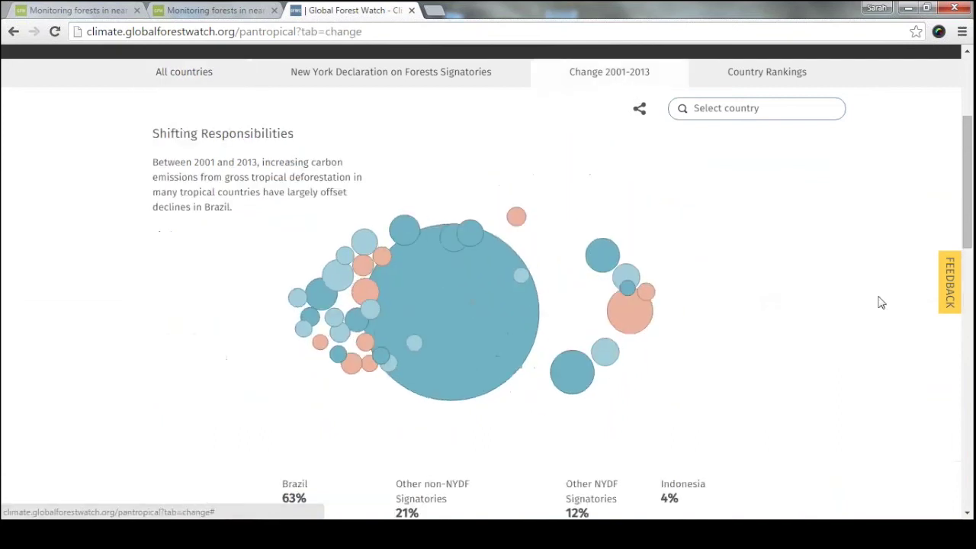
{"action": "scroll", "coordinate": [902, 310], "scroll_direction": "down", "scroll_amount": 1}
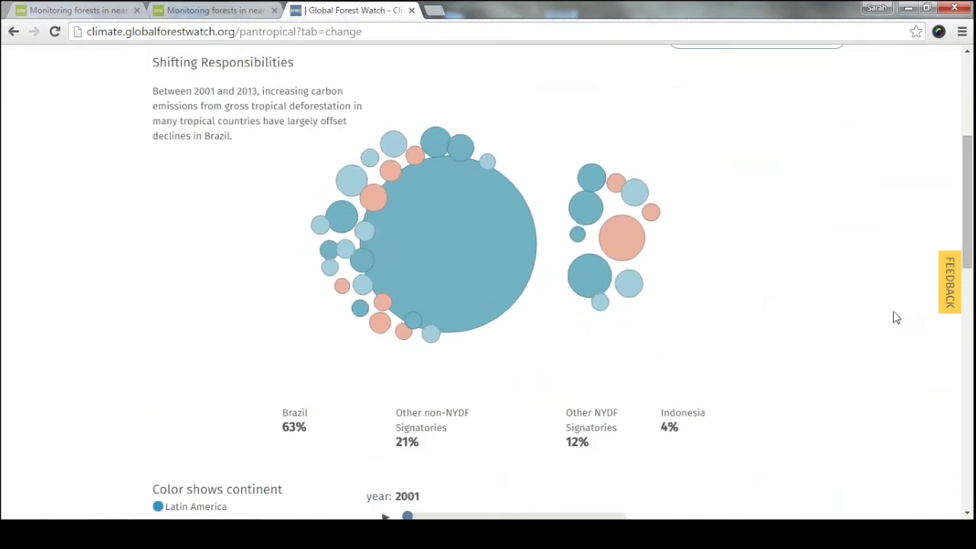
{"action": "scroll", "coordinate": [892, 318], "scroll_direction": "down", "scroll_amount": 2}
{"action": "scroll", "coordinate": [890, 320], "scroll_direction": "up", "scroll_amount": 1}
{"action": "left_click", "coordinate": [385, 445]}
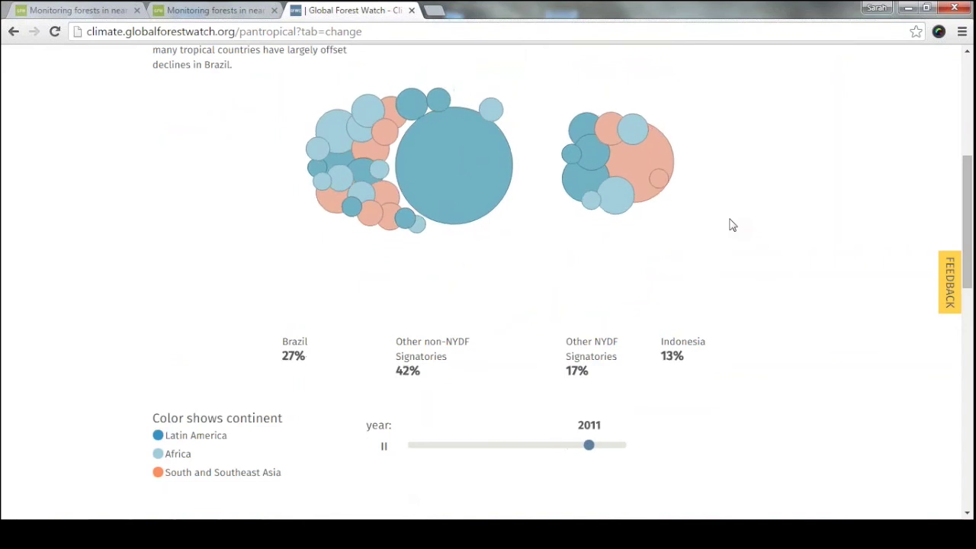
- Close the Climate site and review the main home page's links to the map, country profiles and specialized sites
{"action": "left_click", "coordinate": [411, 11]}
{"action": "scroll", "coordinate": [901, 333], "scroll_direction": "up", "scroll_amount": 5}
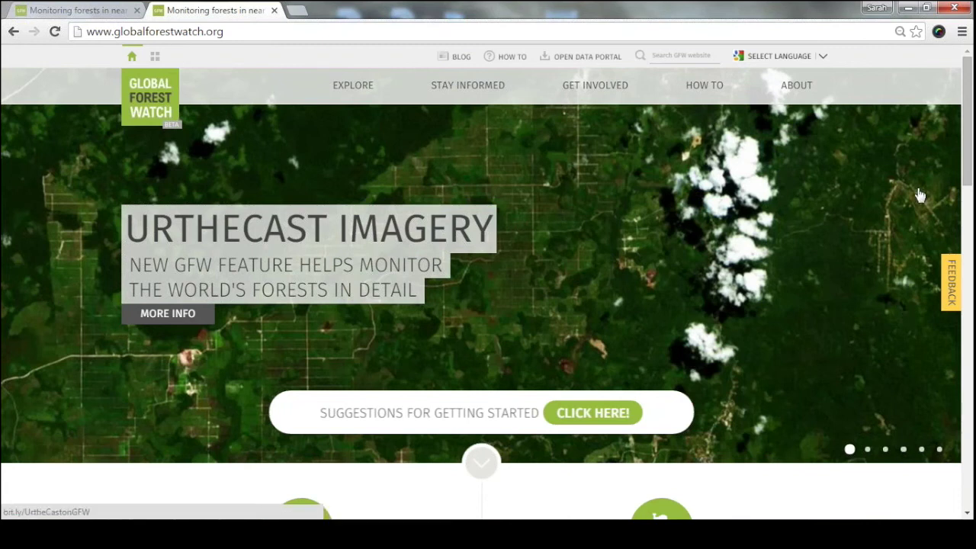
{"action": "scroll", "coordinate": [889, 218], "scroll_direction": "down", "scroll_amount": 5}
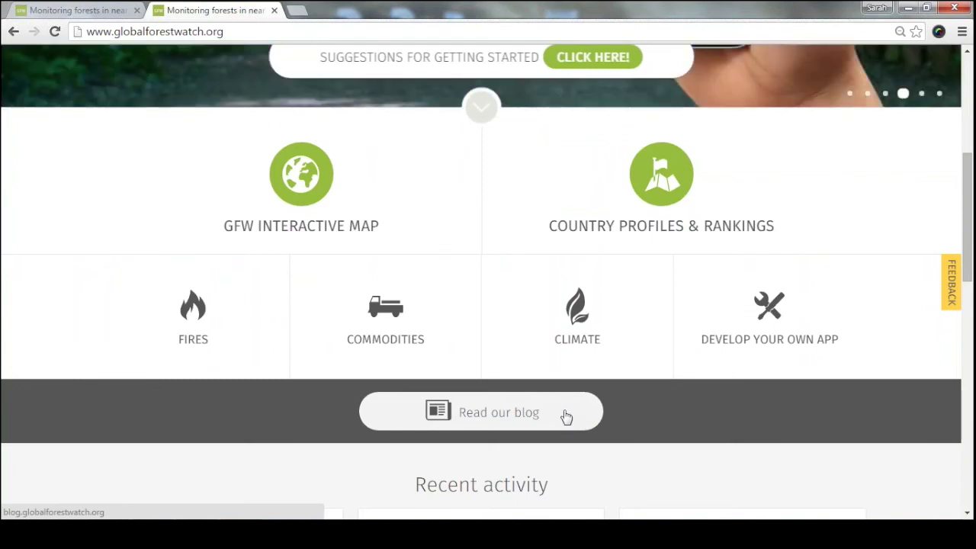
{"action": "scroll", "coordinate": [566, 417], "scroll_direction": "up", "scroll_amount": 5}
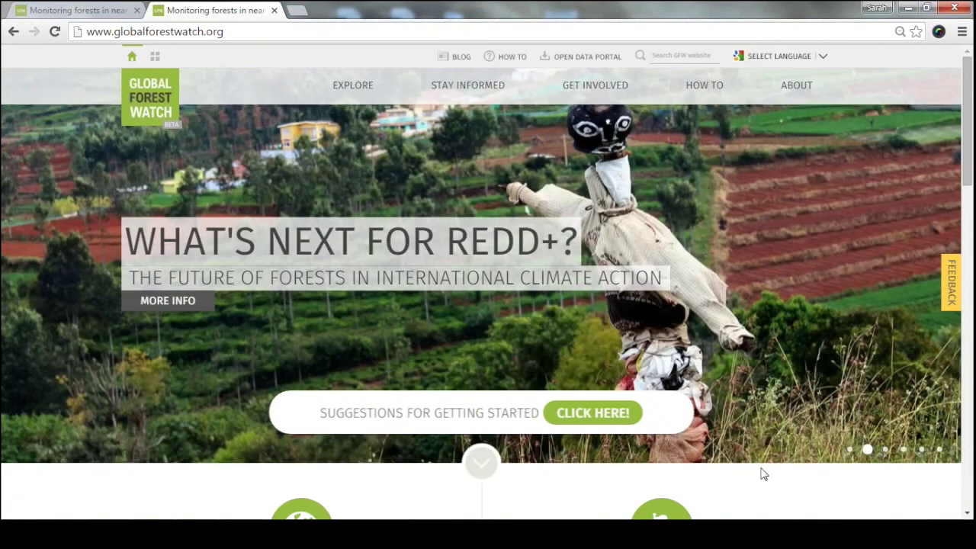
- Look through the home page's recent activity, sharing links and footer resources, and return to its banner
{"action": "mouse_move", "coordinate": [619, 84]}
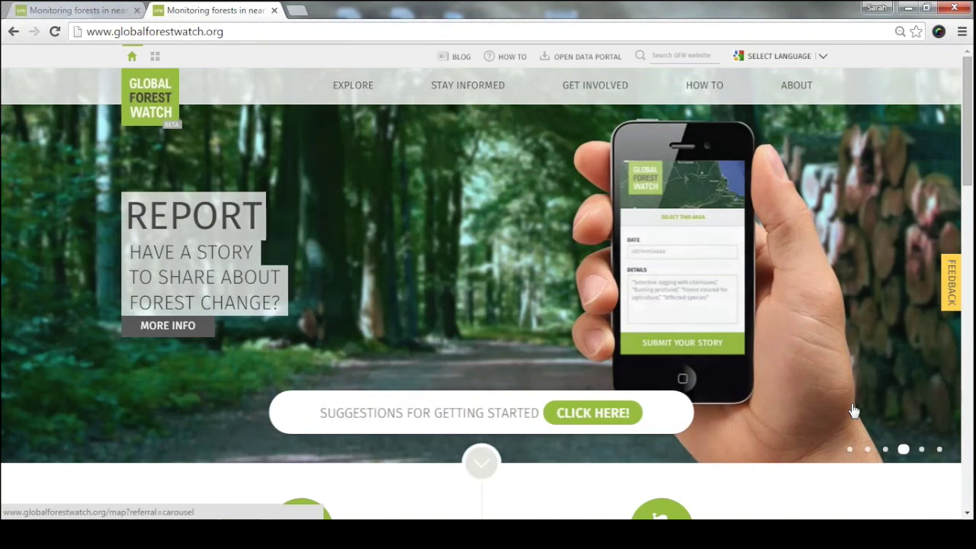
{"action": "scroll", "coordinate": [861, 246], "scroll_direction": "down", "scroll_amount": 3}
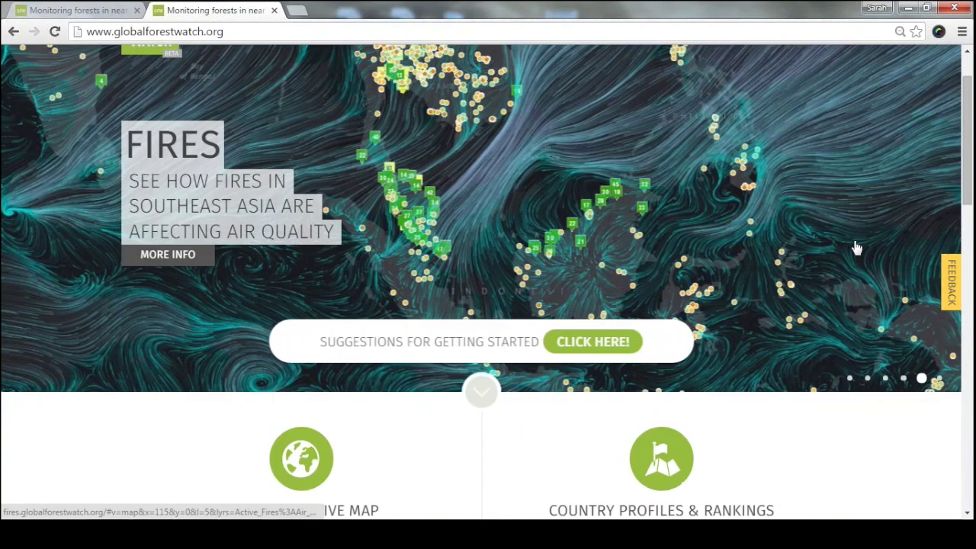
{"action": "scroll", "coordinate": [854, 244], "scroll_direction": "down", "scroll_amount": 8}
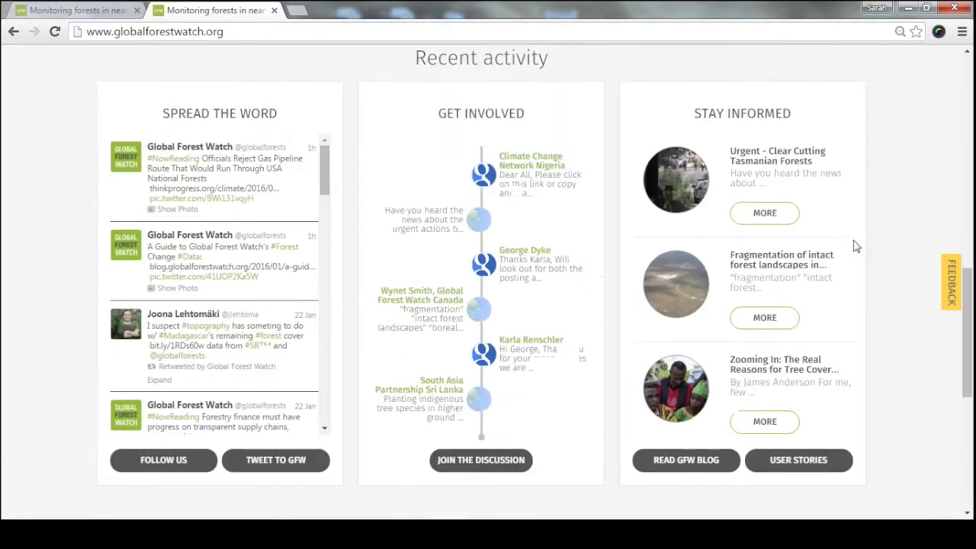
{"action": "scroll", "coordinate": [909, 243], "scroll_direction": "down", "scroll_amount": 3}
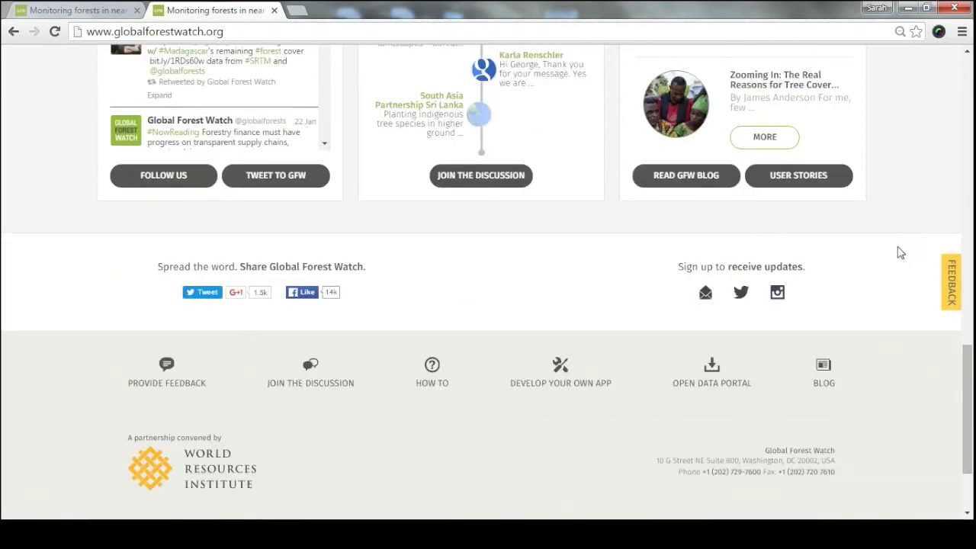
{"action": "scroll", "coordinate": [899, 252], "scroll_direction": "up", "scroll_amount": 13}
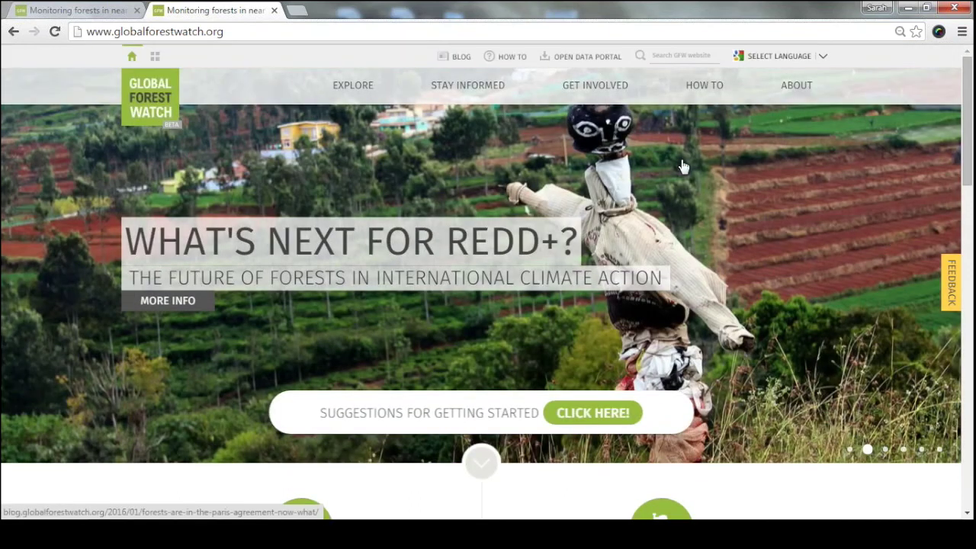
{"action": "mouse_move", "coordinate": [586, 93]}
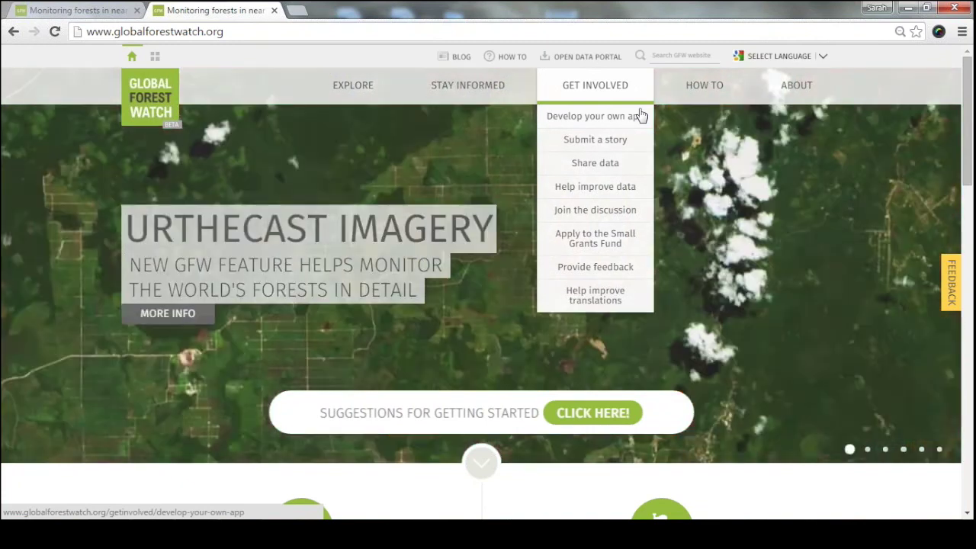
{"action": "right_click", "coordinate": [641, 113]}
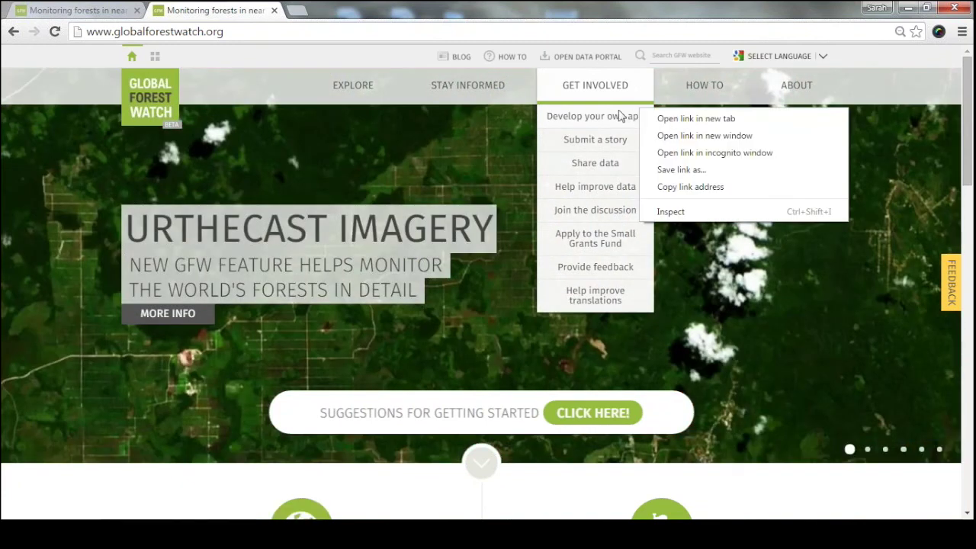
{"action": "left_click", "coordinate": [784, 495]}
{"action": "left_click", "coordinate": [662, 509]}
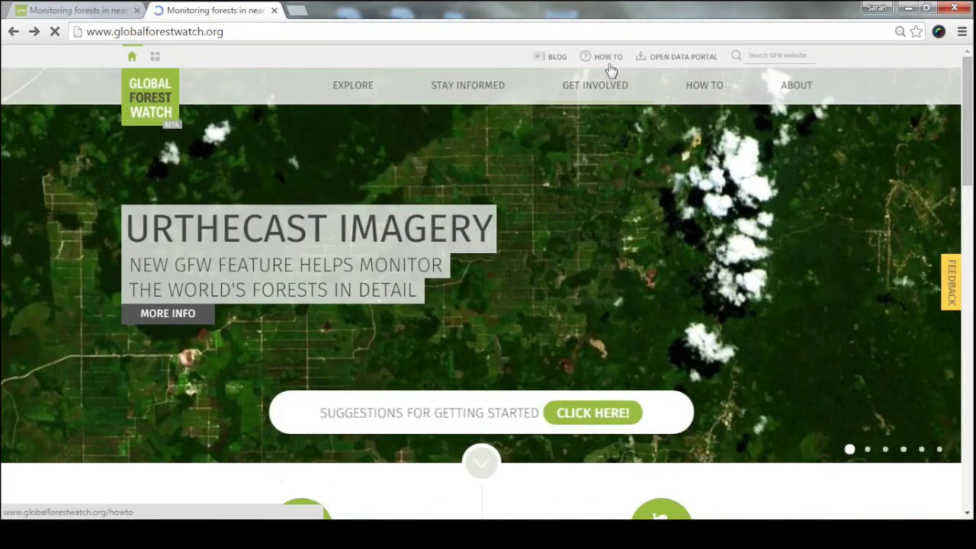
- Review the Get Involved and Stay Informed options, and look over the home page's recent activity and partner sections
{"action": "mouse_move", "coordinate": [616, 80]}
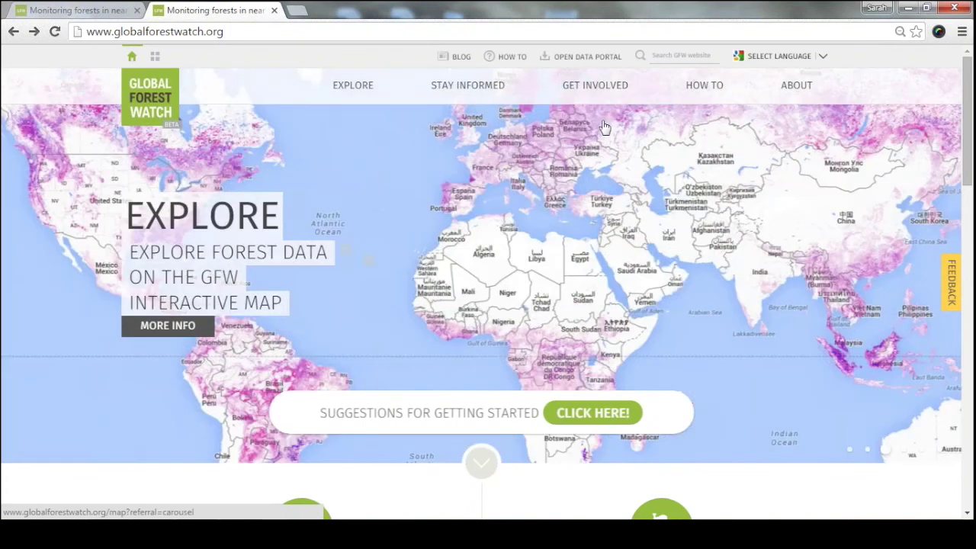
{"action": "mouse_move", "coordinate": [472, 91]}
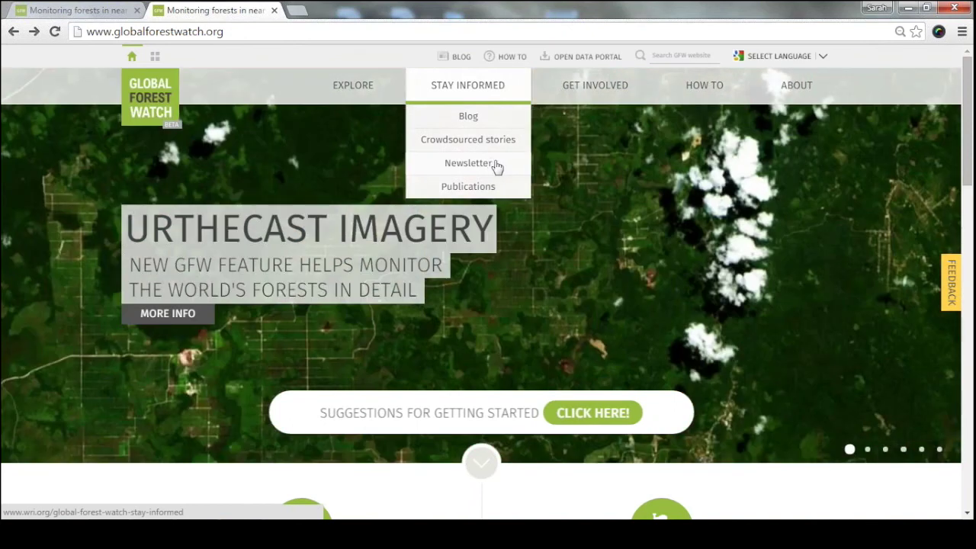
{"action": "scroll", "coordinate": [738, 249], "scroll_direction": "down", "scroll_amount": 5}
{"action": "scroll", "coordinate": [738, 249], "scroll_direction": "down", "scroll_amount": 5}
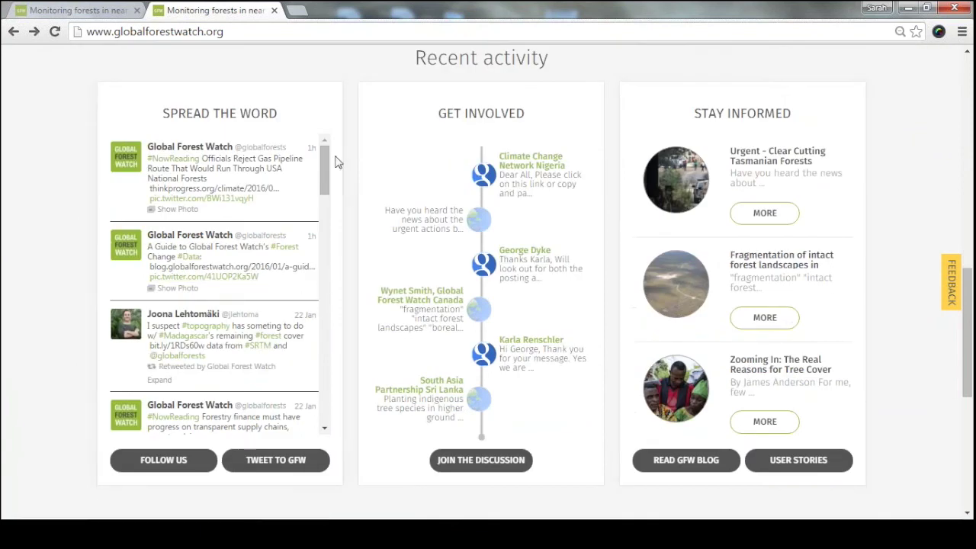
{"action": "scroll", "coordinate": [65, 157], "scroll_direction": "down", "scroll_amount": 1}
{"action": "scroll", "coordinate": [65, 158], "scroll_direction": "down", "scroll_amount": 5}
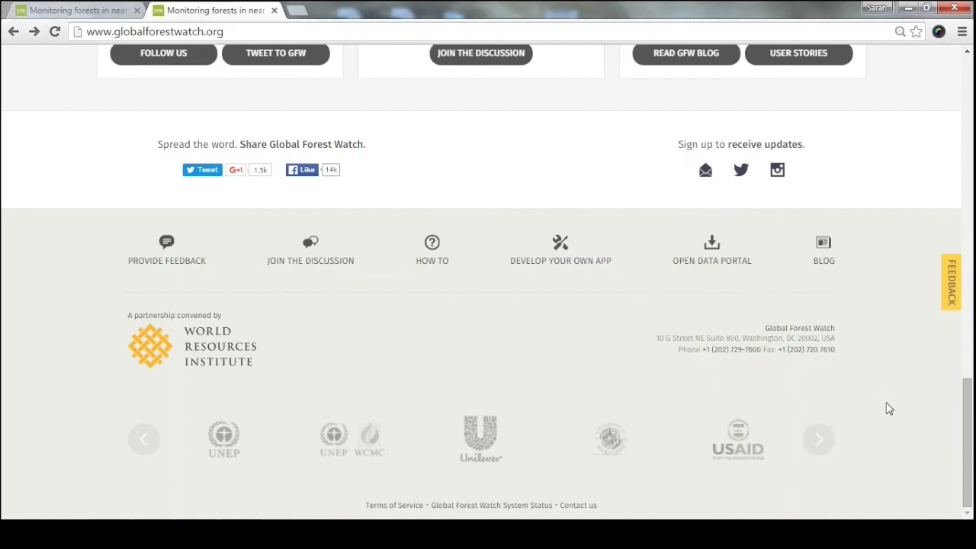
{"action": "key", "text": "Home"}
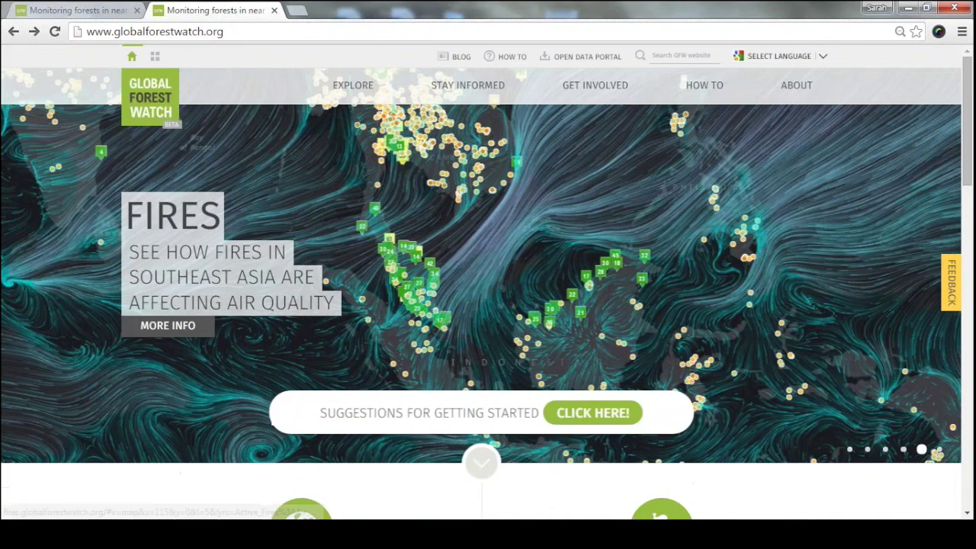